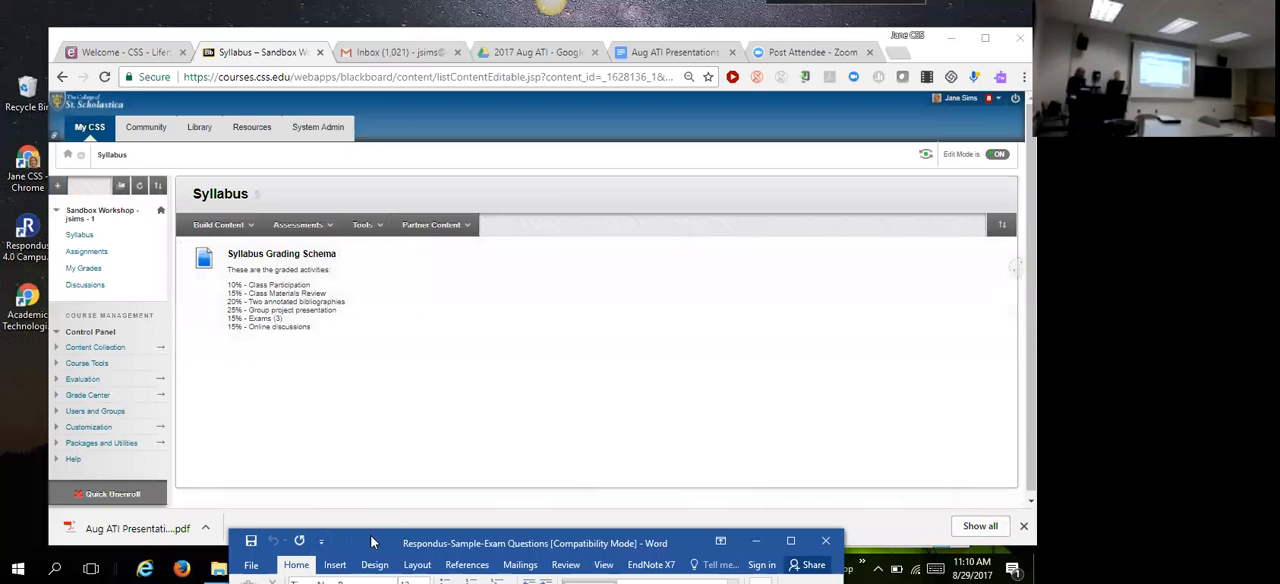
# Step: Maximize the sample exam questions document and create a new blank document
pyautogui.moveTo(380, 540); pyautogui.dragTo(376, 50)
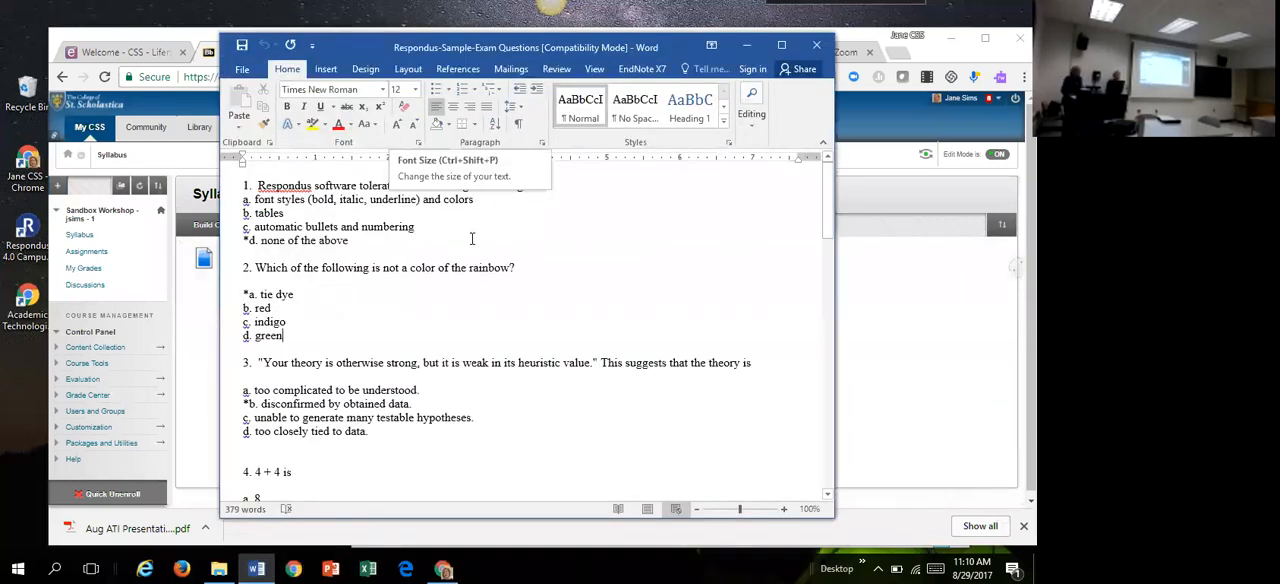
pyautogui.click(781, 45)
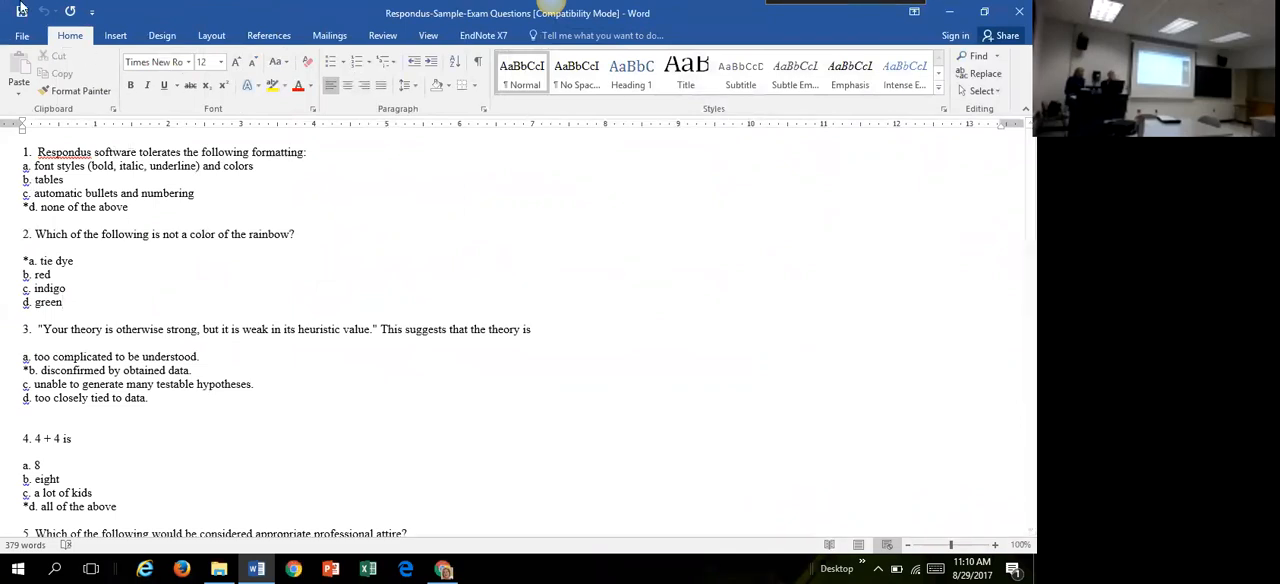
pyautogui.click(21, 35)
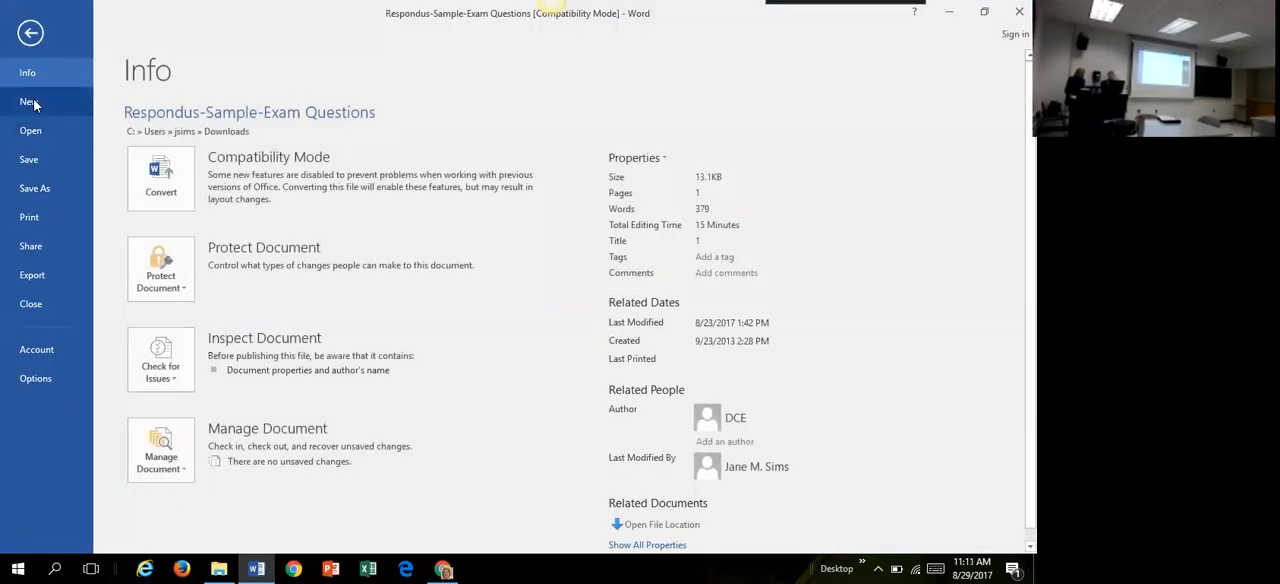
pyautogui.click(30, 103)
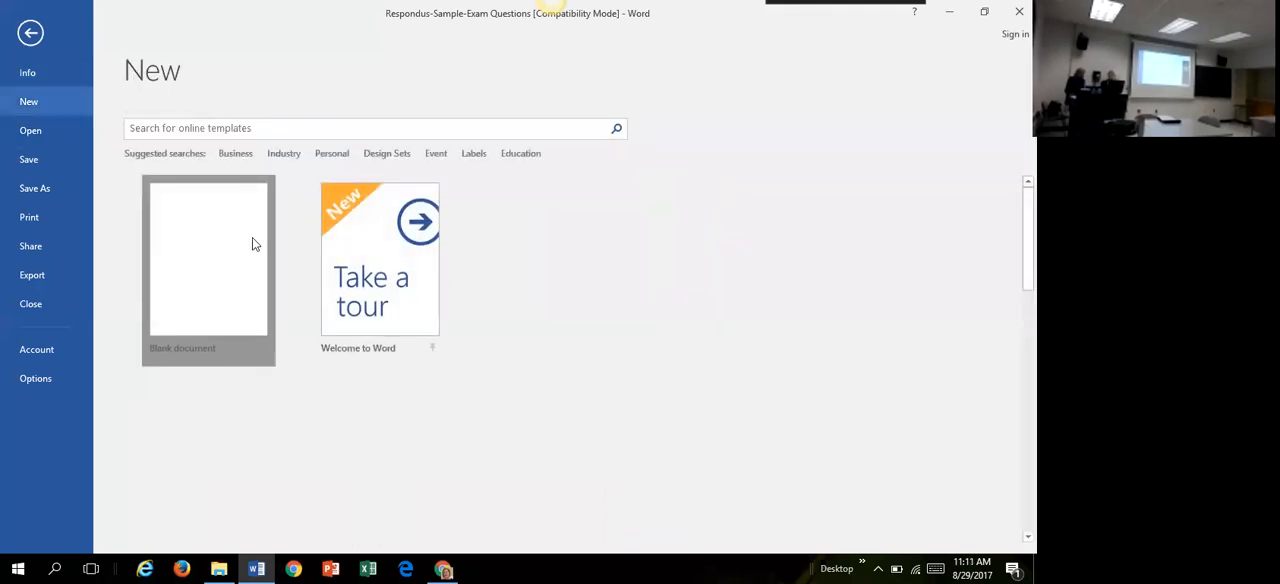
pyautogui.press('Escape')
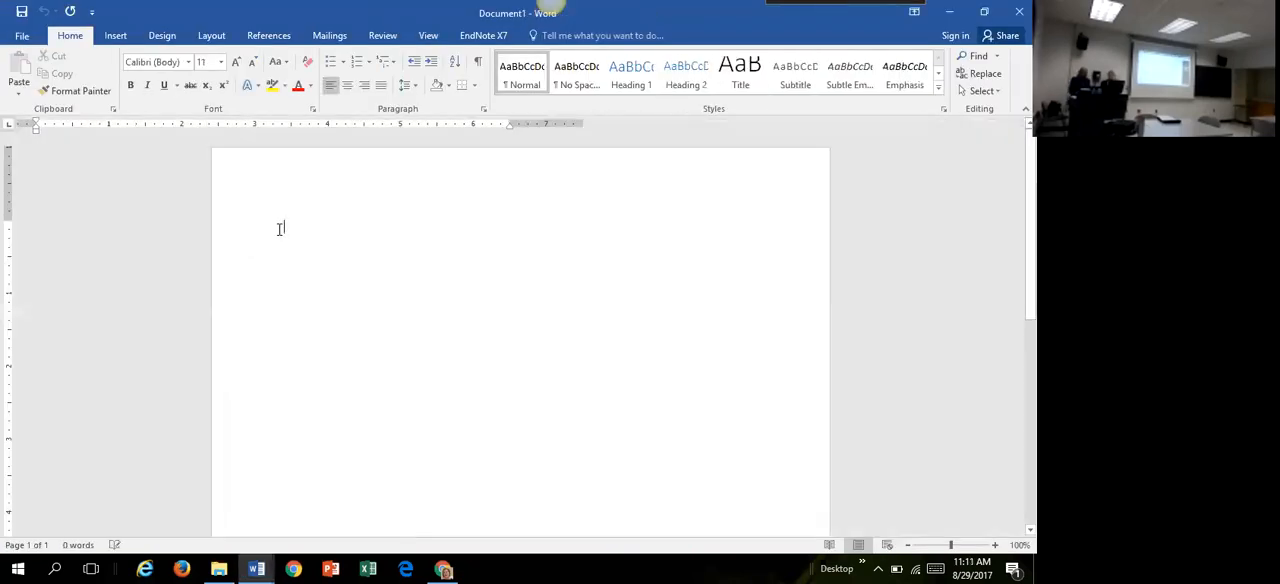
# Step: Write an automatically numbered question "Stem" with lettered sub-items a to d reading Option, Option, Optopn and Option
pyautogui.write('1. Stem')
pyautogui.press('Return')
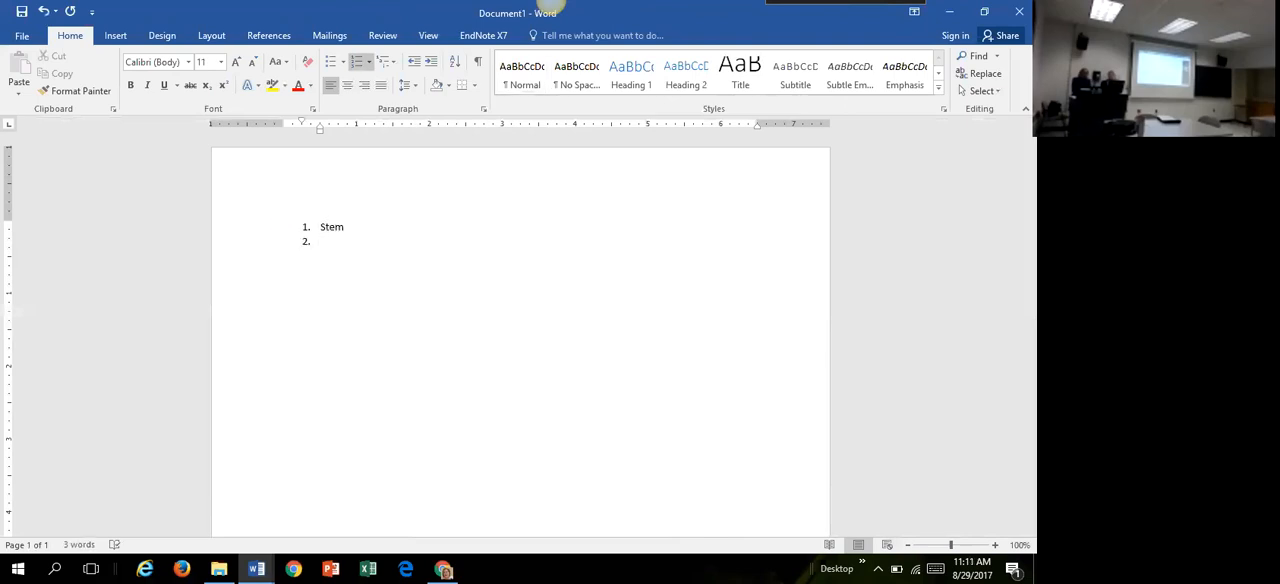
pyautogui.press('Tab')
pyautogui.write('Option')
pyautogui.press('Return')
pyautogui.write('Option')
pyautogui.press('Return')
pyautogui.write('Optopn')
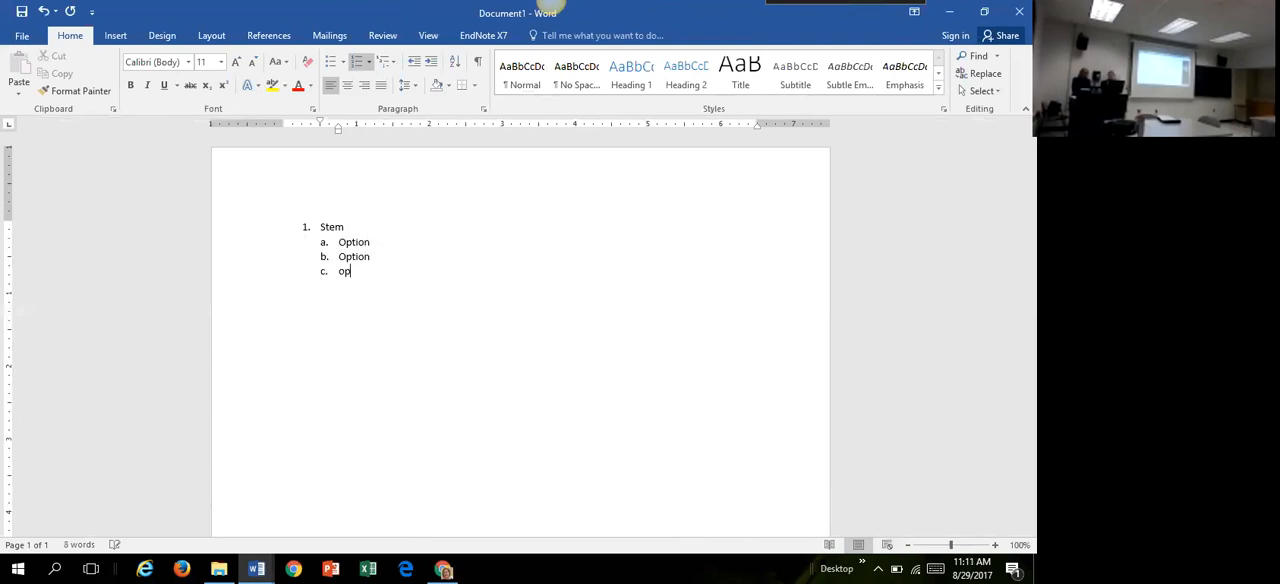
pyautogui.press('Return')
pyautogui.write('Option')
pyautogui.press('Return')
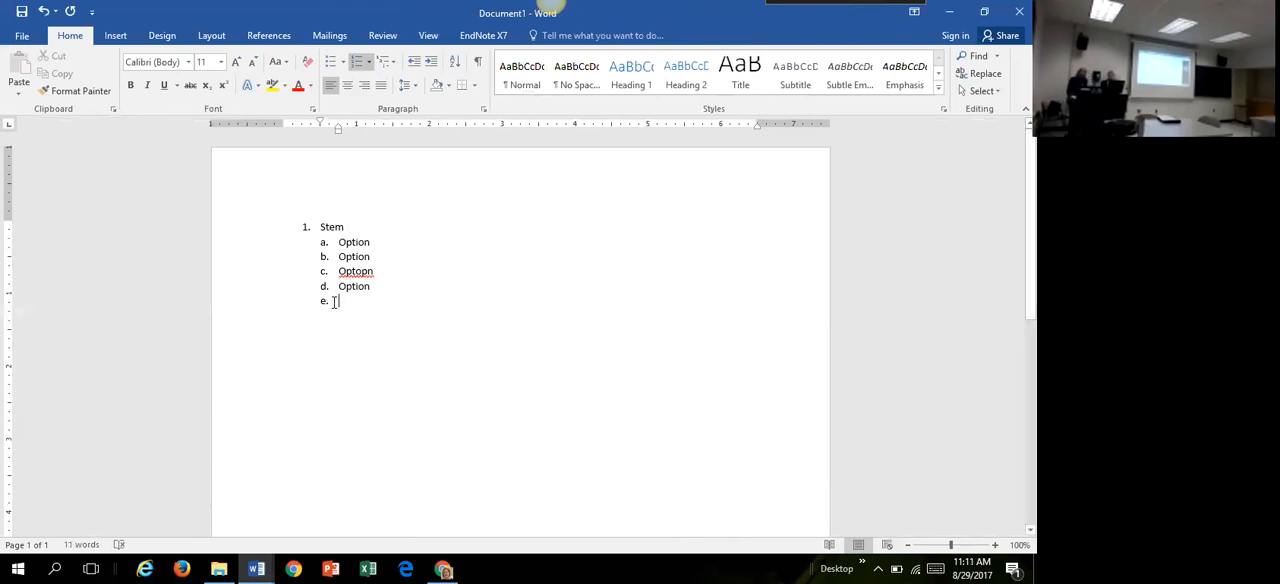
# Step: Highlight the automatic letters of the option list to check how they behave, and clear the highlight
pyautogui.click(319, 256)
pyautogui.click(333, 241)
pyautogui.click(331, 271)
pyautogui.click(324, 300)
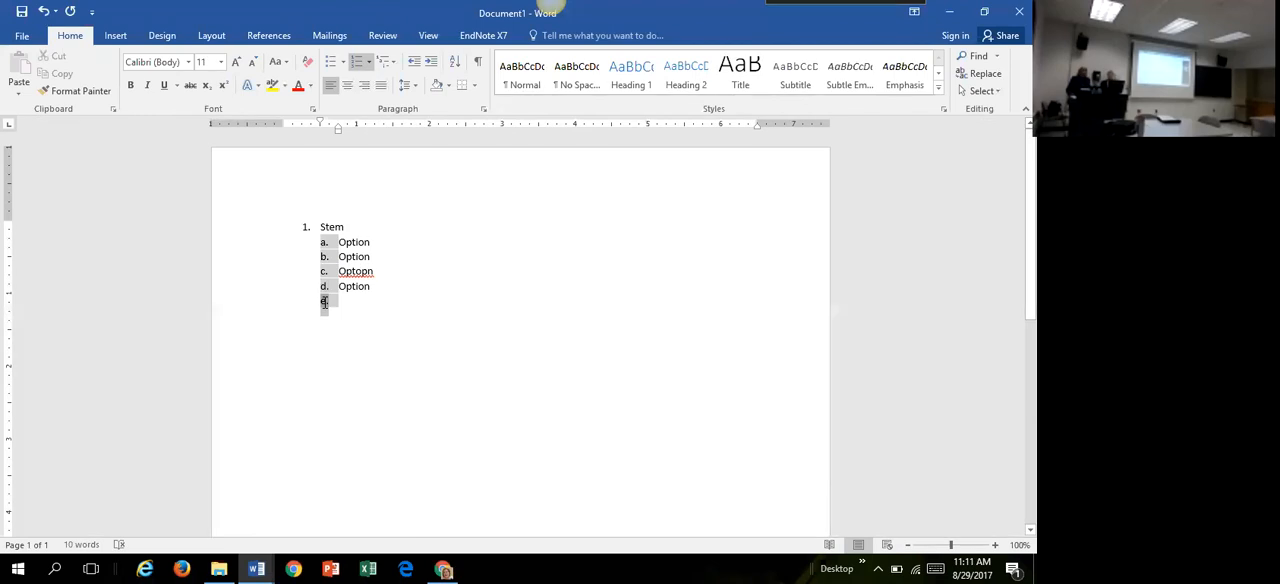
pyautogui.click(437, 324)
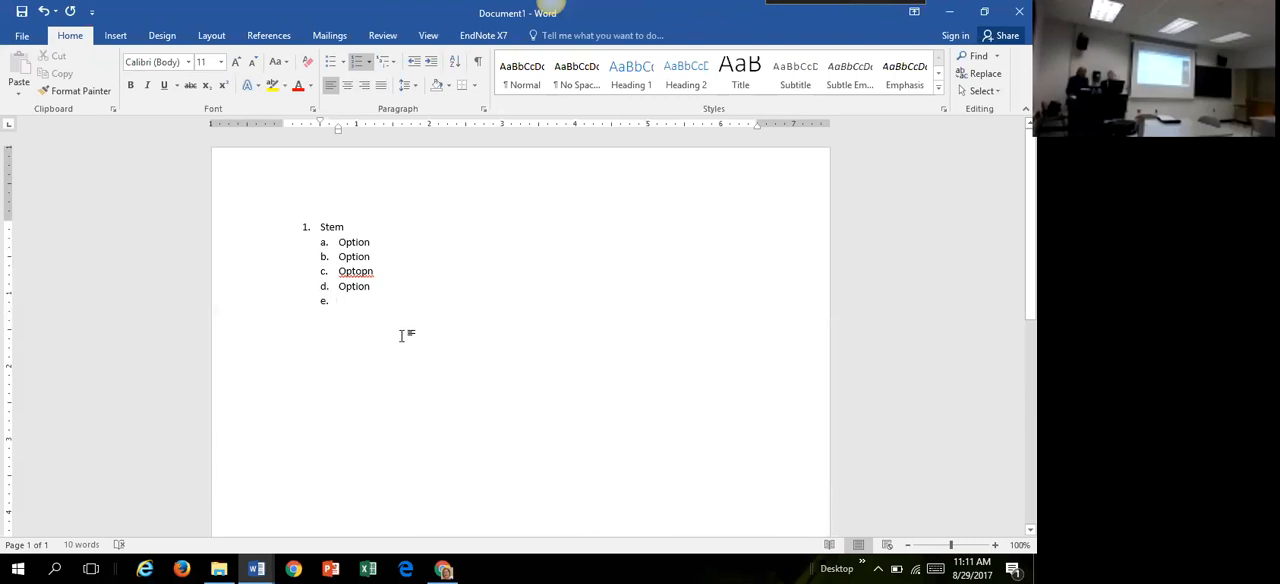
# Step: Cut the whole question list and paste it back keeping text only
pyautogui.hotkey('ctrl', 'a')
pyautogui.hotkey('ctrl', 'c')
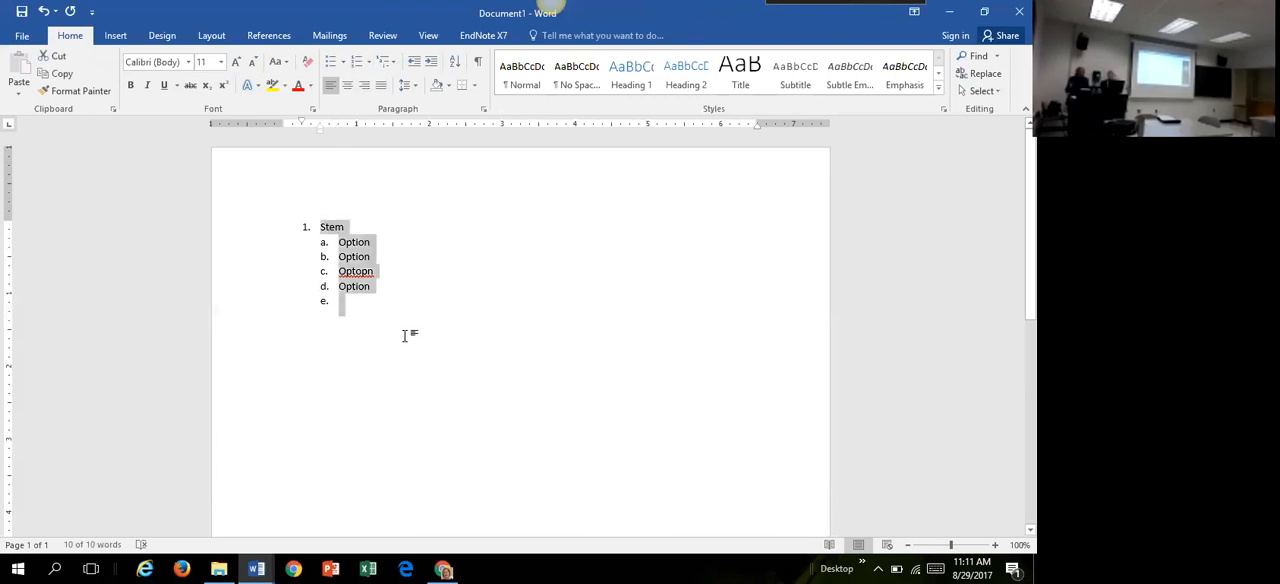
pyautogui.press('Delete')
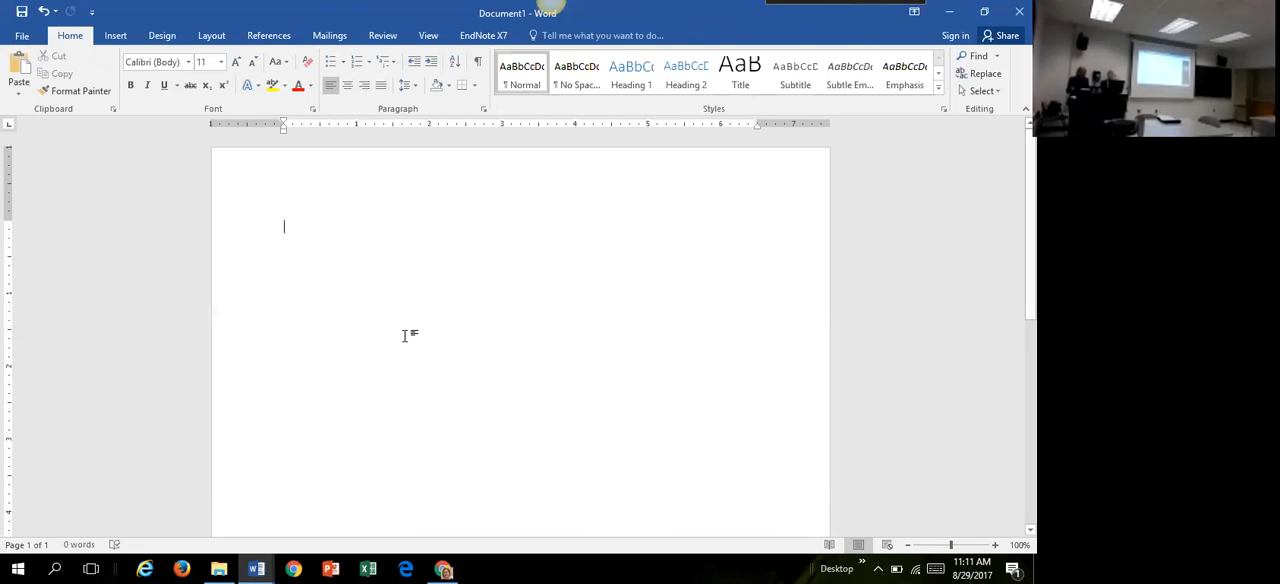
pyautogui.hotkey('ctrl', 'v')
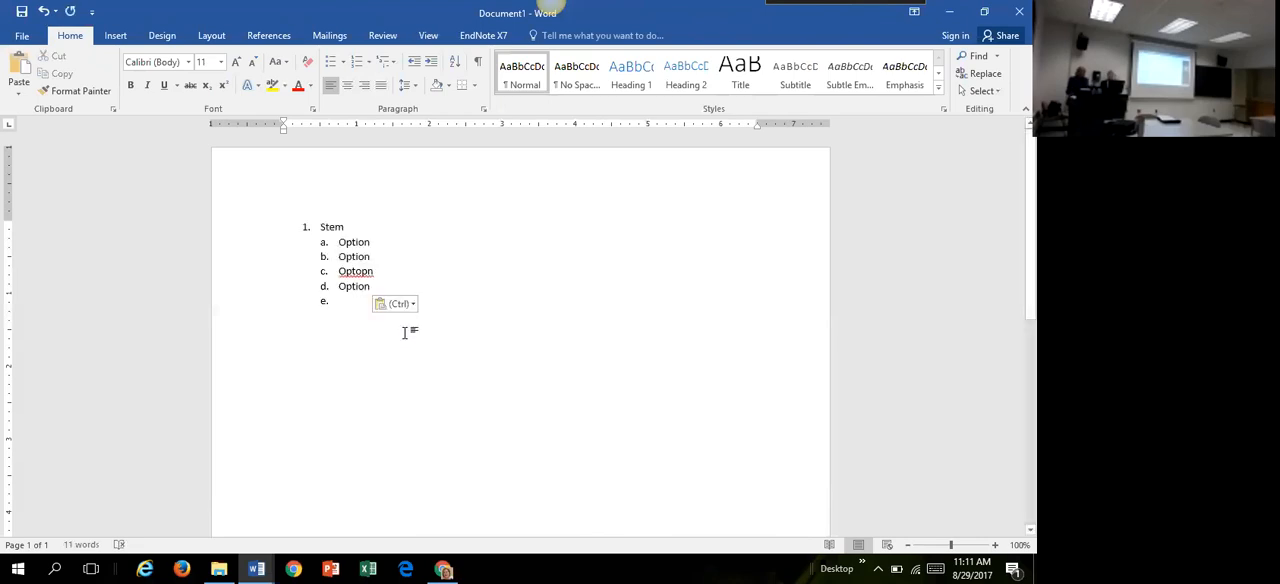
pyautogui.click(413, 305)
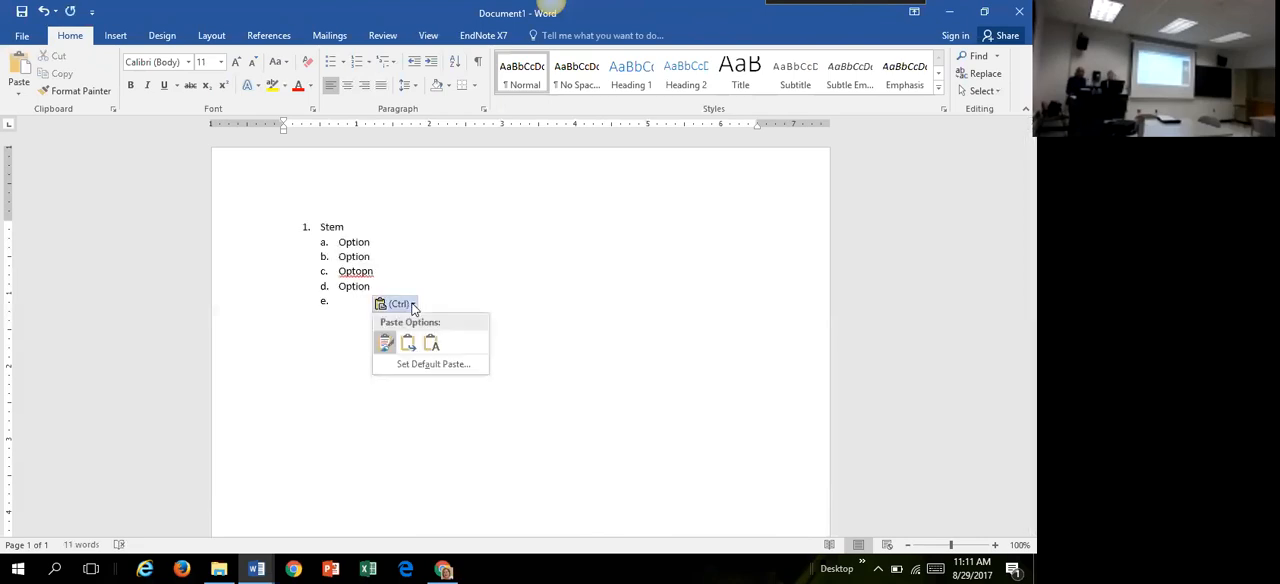
pyautogui.click(436, 346)
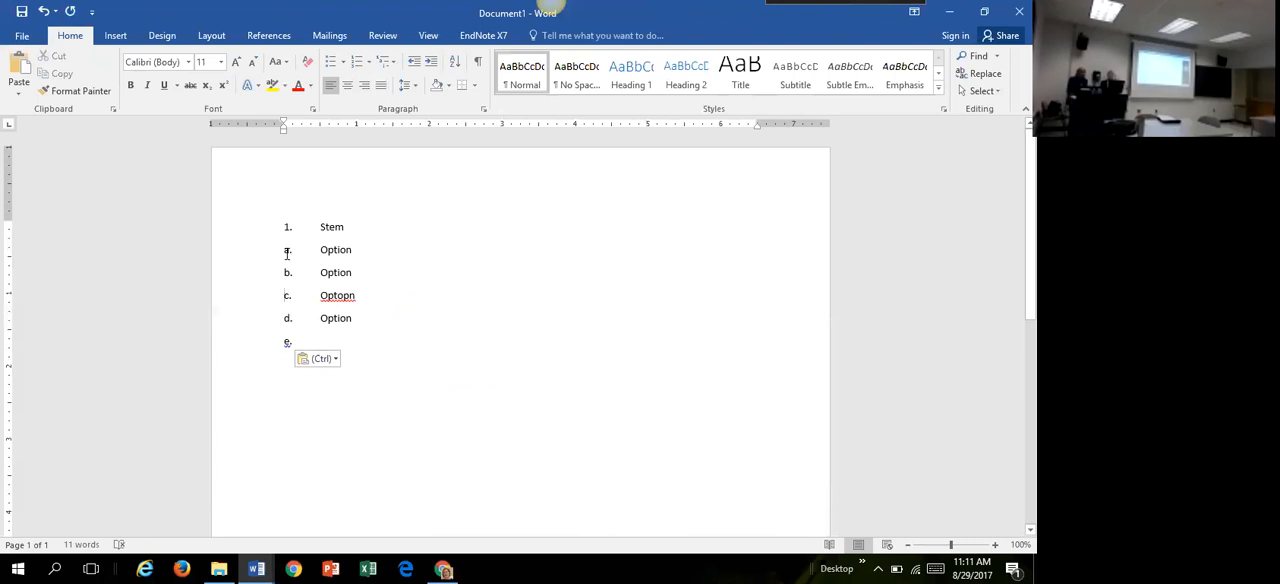
# Step: Mark option a as the correct answer with an asterisk before its letter
pyautogui.click(285, 250)
pyautogui.write('*')
pyautogui.click(425, 330)
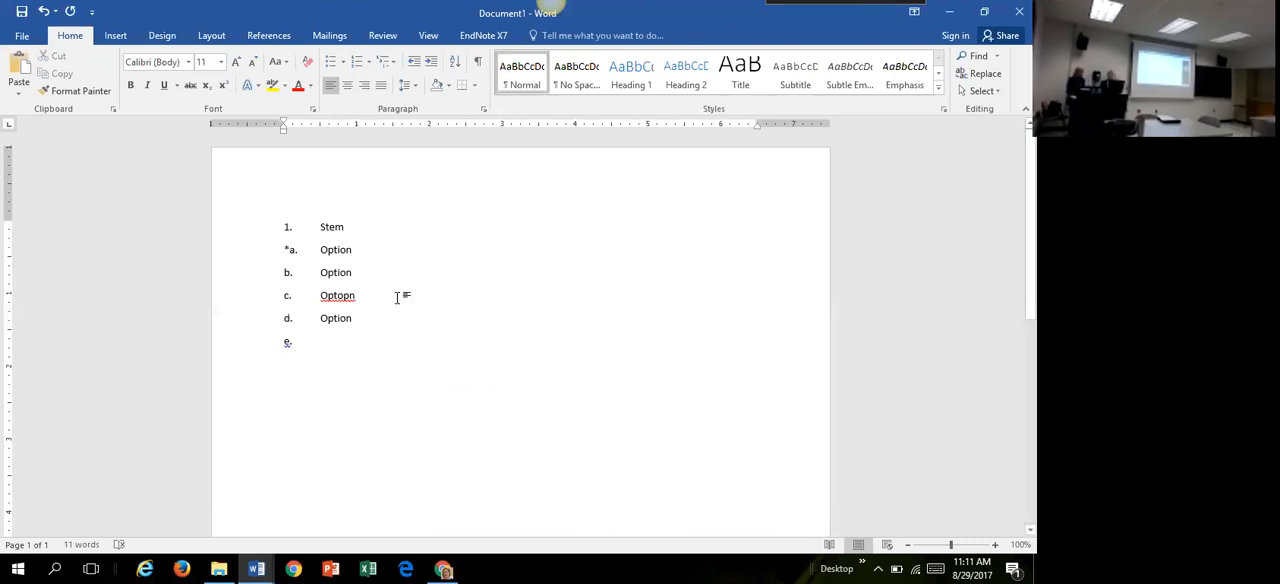
# Step: Set the line spacing of the entire question and its options to Single
pyautogui.hotkey('ctrl', 'a')
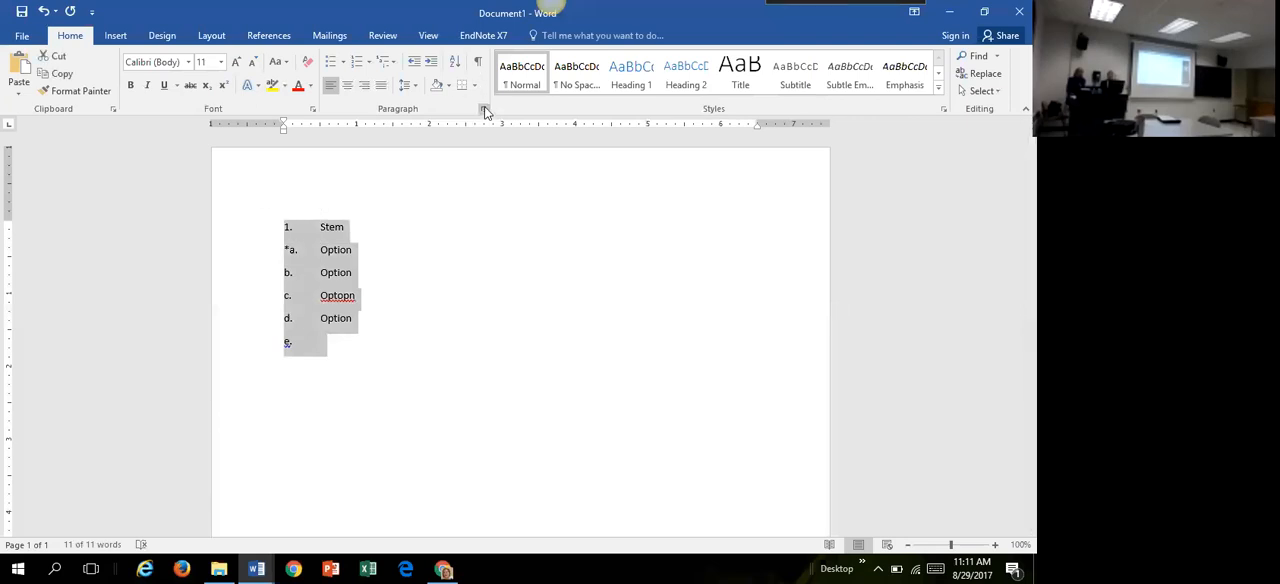
pyautogui.click(484, 109)
pyautogui.click(603, 307)
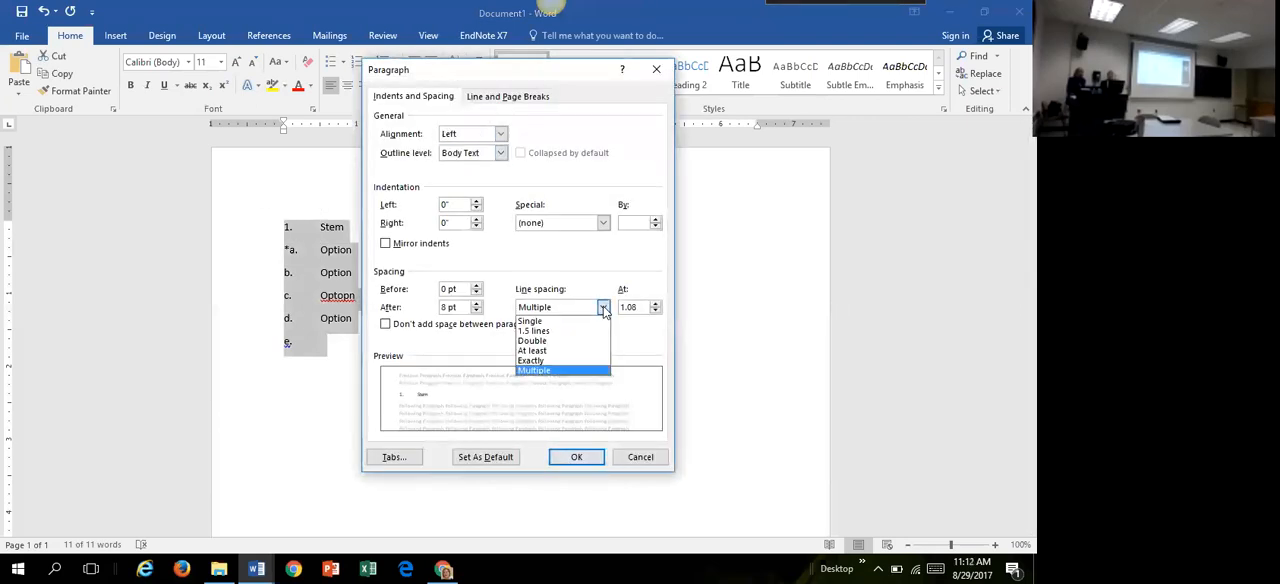
pyautogui.click(597, 320)
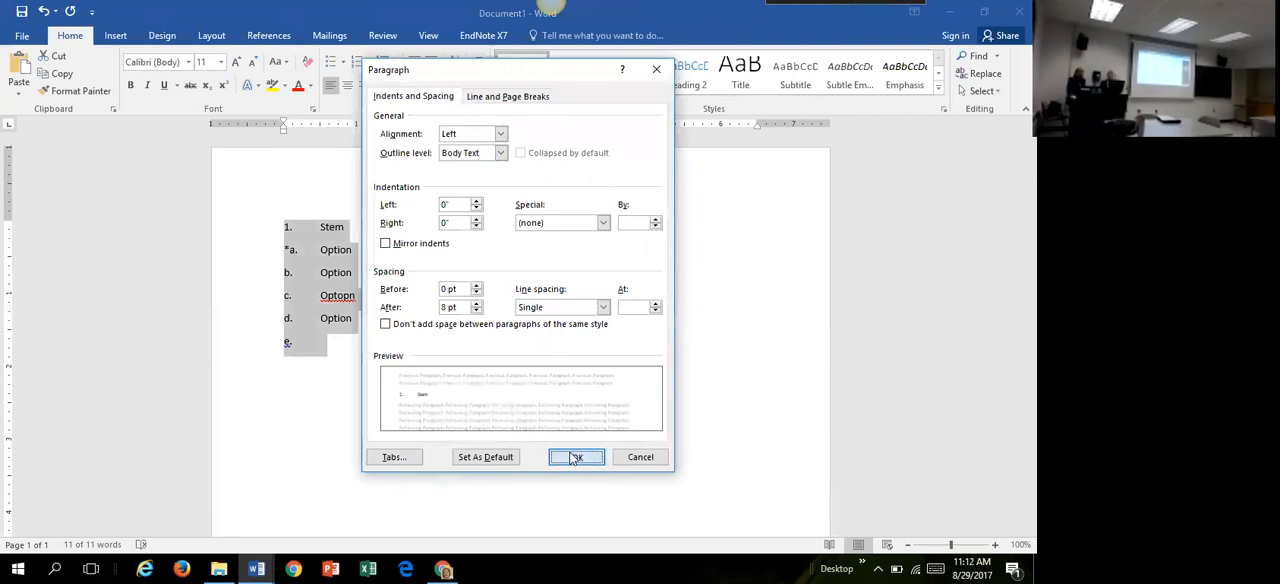
pyautogui.click(570, 457)
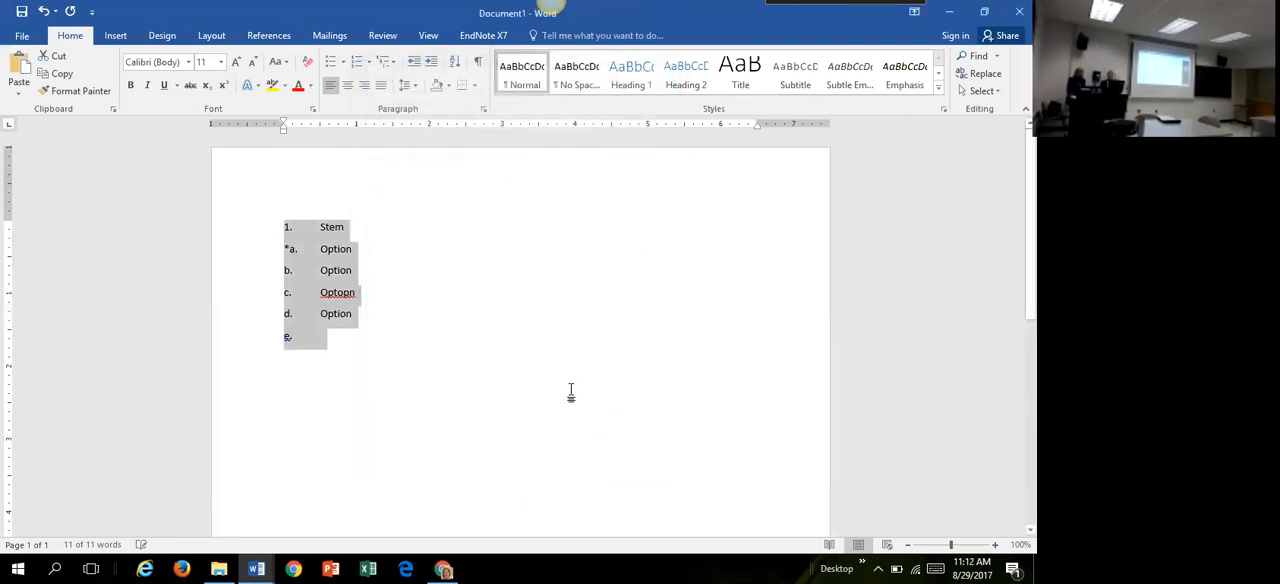
# Step: Set the paragraph spacing after to Auto for the entire question and its options
pyautogui.click(481, 110)
pyautogui.click(476, 311)
pyautogui.click(476, 311)
pyautogui.click(476, 311)
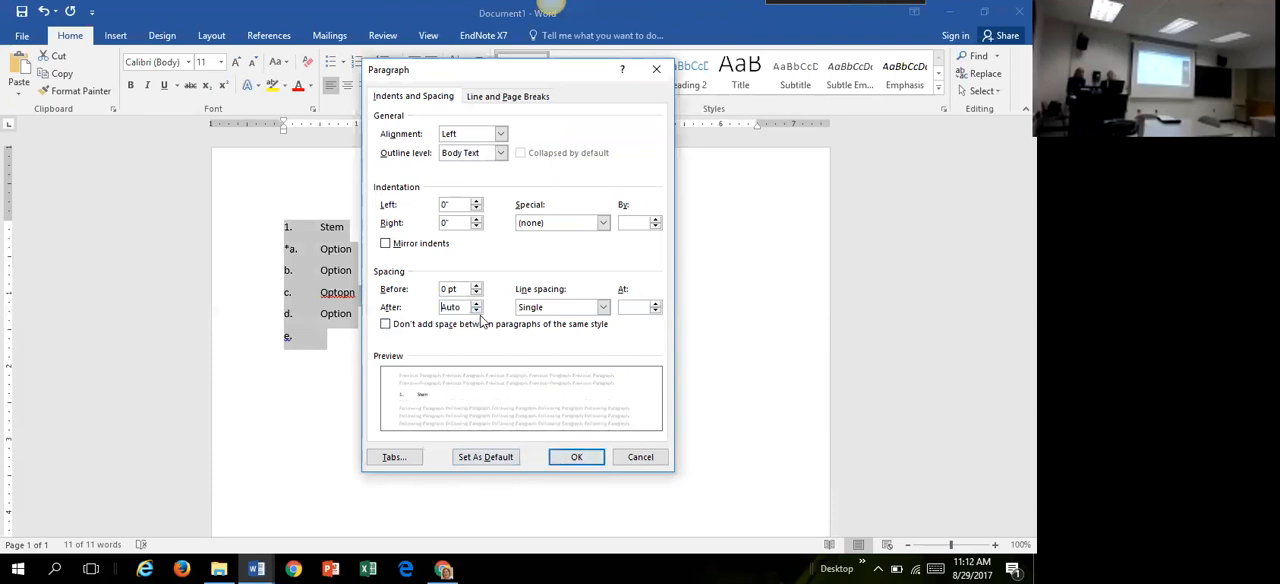
pyautogui.click(574, 457)
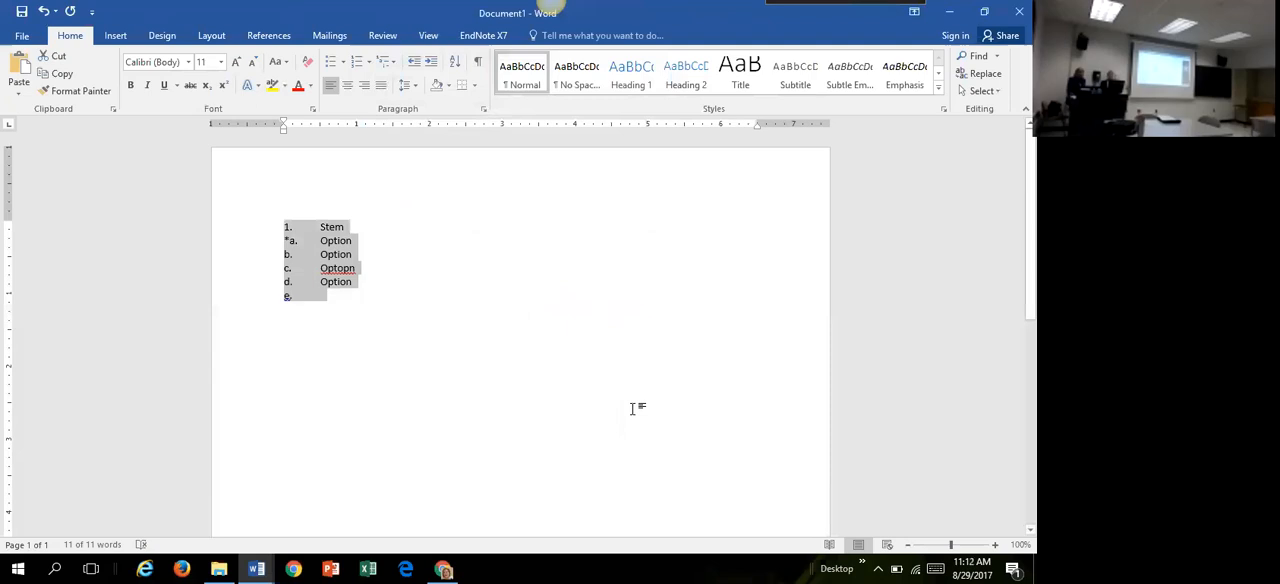
pyautogui.click(632, 408)
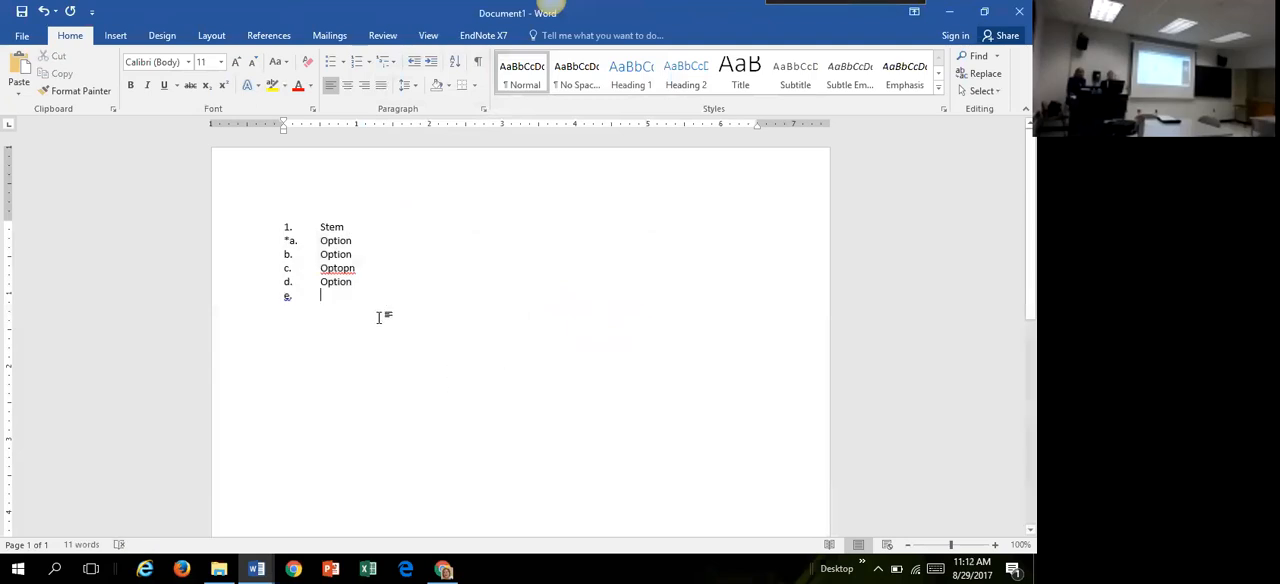
# Step: Undo the edits to the question until the page is blank again
pyautogui.click(45, 11)
pyautogui.click(45, 11)
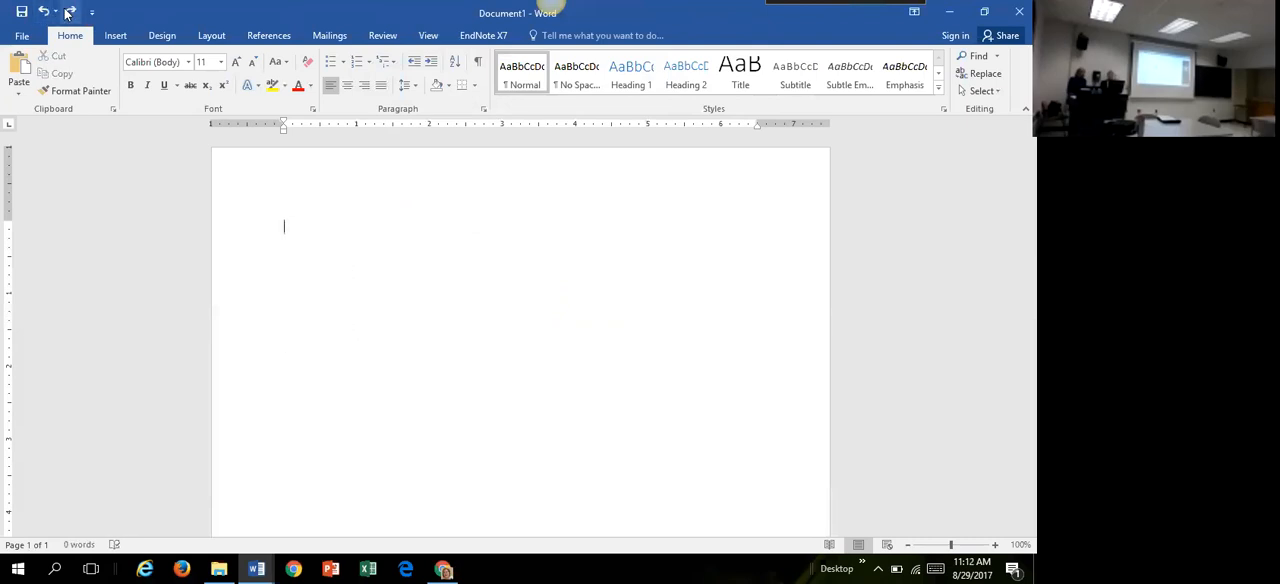
pyautogui.click(70, 11)
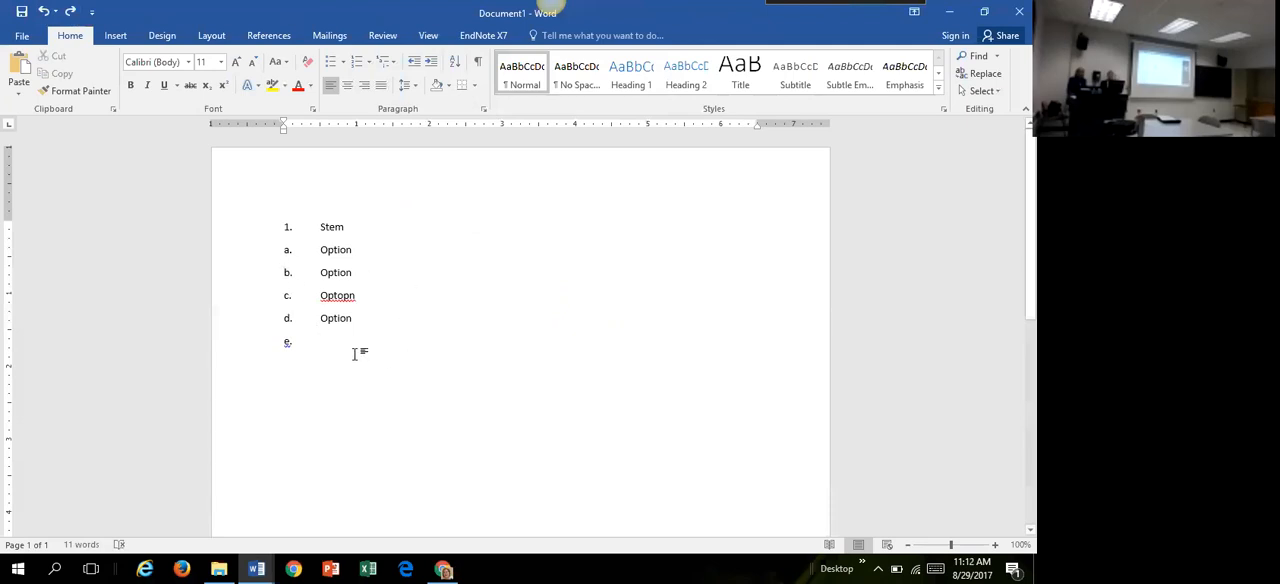
pyautogui.hotkey('ctrl', 'z')
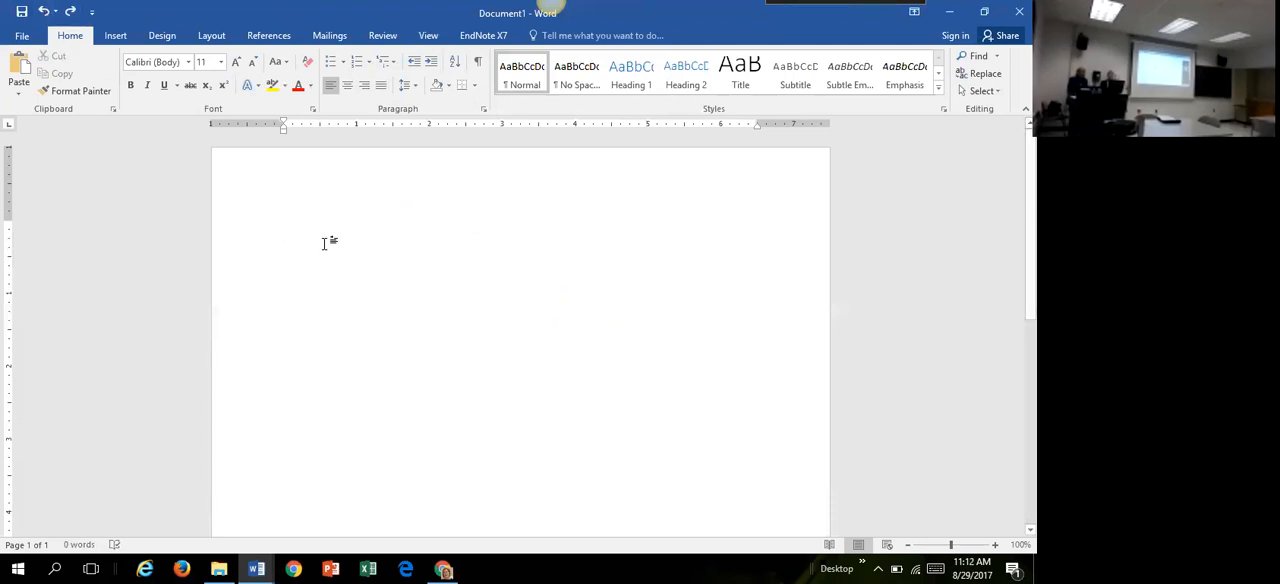
# Step: Write a numbered question "Stem" with lettered sub-items a to d, the first three reading Option and the last optoin
pyautogui.write('1. Stem')
pyautogui.press('Return')
pyautogui.write('a.')
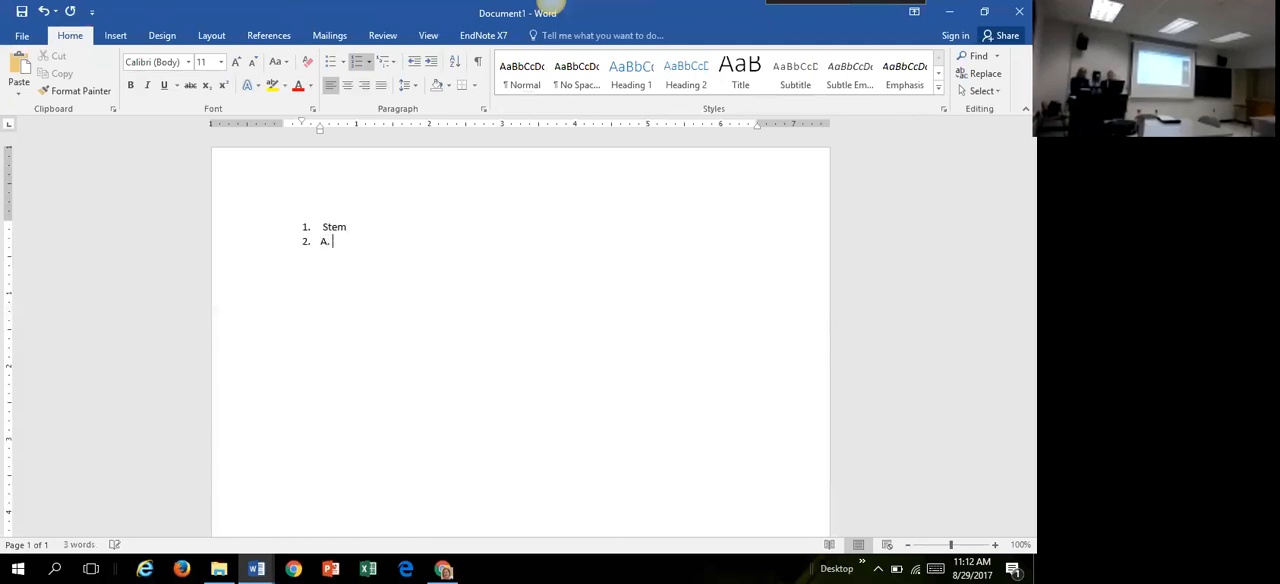
pyautogui.press('BackSpace')
pyautogui.press('BackSpace')
pyautogui.press('BackSpace')
pyautogui.write('a. option')
pyautogui.press('Return')
pyautogui.write('option')
pyautogui.press('Return')
pyautogui.write('option')
pyautogui.press('Return')
pyautogui.write('optoin')
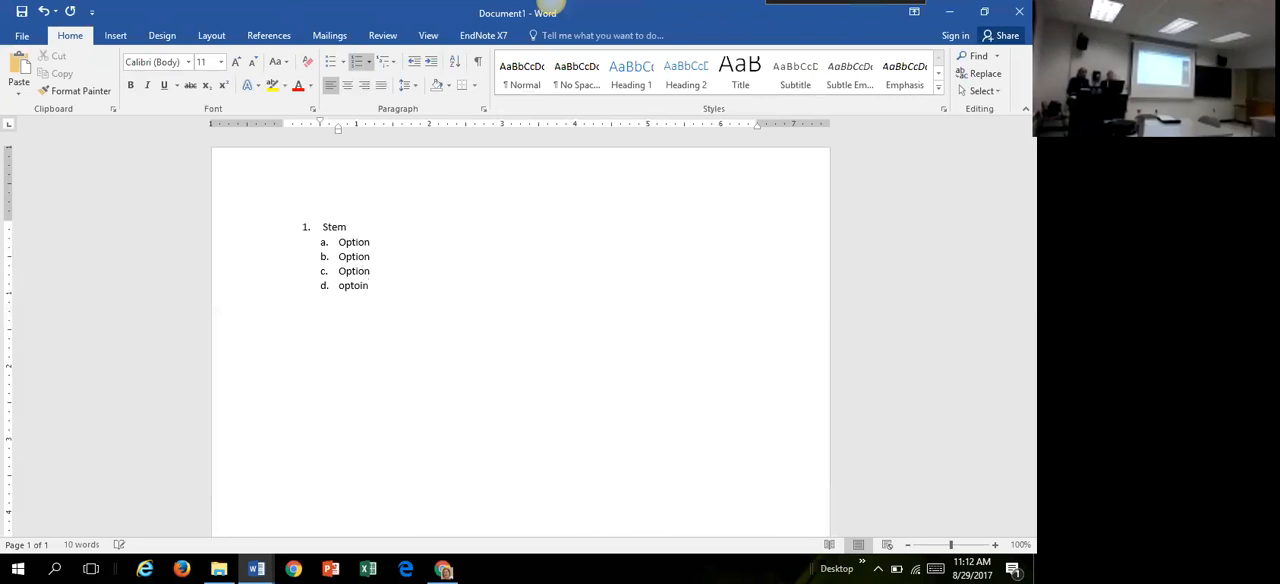
# Step: Cut the retyped question with its four options and paste it back as plain text using Keep Text Only
pyautogui.moveTo(386, 285); pyautogui.dragTo(288, 228)
pyautogui.hotkey('ctrl', 'c')
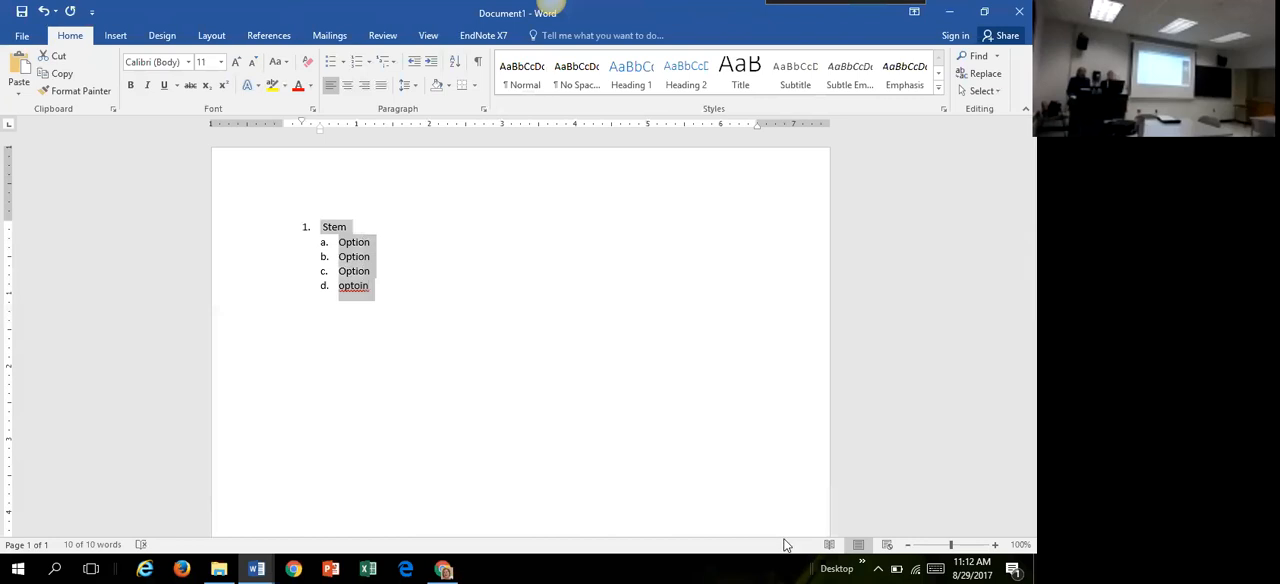
pyautogui.press('Delete')
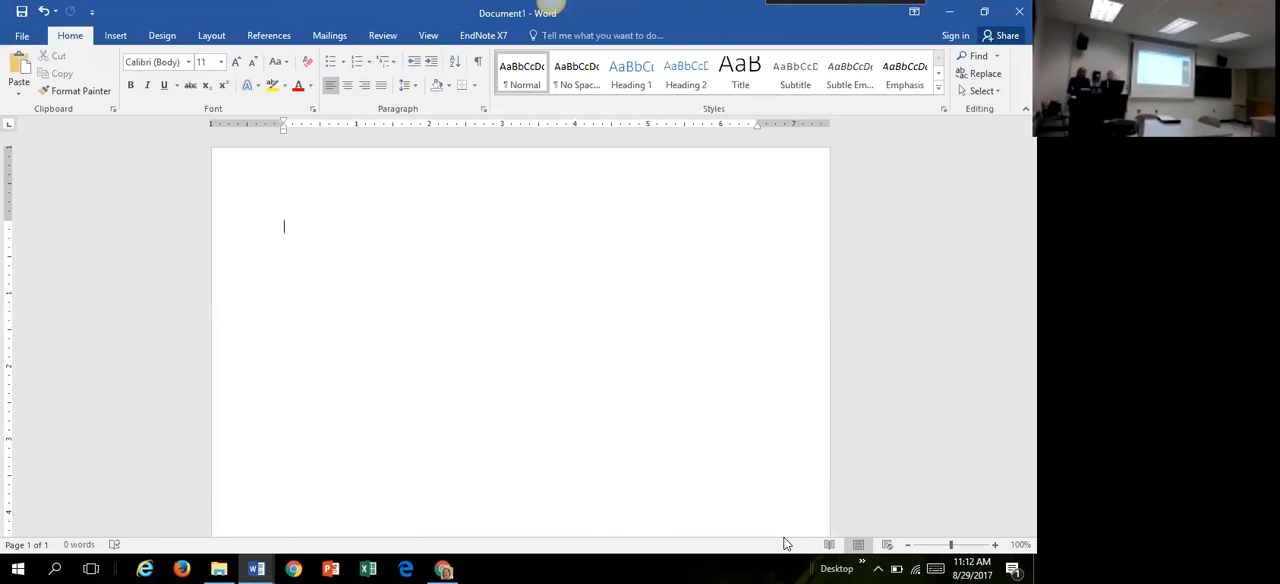
pyautogui.hotkey('ctrl', 'v')
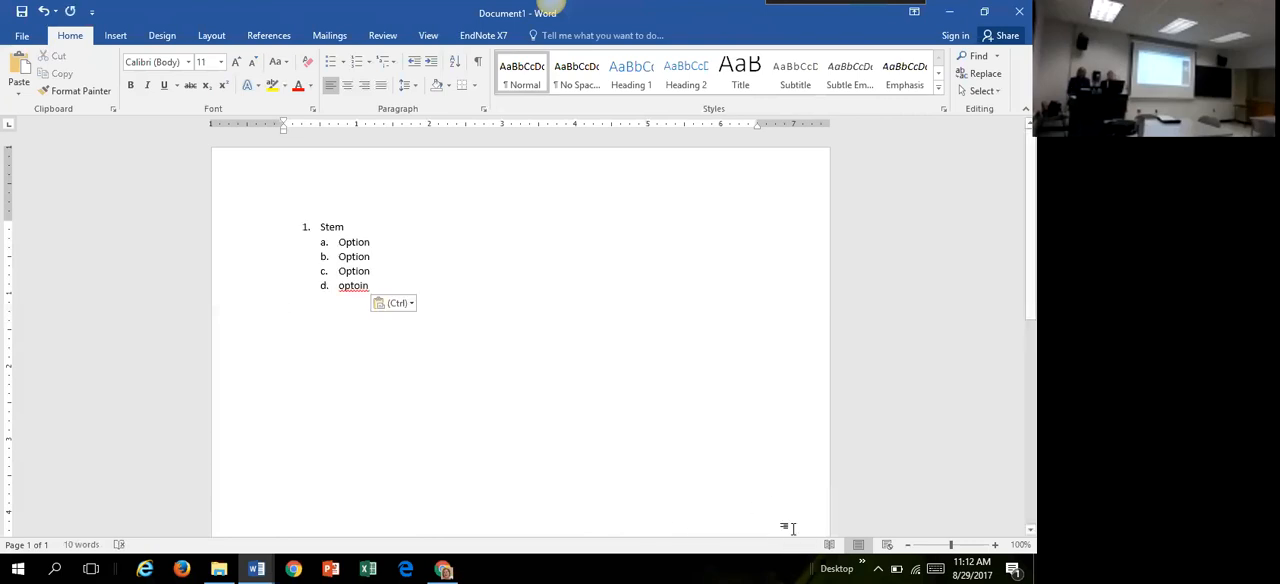
pyautogui.click(411, 304)
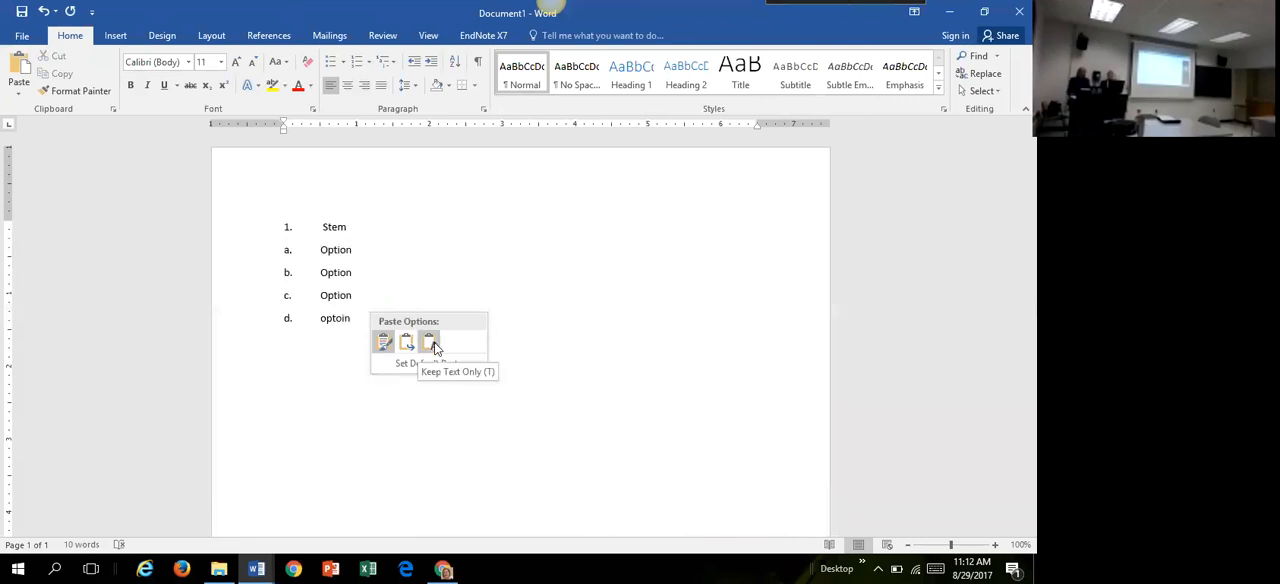
pyautogui.click(435, 347)
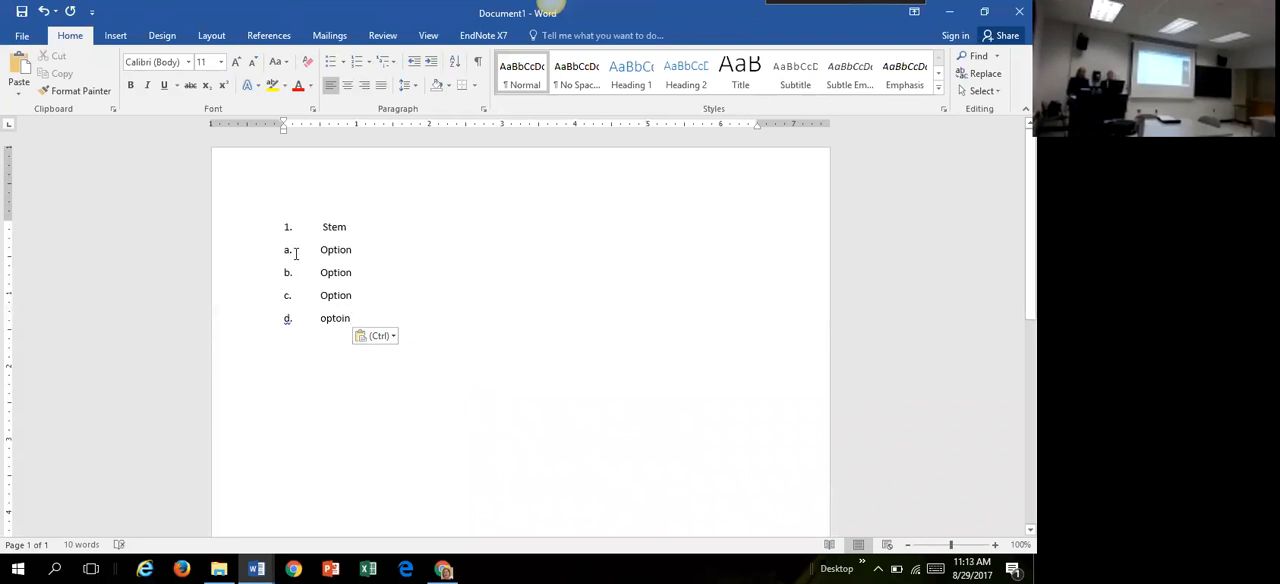
# Step: Mark option b as the correct answer with an asterisk and restore the window to a smaller size over the sample questions
pyautogui.write('*')
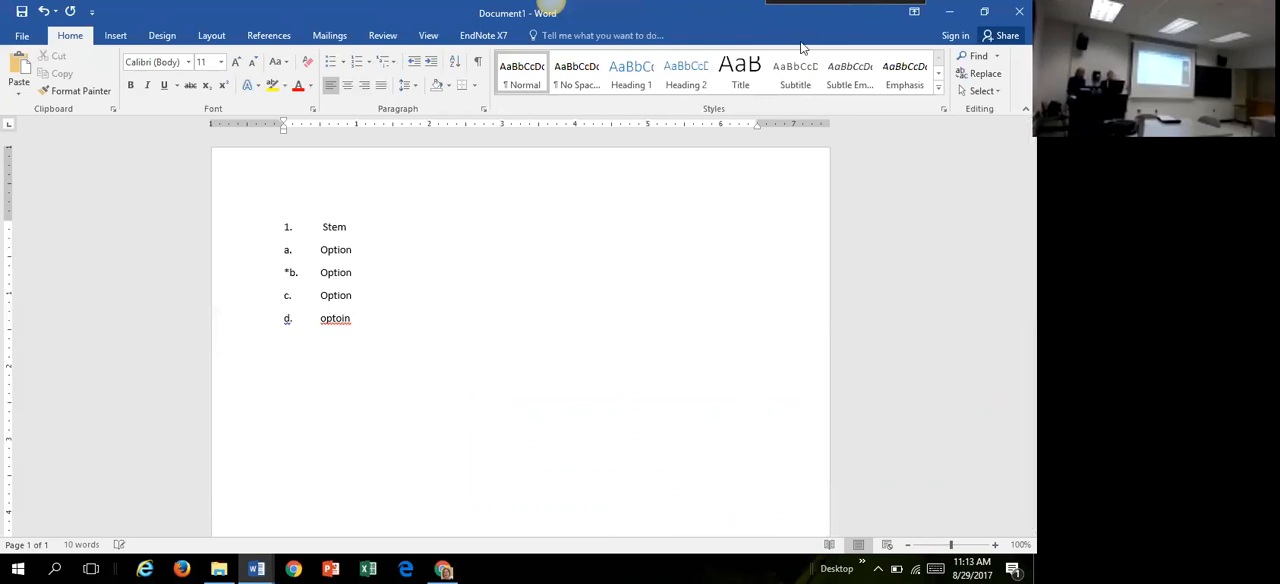
pyautogui.moveTo(802, 44); pyautogui.dragTo(802, 66)
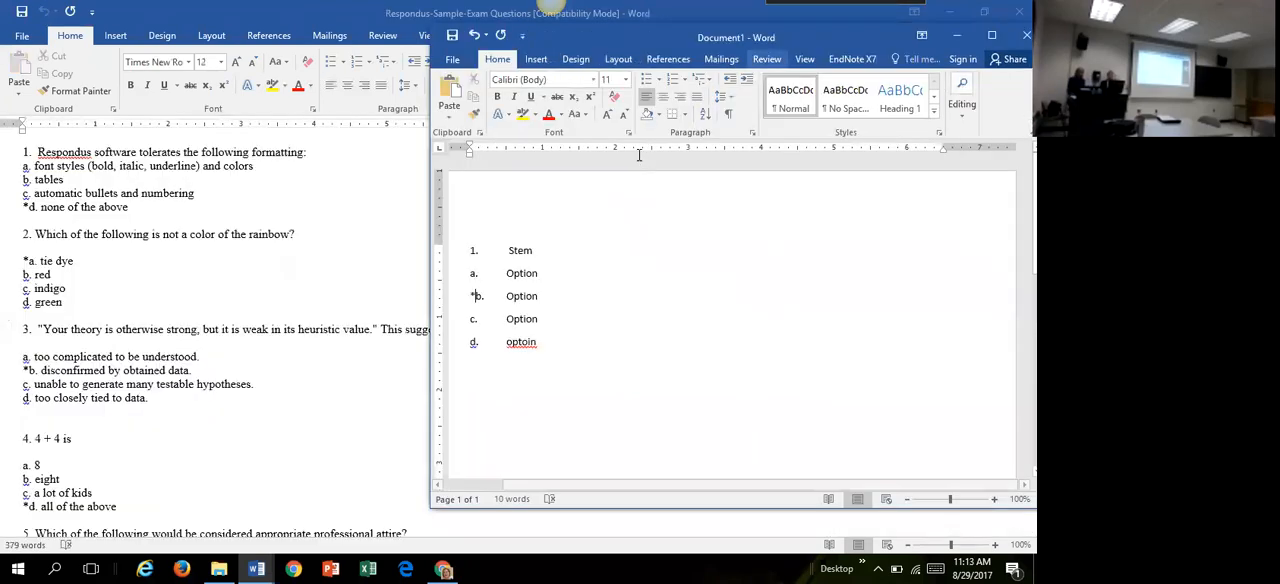
# Step: Minimize the practice document and examine the stem and the option lettering of question 1 in the sample exam
pyautogui.click(953, 35)
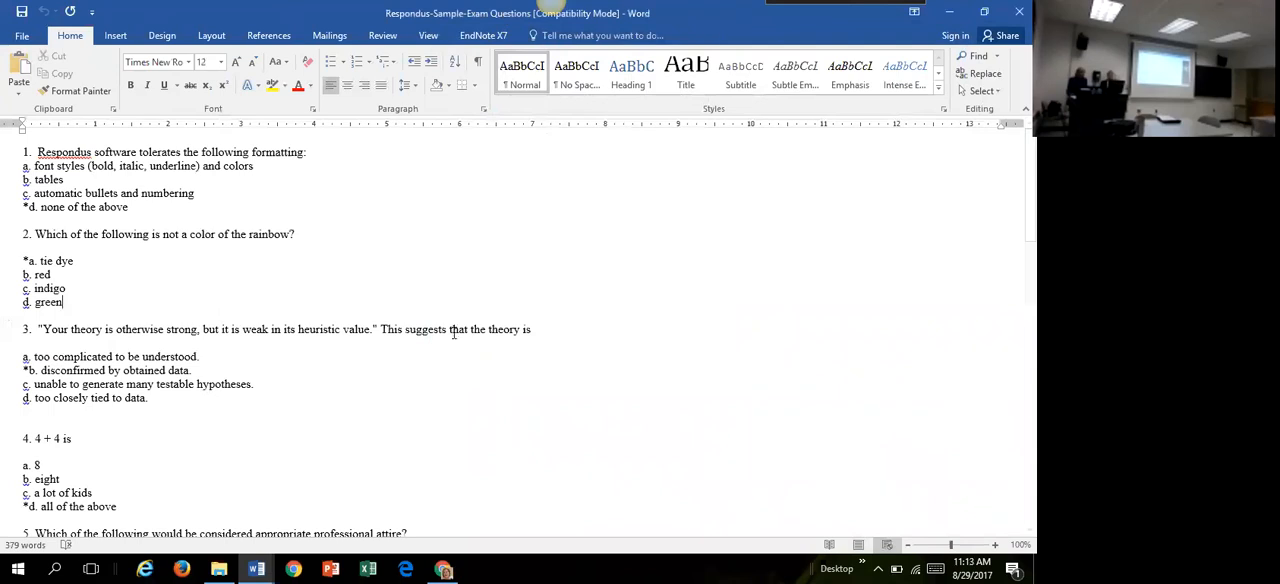
pyautogui.click(456, 271)
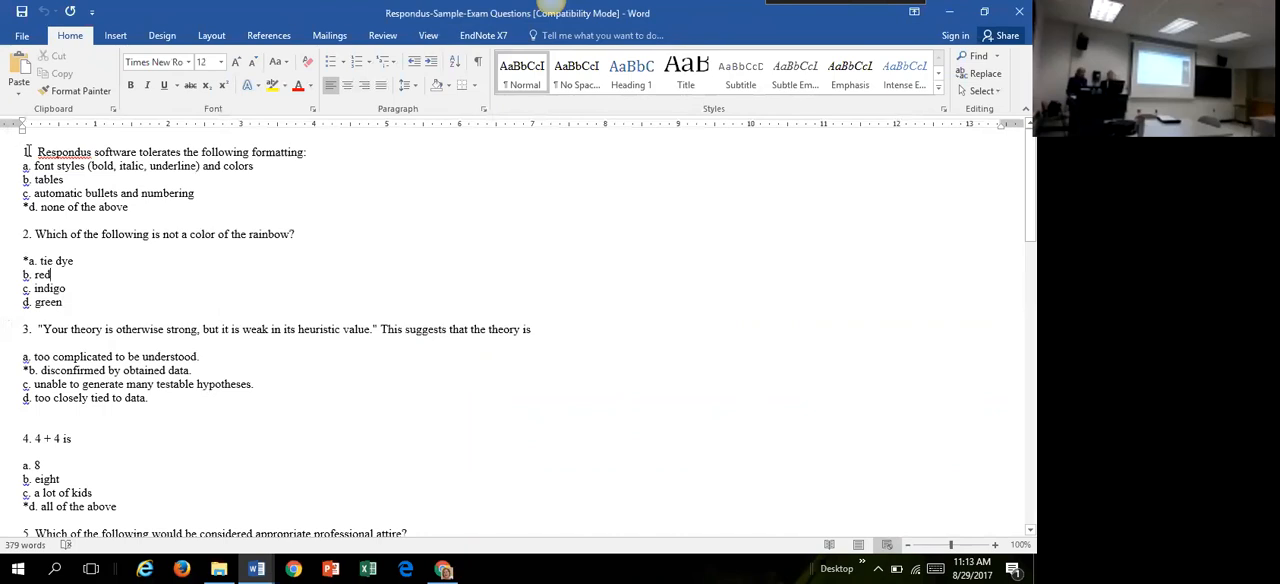
pyautogui.moveTo(22, 151); pyautogui.dragTo(308, 152)
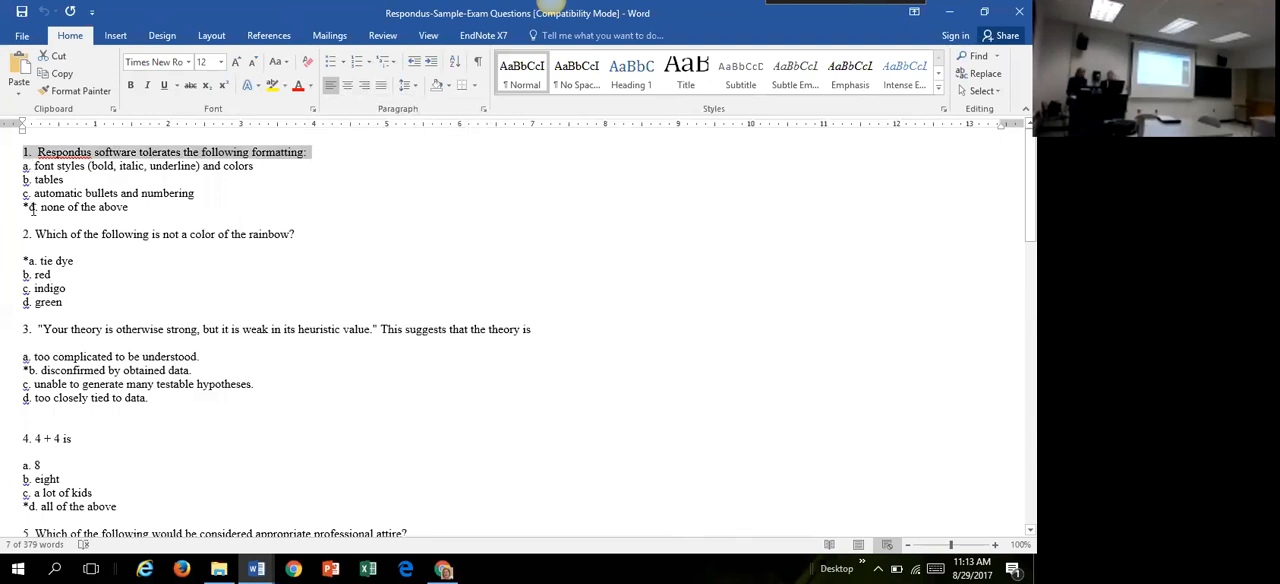
pyautogui.click(41, 246)
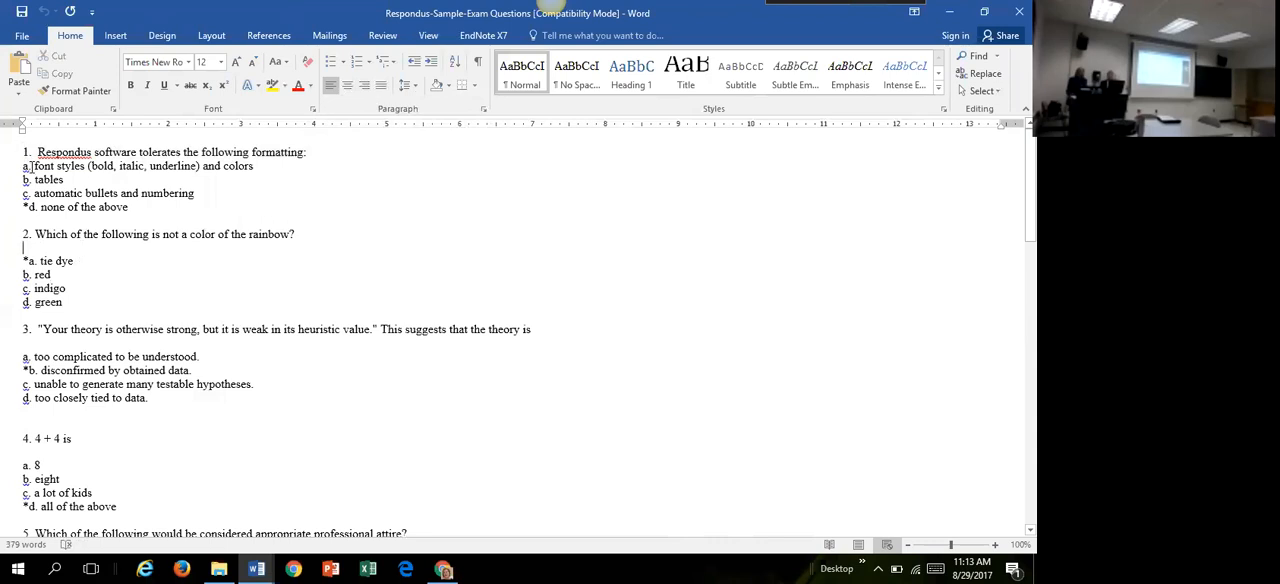
pyautogui.moveTo(31, 166); pyautogui.dragTo(20, 168)
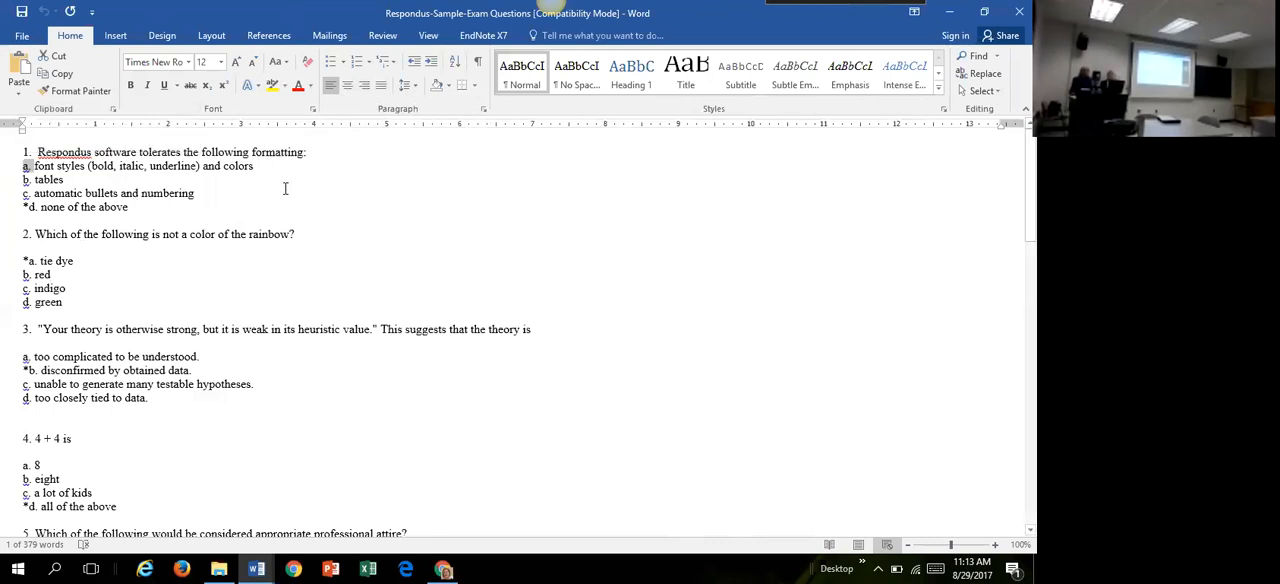
pyautogui.click(36, 153)
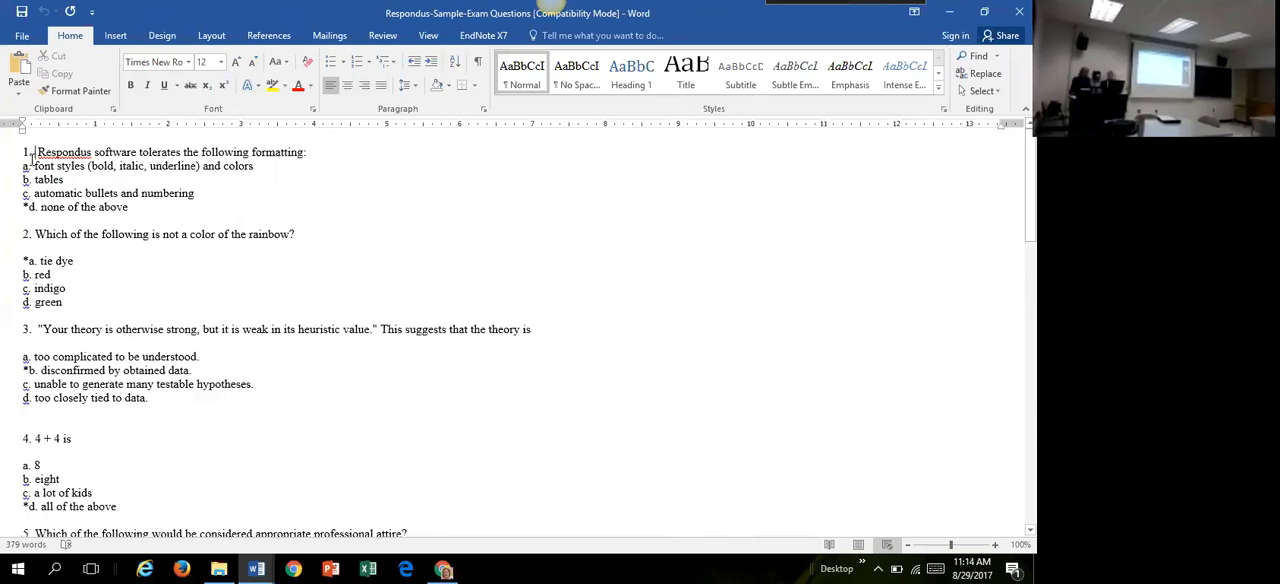
pyautogui.moveTo(31, 166); pyautogui.dragTo(18, 172)
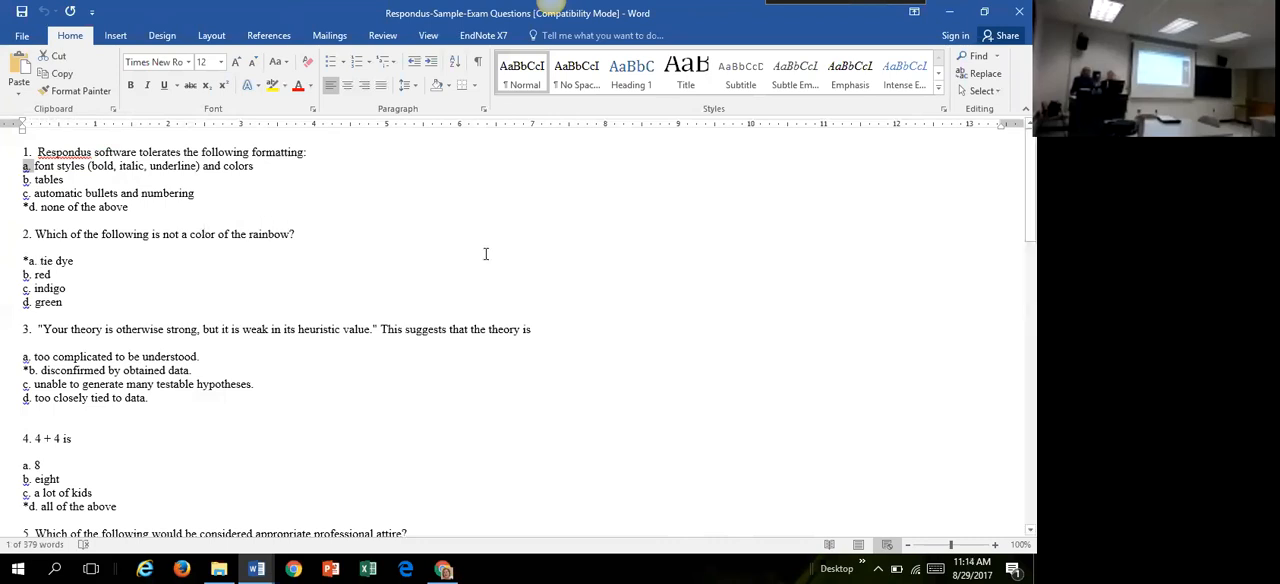
pyautogui.click(546, 271)
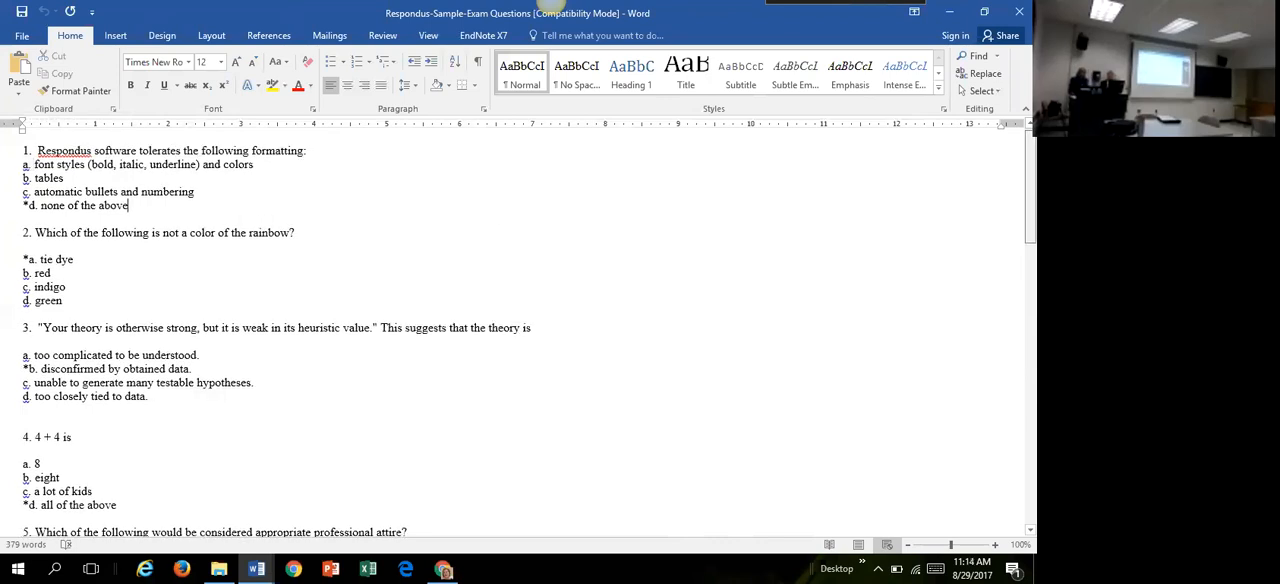
# Step: Look through the sample exam's questions to the end, and examine the true/false layout of question 7
pyautogui.scroll(-2, 530, 334)
pyautogui.scroll(-5, 530, 334)
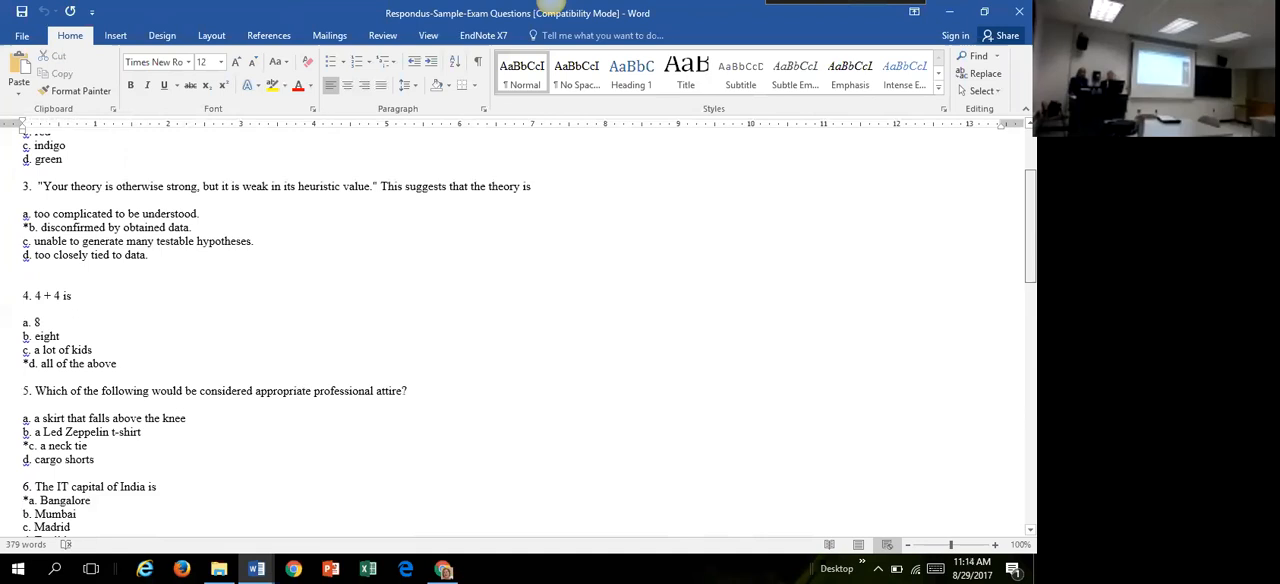
pyautogui.scroll(-15, 1004, 448)
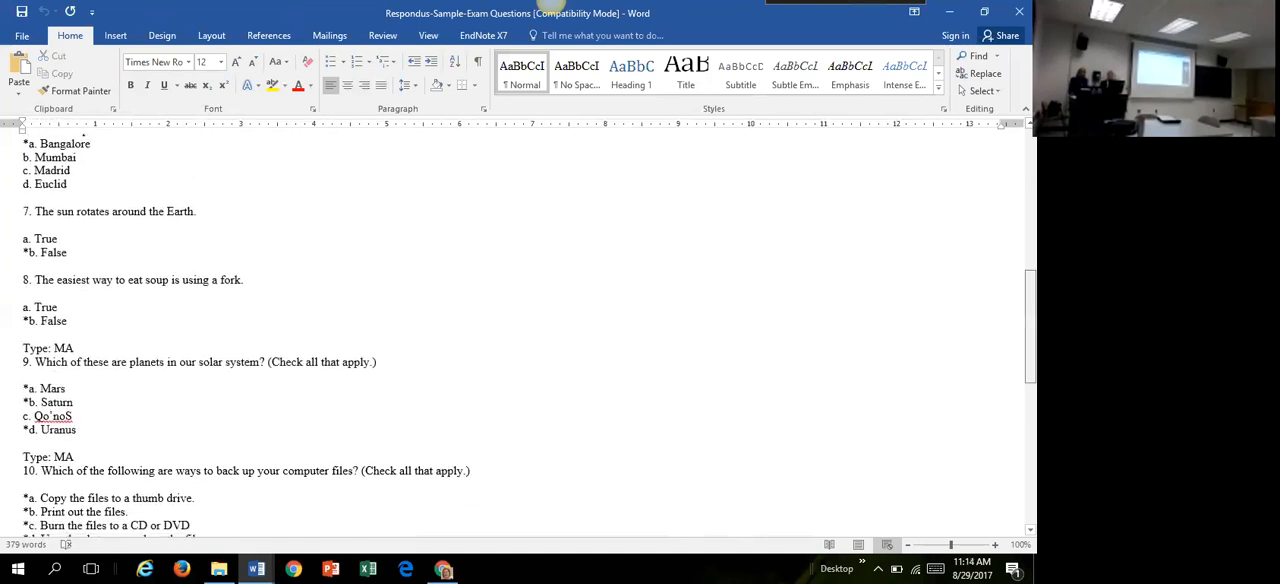
pyautogui.scroll(-6, 1004, 448)
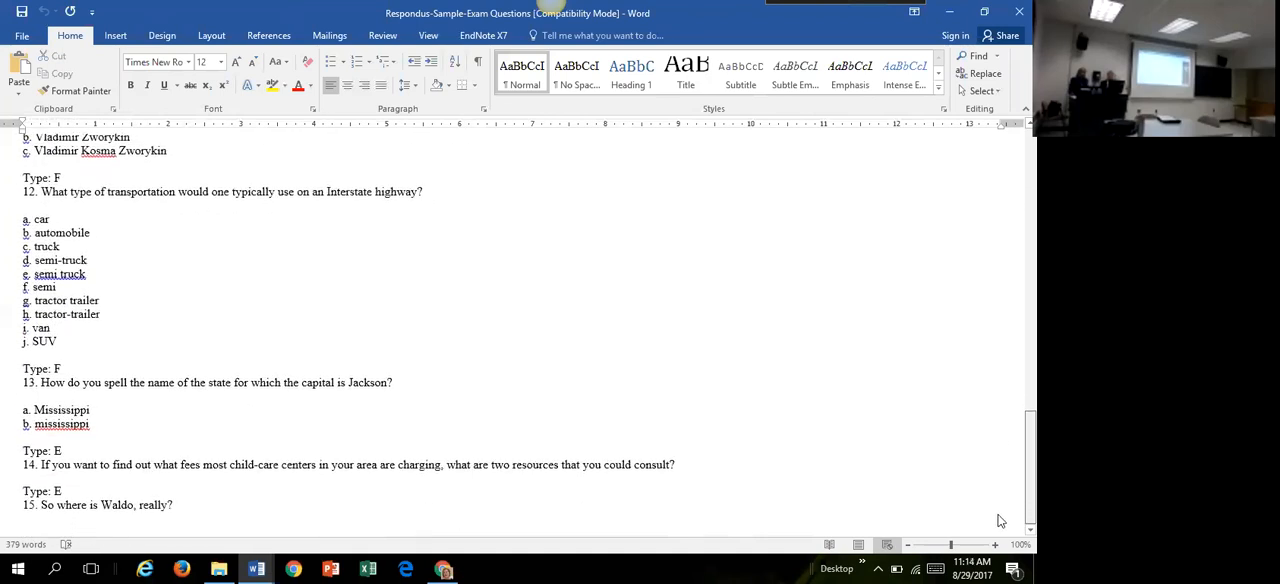
pyautogui.scroll(20, 990, 386)
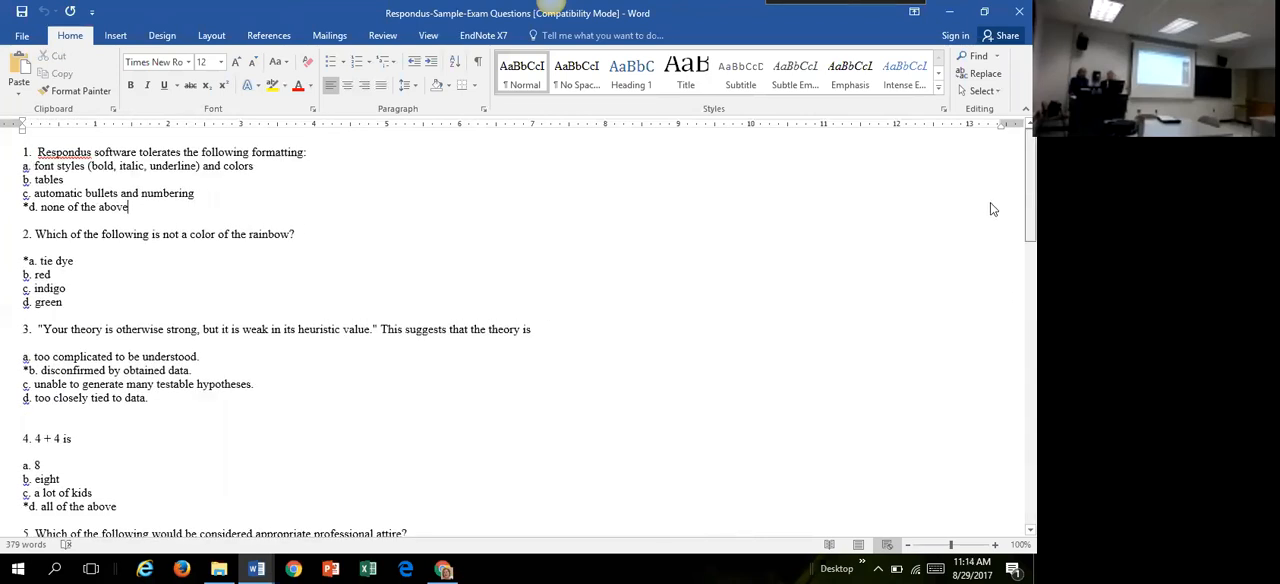
pyautogui.scroll(-6, 993, 209)
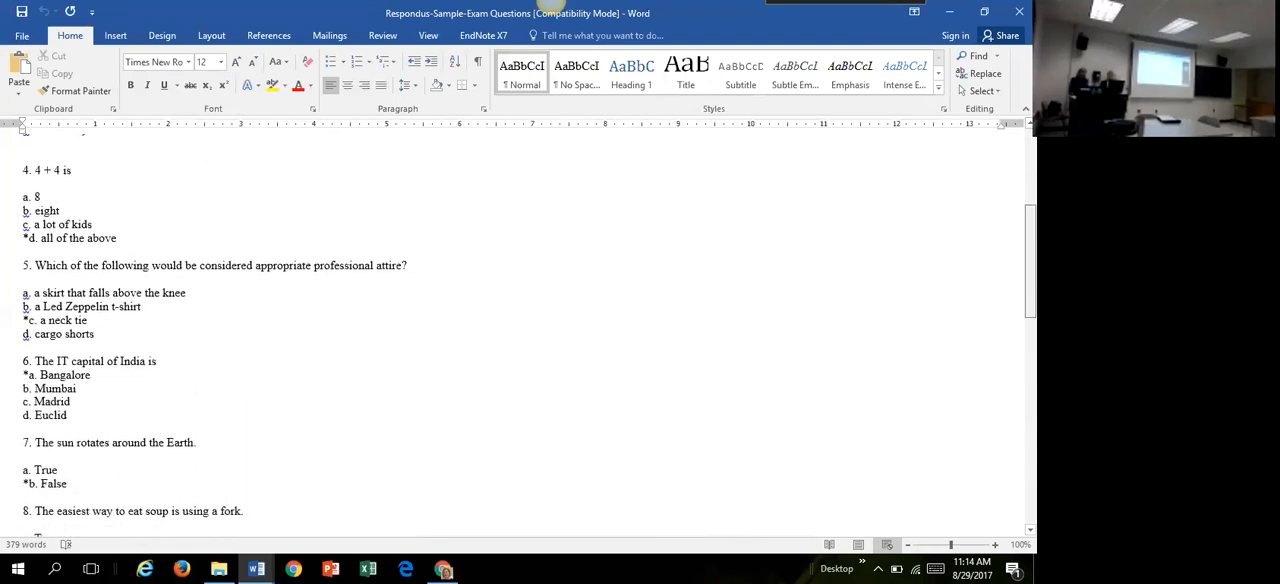
pyautogui.scroll(-3, 530, 345)
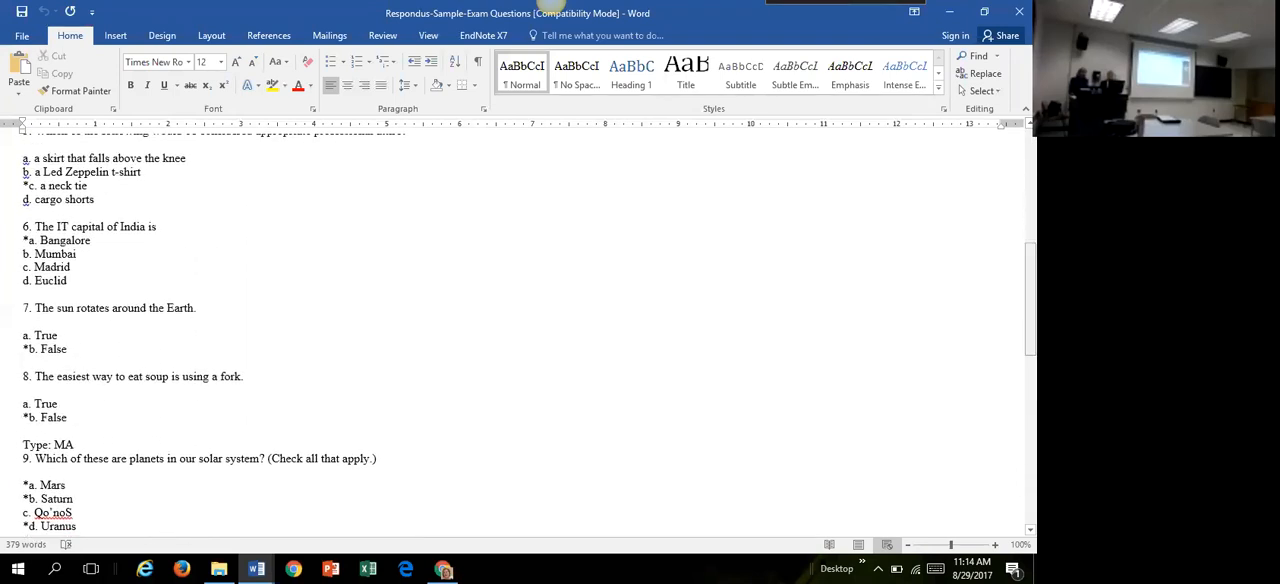
pyautogui.moveTo(72, 351); pyautogui.dragTo(26, 311)
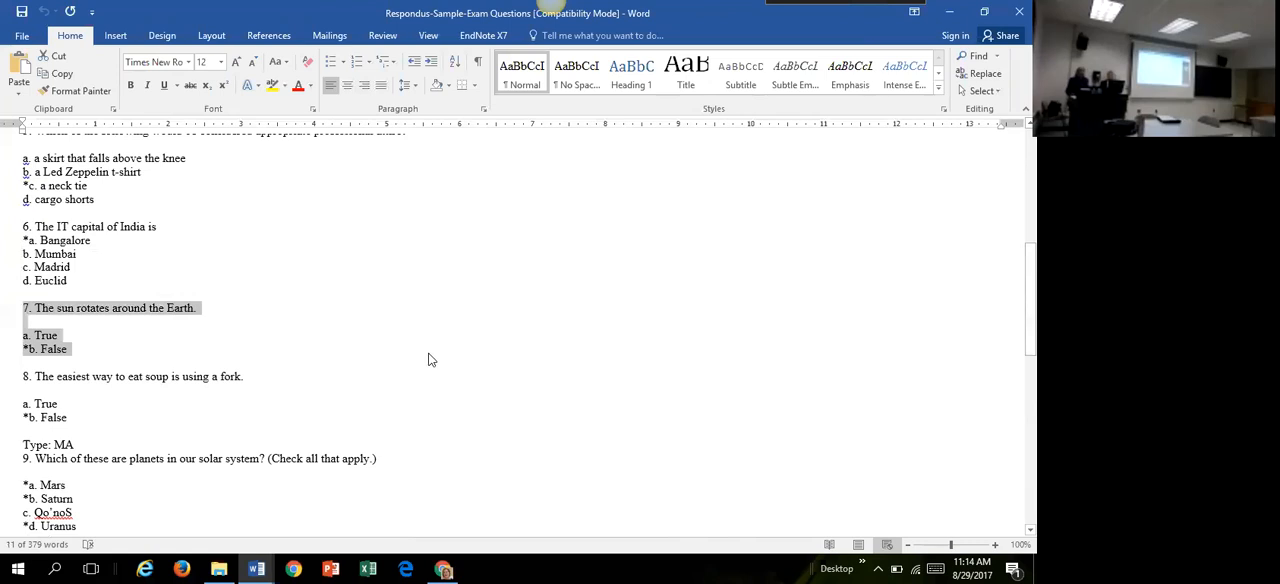
pyautogui.click(100, 356)
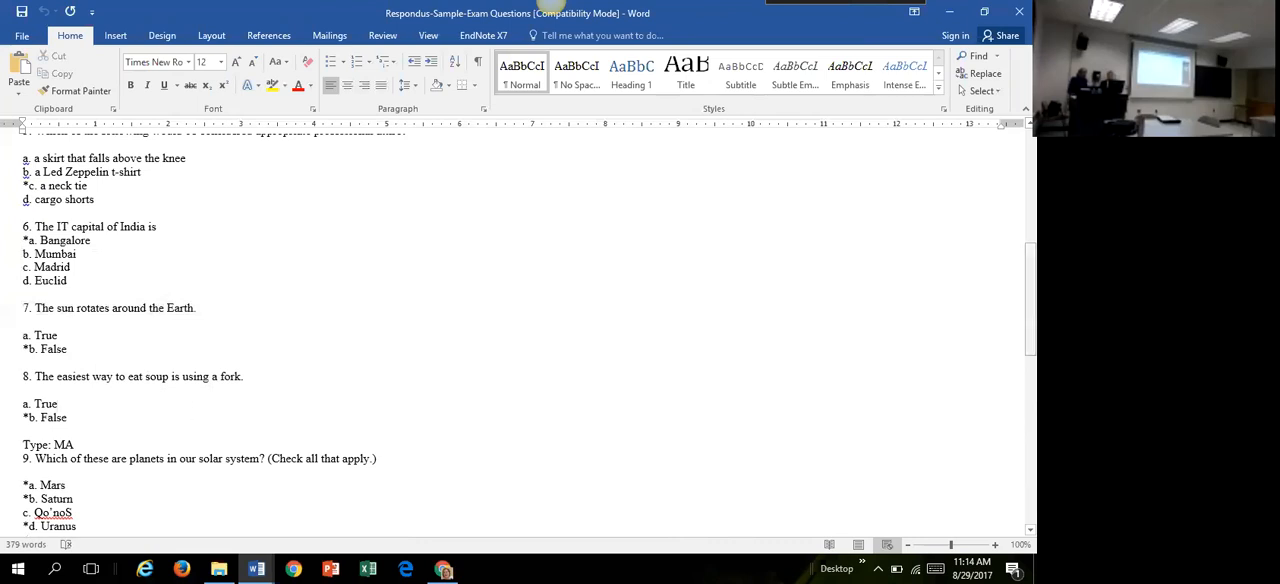
# Step: Apply subscript formatting to the "Type: MA" line above question 9
pyautogui.scroll(-6, 1030, 300)
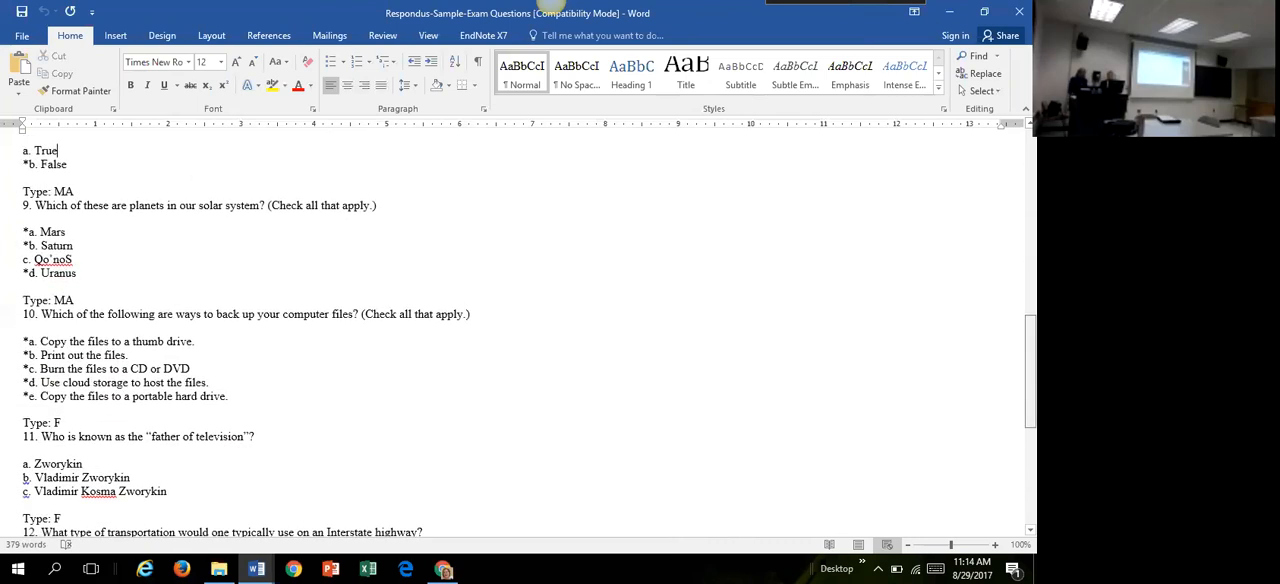
pyautogui.click(141, 231)
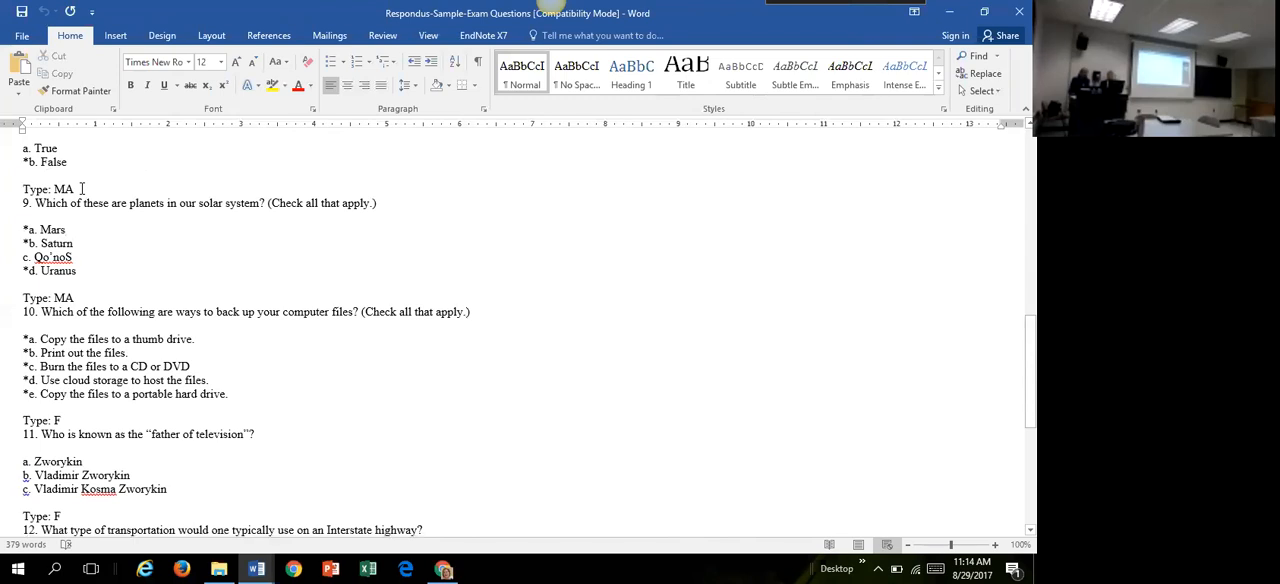
pyautogui.moveTo(82, 189); pyautogui.dragTo(8, 185)
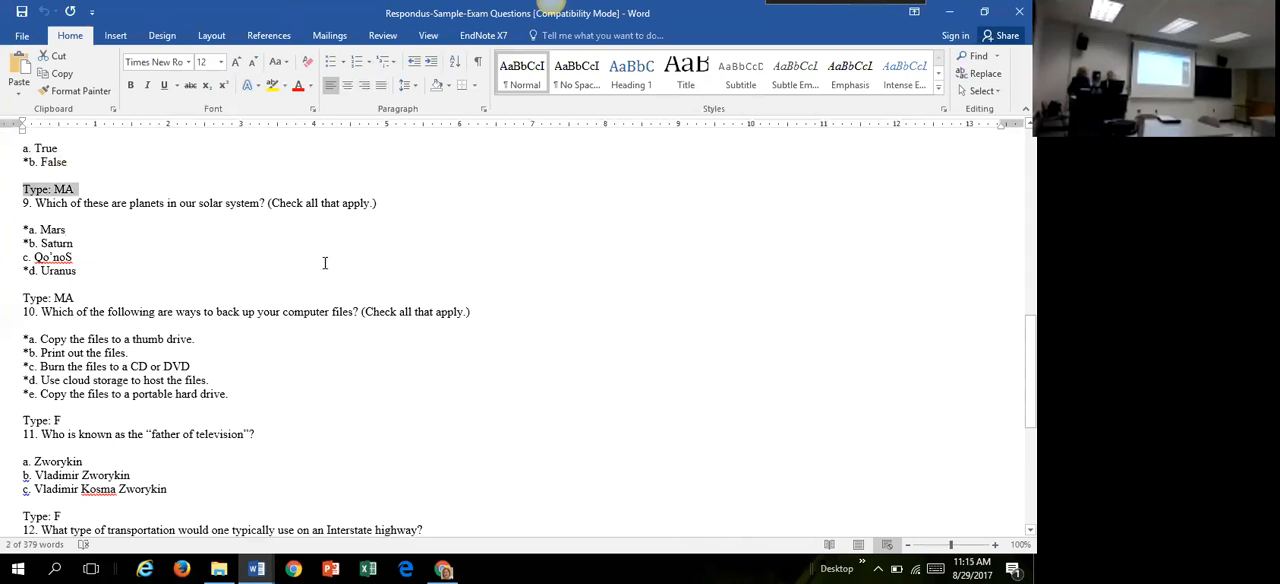
pyautogui.hotkey('ctrl', '=')
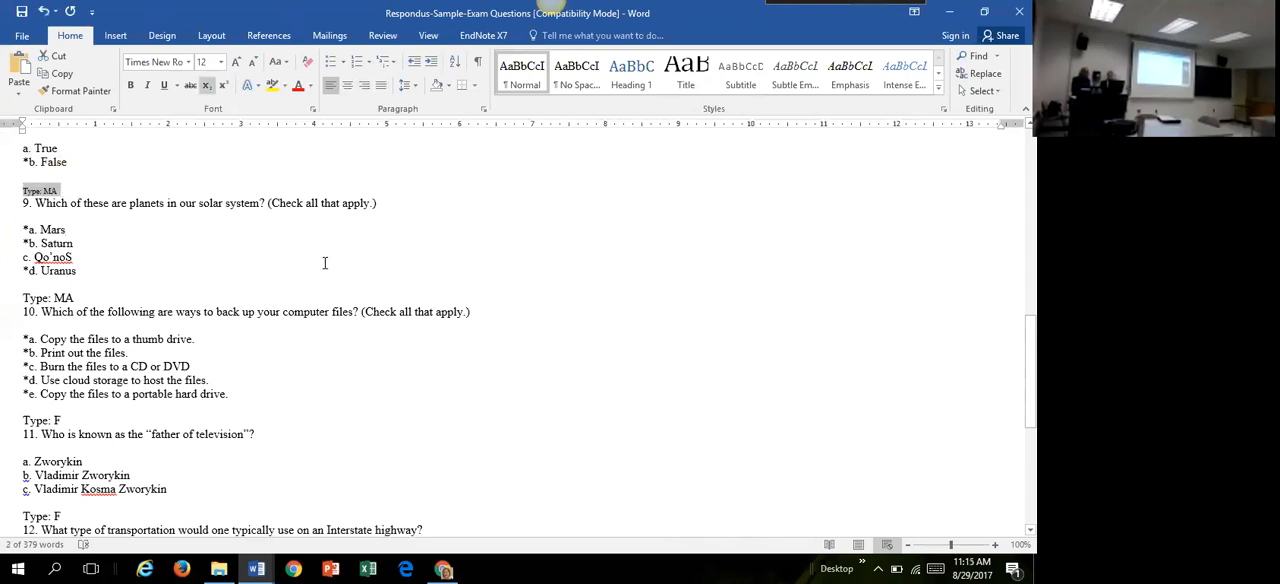
pyautogui.click(368, 273)
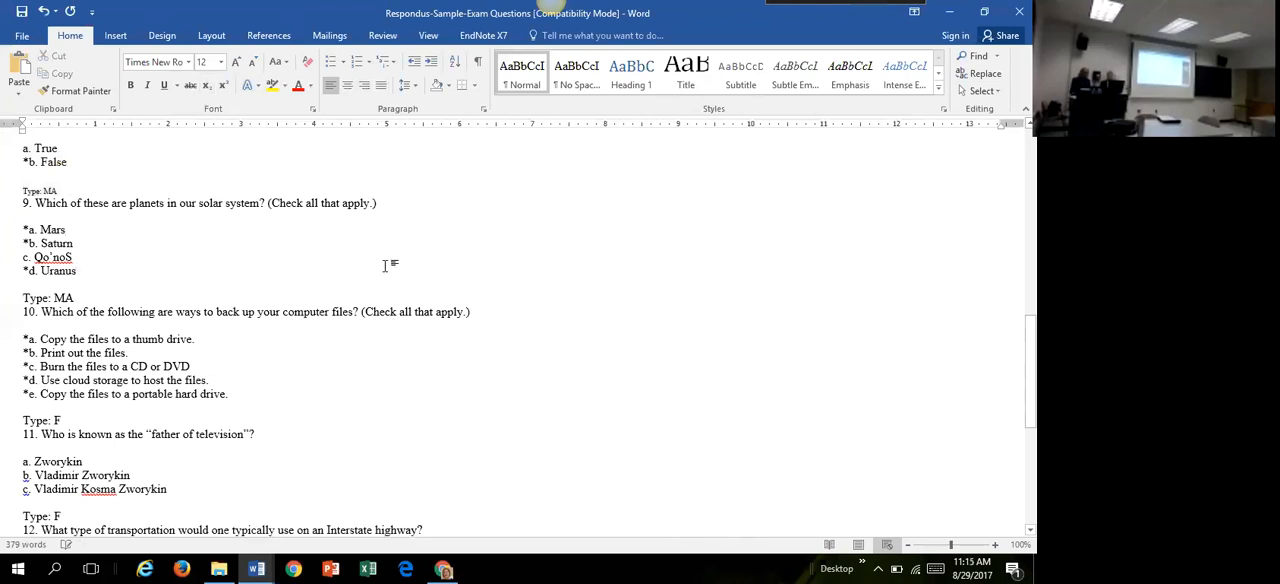
# Step: Enlarge the document view to 188% and examine the "Type: F" line above question 11
pyautogui.click(380, 418)
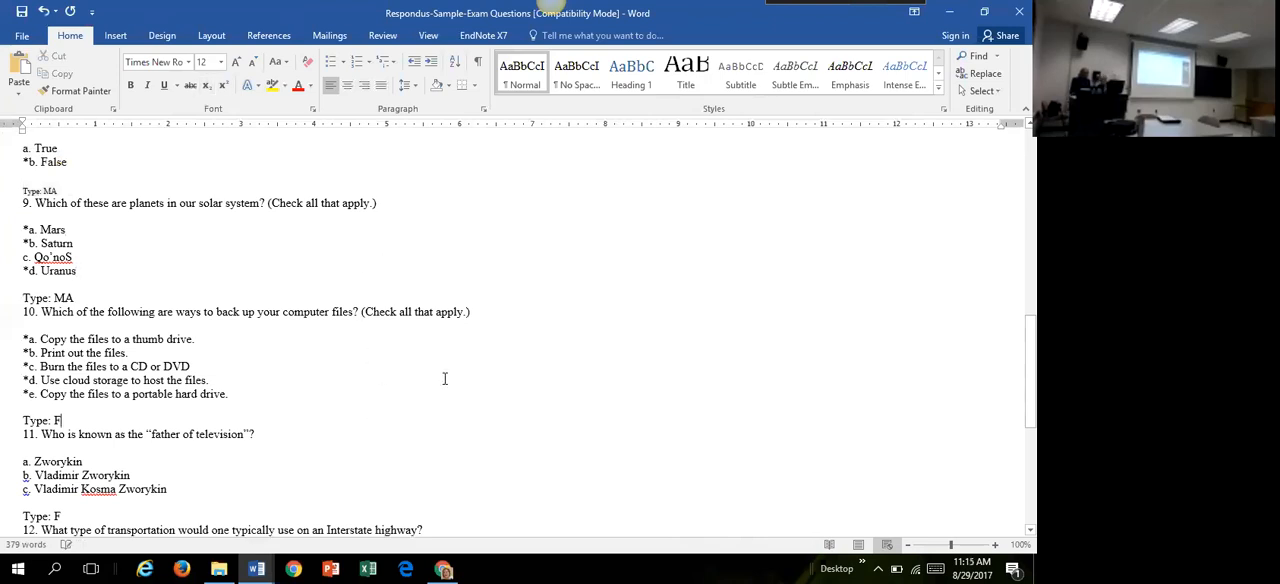
pyautogui.click(957, 546)
pyautogui.moveTo(956, 546); pyautogui.dragTo(960, 546)
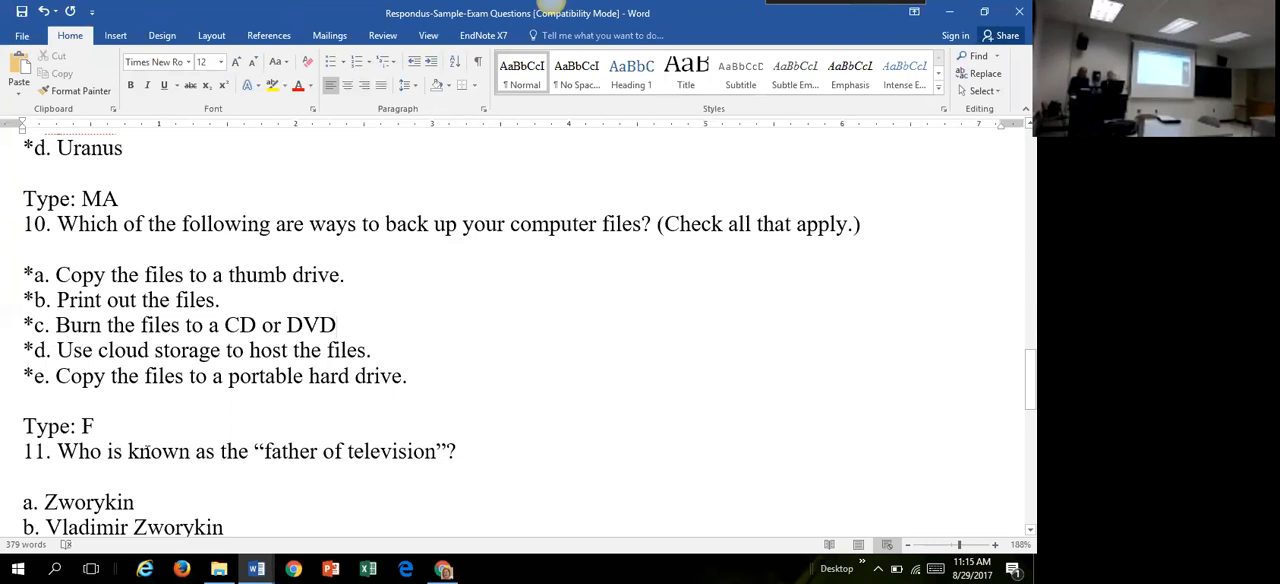
pyautogui.click(126, 428)
pyautogui.moveTo(104, 428); pyautogui.dragTo(14, 426)
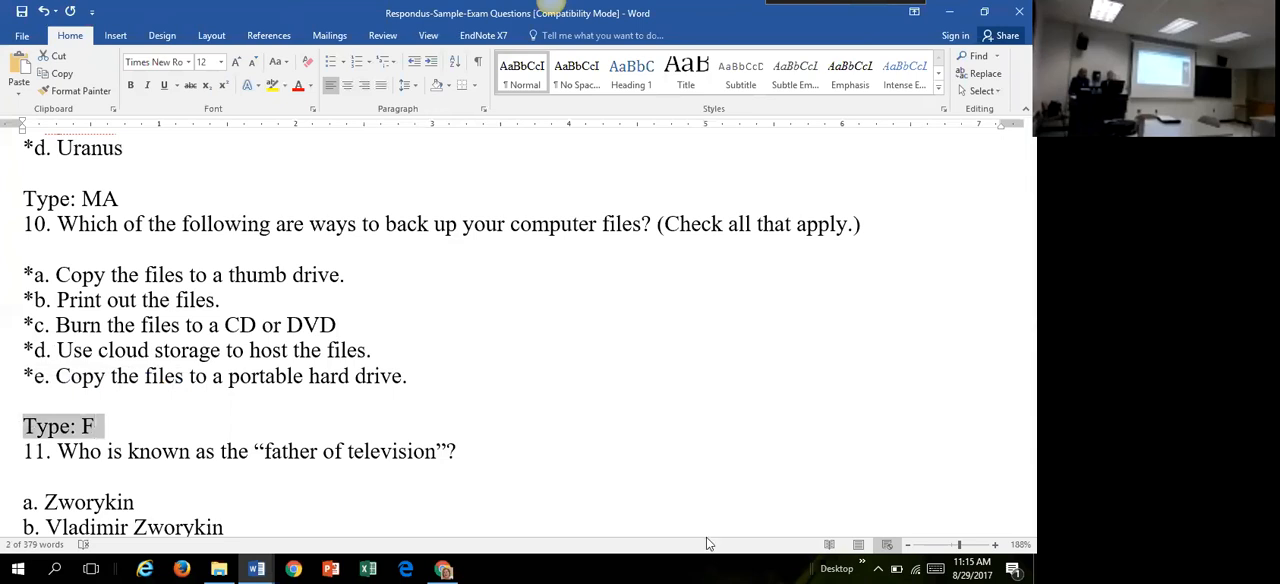
pyautogui.click(710, 469)
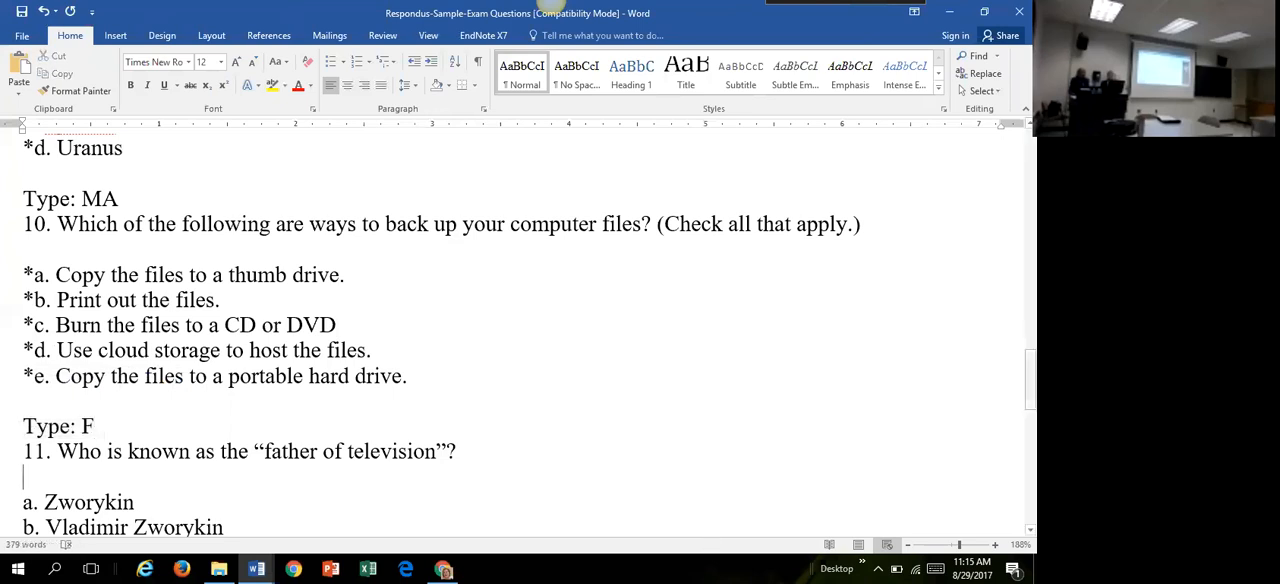
# Step: Examine the multiple-answer and Type: F questions 9 to 13 and the "Type: E" line above question 14
pyautogui.scroll(5, 1030, 377)
pyautogui.scroll(-3, 520, 330)
pyautogui.scroll(3, 520, 330)
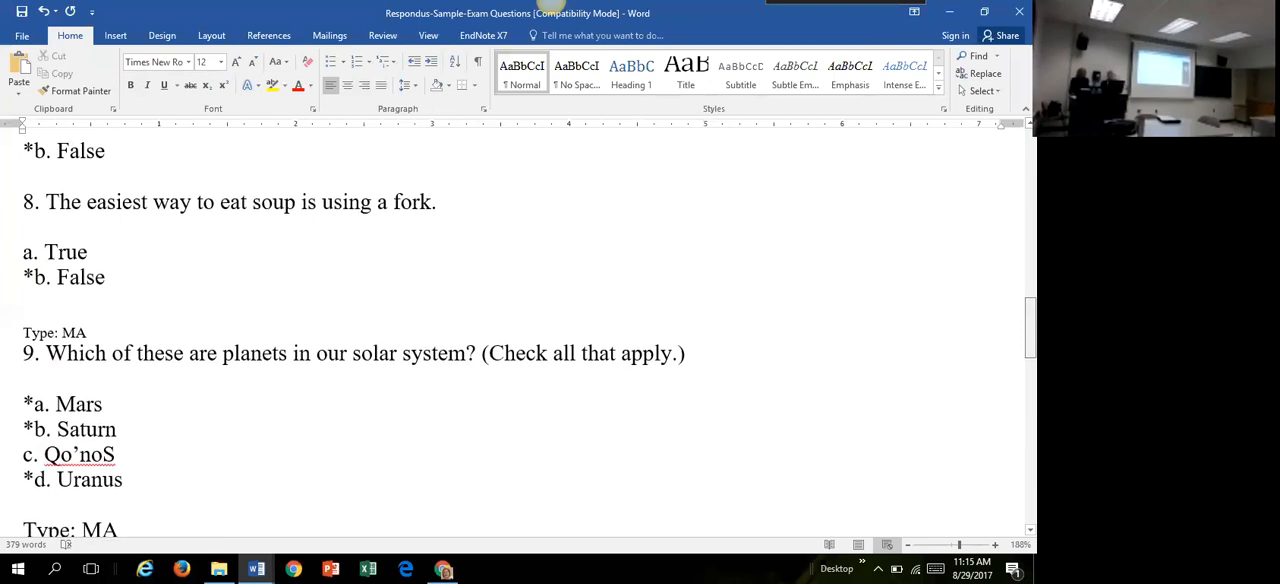
pyautogui.scroll(-5, 1004, 421)
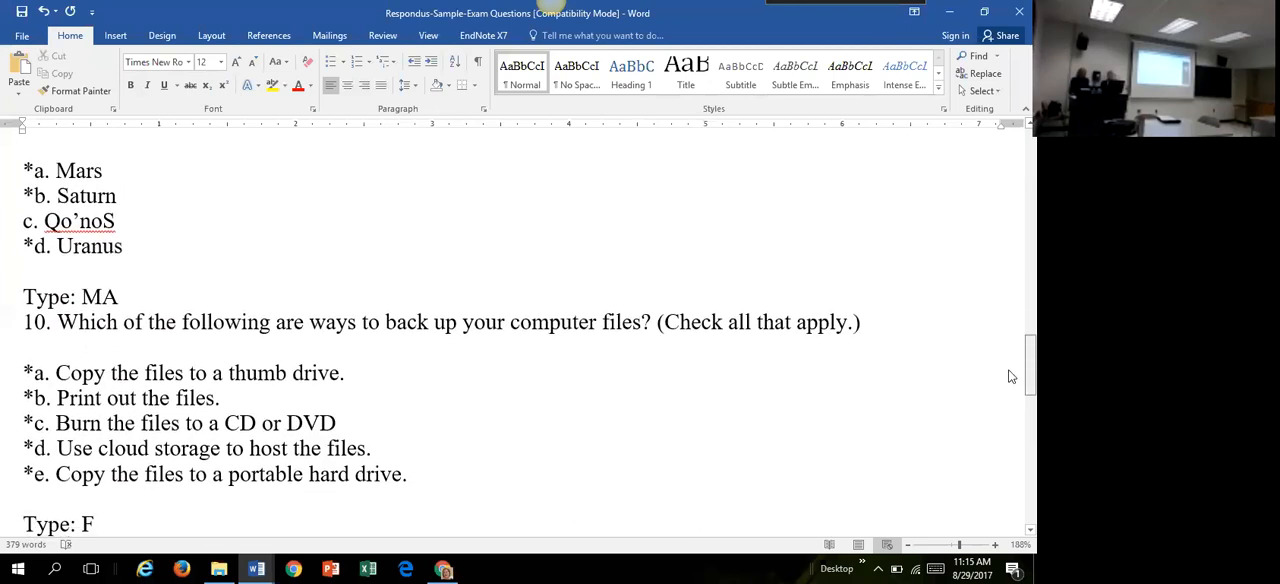
pyautogui.scroll(-3, 1004, 421)
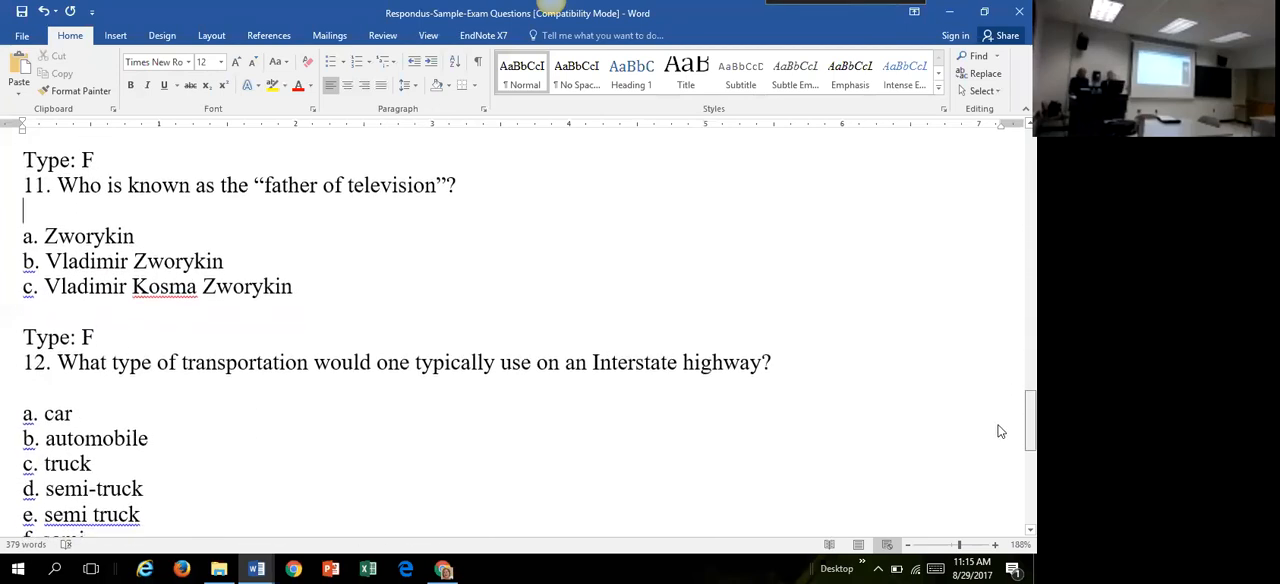
pyautogui.scroll(-1, 1000, 433)
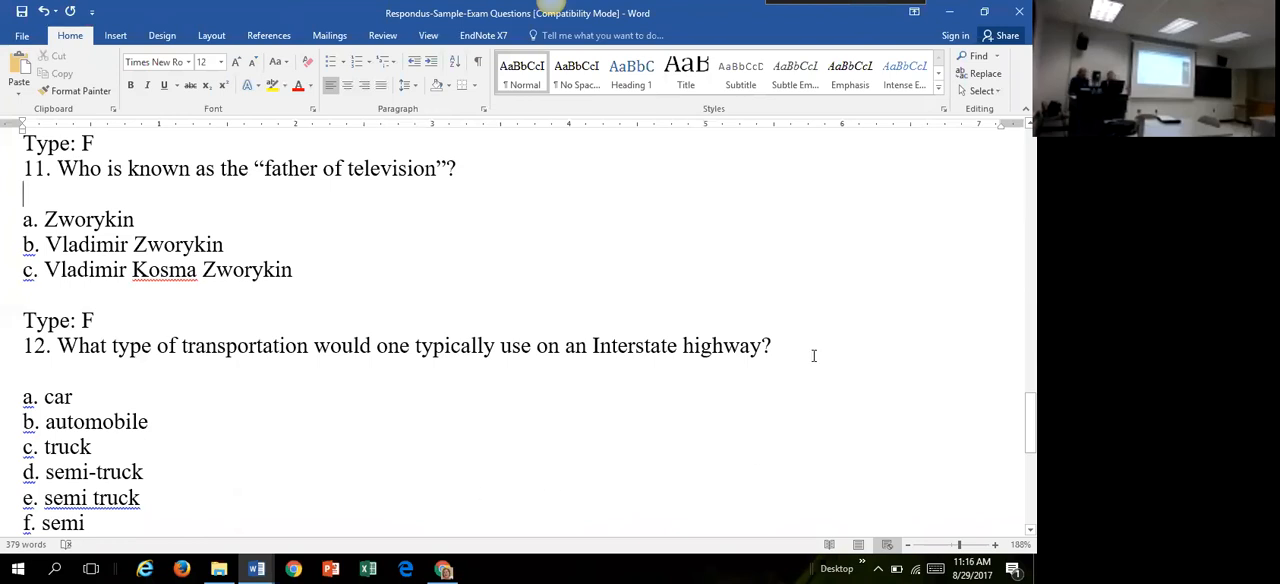
pyautogui.scroll(-6, 525, 335)
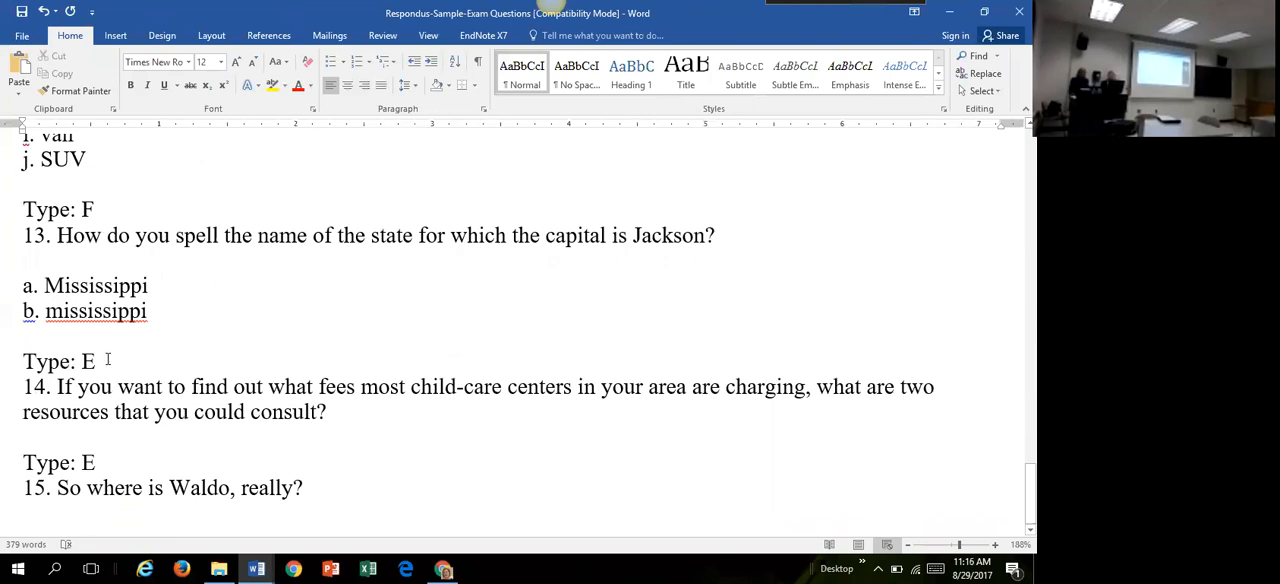
pyautogui.moveTo(104, 362); pyautogui.dragTo(22, 362)
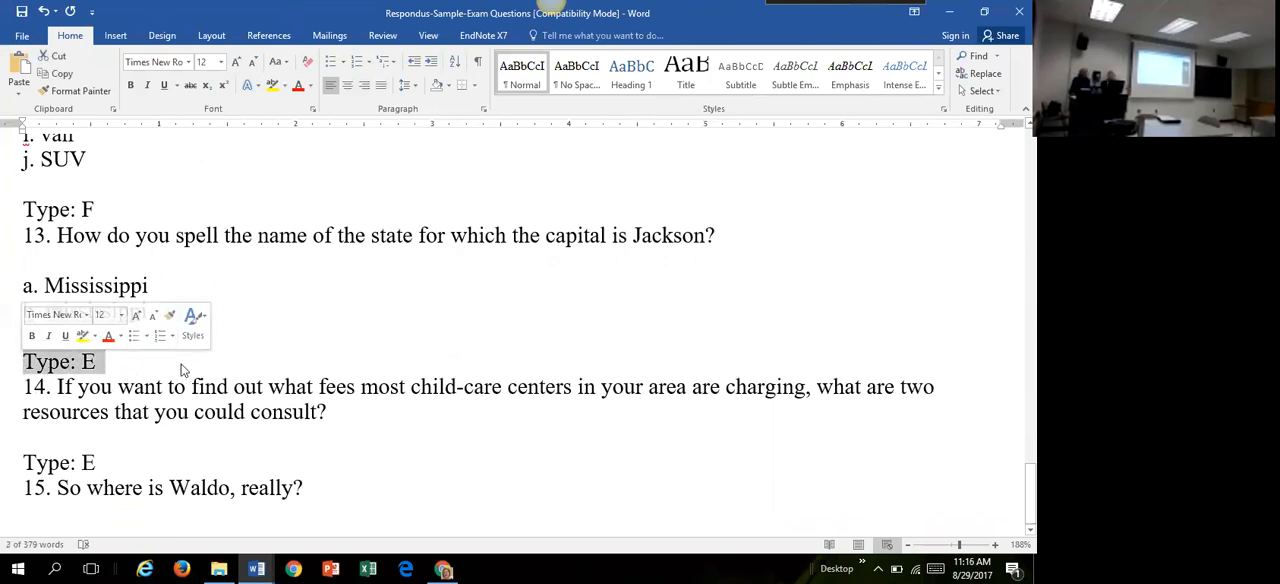
pyautogui.click(389, 437)
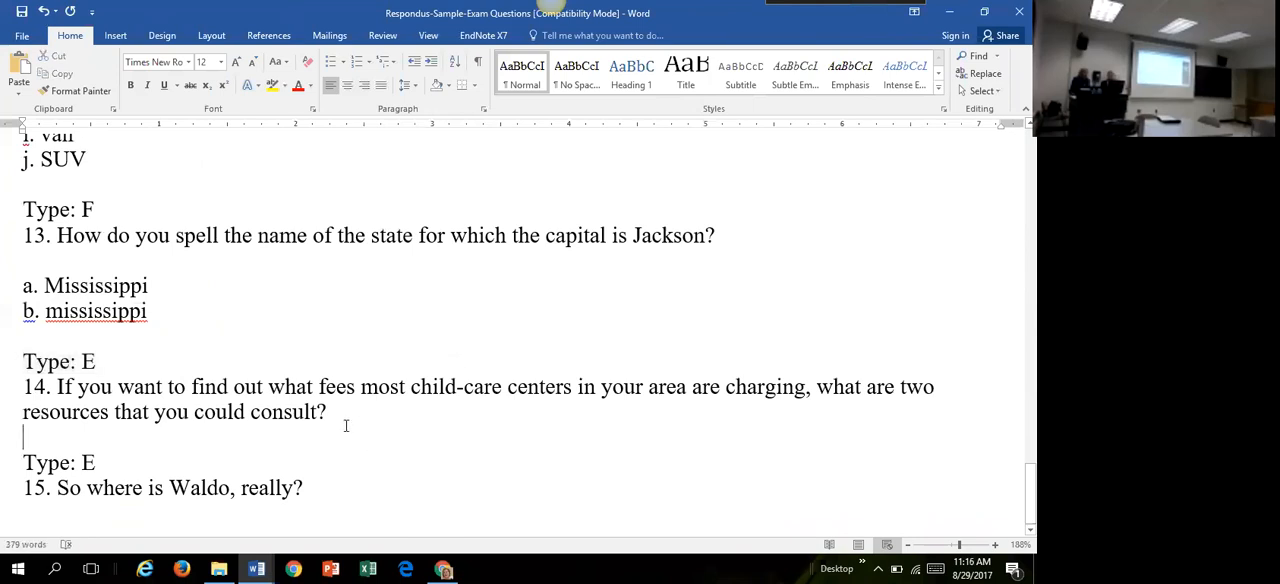
# Step: Review the question types in reverse, from the essay items back to true/false questions 7 and 8
pyautogui.click(339, 304)
pyautogui.scroll(2, 1000, 460)
pyautogui.scroll(-1, 1007, 462)
pyautogui.scroll(5, 1007, 462)
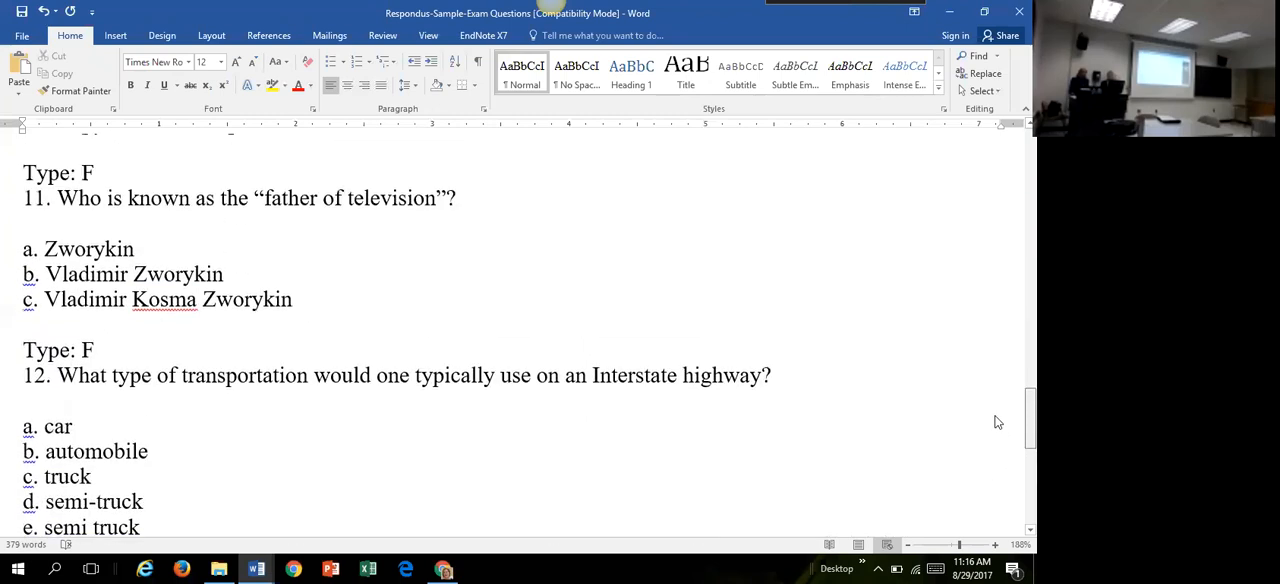
pyautogui.scroll(4, 997, 422)
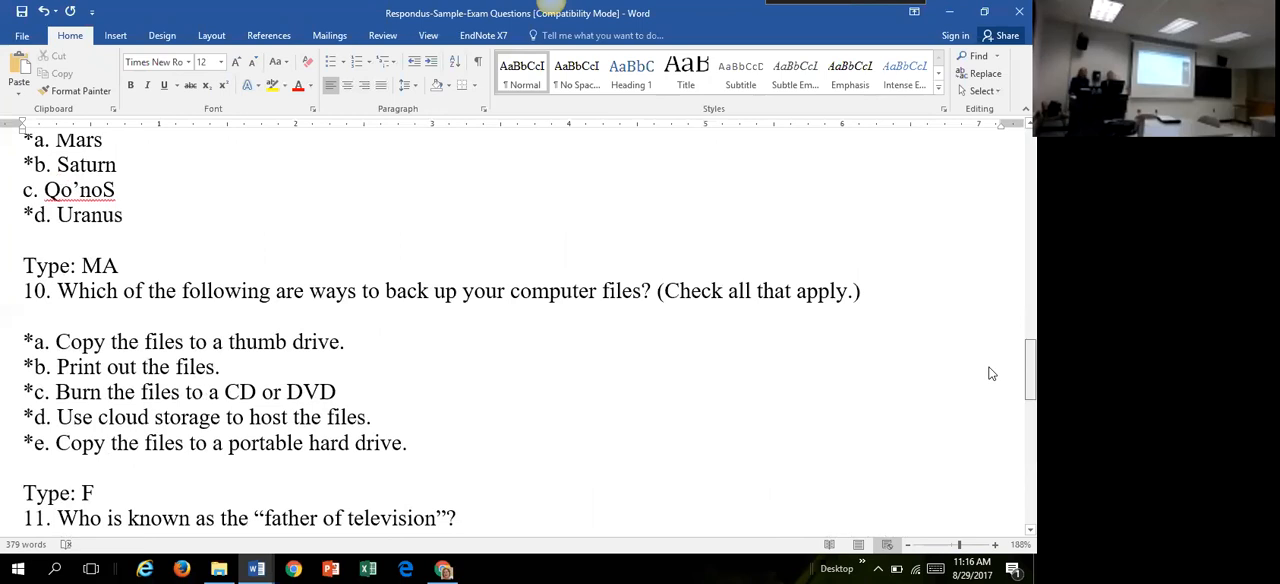
pyautogui.scroll(5, 994, 334)
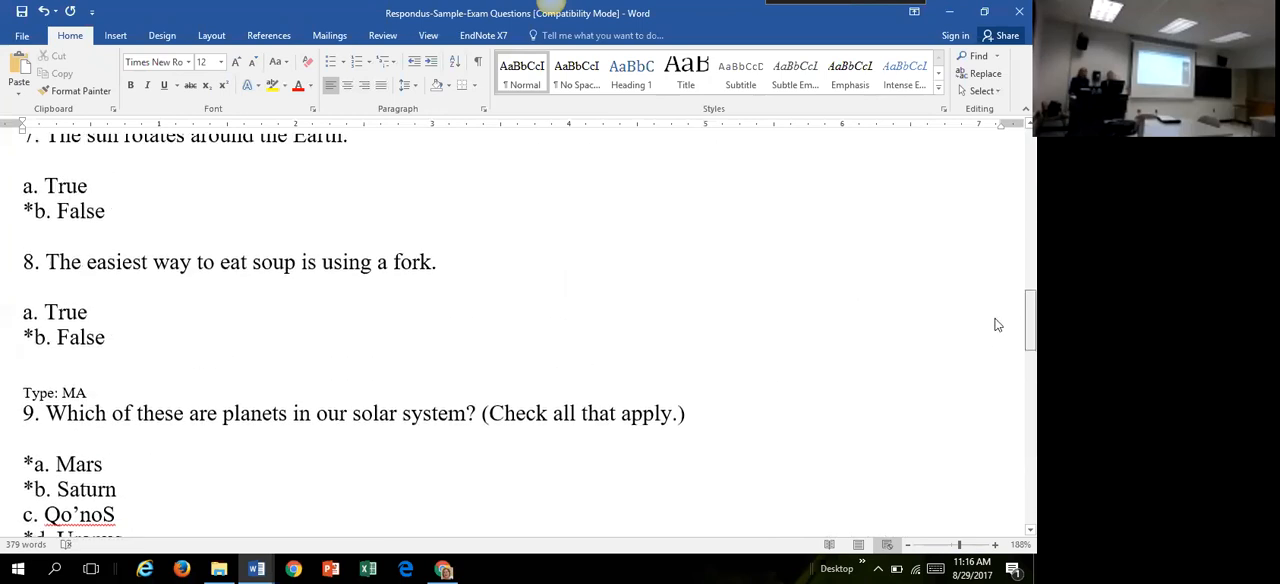
# Step: Return to the first question, save the sample exam questions document and close it
pyautogui.scroll(10, 994, 334)
pyautogui.scroll(4, 498, 336)
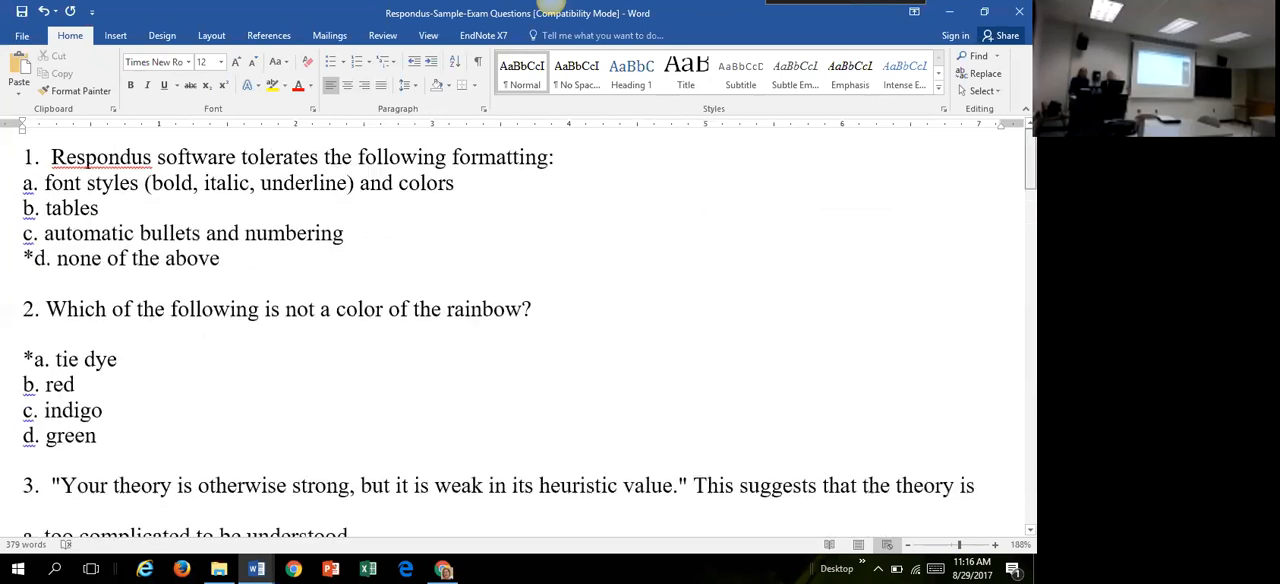
pyautogui.click(22, 13)
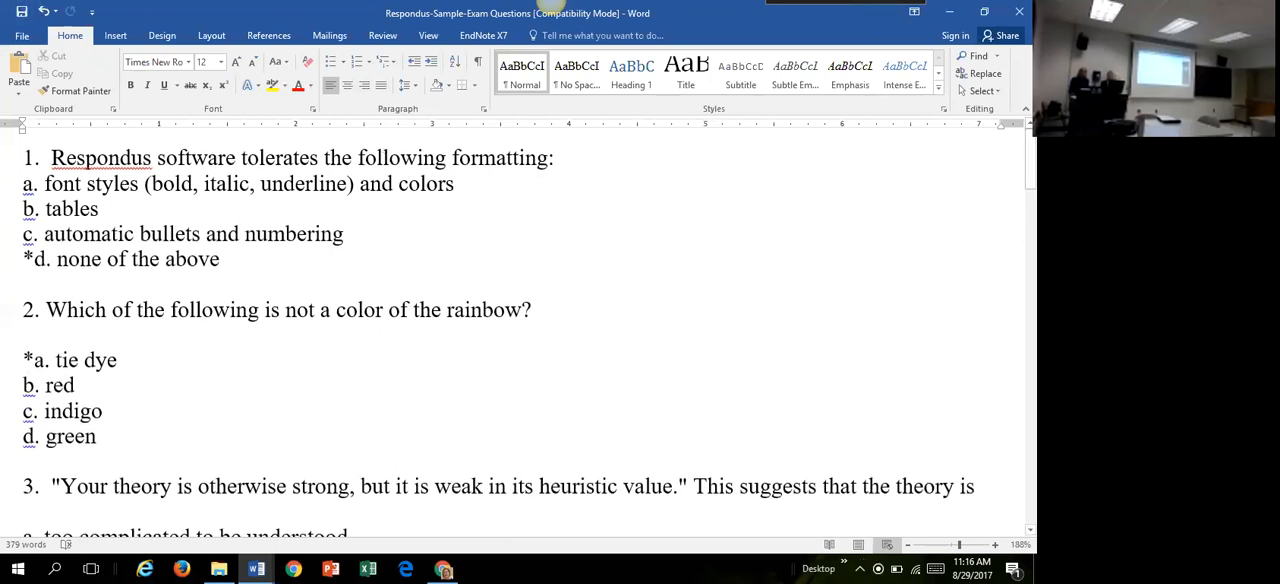
pyautogui.click(1019, 11)
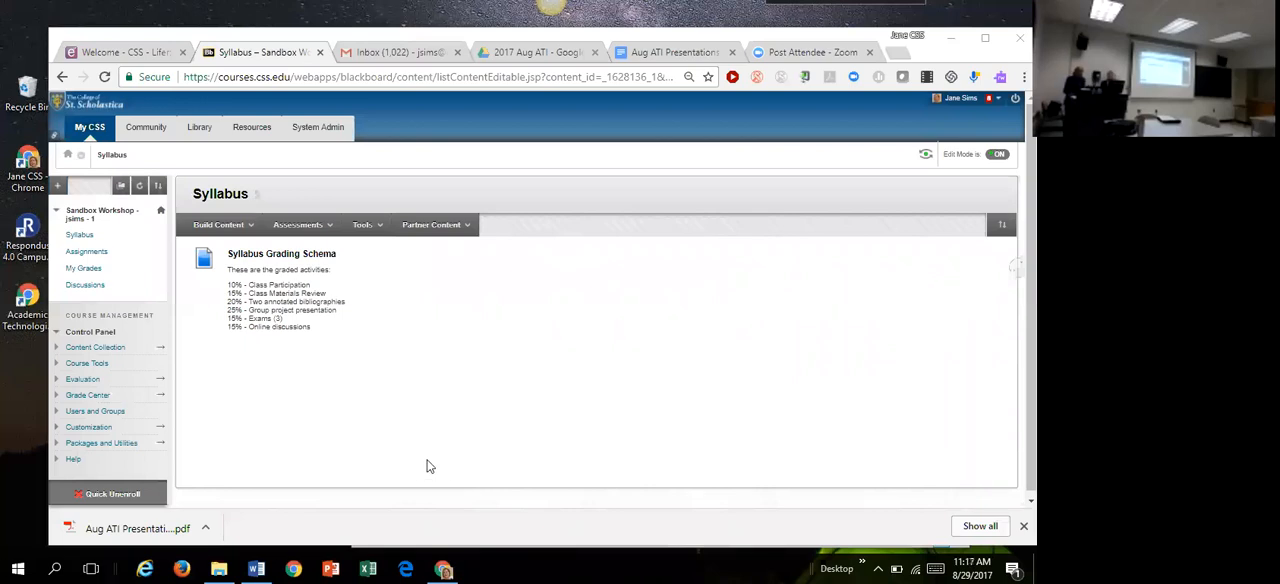
# Step: Launch Respondus 4.0 Campus-Wide, dismiss the missing spell check files warning and reposition its window over the desktop
pyautogui.click(55, 568)
pyautogui.write('respon')
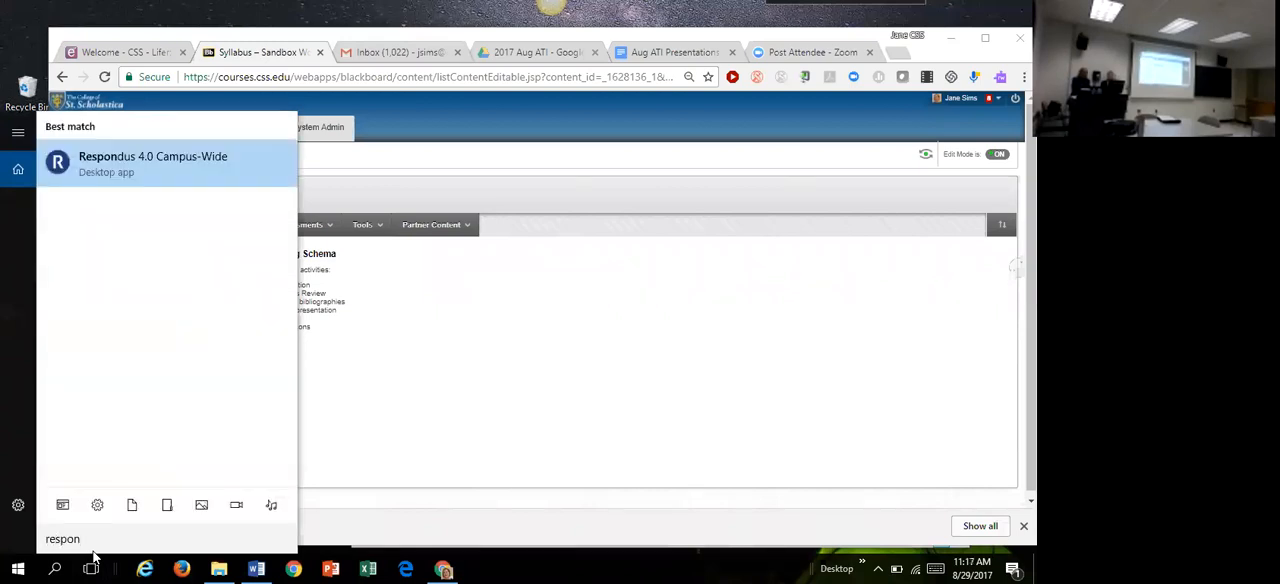
pyautogui.click(158, 158)
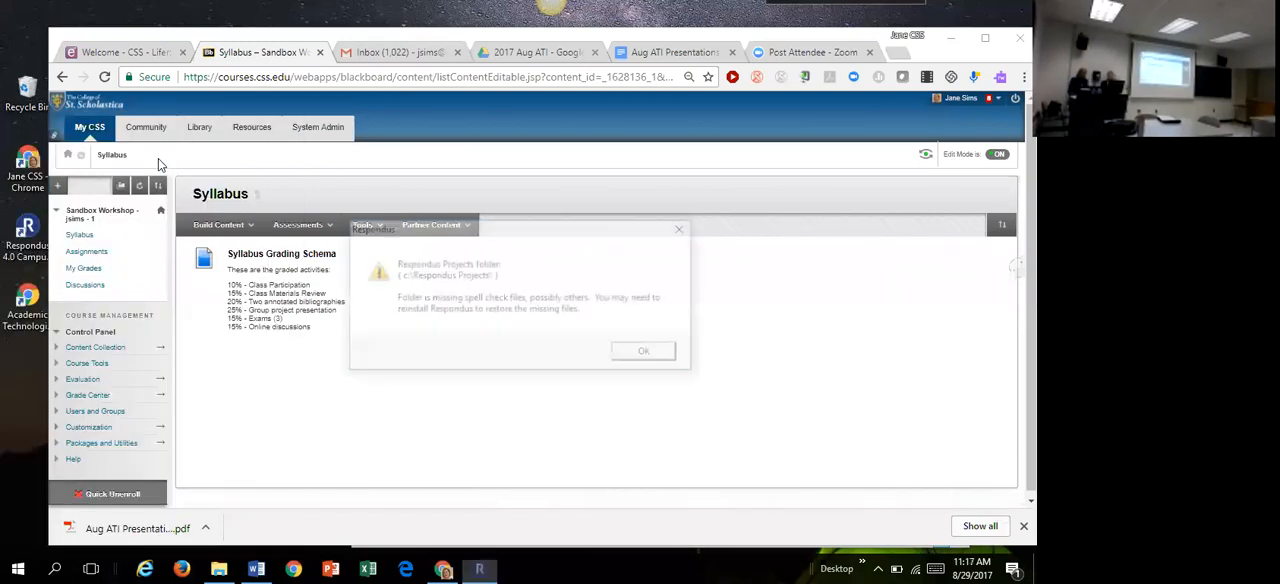
pyautogui.click(648, 355)
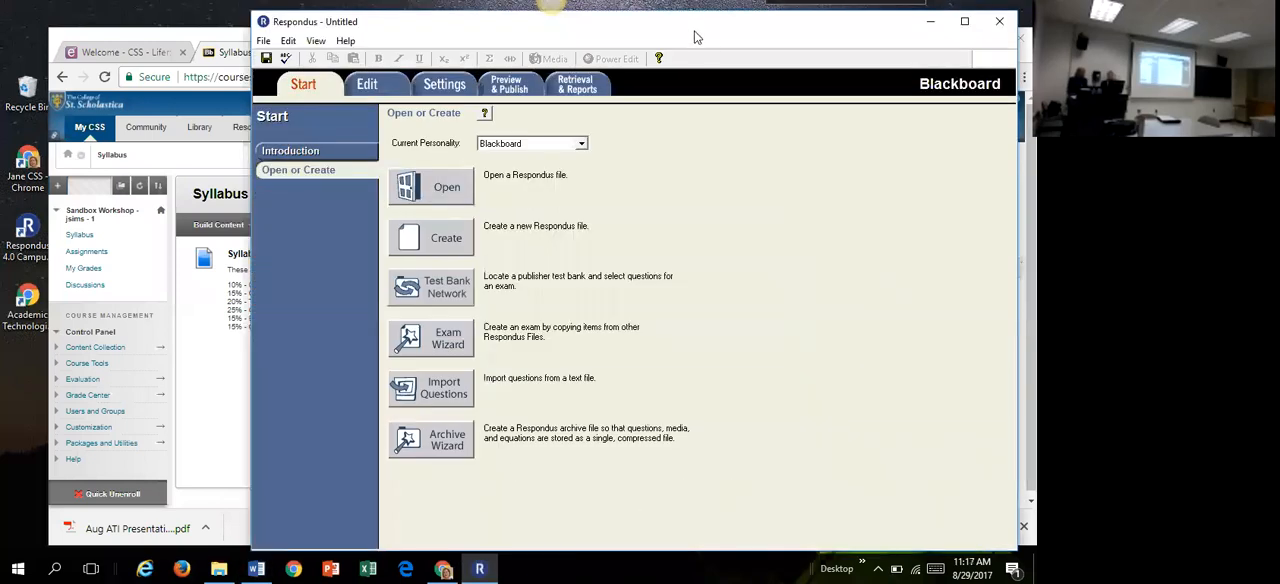
pyautogui.moveTo(697, 37); pyautogui.dragTo(508, 42)
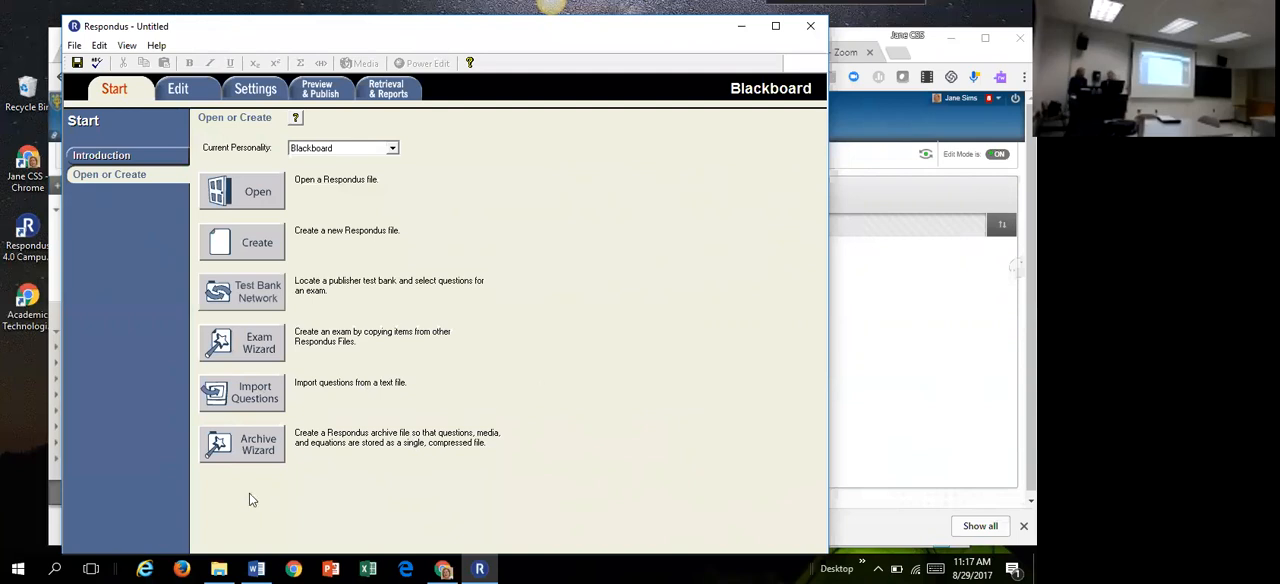
# Step: Start a question import with the Microsoft Word 2007 (DOCX) file type and choose Respondus-Sample-Exam Questions from Downloads
pyautogui.click(258, 398)
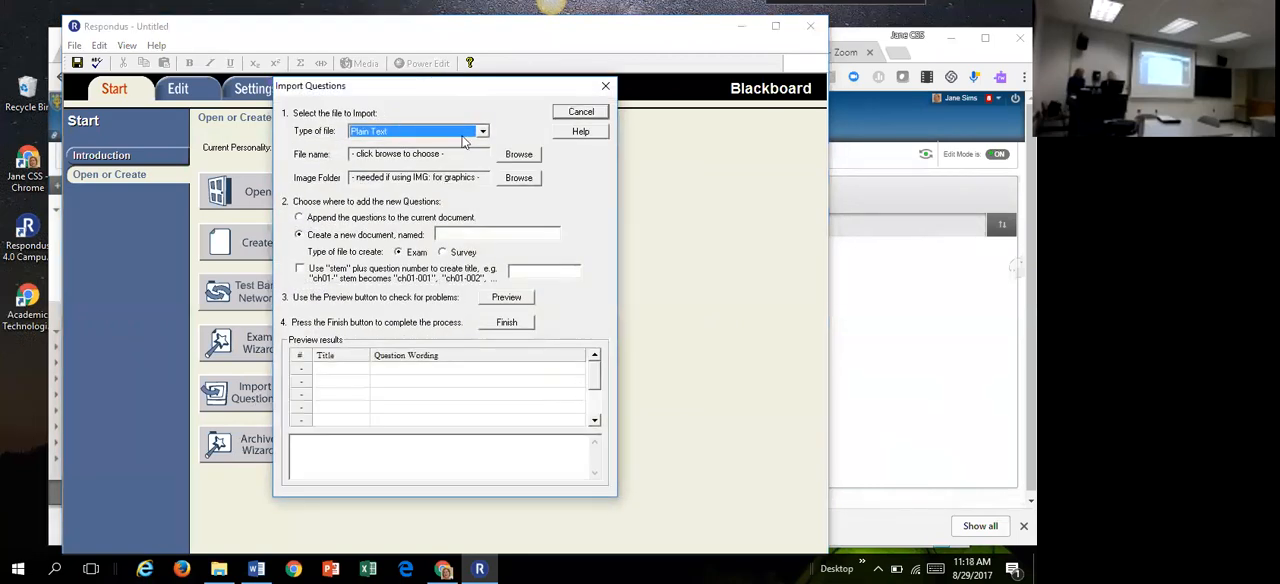
pyautogui.click(482, 131)
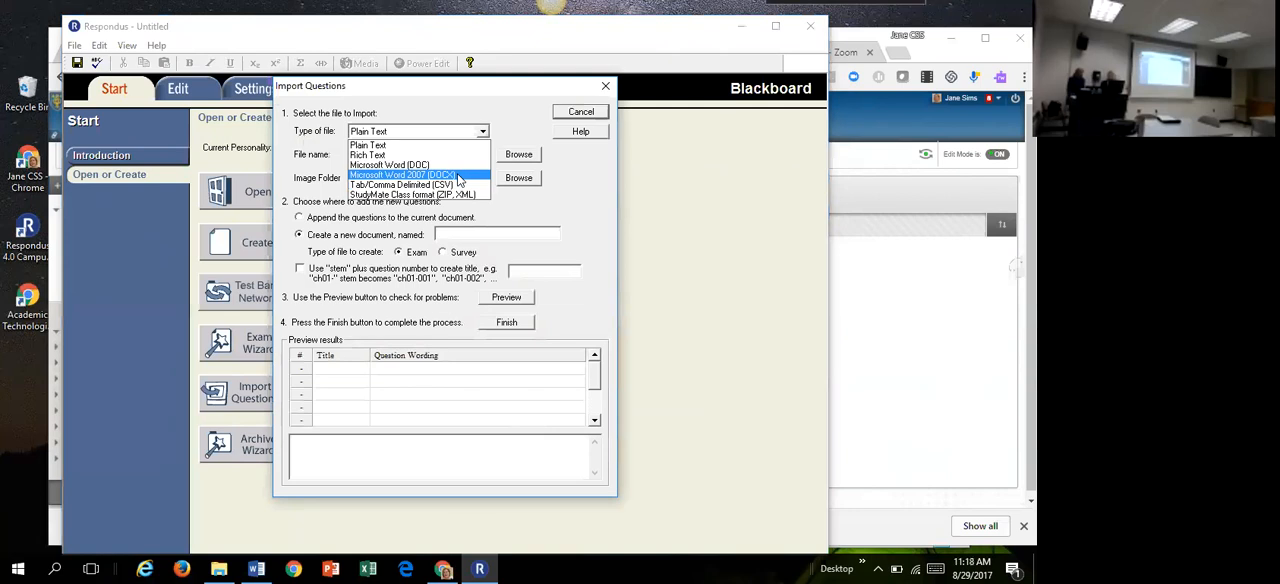
pyautogui.click(459, 175)
pyautogui.click(519, 156)
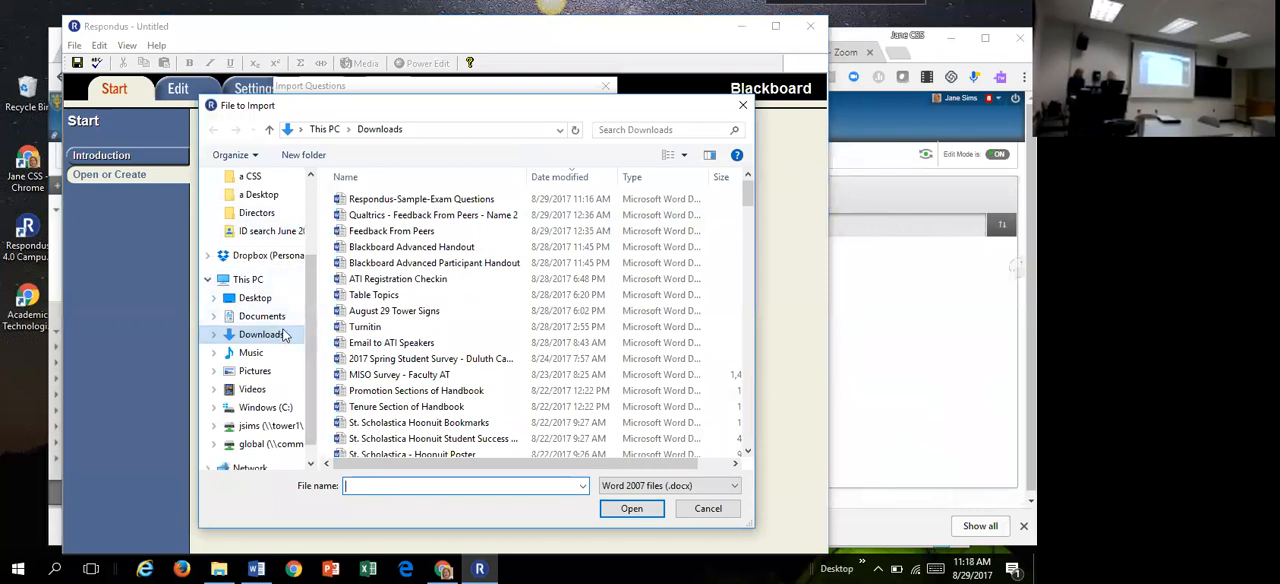
pyautogui.click(414, 200)
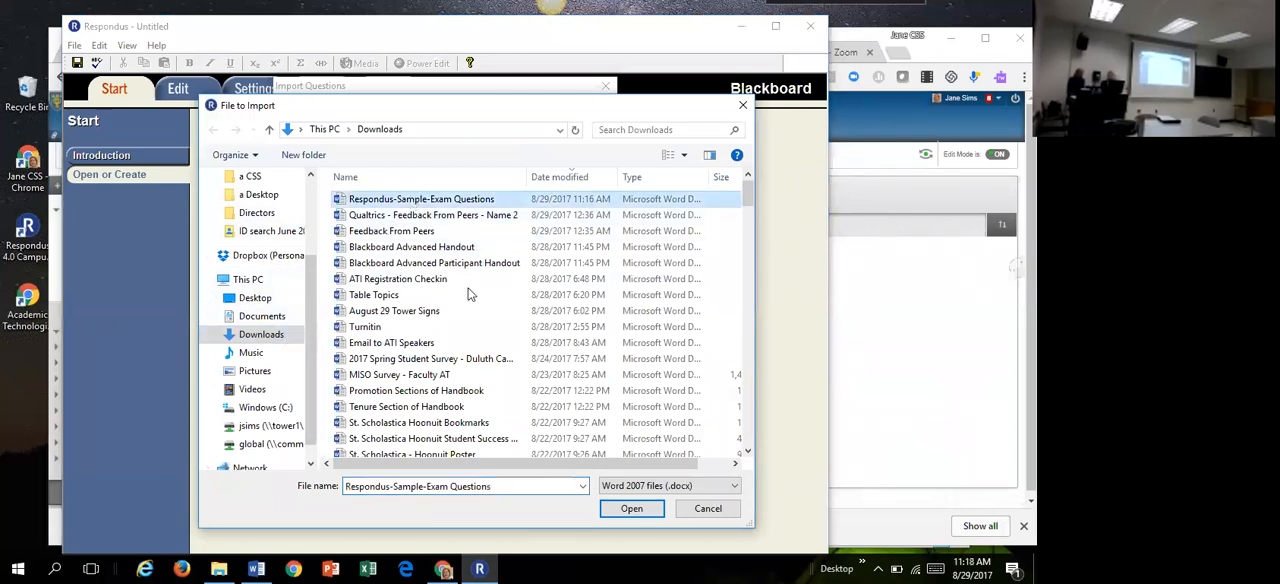
pyautogui.click(632, 509)
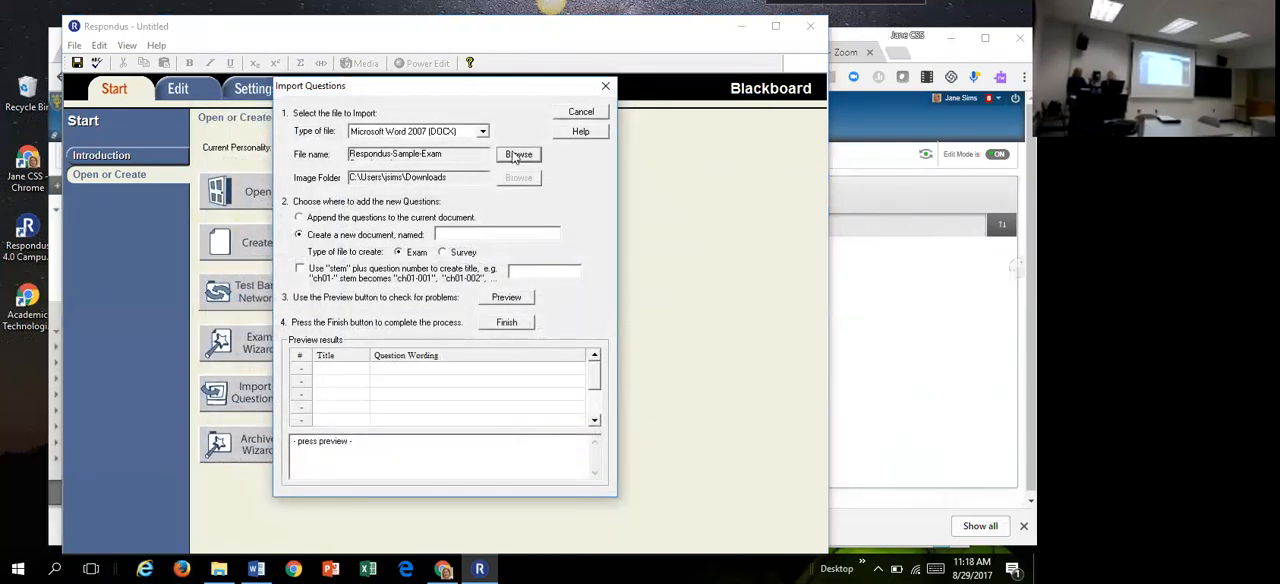
# Step: Reselect the Microsoft Word 2007 (DOCX) file type and name the new exam document ATI 3106
pyautogui.click(482, 131)
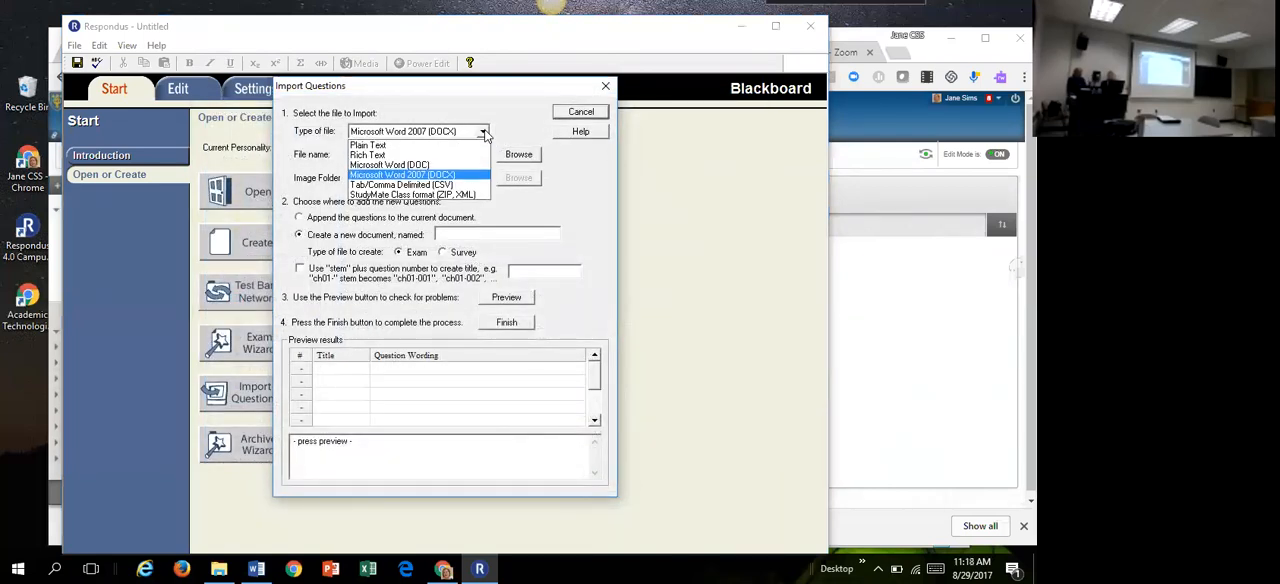
pyautogui.click(451, 175)
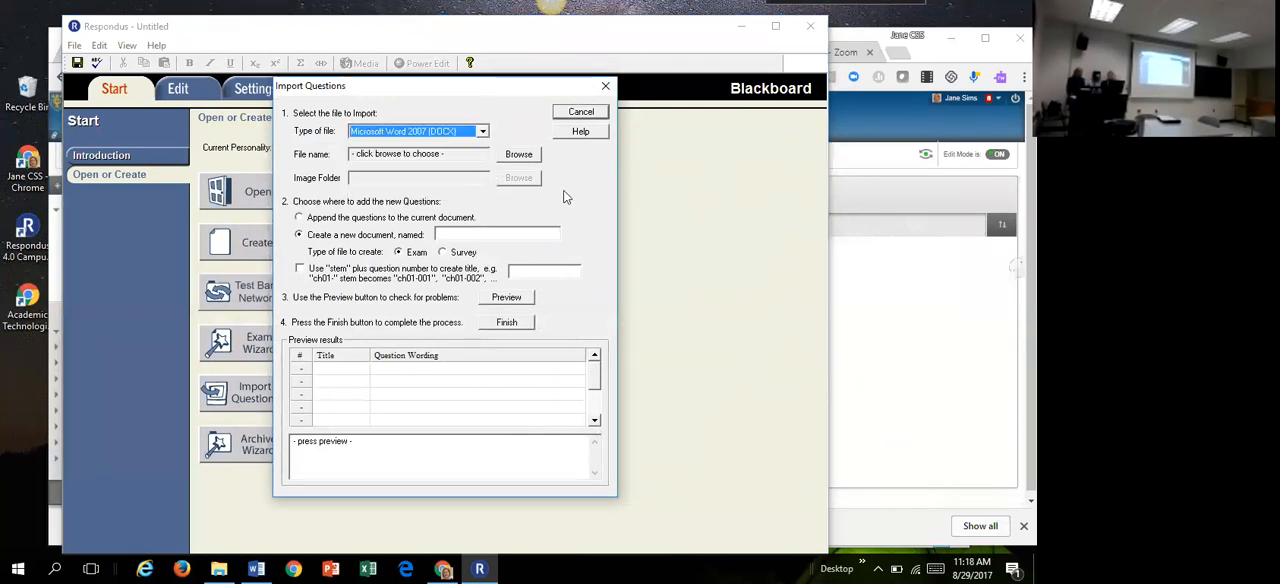
pyautogui.click(467, 231)
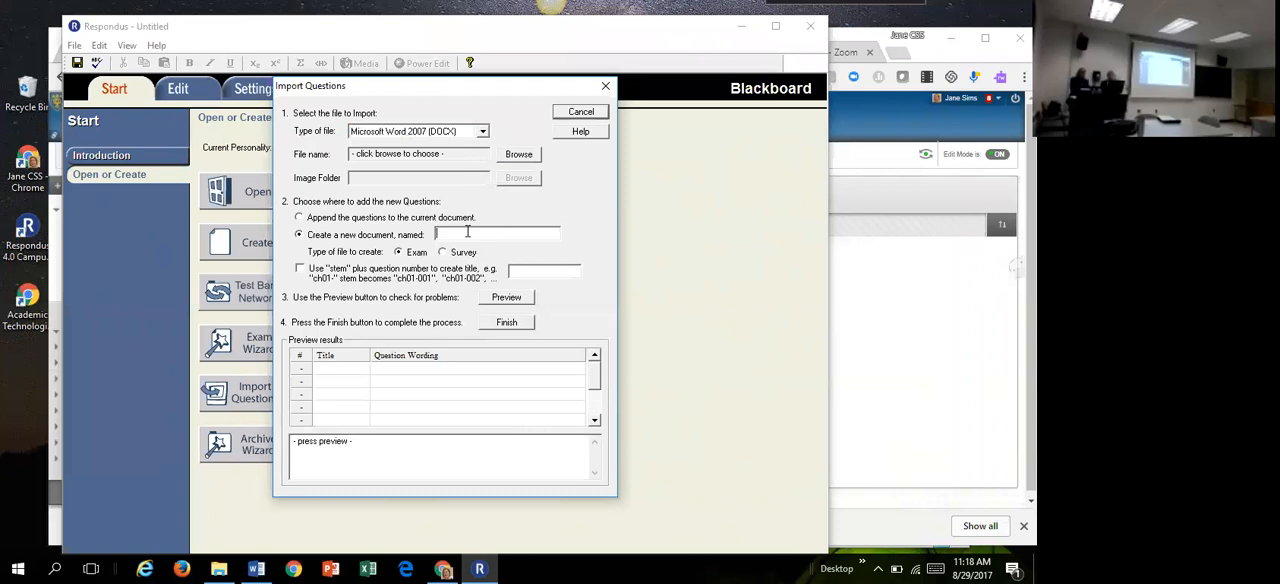
pyautogui.write('ATI 3106')
# Step: Choose Respondus-Sample-Exam Questions as the import file again, preview its questions and warnings, and cancel the import
pyautogui.click(503, 298)
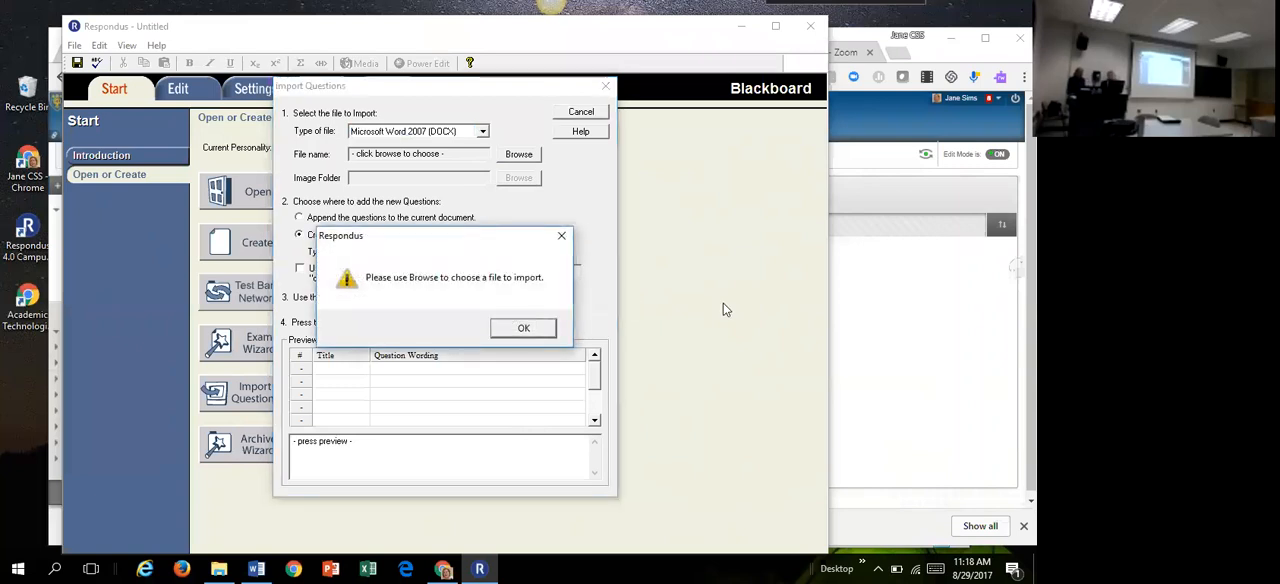
pyautogui.click(524, 329)
pyautogui.click(518, 156)
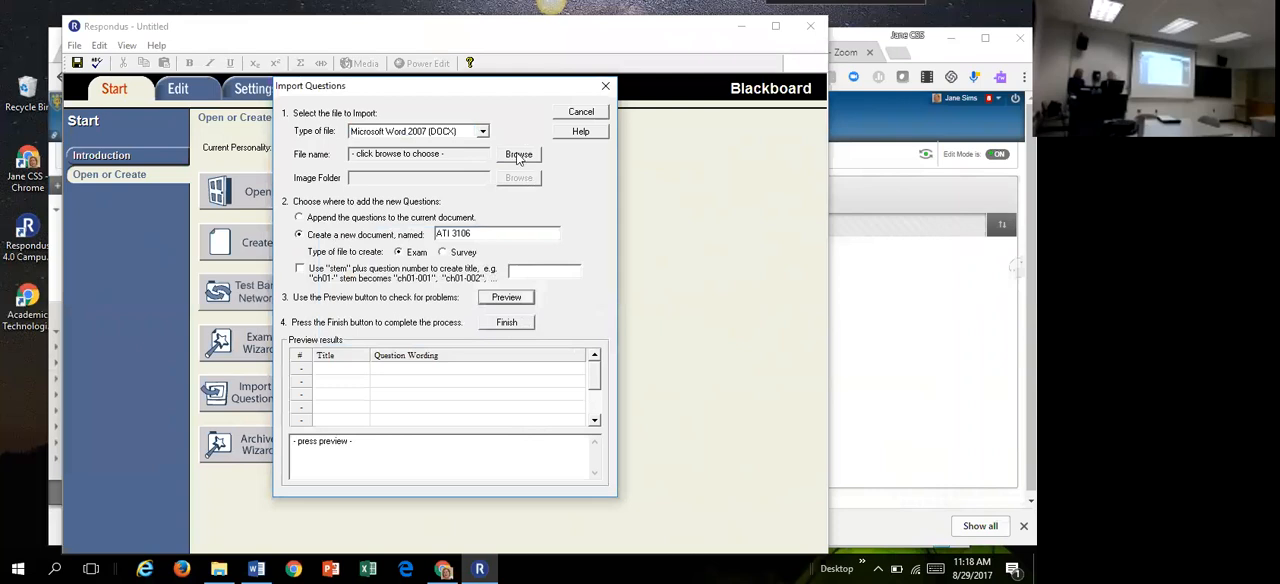
pyautogui.click(422, 200)
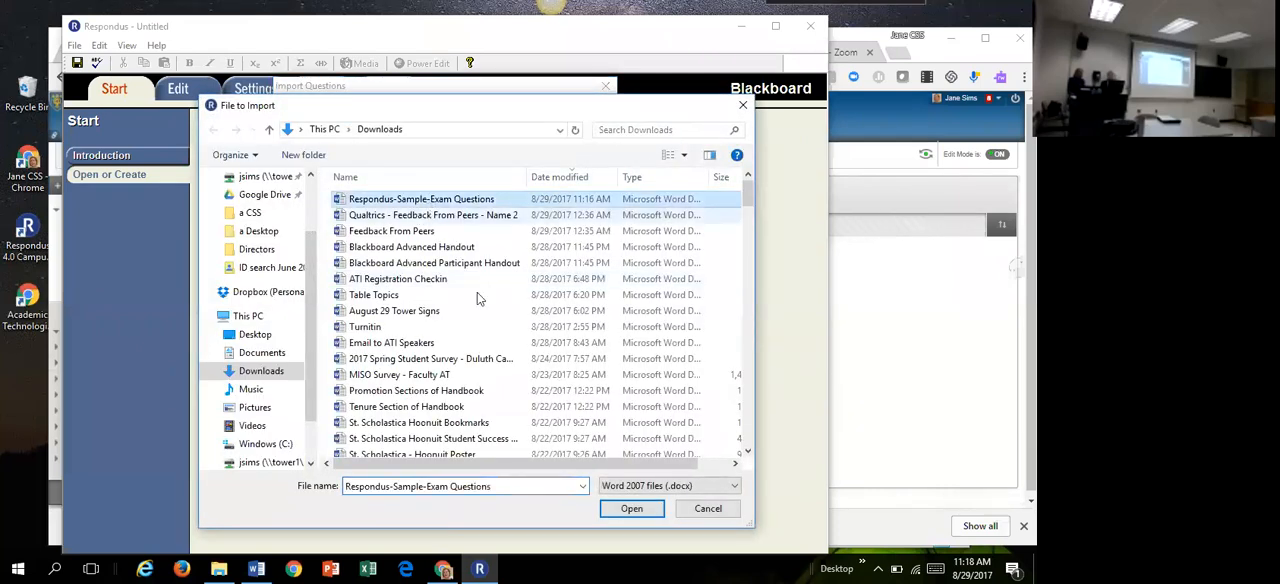
pyautogui.click(646, 510)
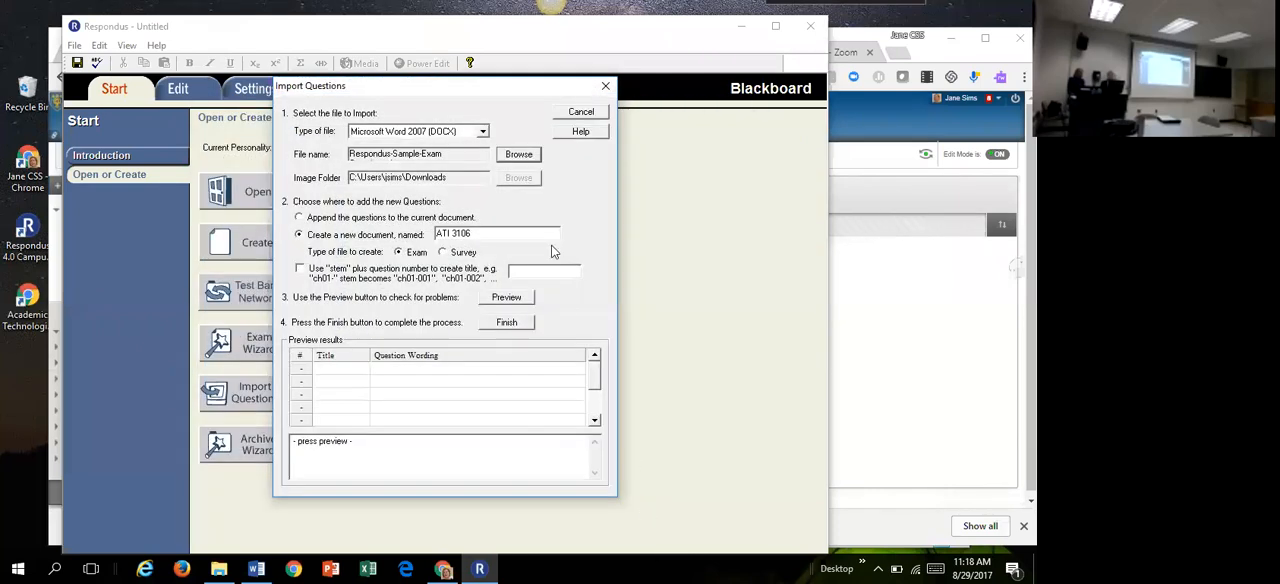
pyautogui.click(513, 302)
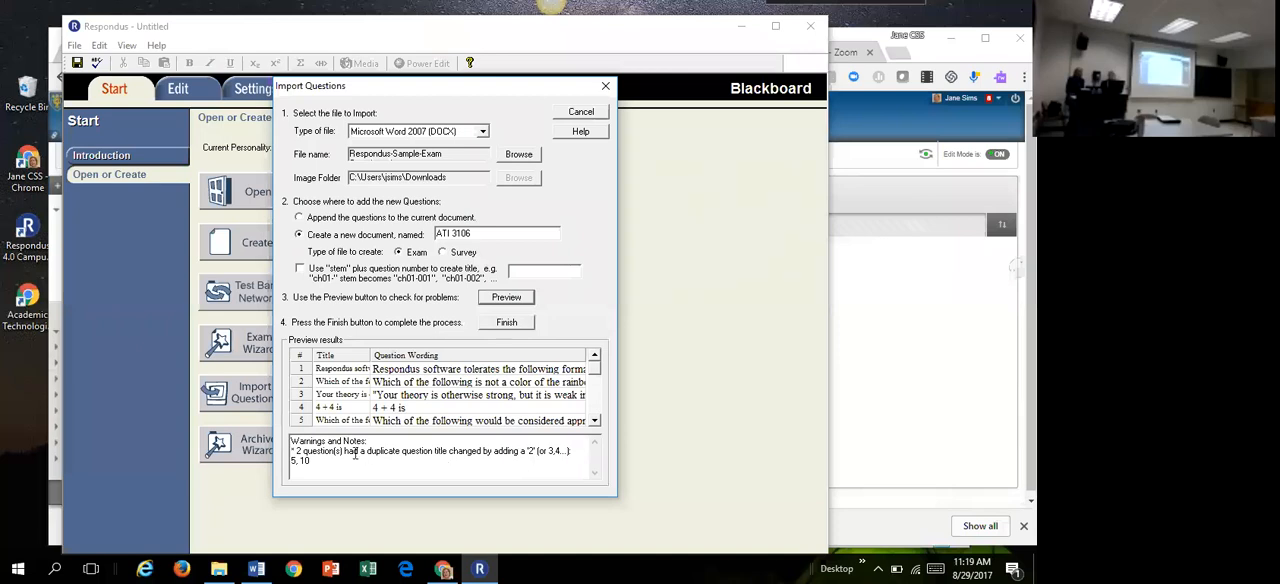
pyautogui.click(427, 463)
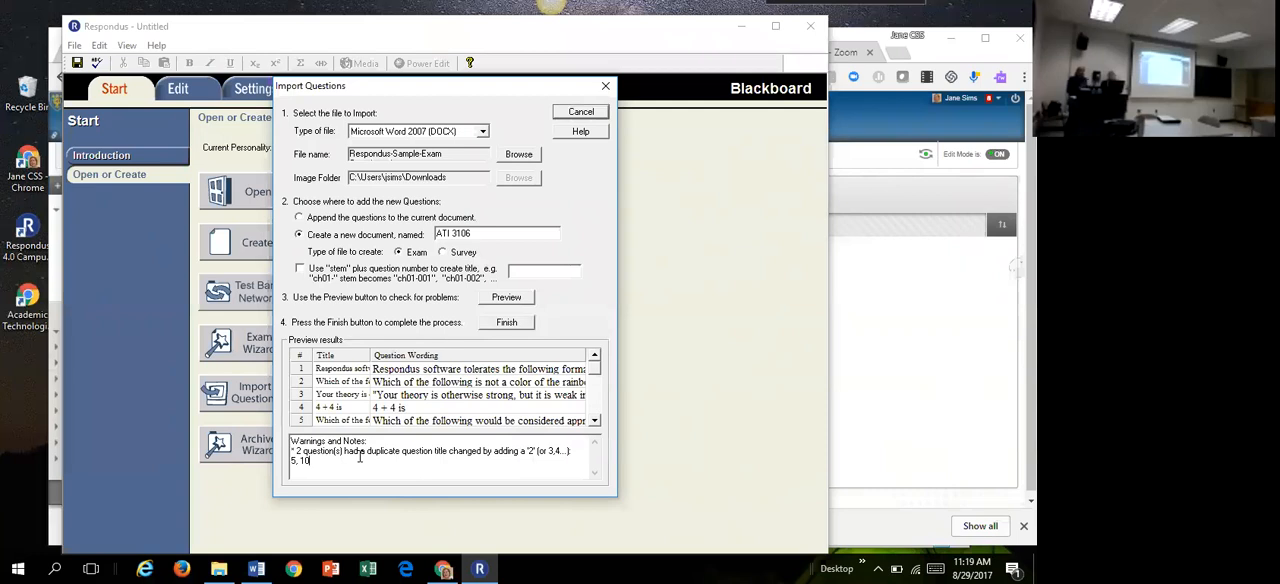
pyautogui.click(581, 112)
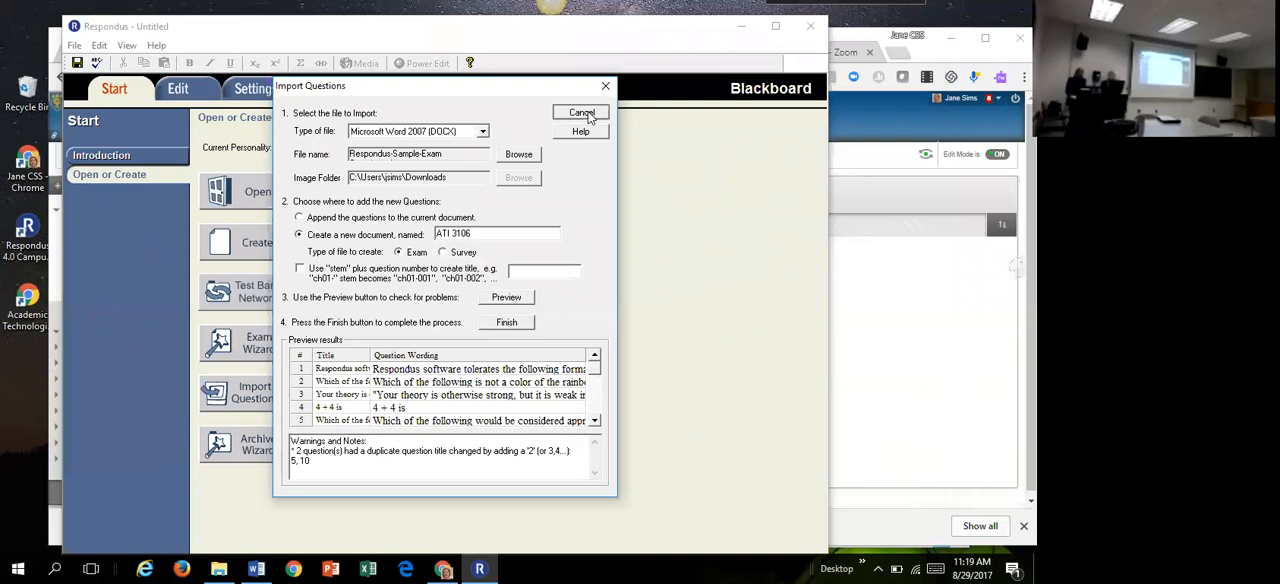
# Step: Switch to the Document1 window in Word, move and widen it, and show the paragraph marks
pyautogui.click(257, 568)
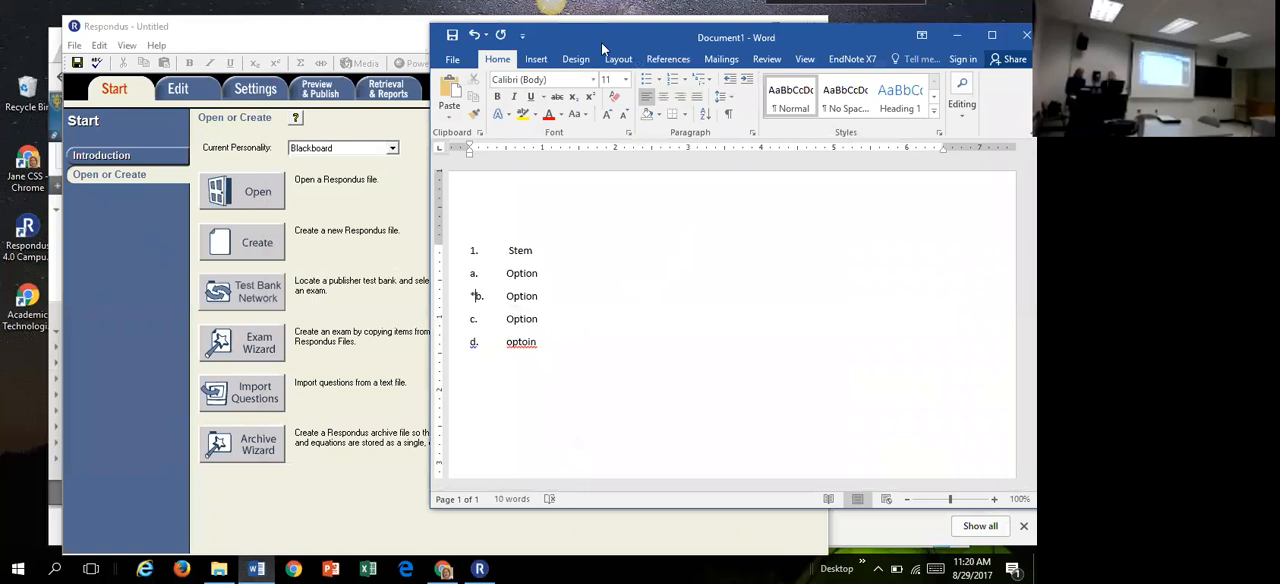
pyautogui.moveTo(601, 42); pyautogui.dragTo(269, 52)
pyautogui.moveTo(716, 347); pyautogui.dragTo(928, 347)
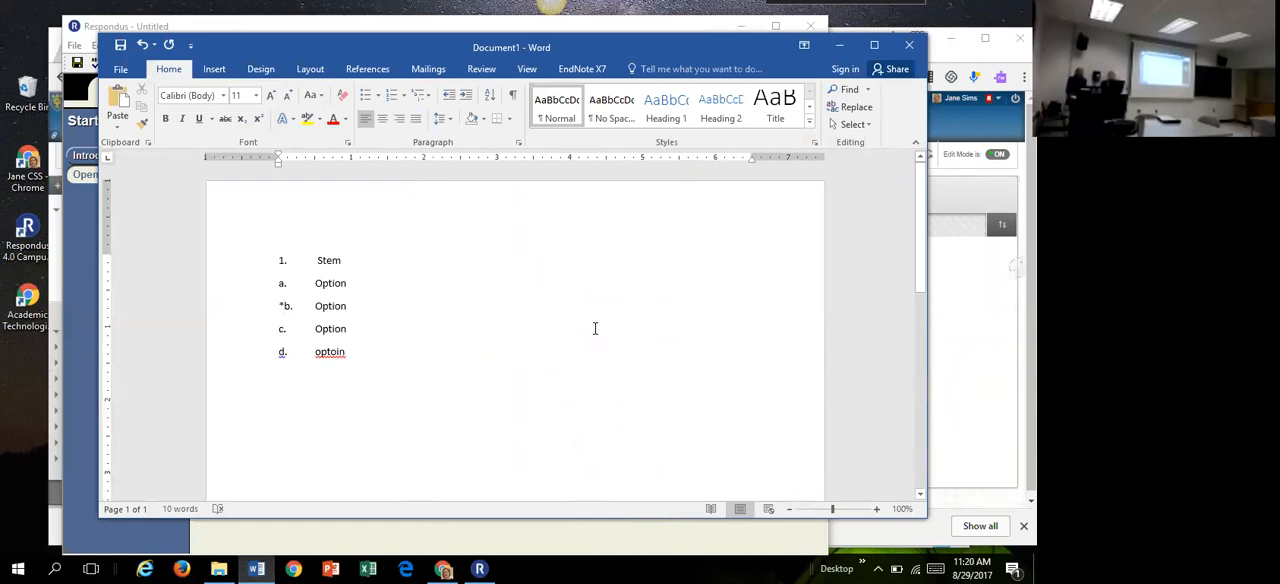
pyautogui.click(513, 97)
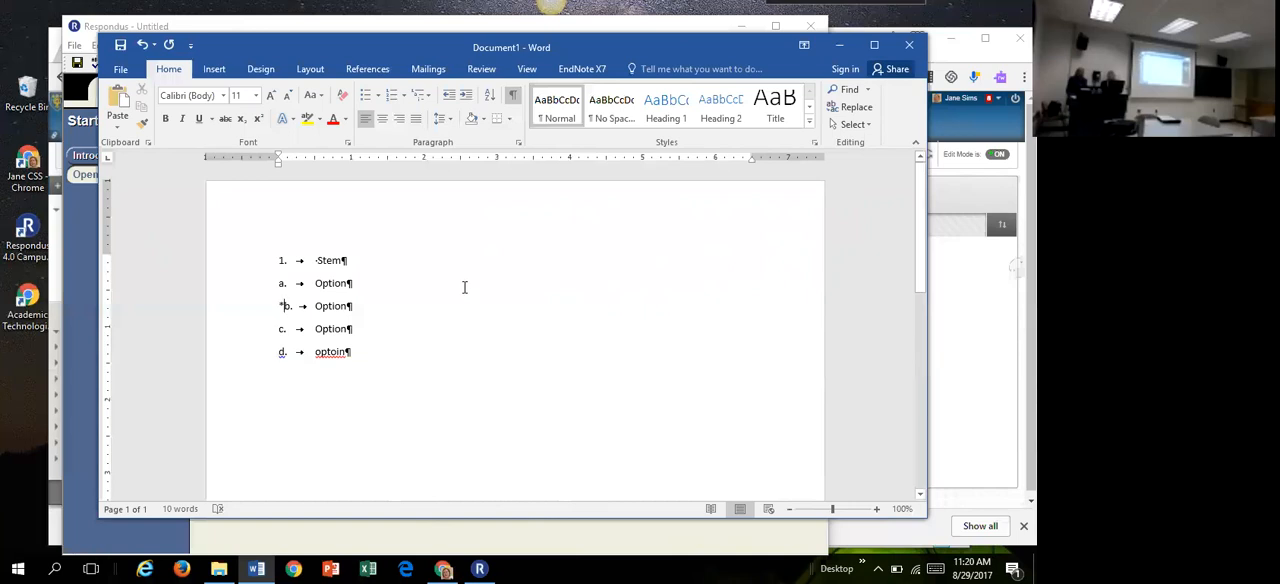
# Step: Add a separate unnumbered paragraph reading "Stem" between the numbered stem and option a
pyautogui.click(341, 260)
pyautogui.press('Return')
pyautogui.write('st')
pyautogui.press('BackSpace')
pyautogui.press('BackSpace')
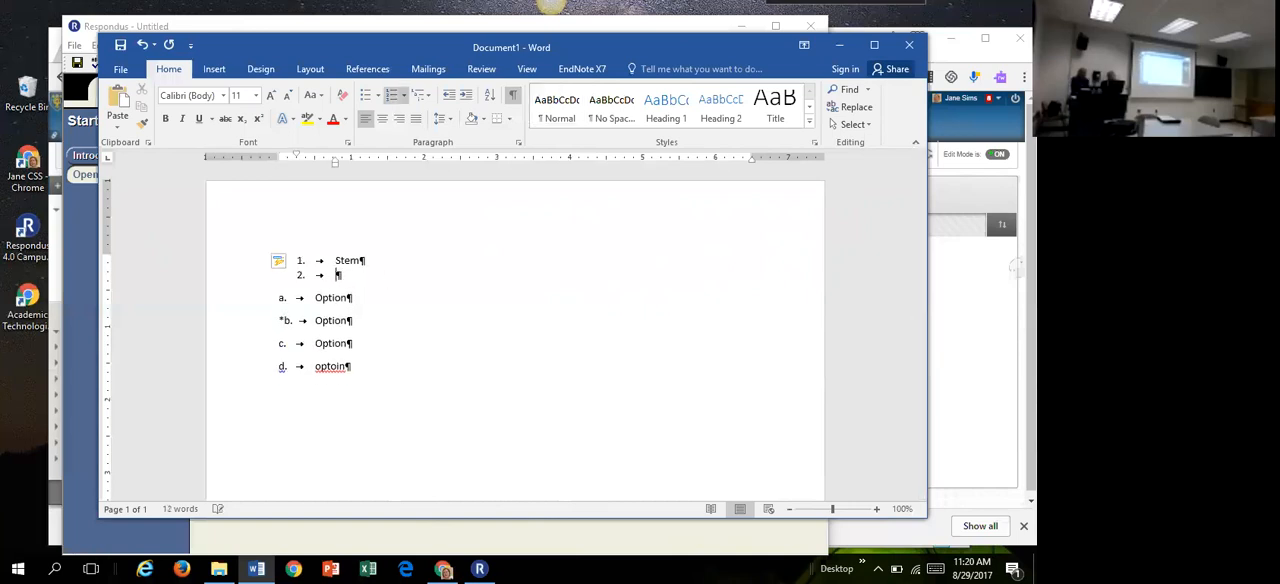
pyautogui.press('Return')
pyautogui.write('Stem')
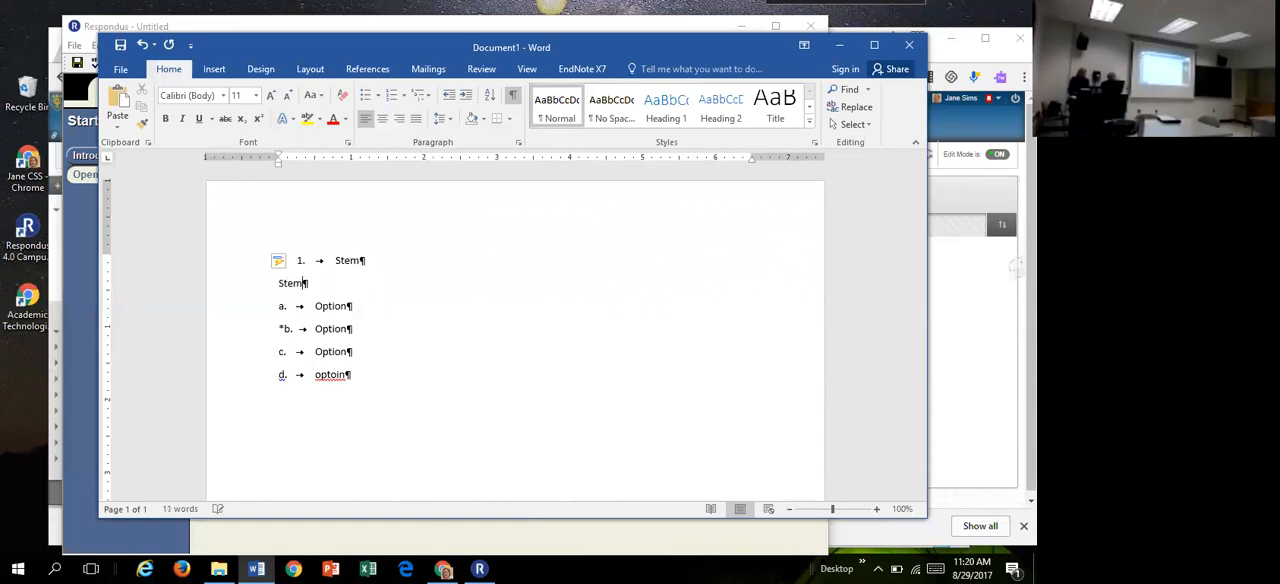
# Step: Replace the paragraph break between the two Stem lines with a manual line break and hide the paragraph marks
pyautogui.click(401, 270)
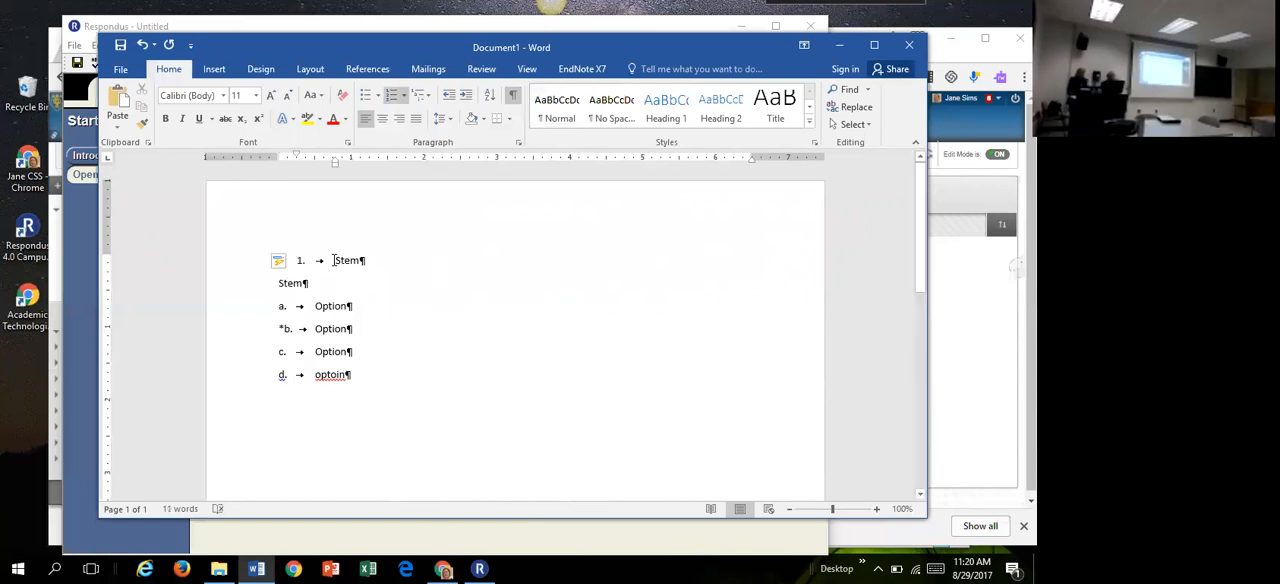
pyautogui.moveTo(335, 258); pyautogui.dragTo(341, 286)
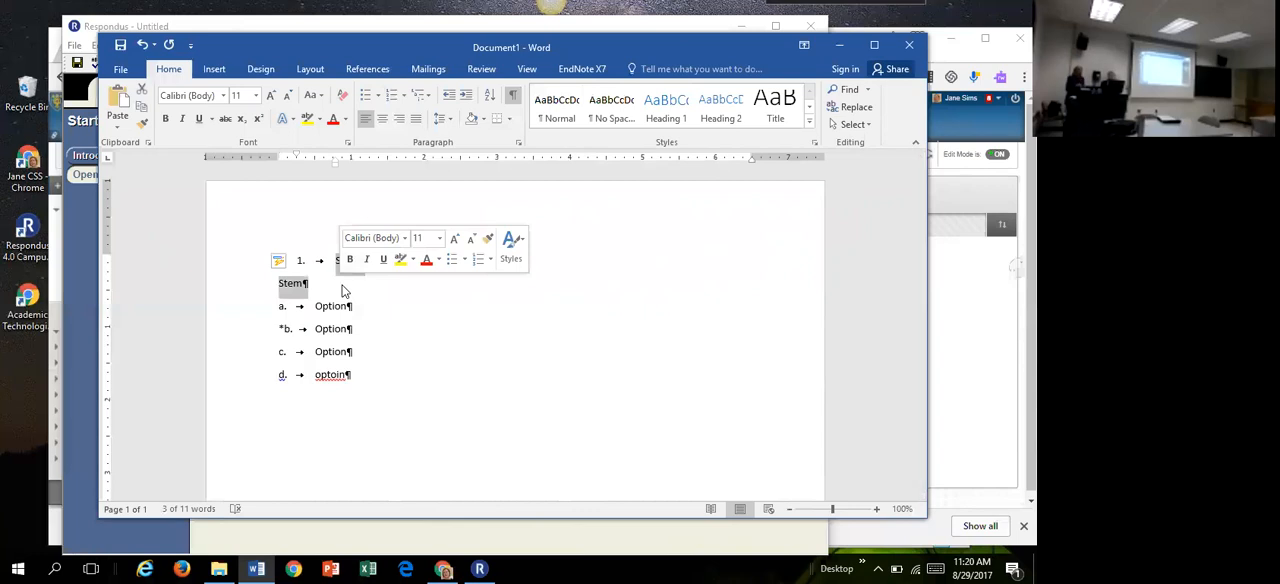
pyautogui.click(448, 306)
pyautogui.click(401, 260)
pyautogui.click(280, 283)
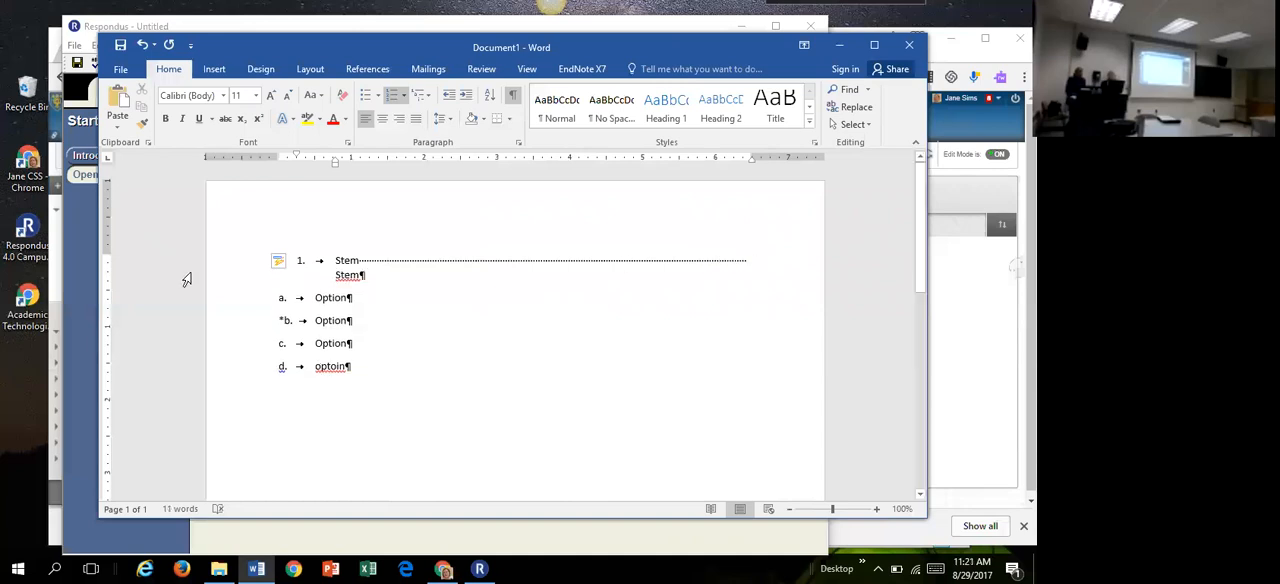
pyautogui.click(514, 98)
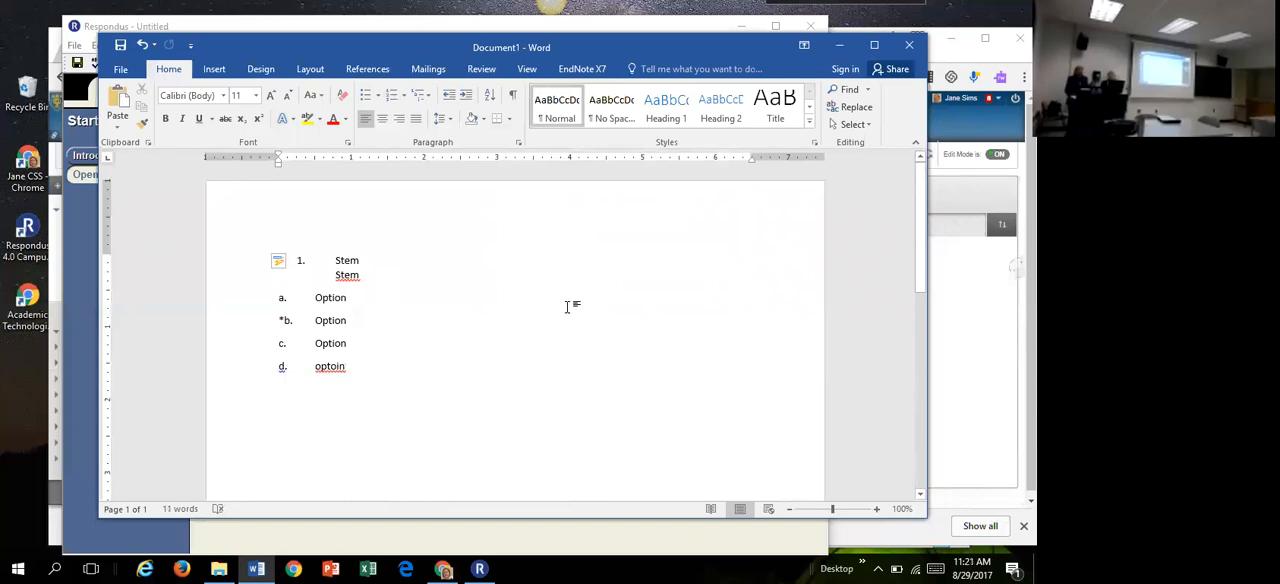
# Step: Return to Respondus and start a question import with file type Microsoft Word 2007 (DOCX), choosing Respondus-Sample-Exam Questions from Downloads
pyautogui.click(843, 45)
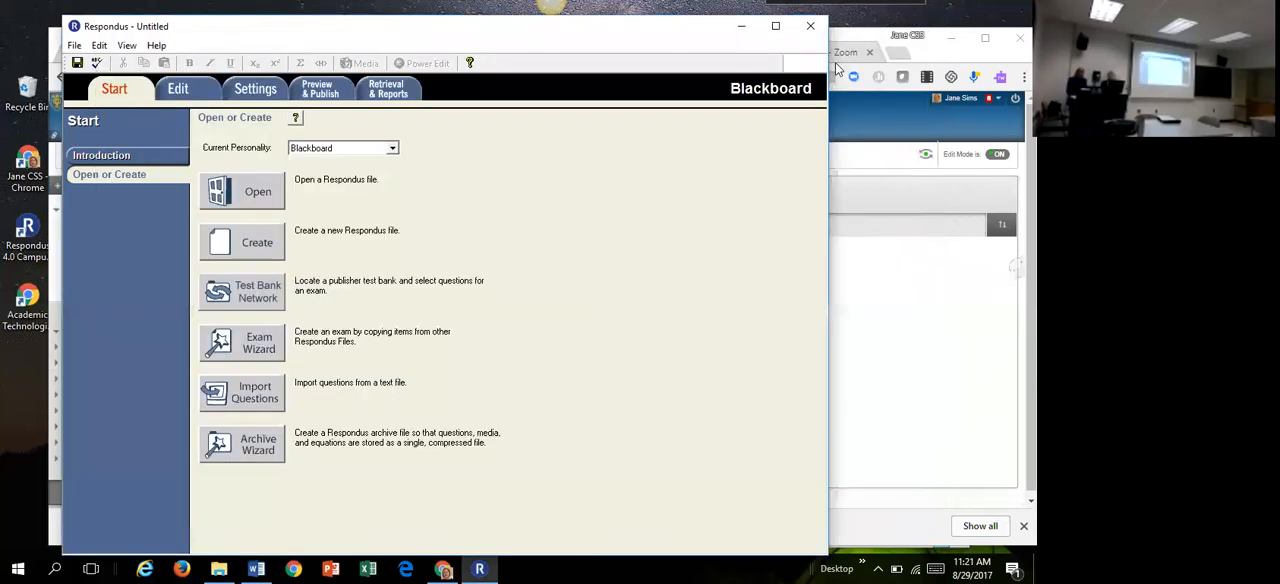
pyautogui.click(258, 400)
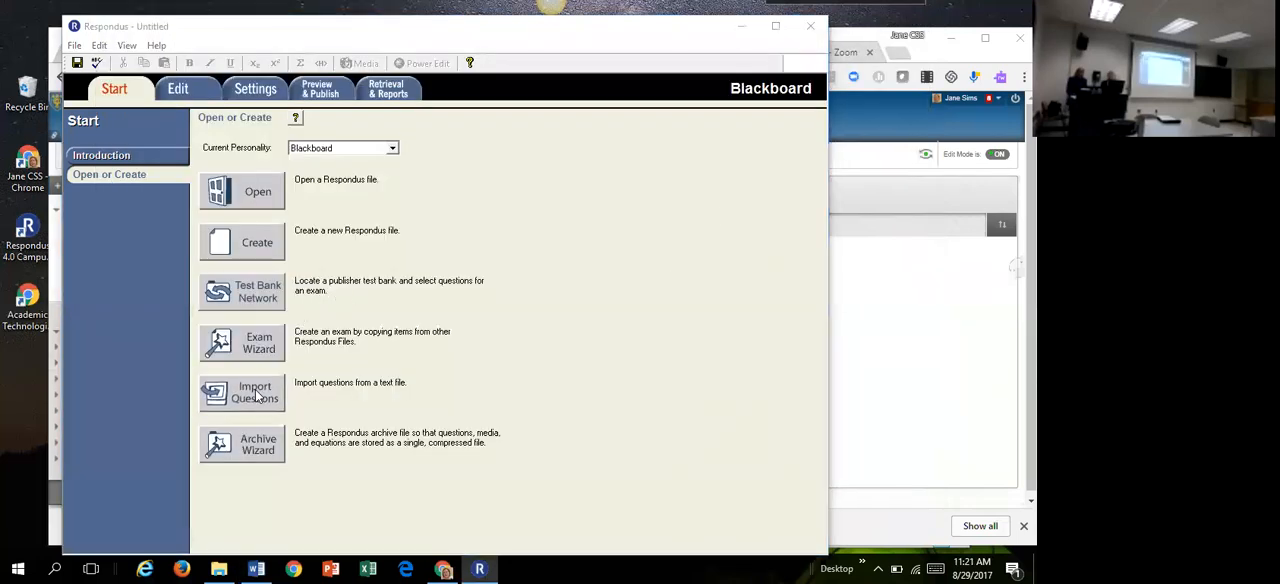
pyautogui.click(478, 133)
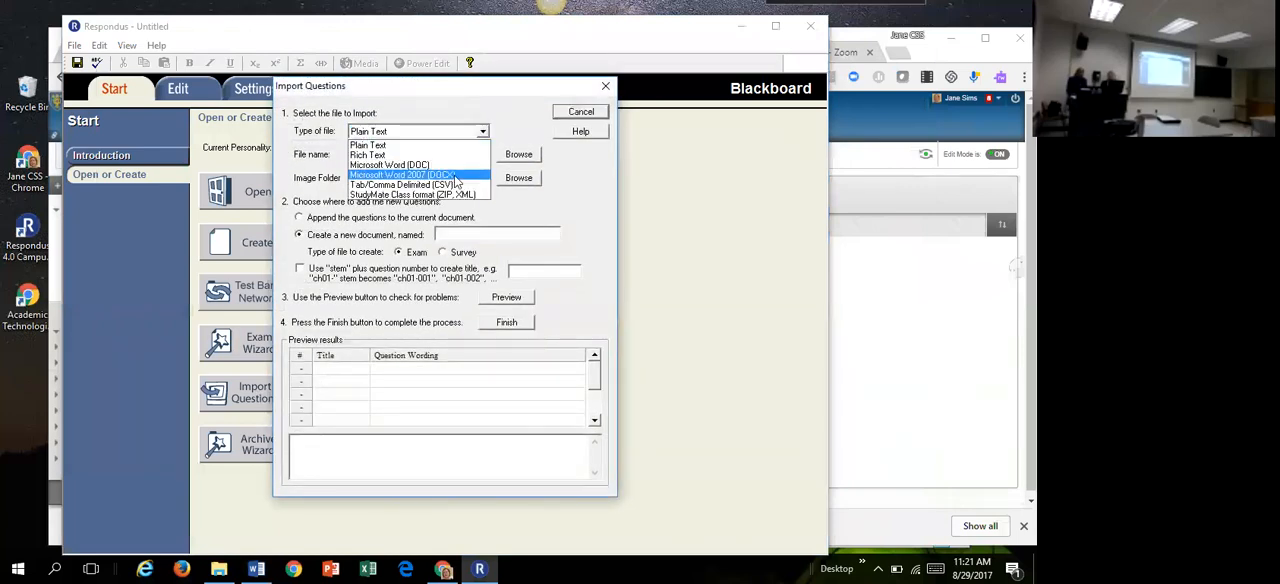
pyautogui.click(440, 177)
pyautogui.click(517, 155)
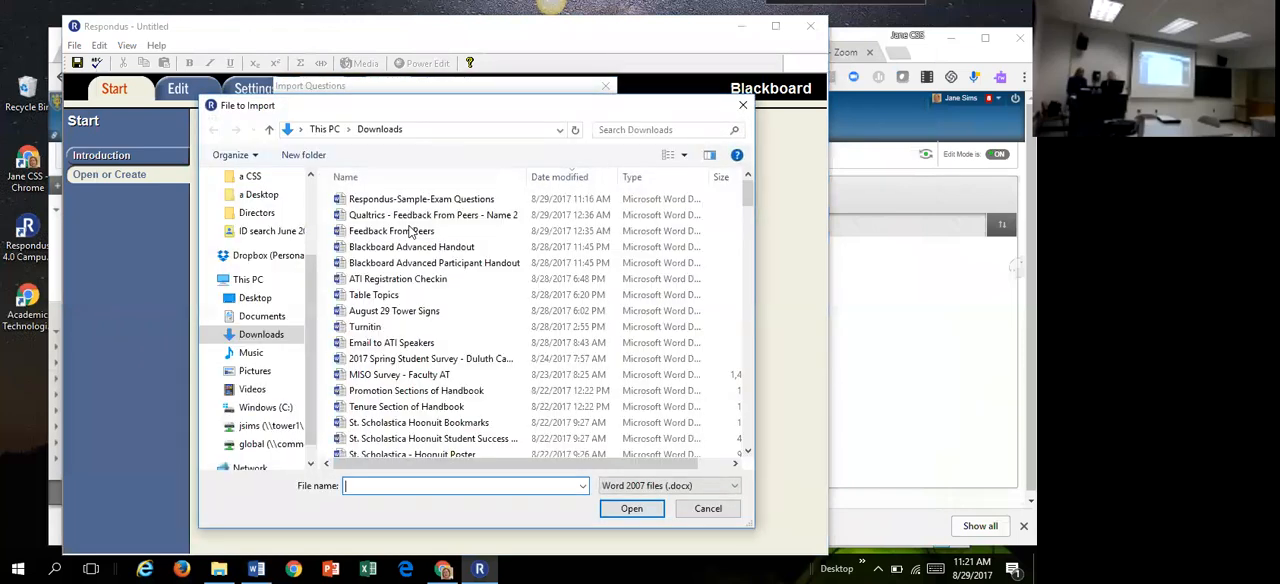
pyautogui.click(420, 199)
pyautogui.click(630, 509)
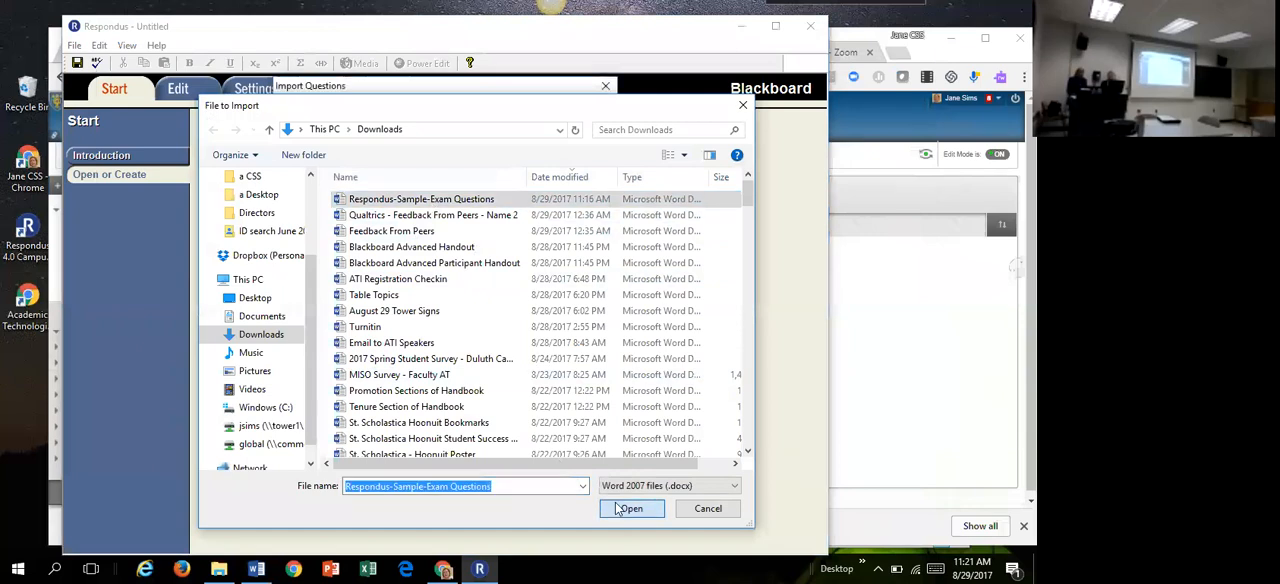
# Step: Name the new exam document "ati 3106", preview the questions for problems, and complete the import
pyautogui.click(510, 234)
pyautogui.write('ati 3106')
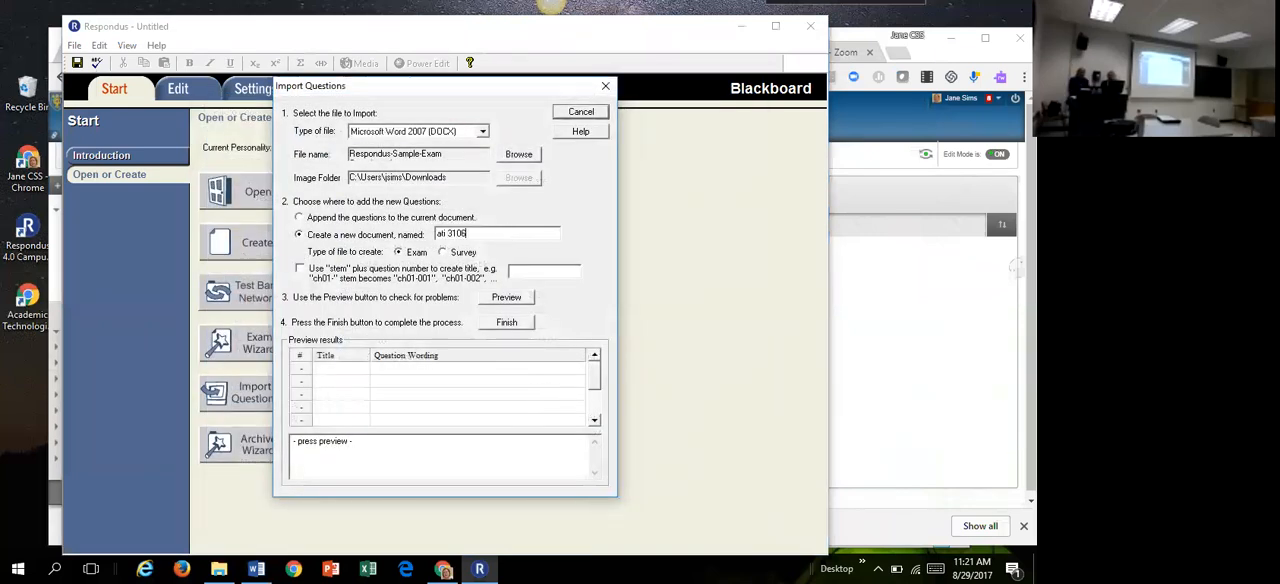
pyautogui.click(529, 299)
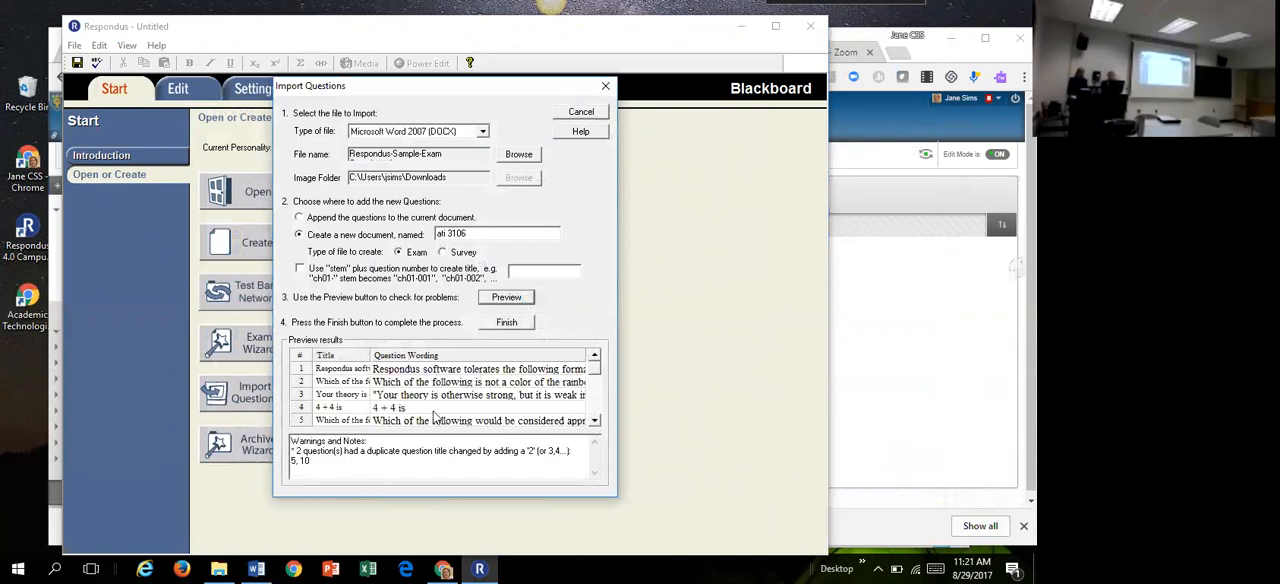
pyautogui.click(505, 323)
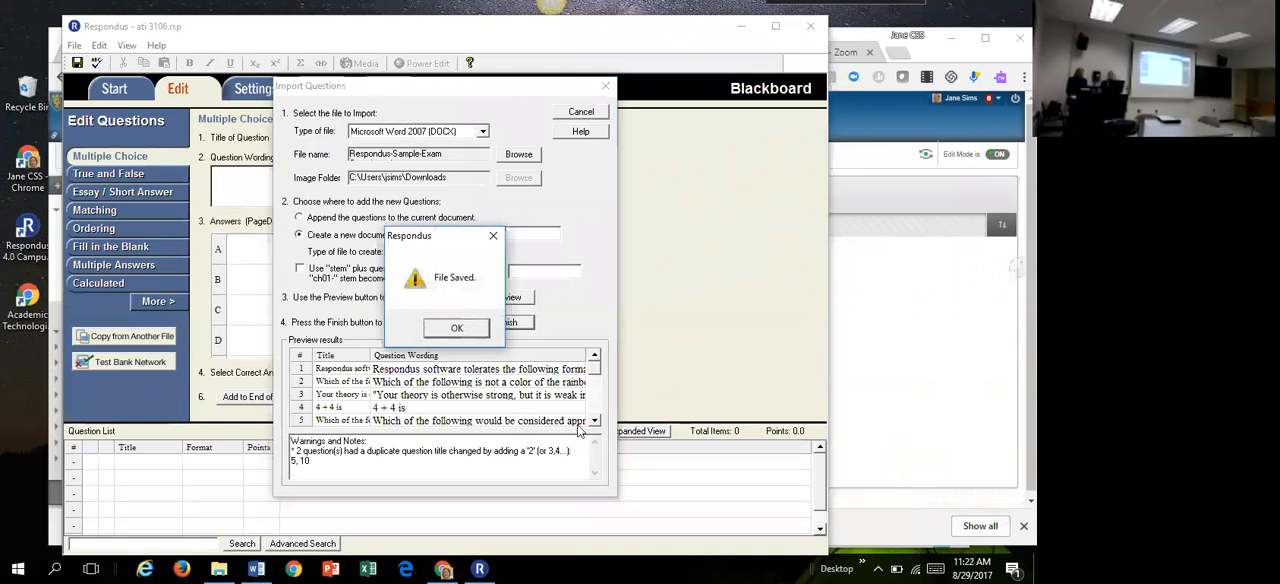
pyautogui.click(455, 328)
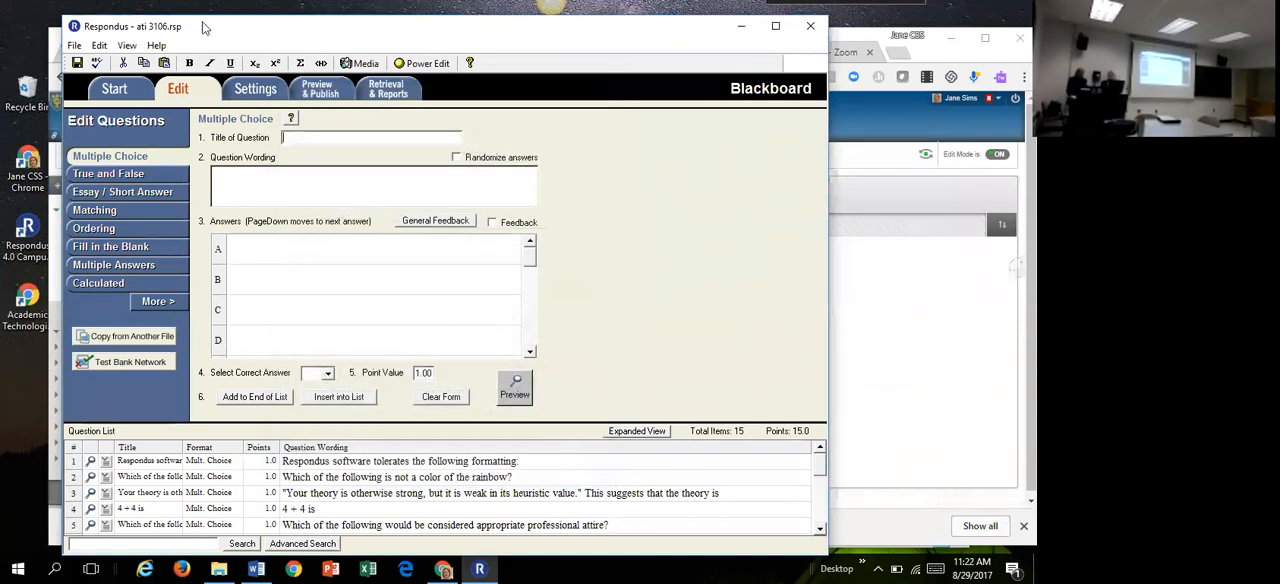
# Step: Preview the ati 3106 exam file as it will look in a web browser, then close the preview
pyautogui.click(322, 90)
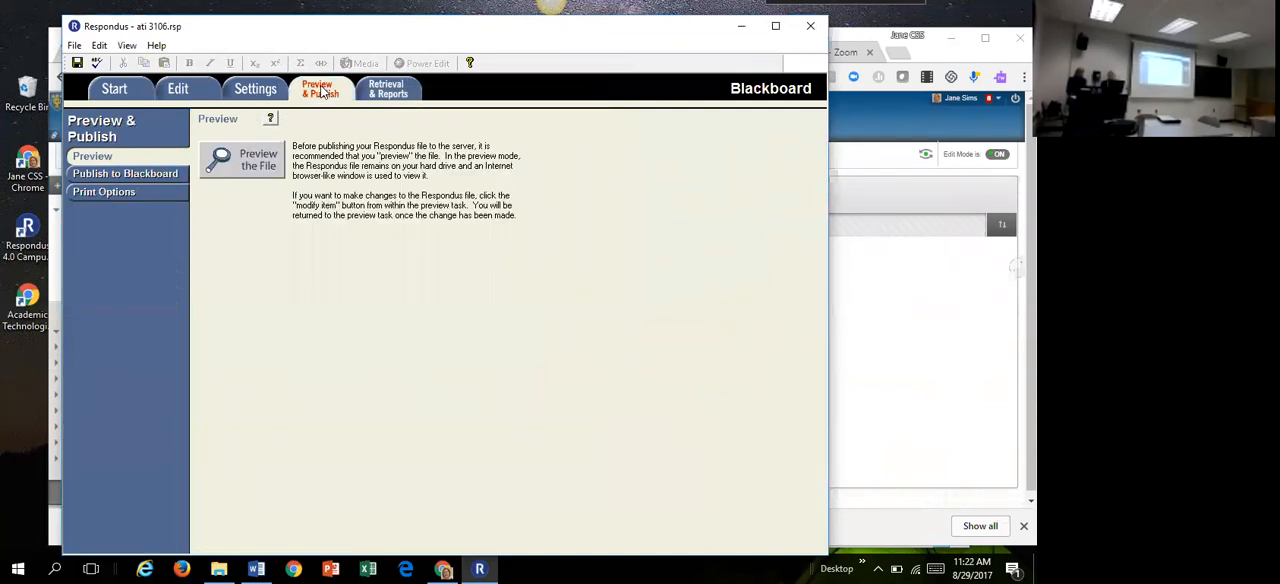
pyautogui.click(256, 172)
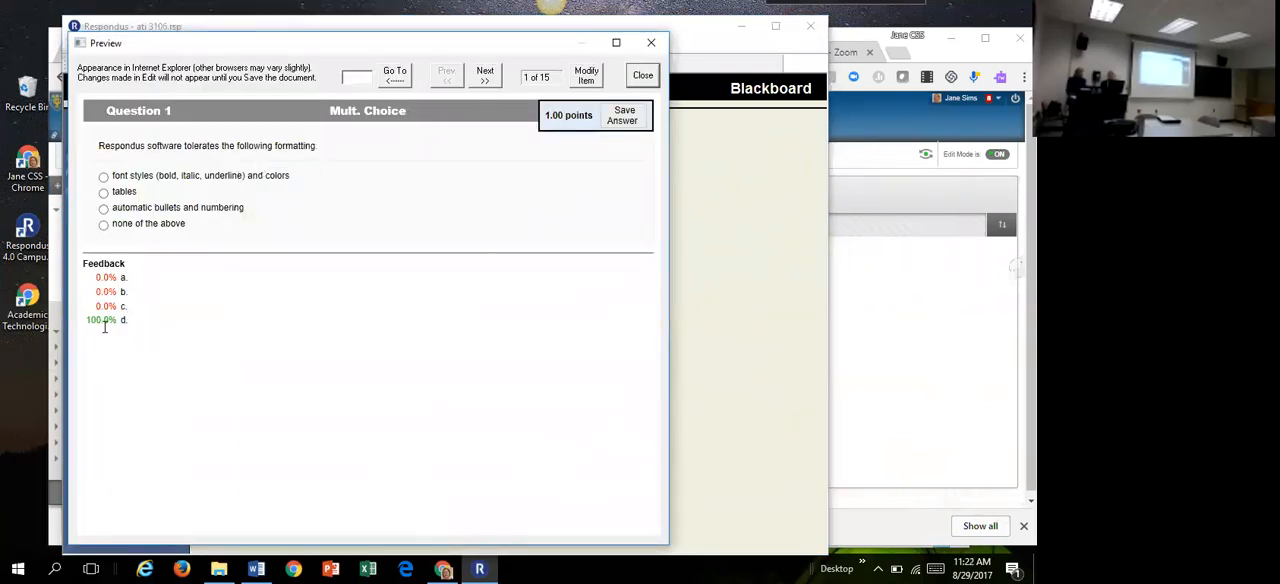
pyautogui.click(643, 77)
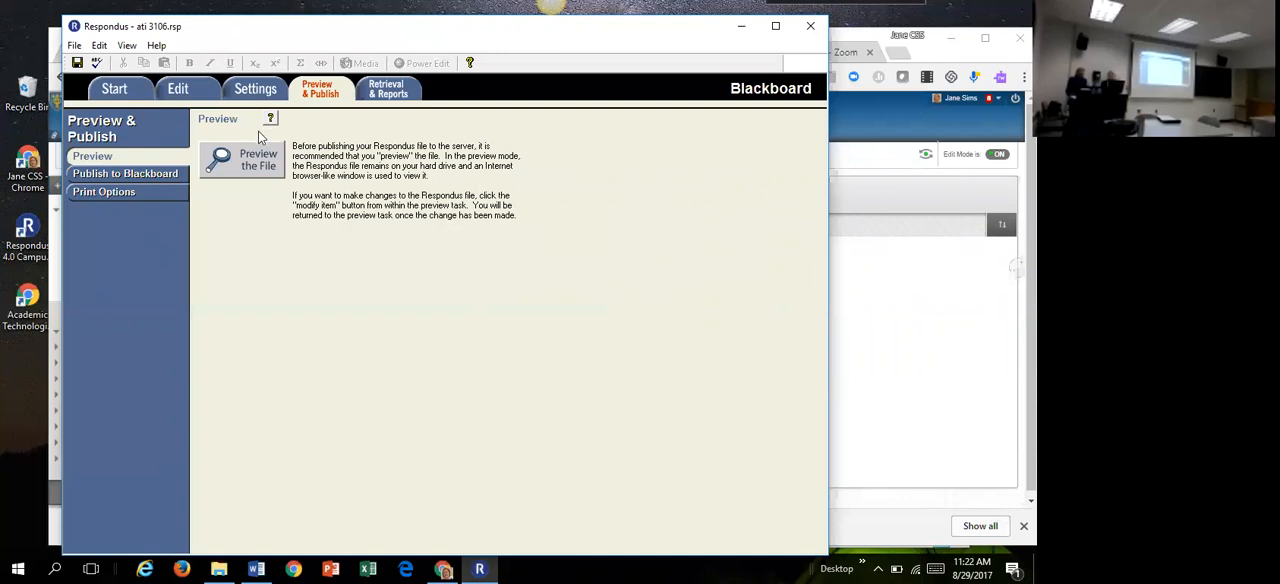
# Step: Start the Publish Wizard for Blackboard and select Bb Test [PSS] as the server for publishing to a single course
pyautogui.click(126, 174)
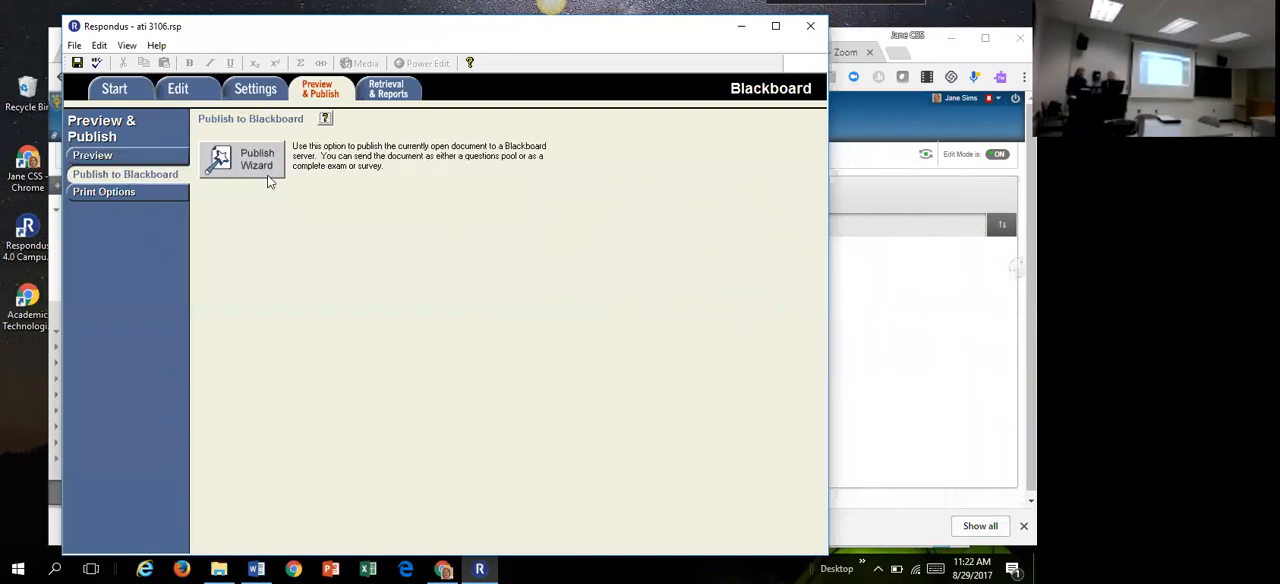
pyautogui.click(263, 167)
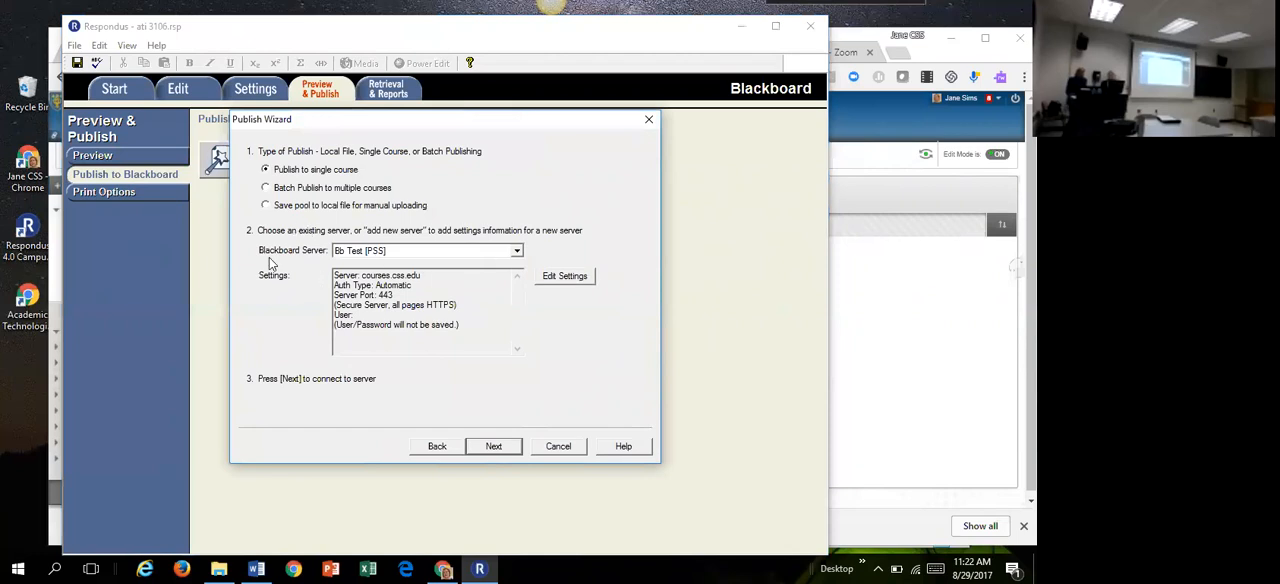
pyautogui.click(516, 251)
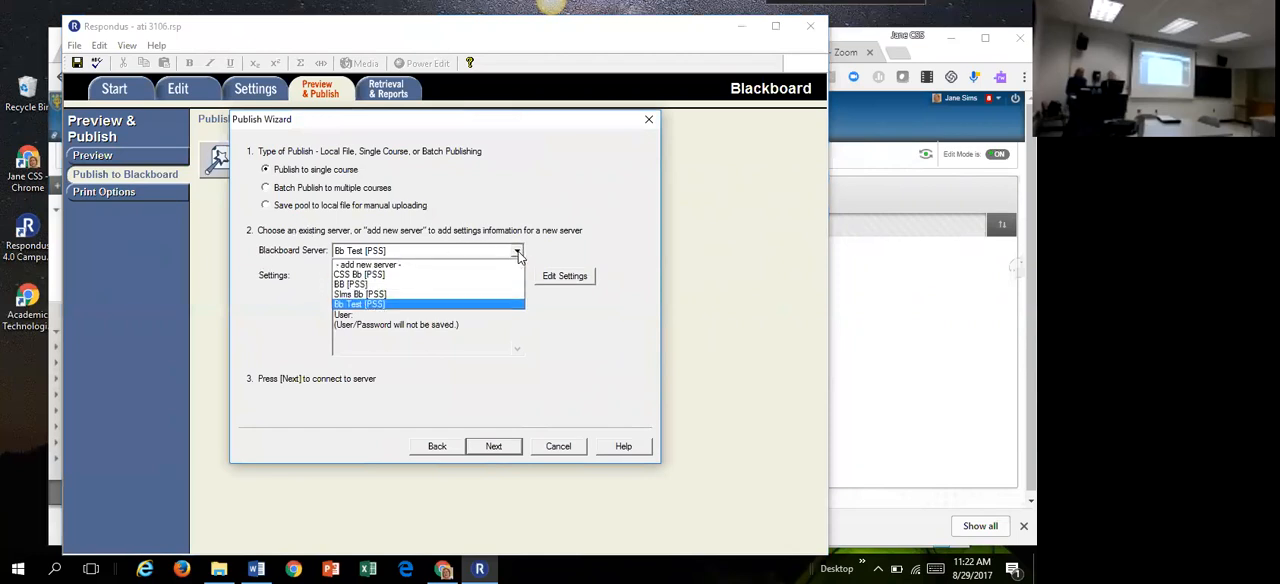
pyautogui.click(395, 304)
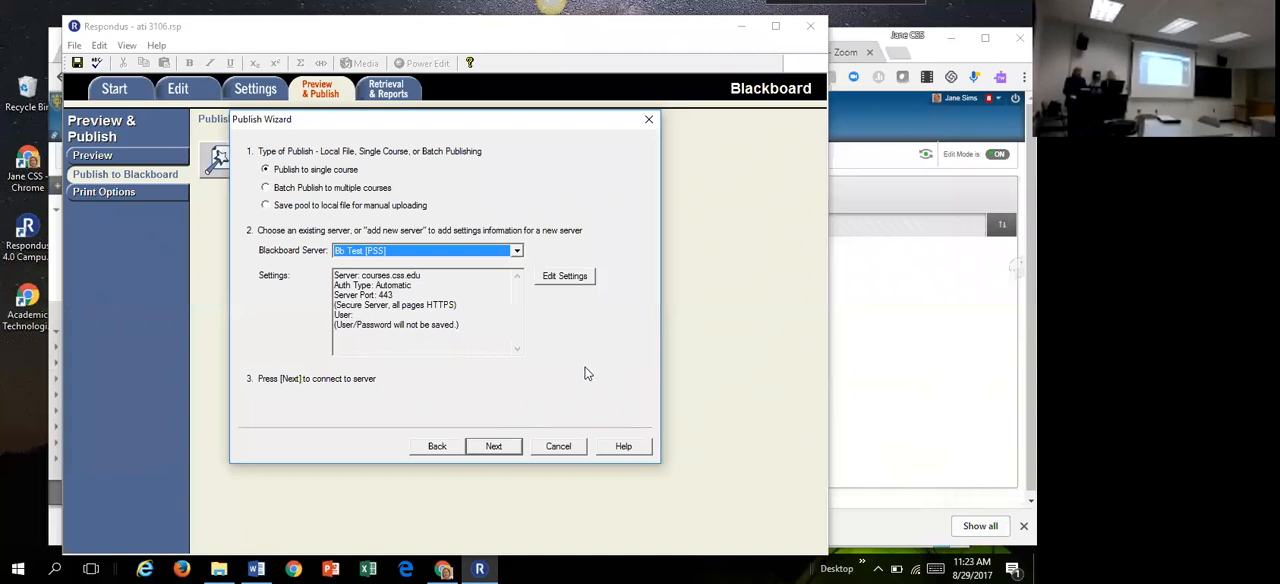
# Step: Connect to the Blackboard server and log in with the account's user name and password
pyautogui.click(493, 445)
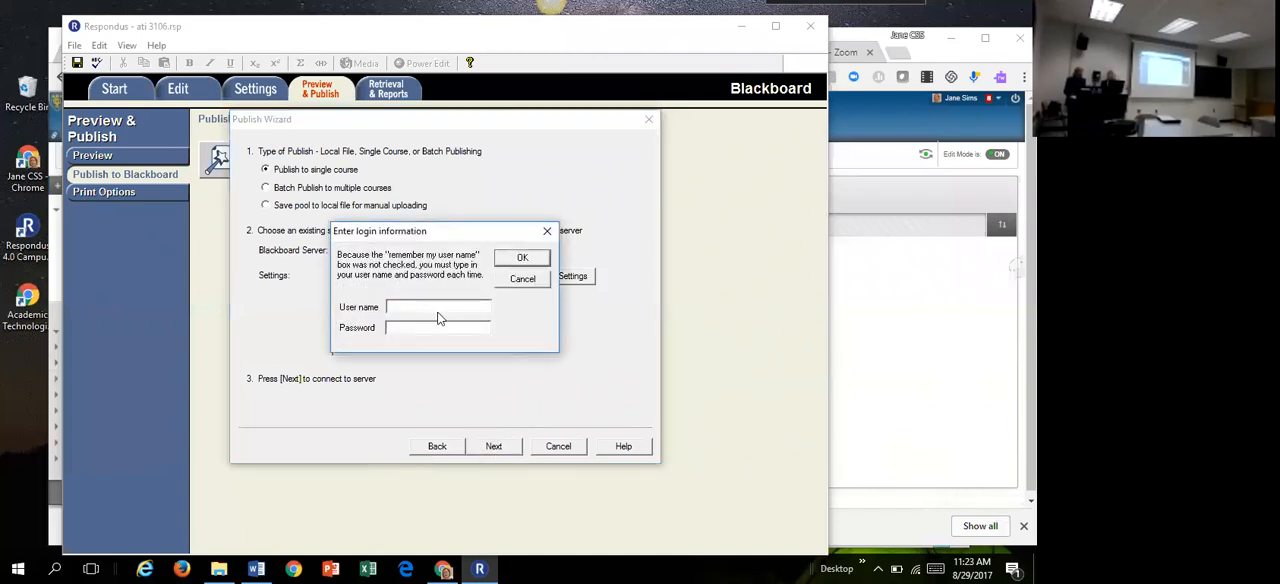
pyautogui.click(430, 305)
pyautogui.press('Tab')
pyautogui.write('************')
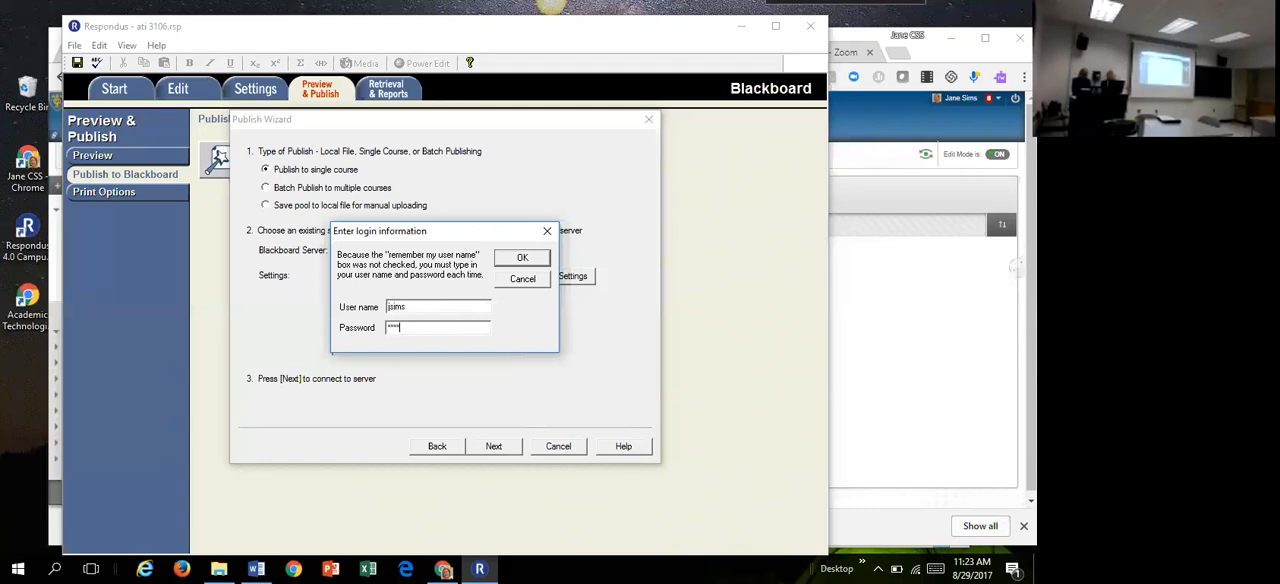
pyautogui.write('*')
pyautogui.click(522, 260)
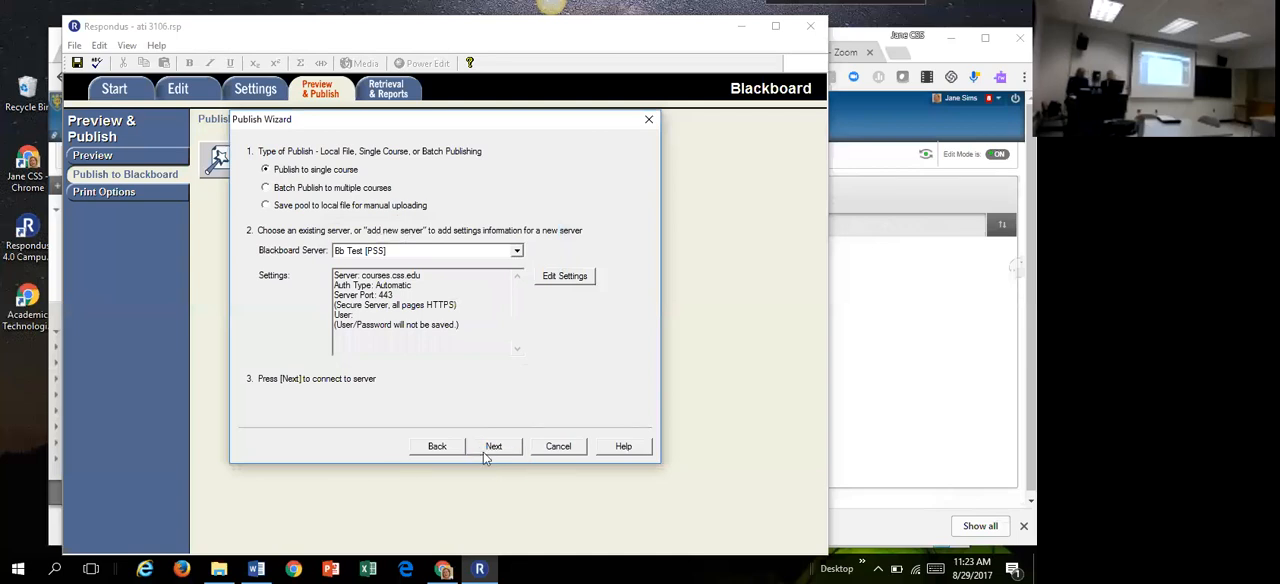
# Step: Continue the Publish Wizard and choose the Sandbox Workshop course ending in 1 as the course to publish to
pyautogui.click(483, 452)
pyautogui.click(569, 172)
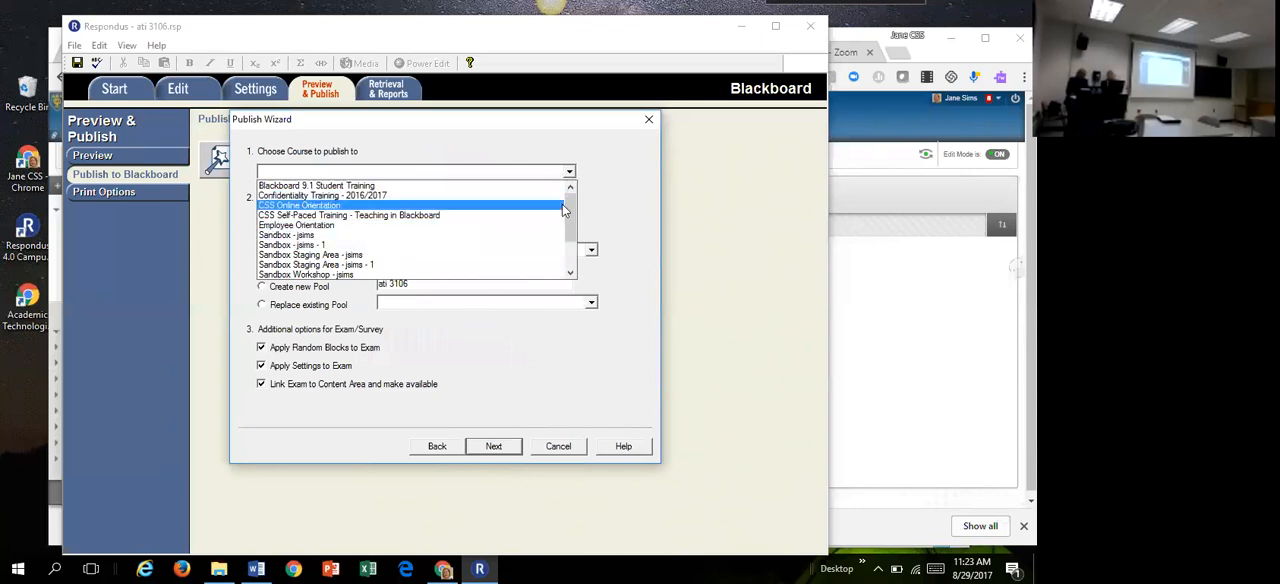
pyautogui.moveTo(568, 222); pyautogui.dragTo(564, 241)
pyautogui.click(380, 233)
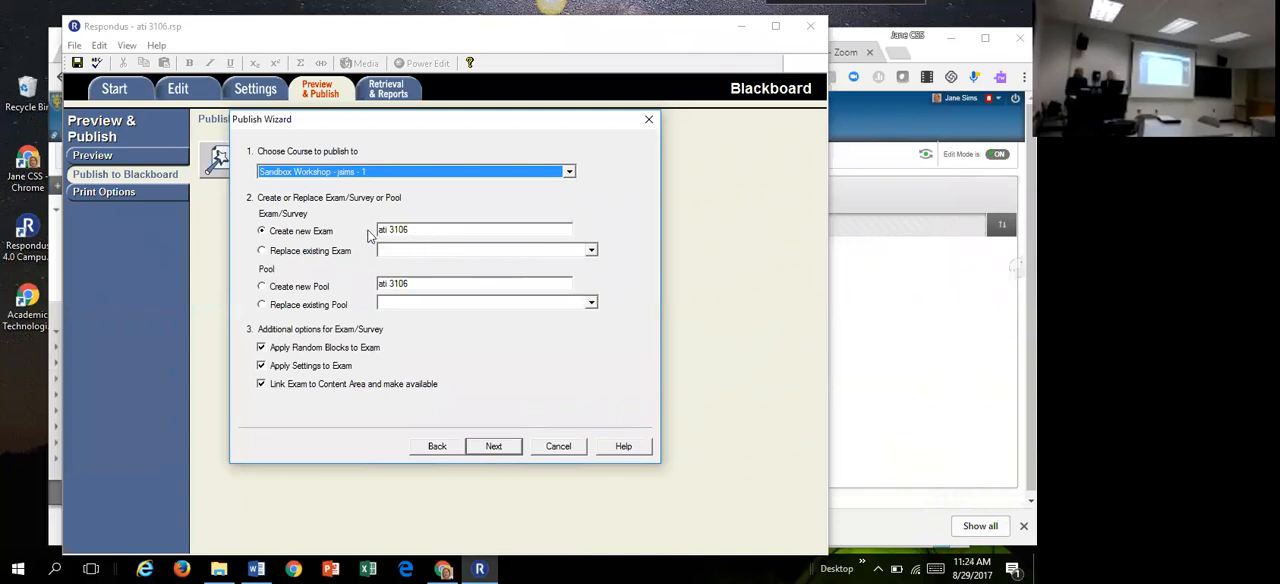
# Step: Turn off random blocks, exam settings and the content area link, and publish ati 3106 as a new exam
pyautogui.click(261, 348)
pyautogui.click(261, 366)
pyautogui.click(261, 384)
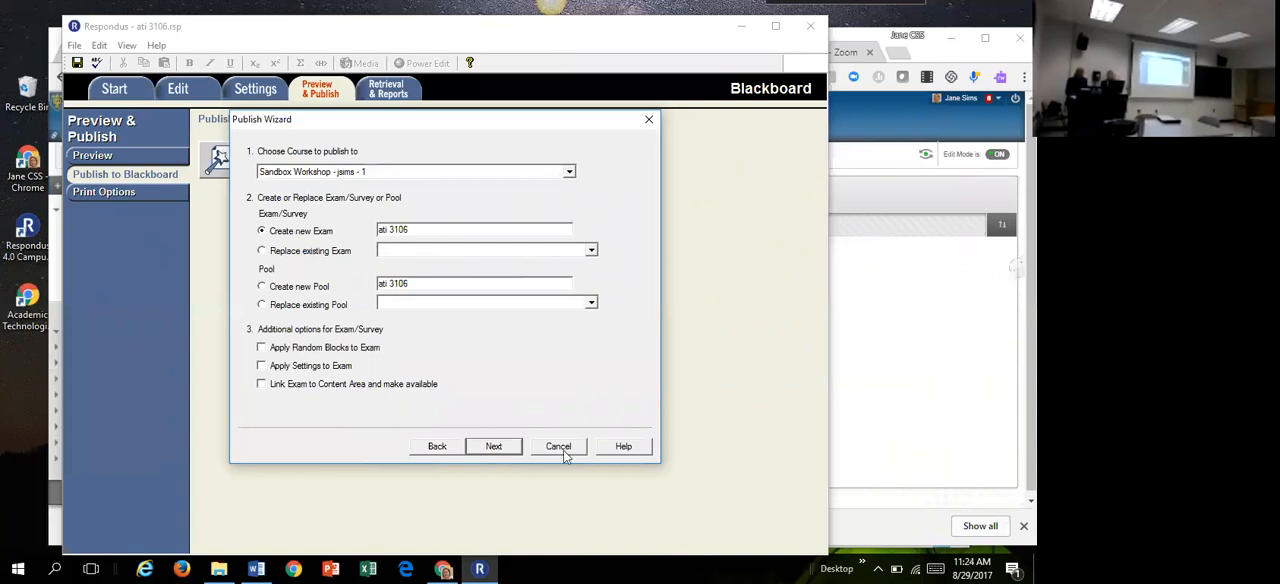
pyautogui.click(493, 447)
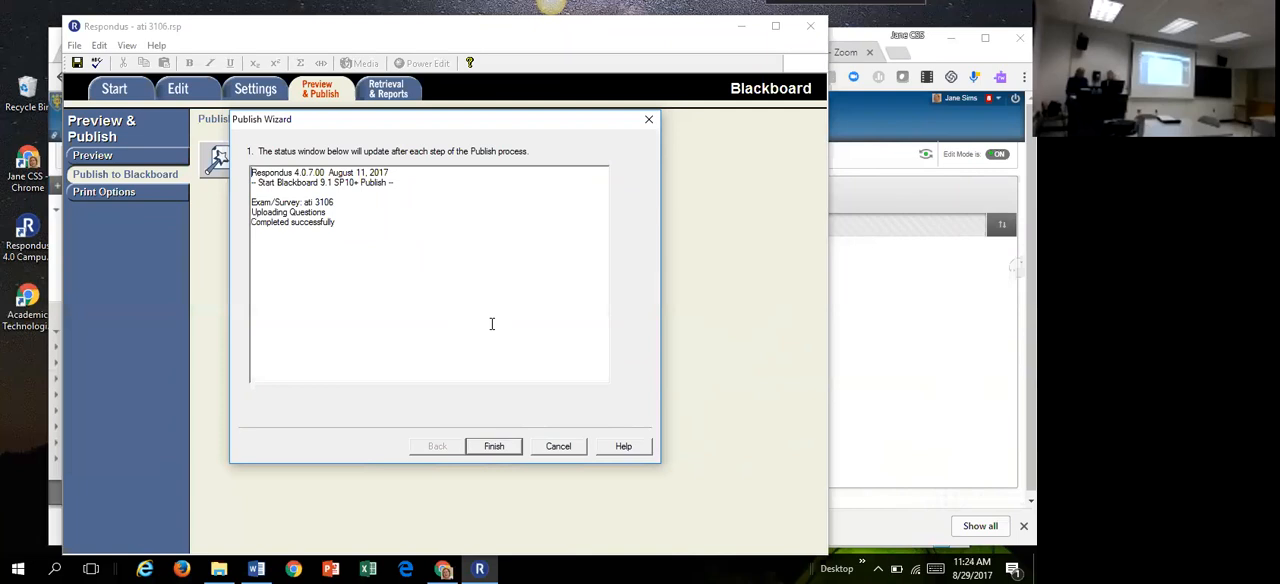
pyautogui.click(501, 449)
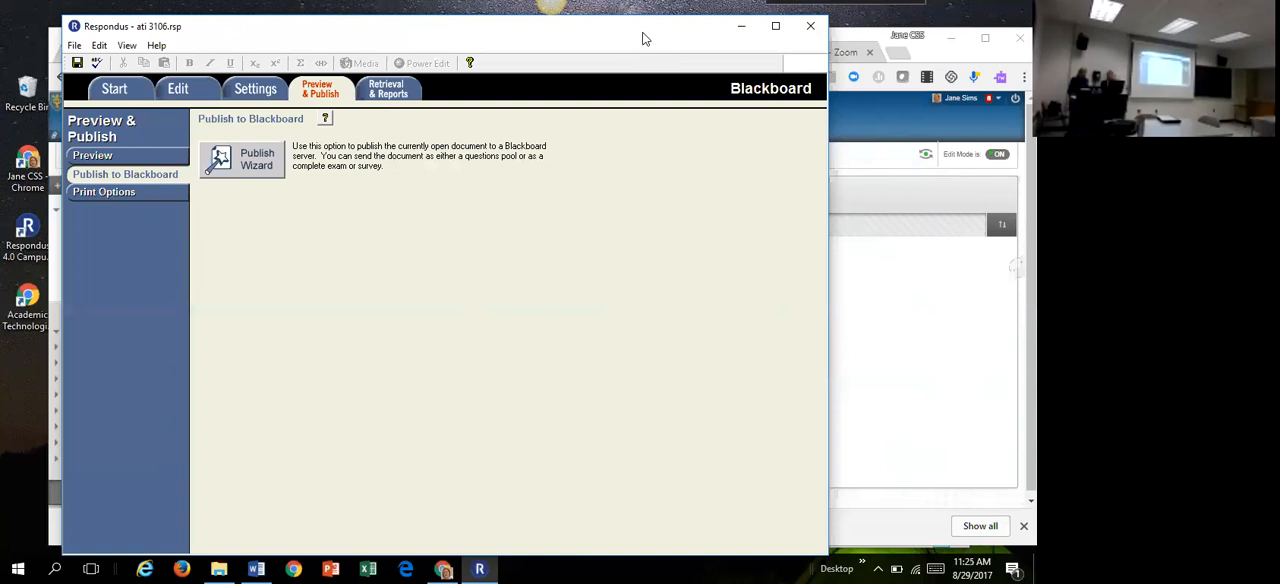
# Step: Switch to Blackboard in Chrome and open the Tests list from the Sandbox Workshop's course tools
pyautogui.moveTo(645, 41); pyautogui.dragTo(664, 64)
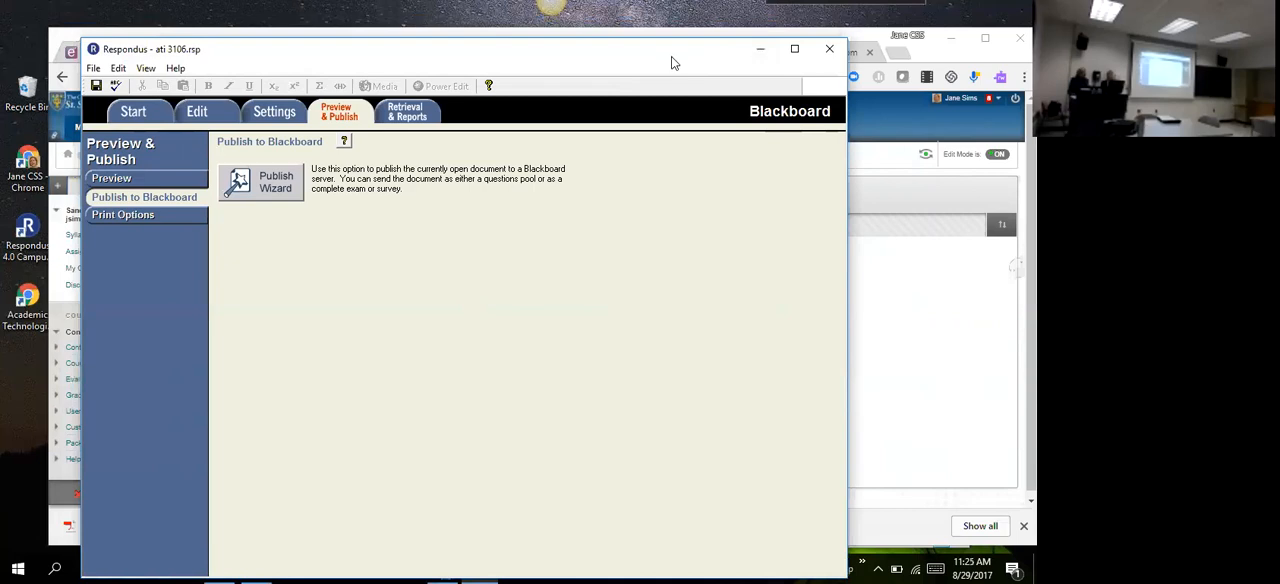
pyautogui.click(760, 49)
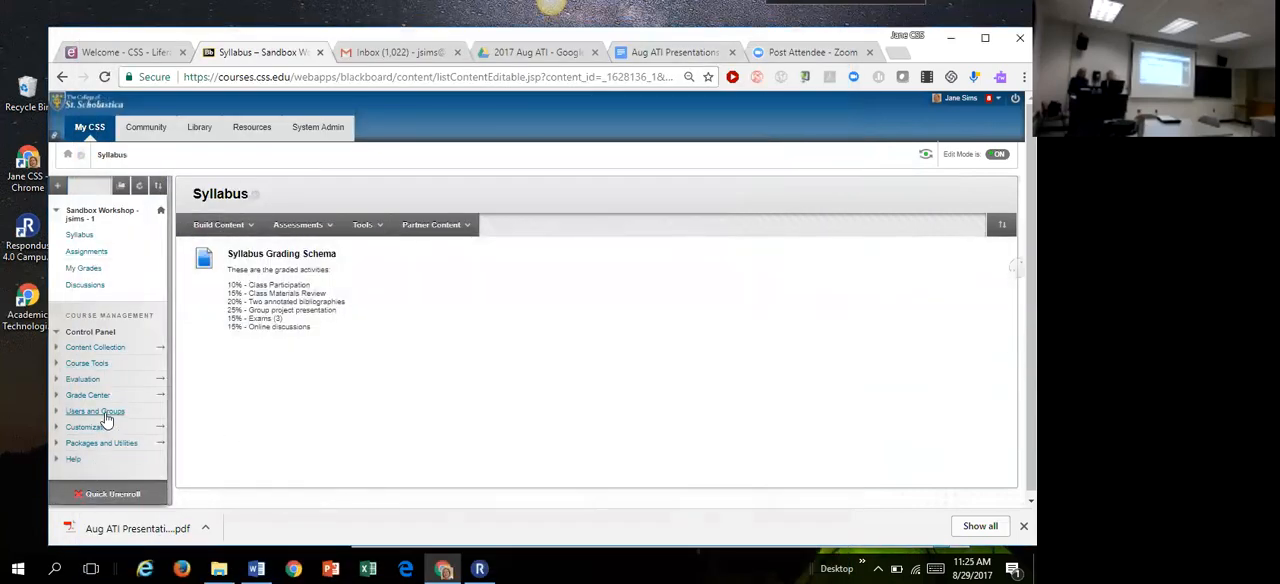
pyautogui.click(97, 366)
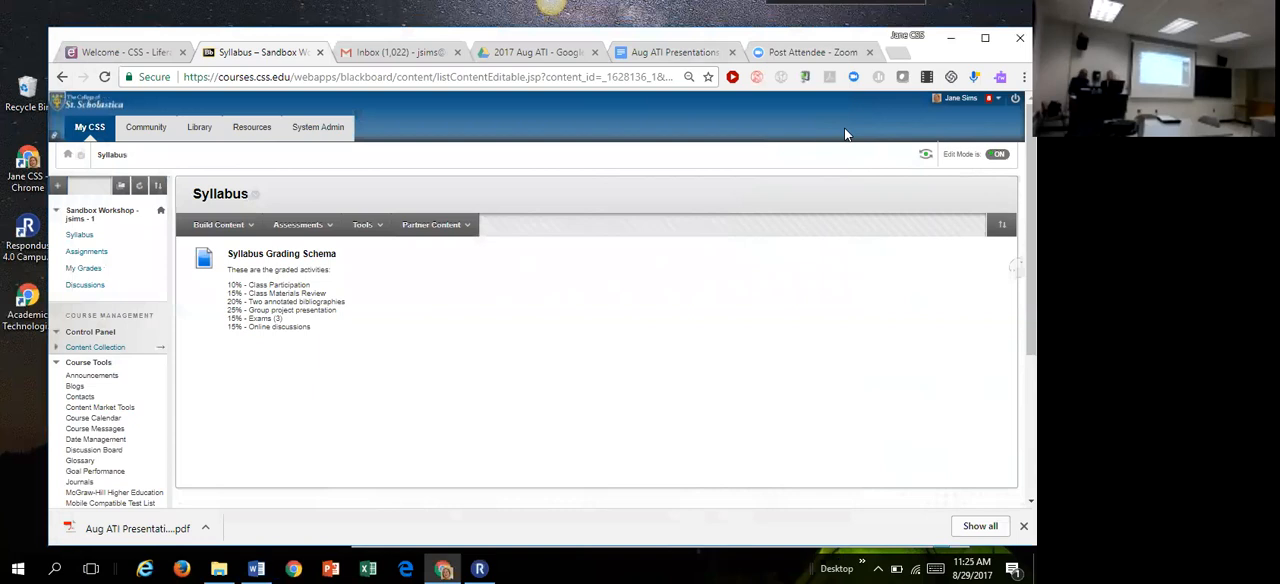
pyautogui.scroll(-3, 106, 417)
pyautogui.click(106, 417)
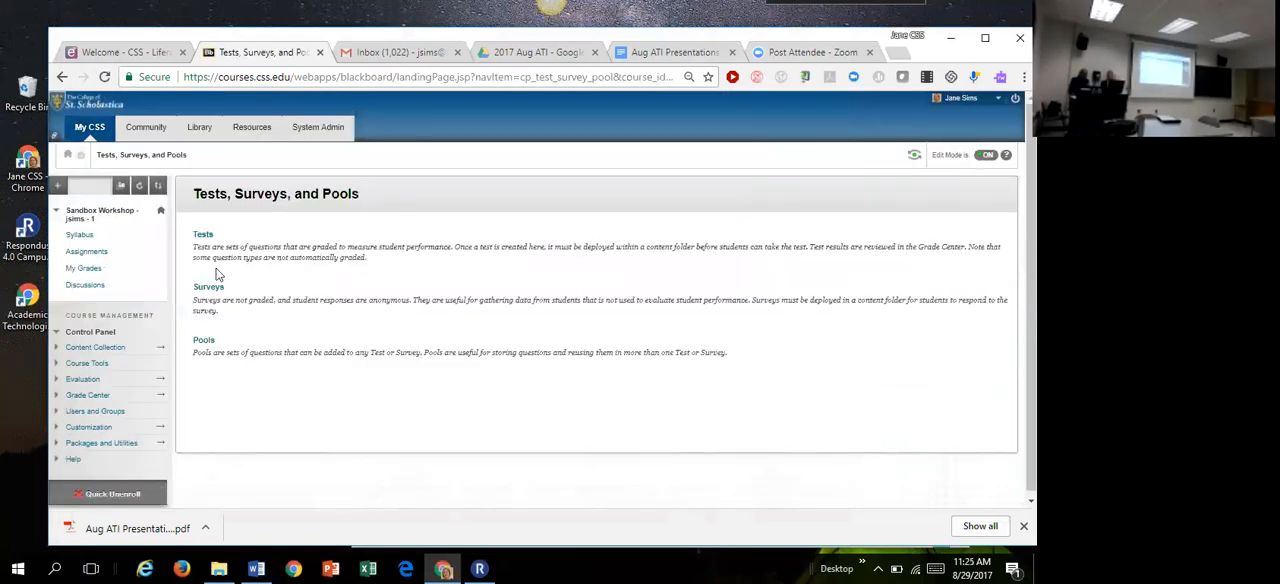
pyautogui.click(204, 234)
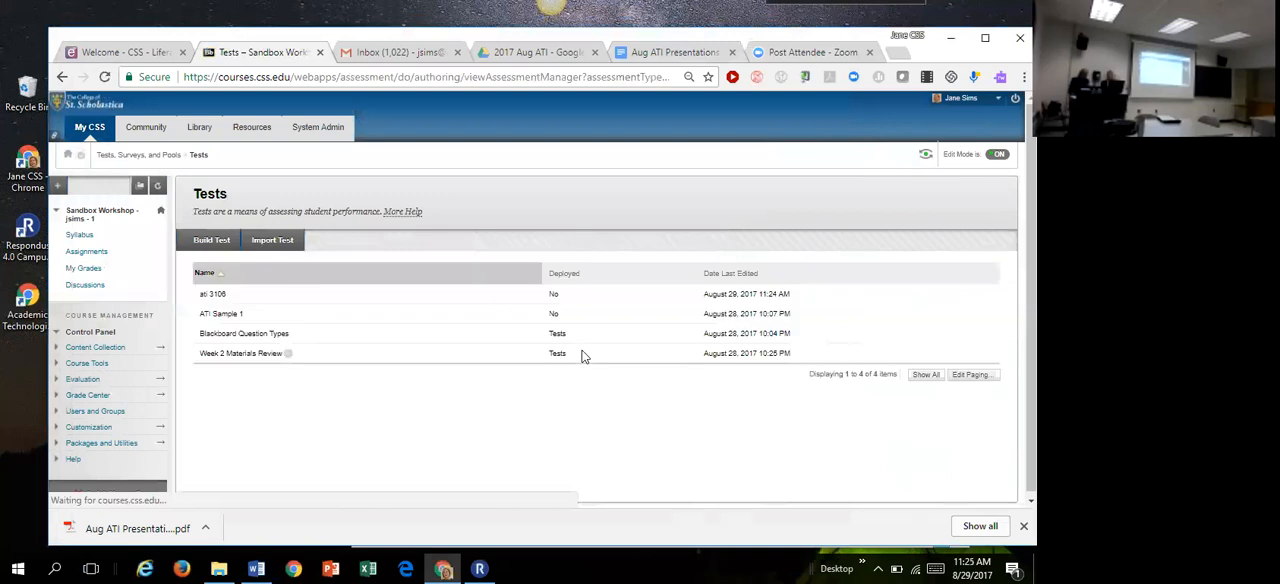
# Step: Open the ati 3106 test for editing and review its questions and marked correct answers on the Test Canvas
pyautogui.click(231, 296)
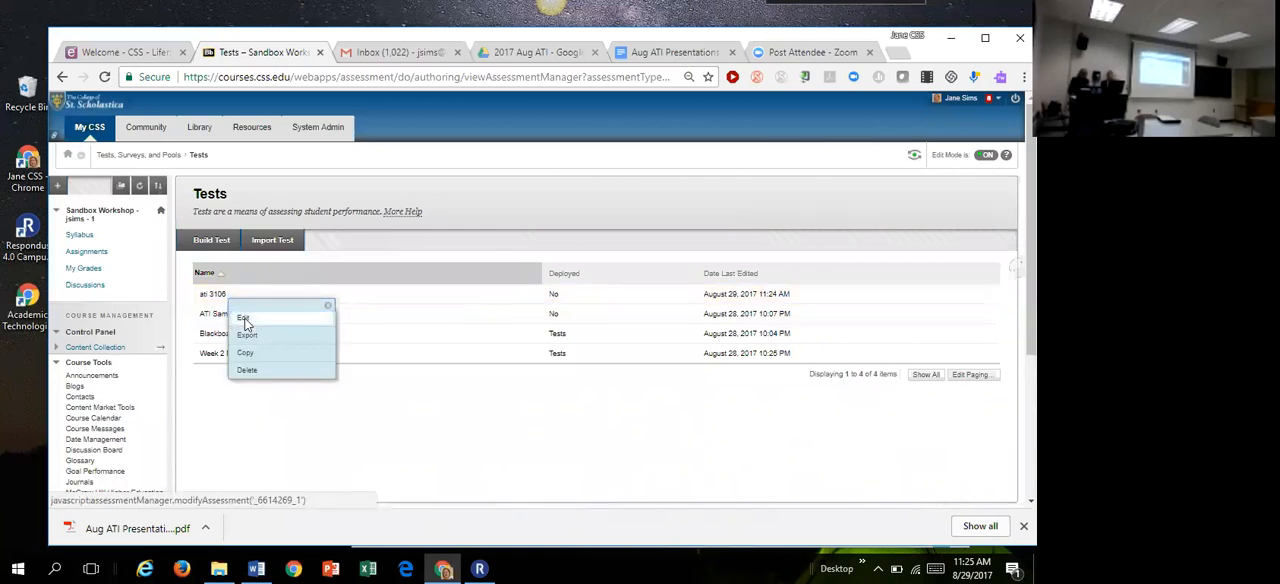
pyautogui.click(244, 319)
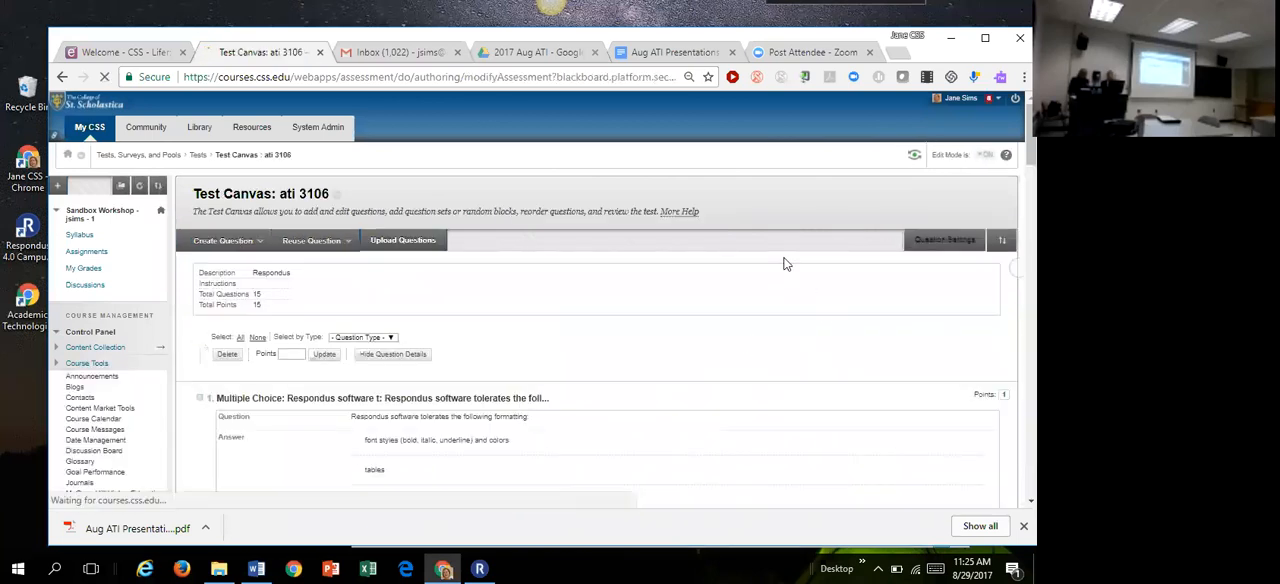
pyautogui.scroll(-6, 895, 288)
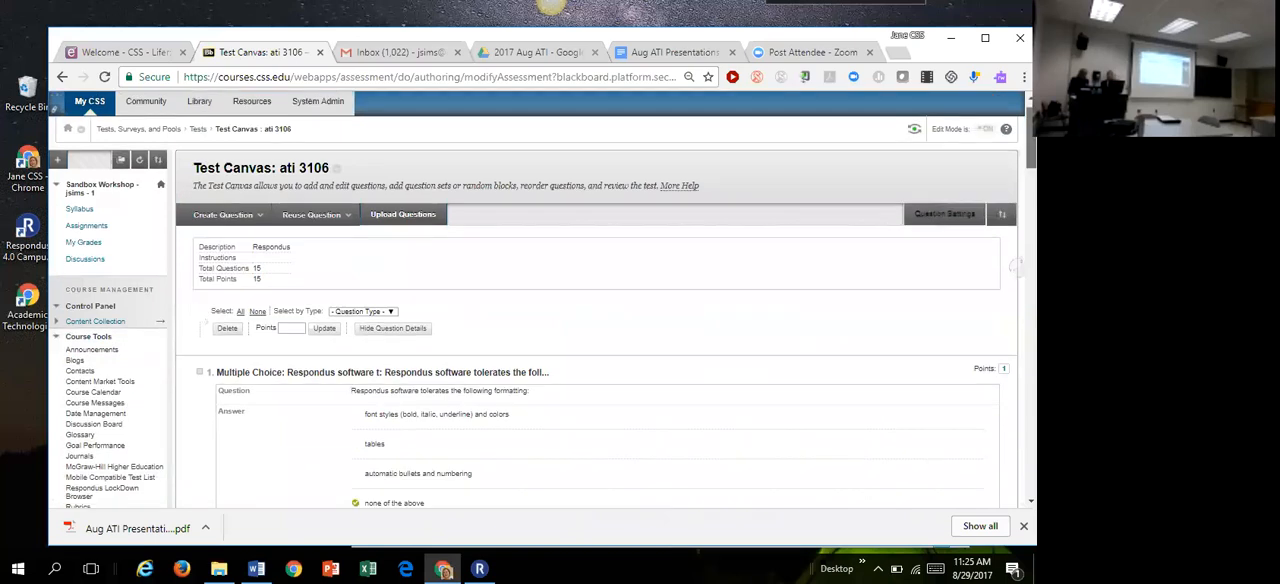
pyautogui.scroll(2, 600, 300)
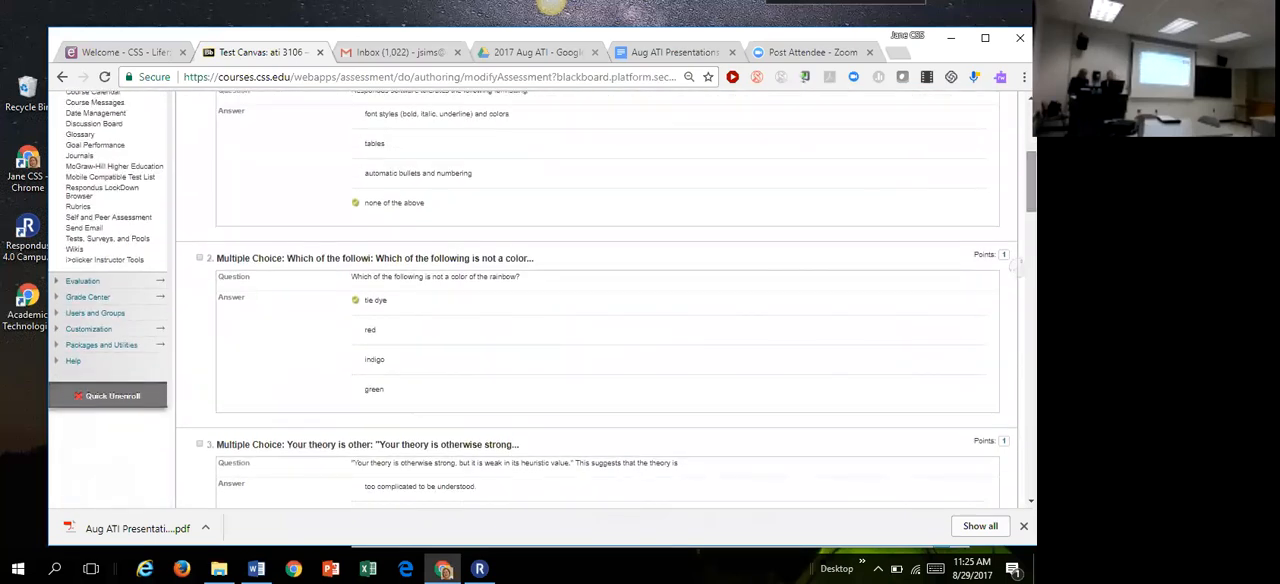
pyautogui.scroll(-3, 993, 130)
pyautogui.scroll(10, 993, 130)
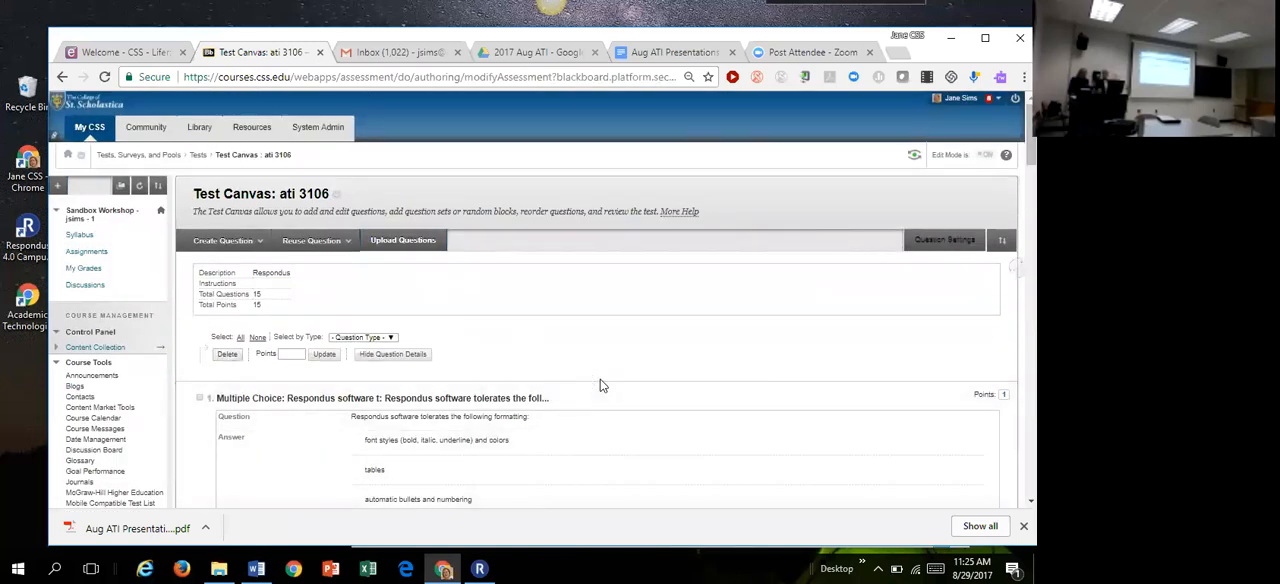
pyautogui.moveTo(597, 385)
# Step: Open css.edu in a new browser tab and place the cursor in the site's search field
pyautogui.click(903, 53)
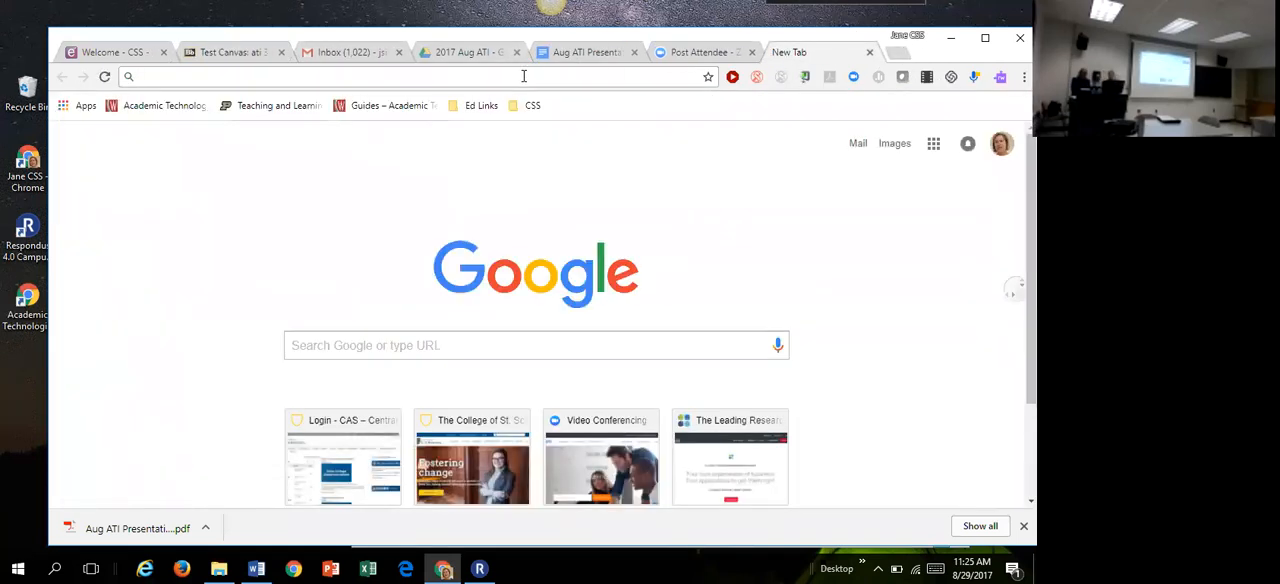
pyautogui.write('css.edu')
pyautogui.press('Return')
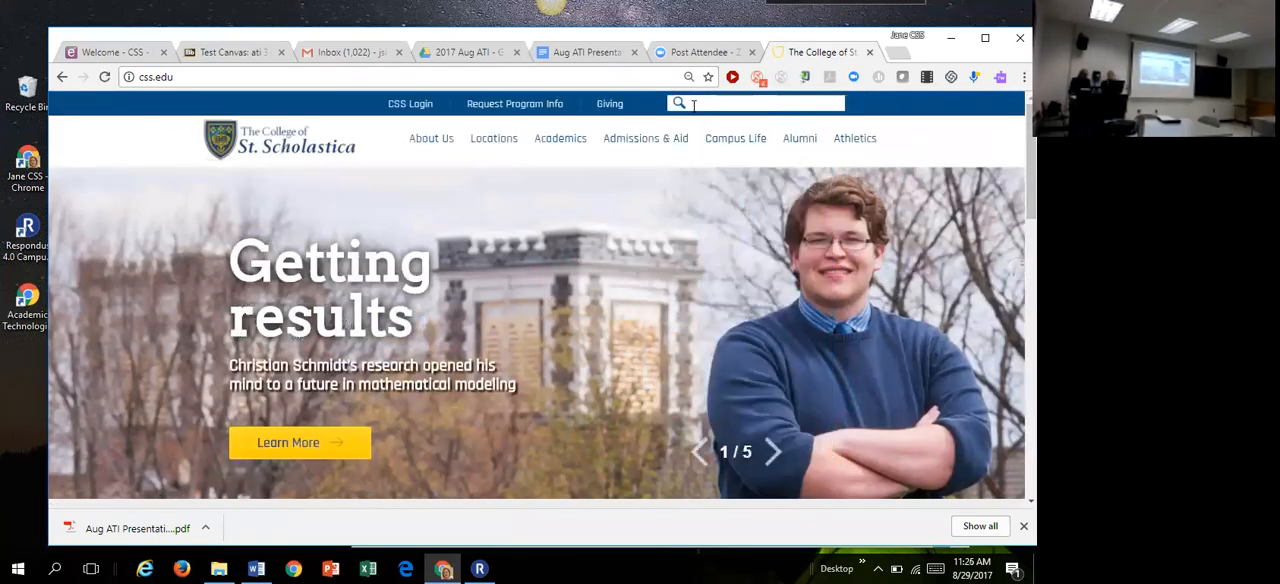
pyautogui.click(693, 104)
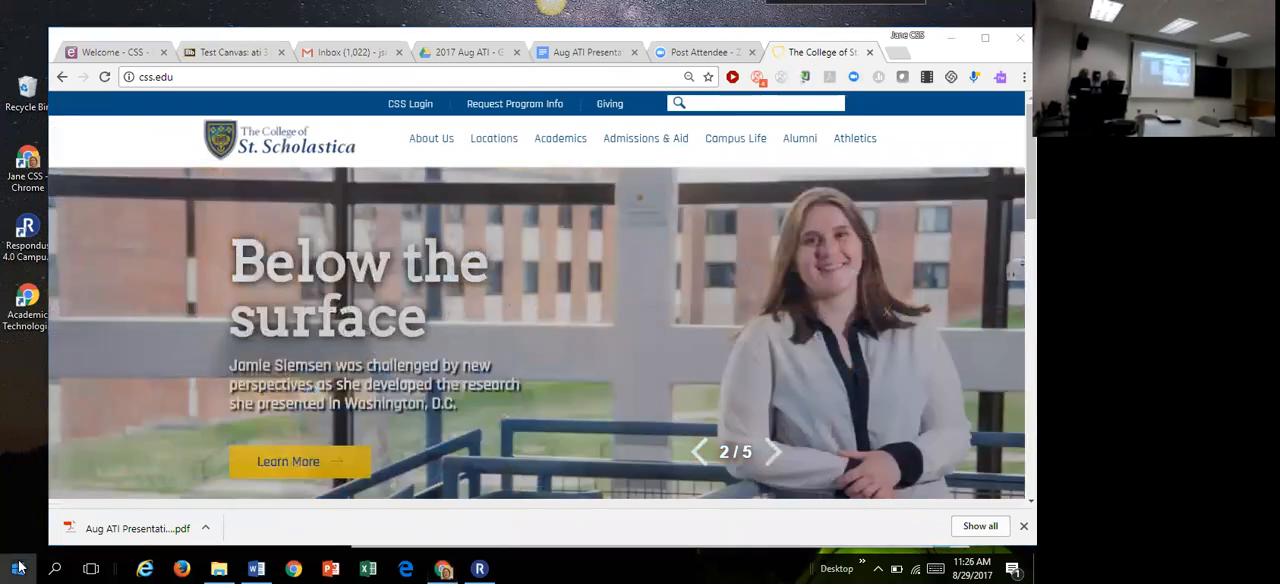
# Step: Open Software Center, browse the available applications, view the Respondus installation details, and minimize the window
pyautogui.click(18, 567)
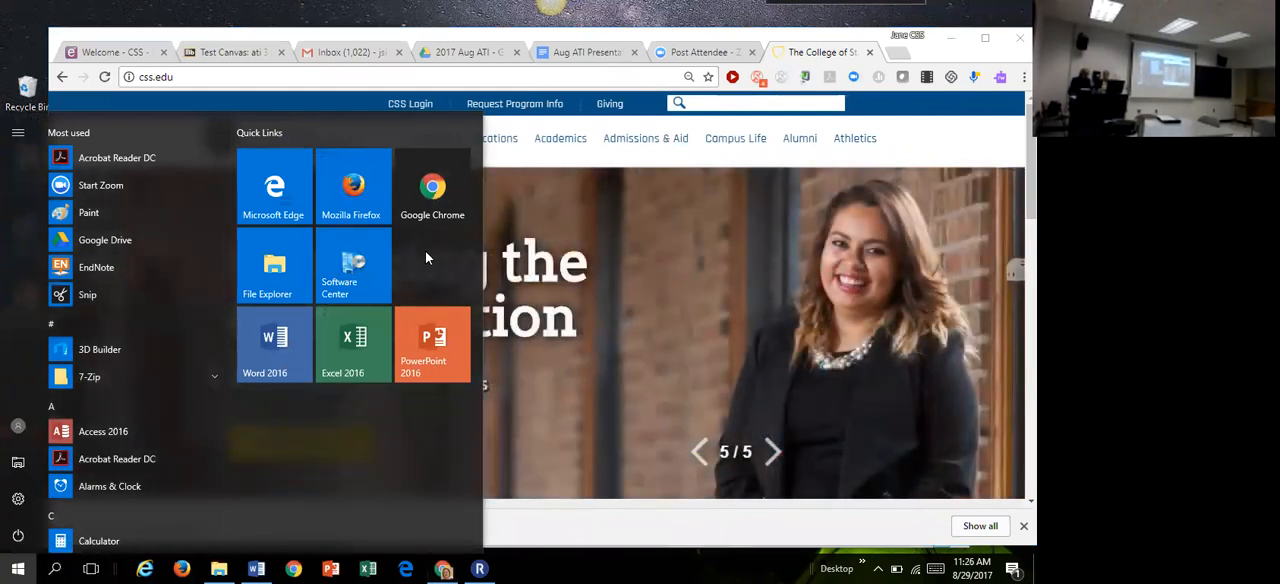
pyautogui.click(352, 274)
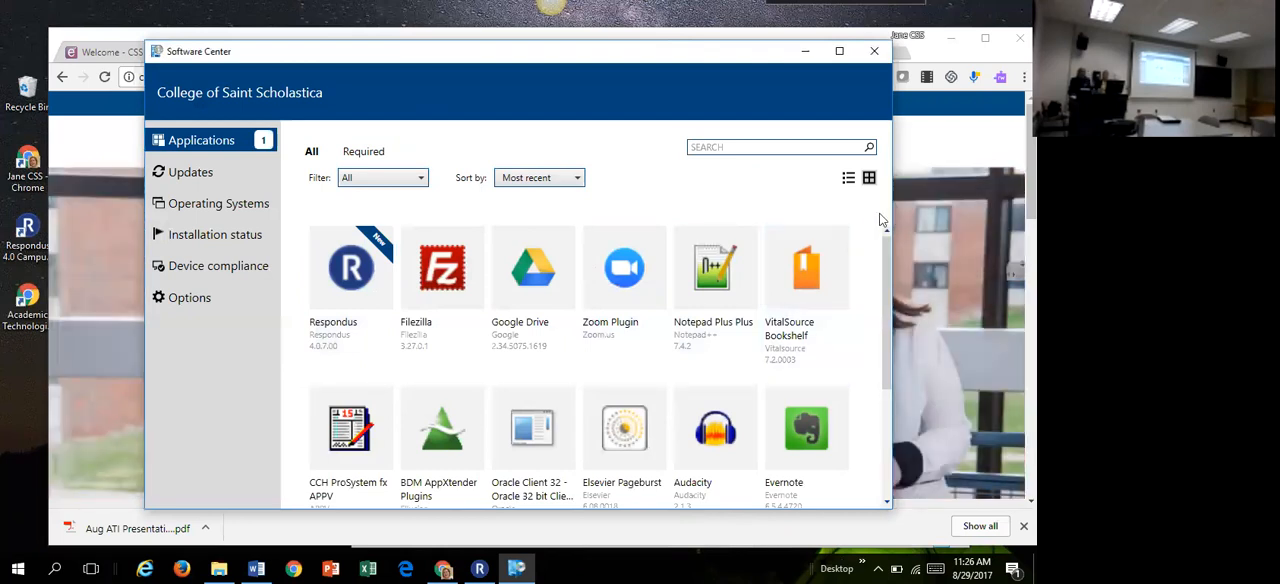
pyautogui.moveTo(888, 270); pyautogui.dragTo(872, 403)
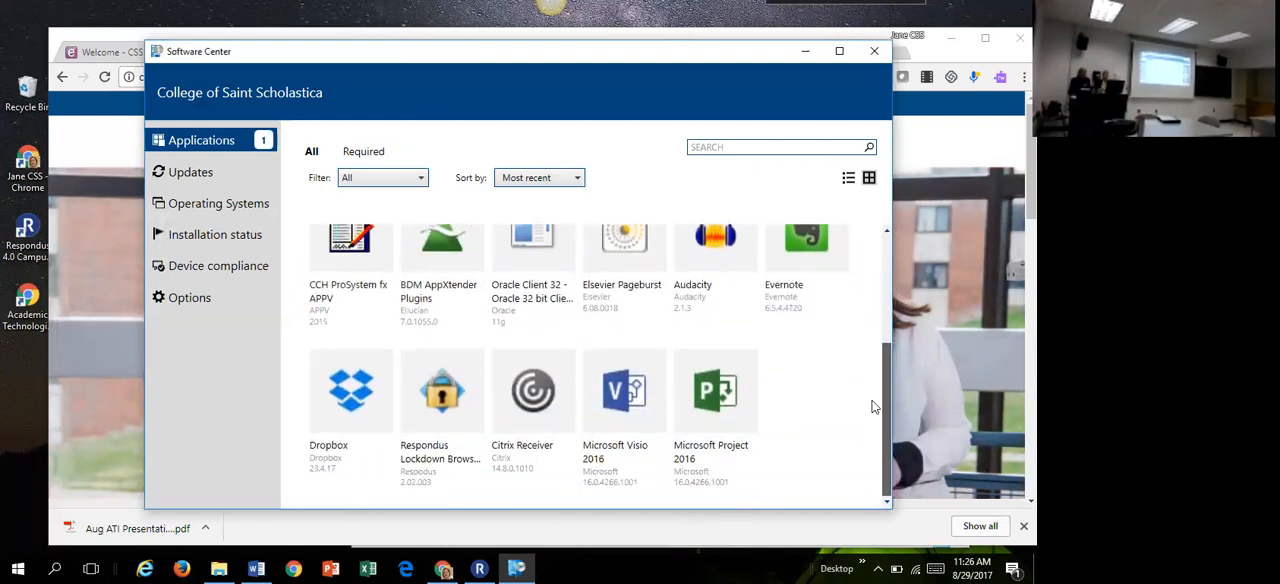
pyautogui.moveTo(872, 407); pyautogui.dragTo(868, 250)
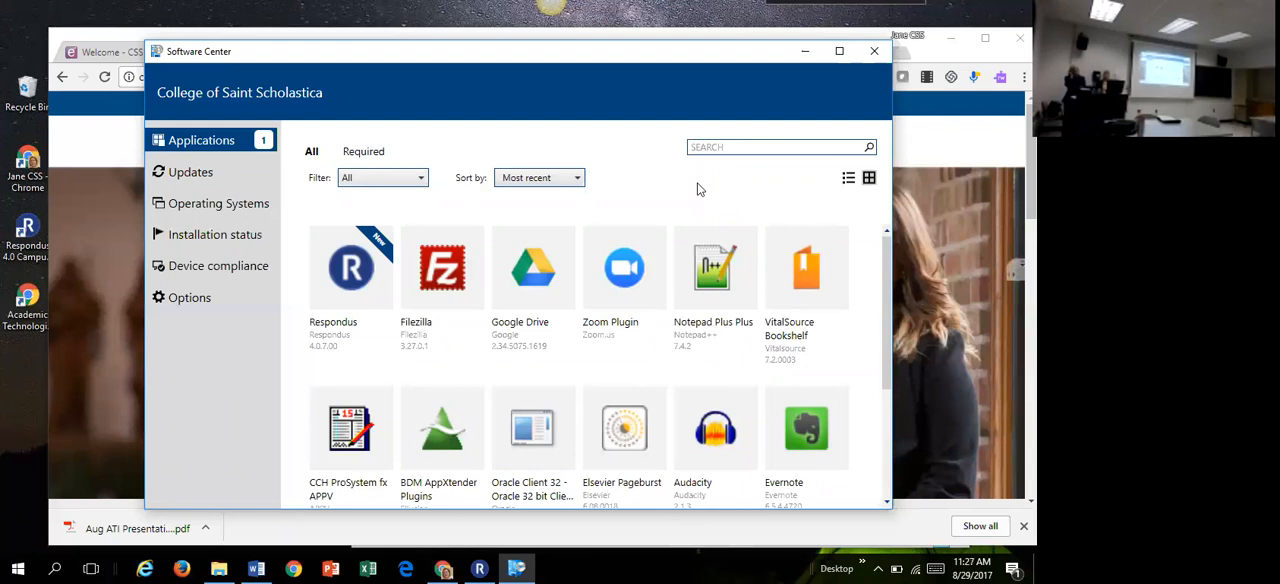
pyautogui.click(355, 277)
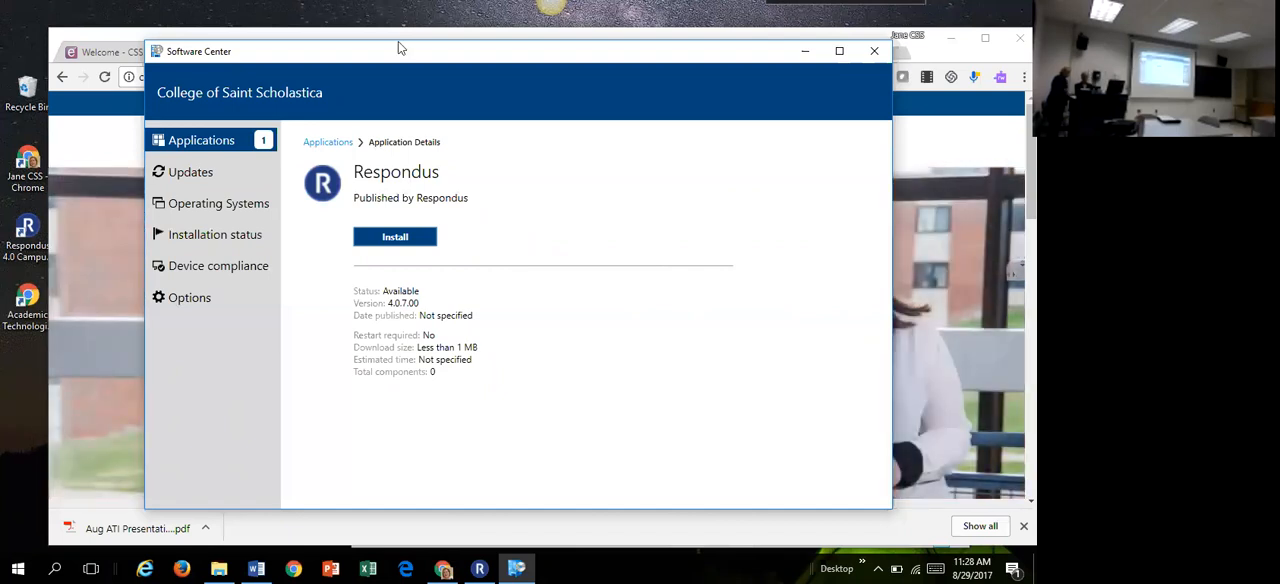
pyautogui.click(806, 52)
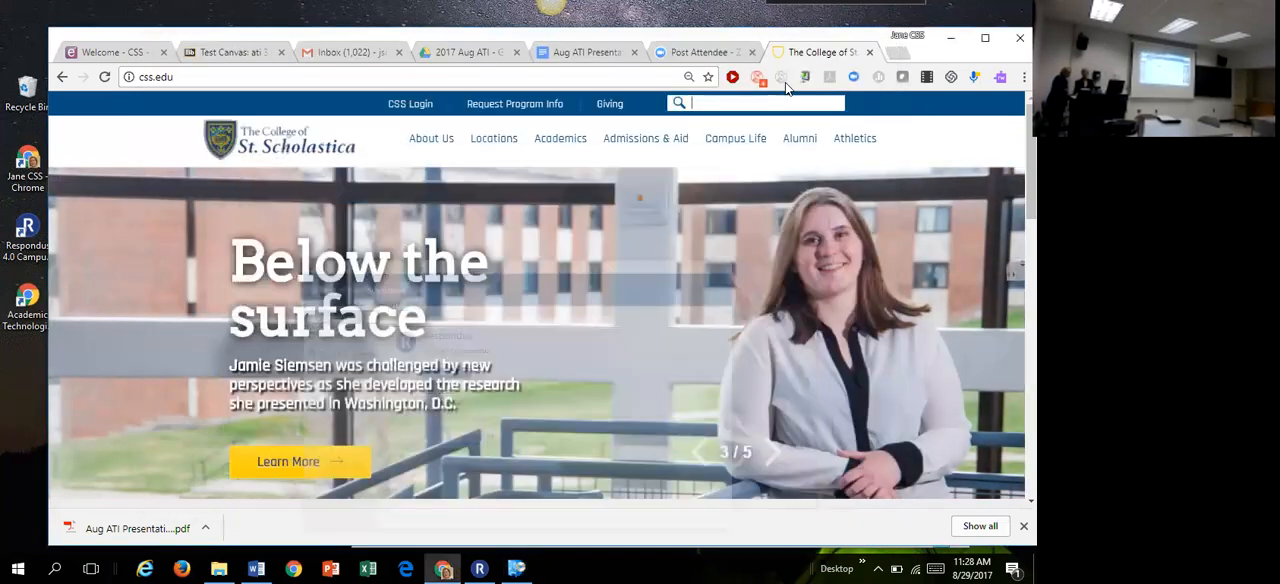
# Step: Switch to Respondus and examine the Random Blocks and Availability settings of the ati 3106 exam
pyautogui.moveTo(833, 20)
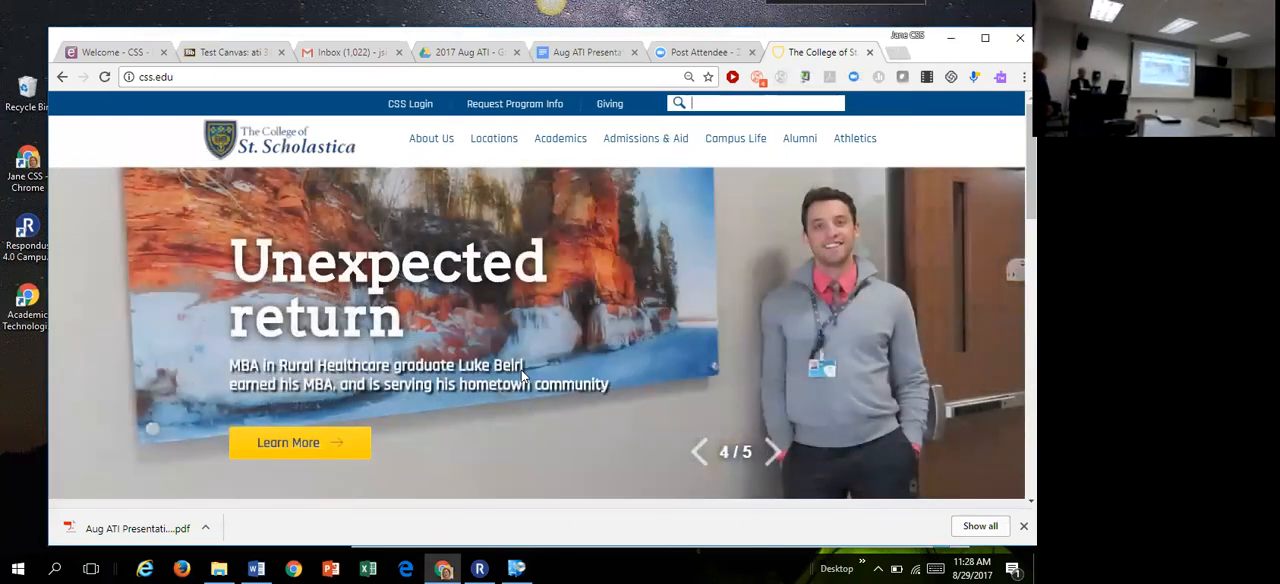
pyautogui.click(483, 568)
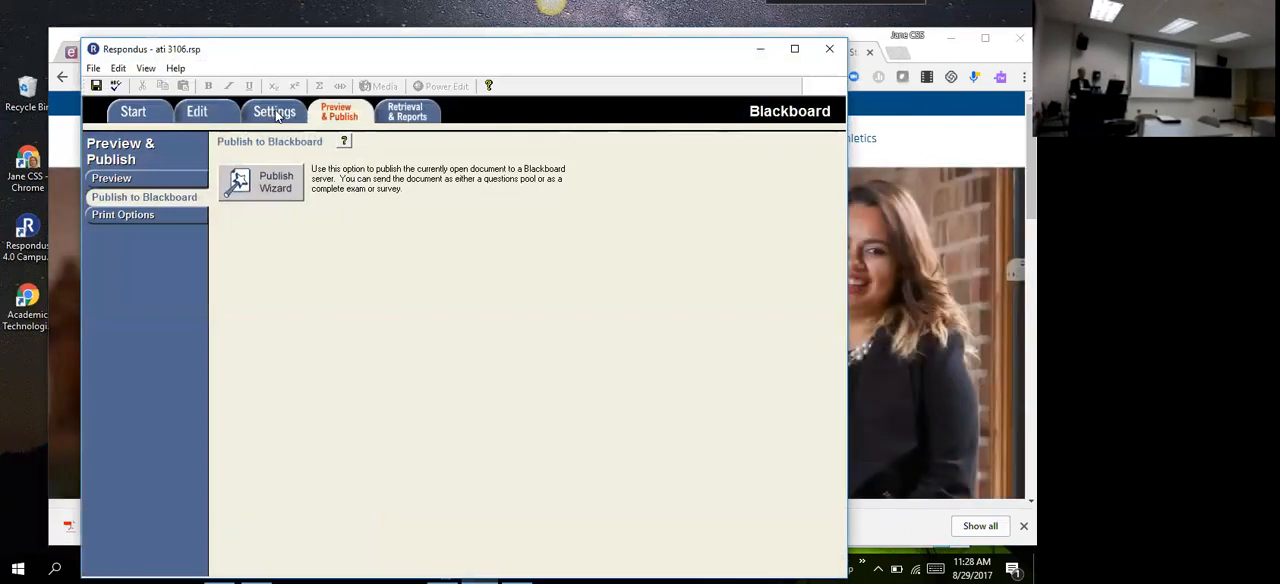
pyautogui.click(277, 116)
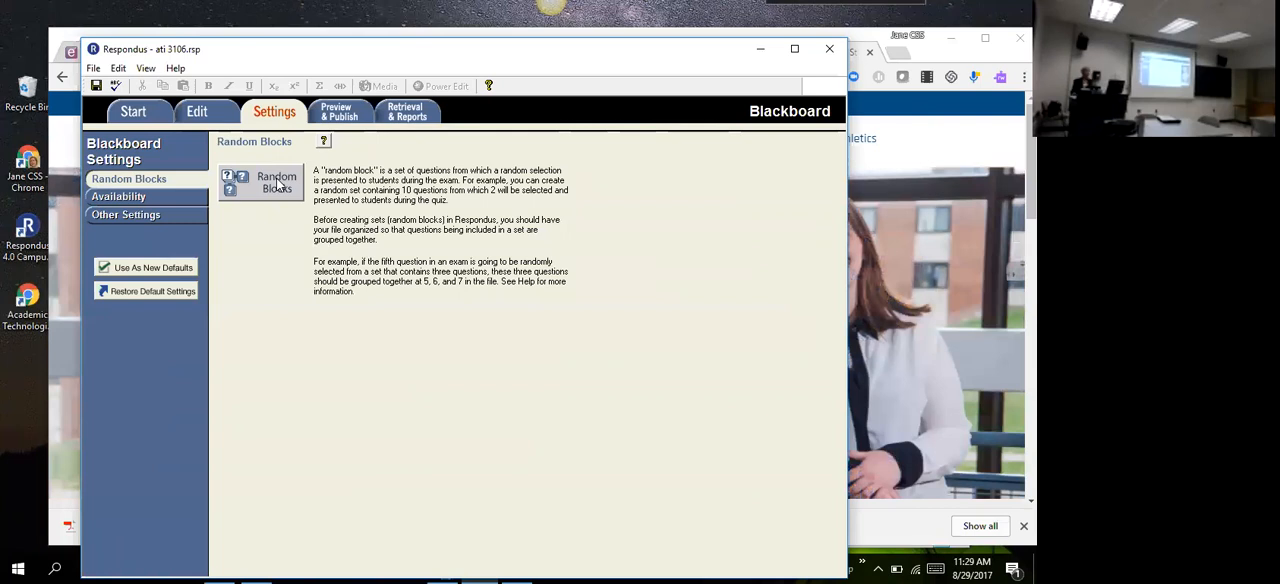
pyautogui.click(141, 199)
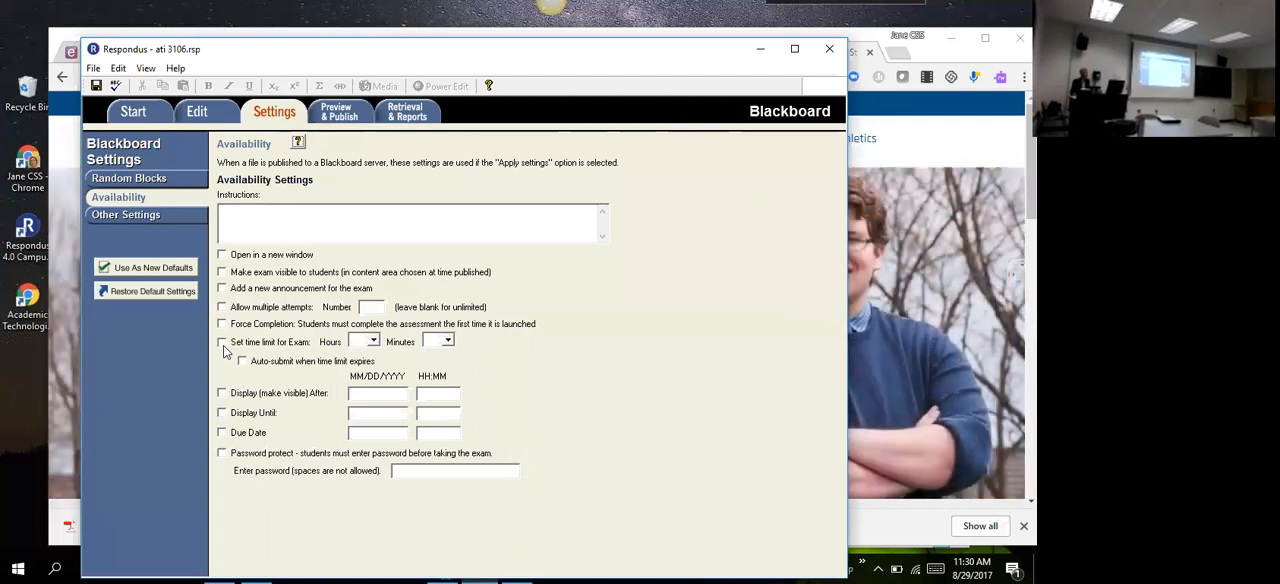
# Step: In the exam's Other Settings, set Answer Numbering to Lowercase Letters (a, b, c)
pyautogui.click(170, 223)
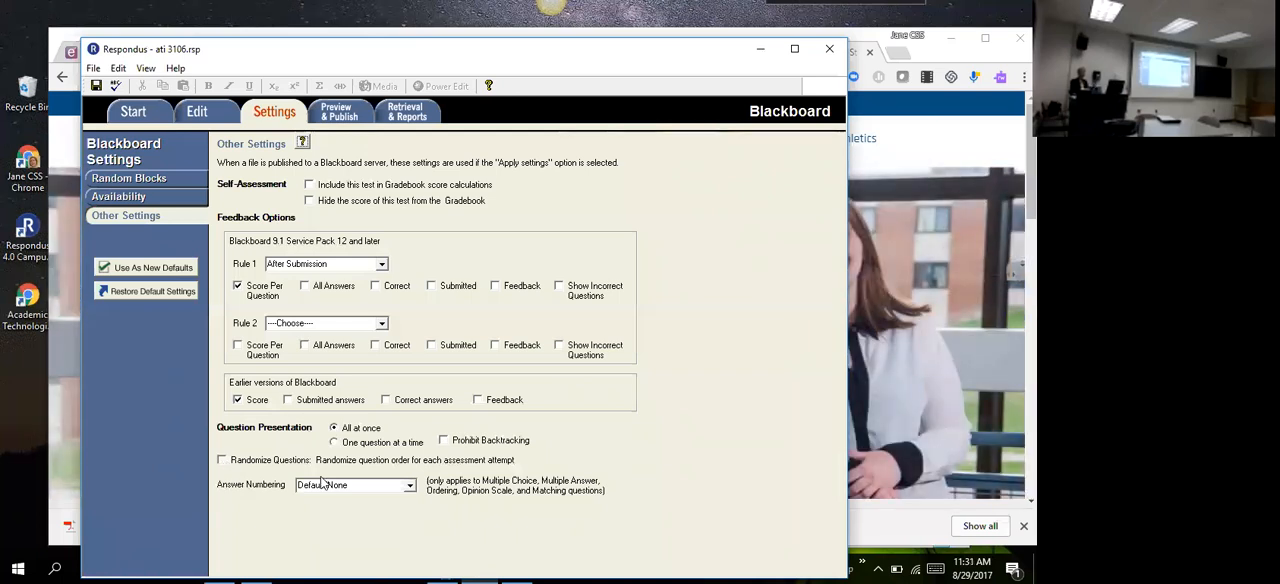
pyautogui.click(409, 489)
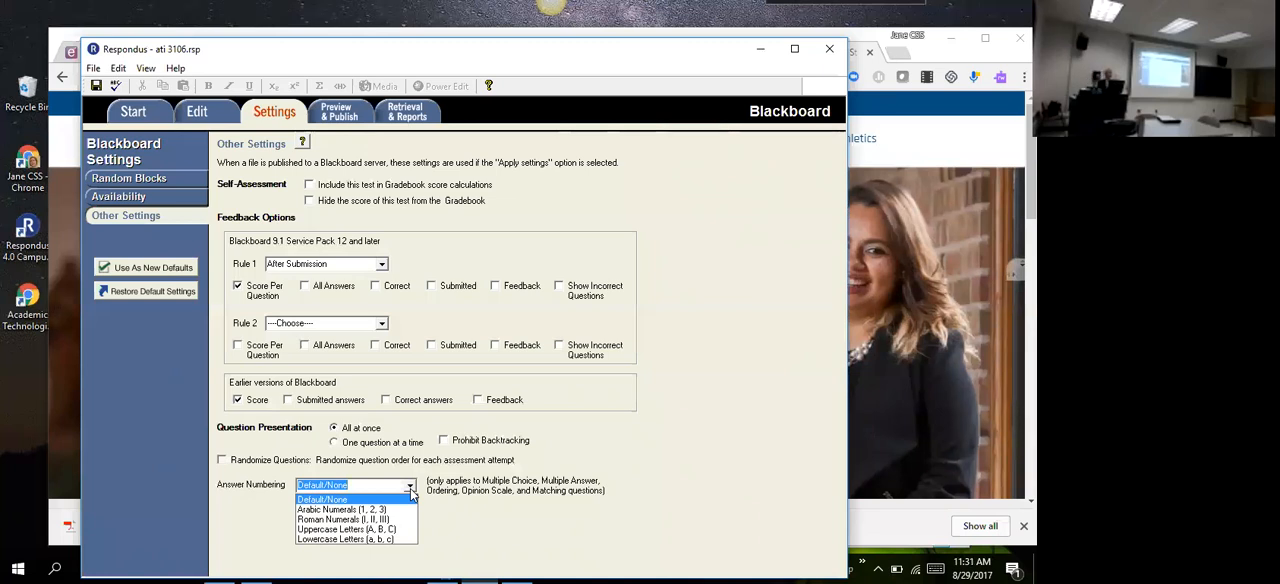
pyautogui.click(386, 540)
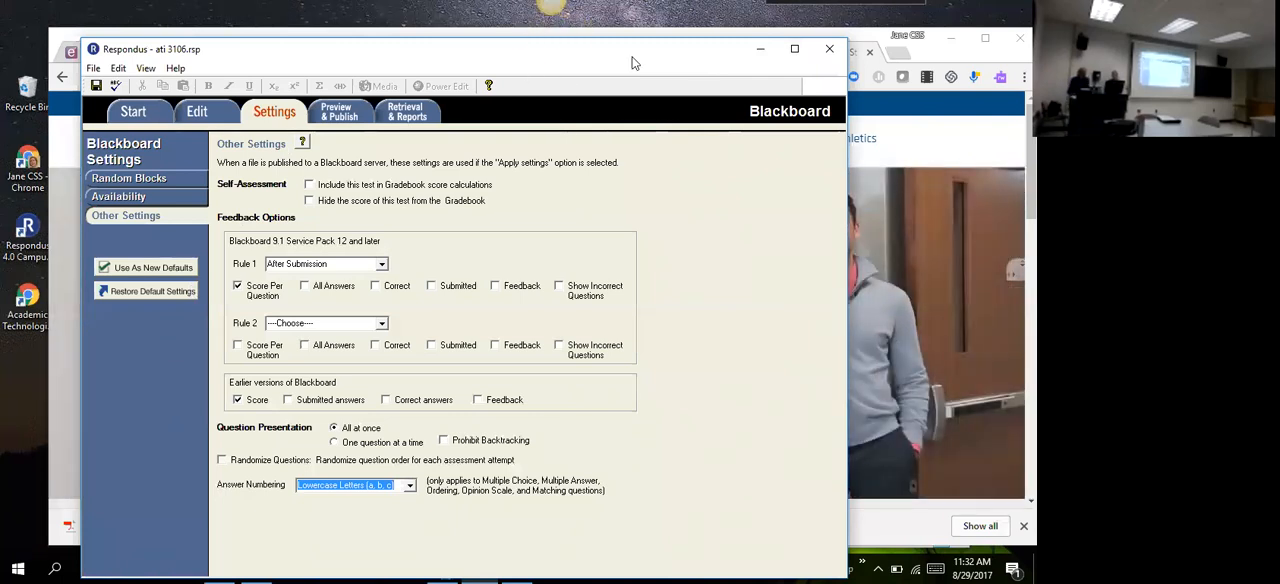
pyautogui.moveTo(631, 63); pyautogui.dragTo(643, 85)
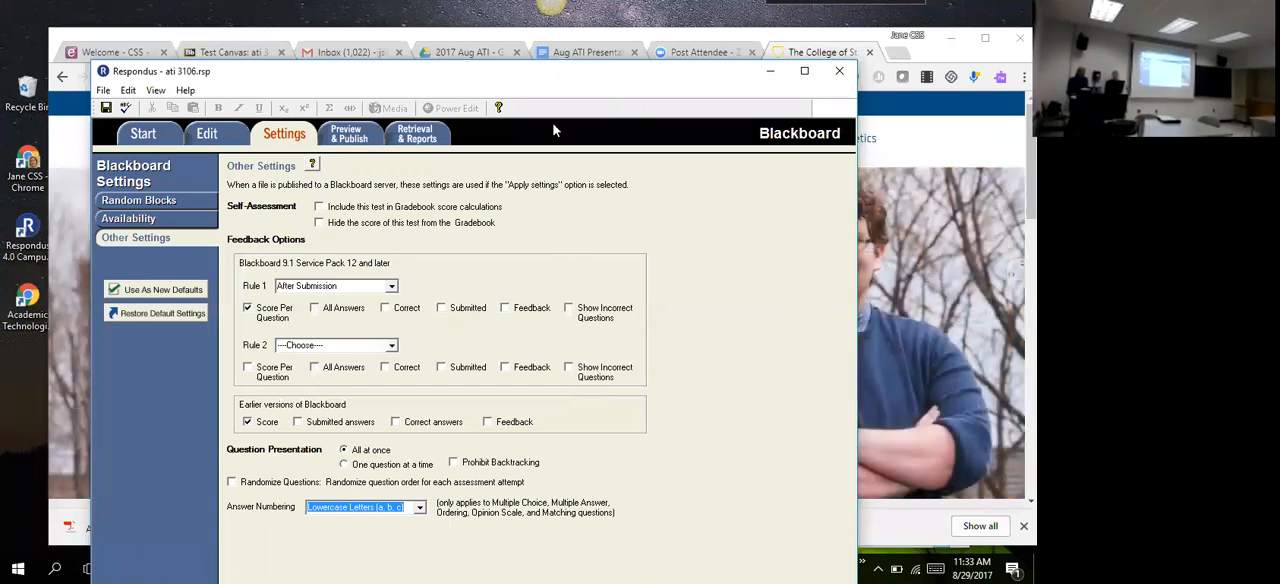
# Step: Return to the ati 3106 Test Canvas in Chrome, look over its first questions, and enlarge the page zoom
pyautogui.click(773, 73)
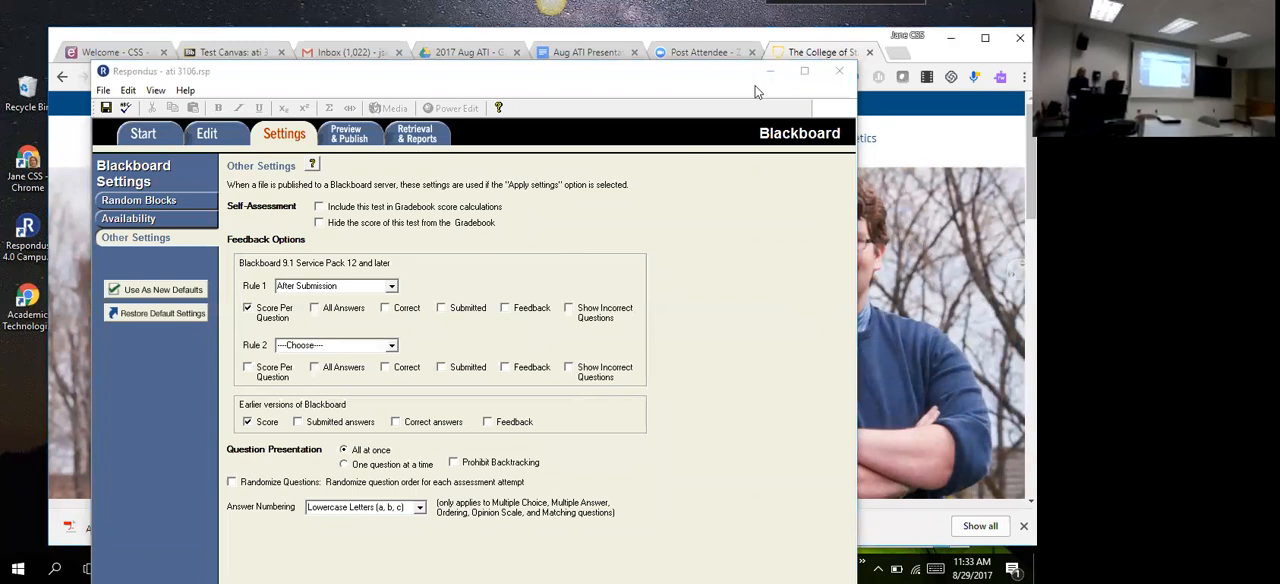
pyautogui.click(238, 54)
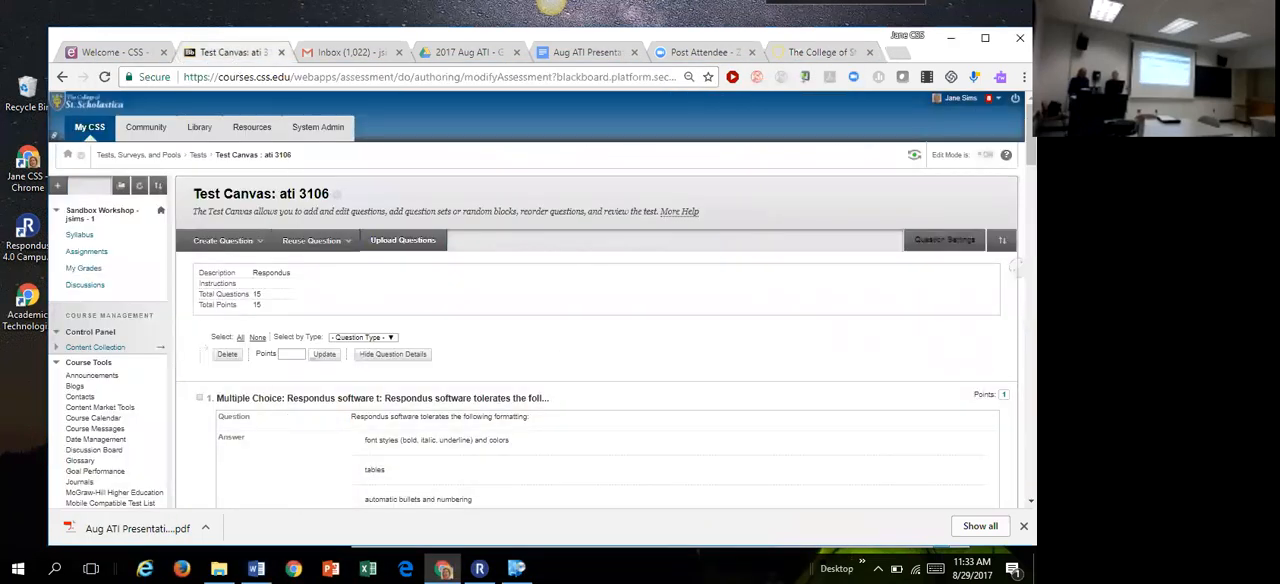
pyautogui.scroll(-3, 1013, 267)
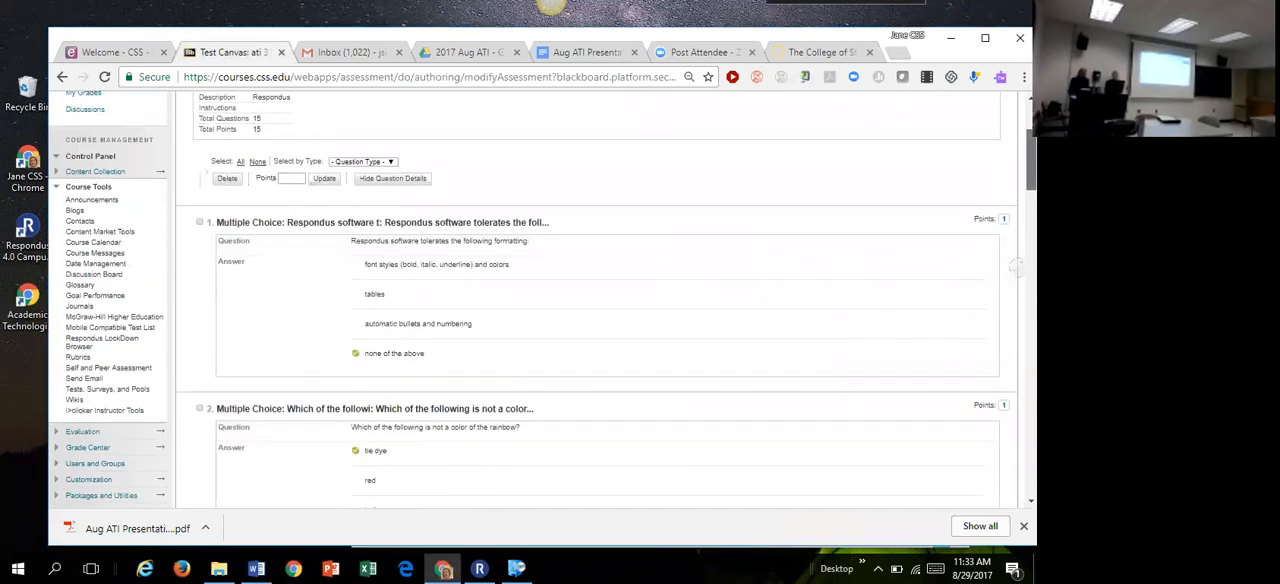
pyautogui.scroll(-1, 1013, 267)
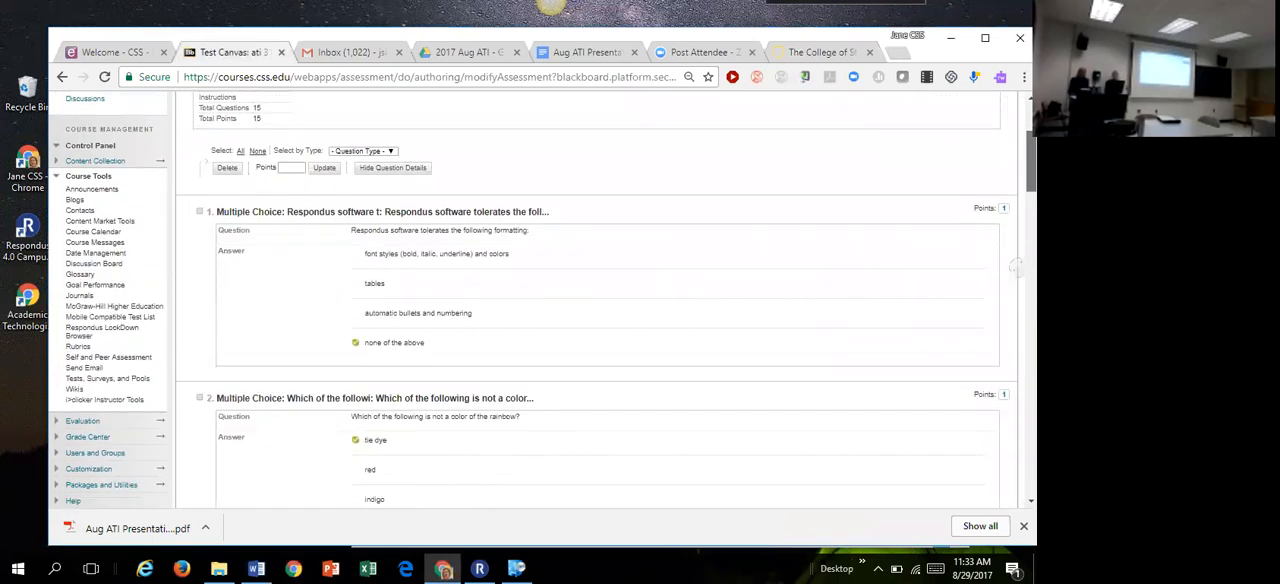
pyautogui.scroll(1, 1013, 267)
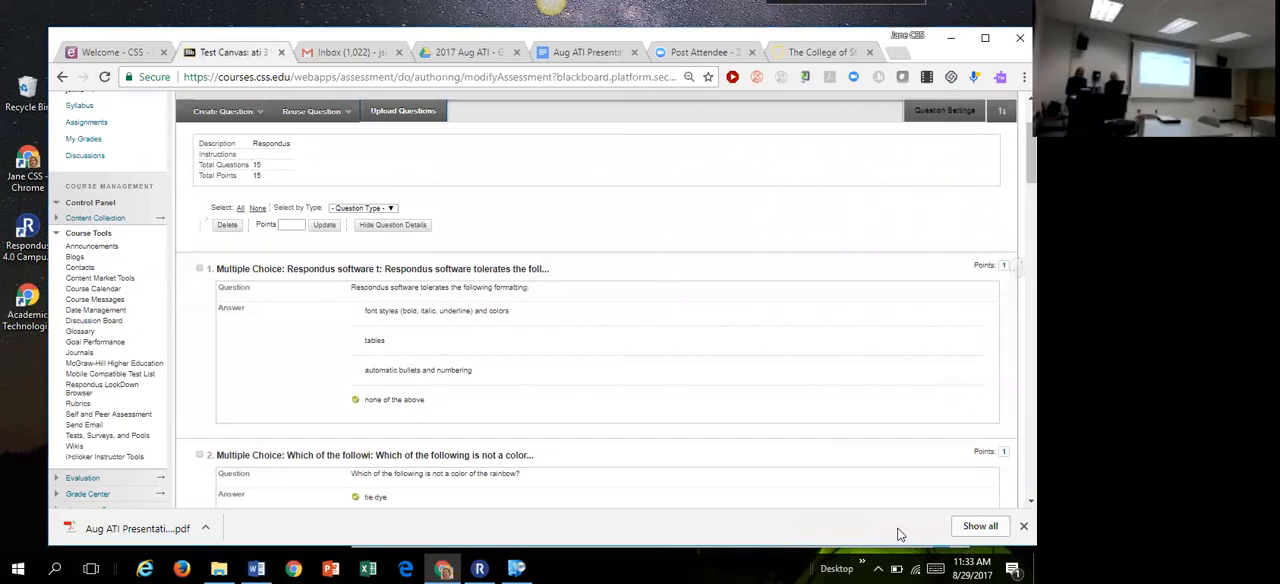
pyautogui.hotkey('ctrl', '+')
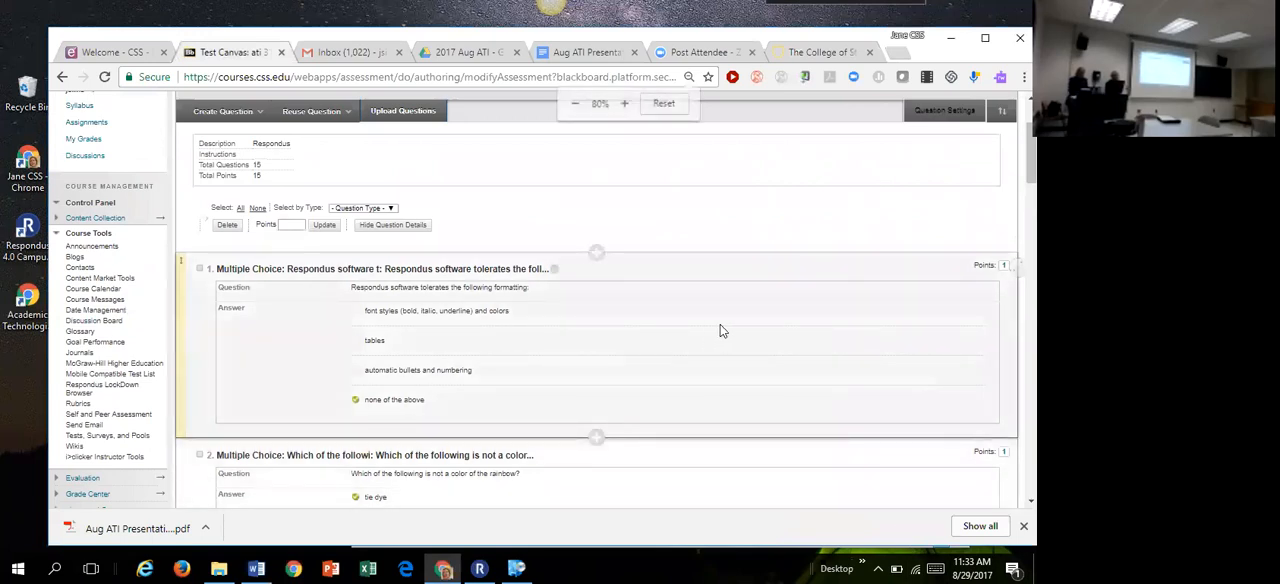
pyautogui.hotkey('ctrl', '+')
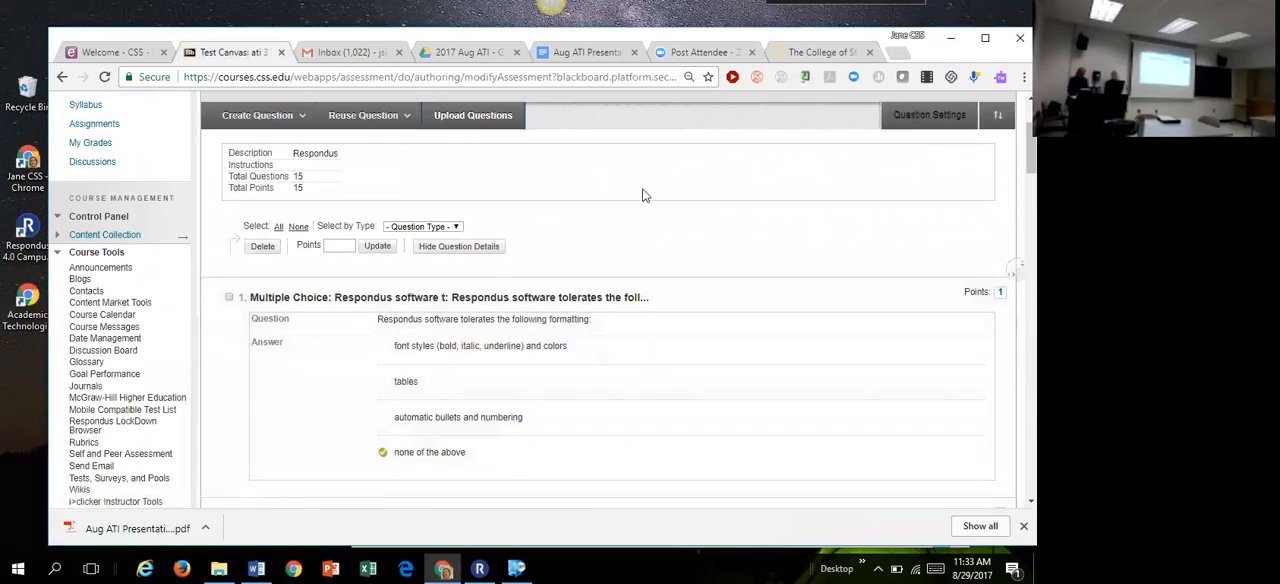
pyautogui.hotkey('ctrl', '+')
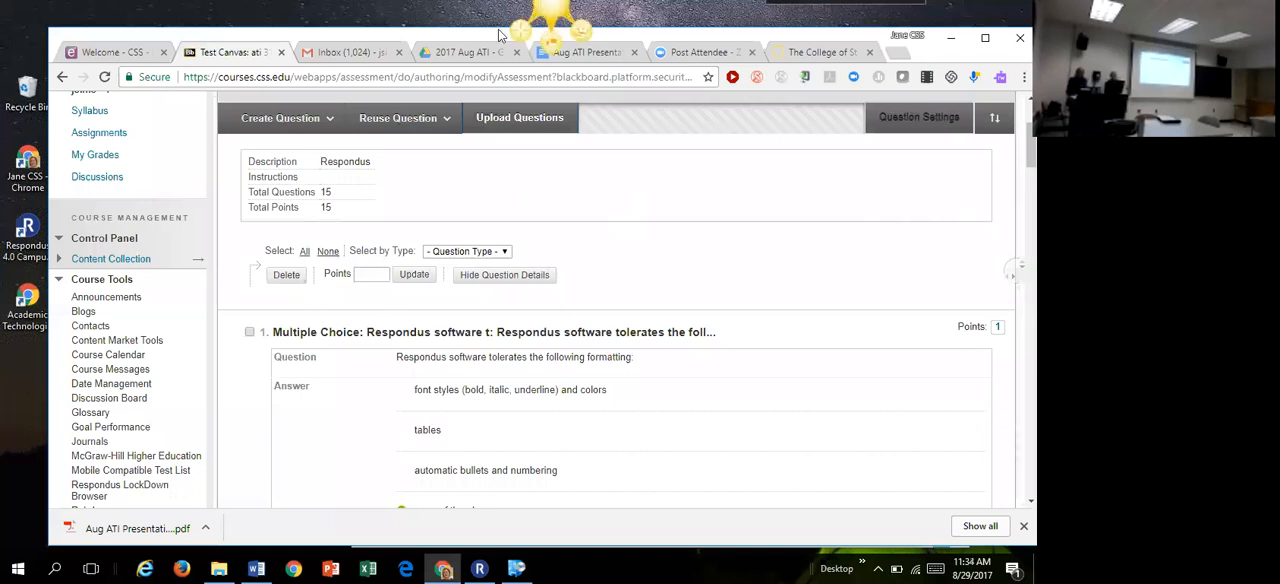
# Step: Select all questions on the Test Canvas and update their points to 2 each
pyautogui.moveTo(475, 35); pyautogui.dragTo(437, 21)
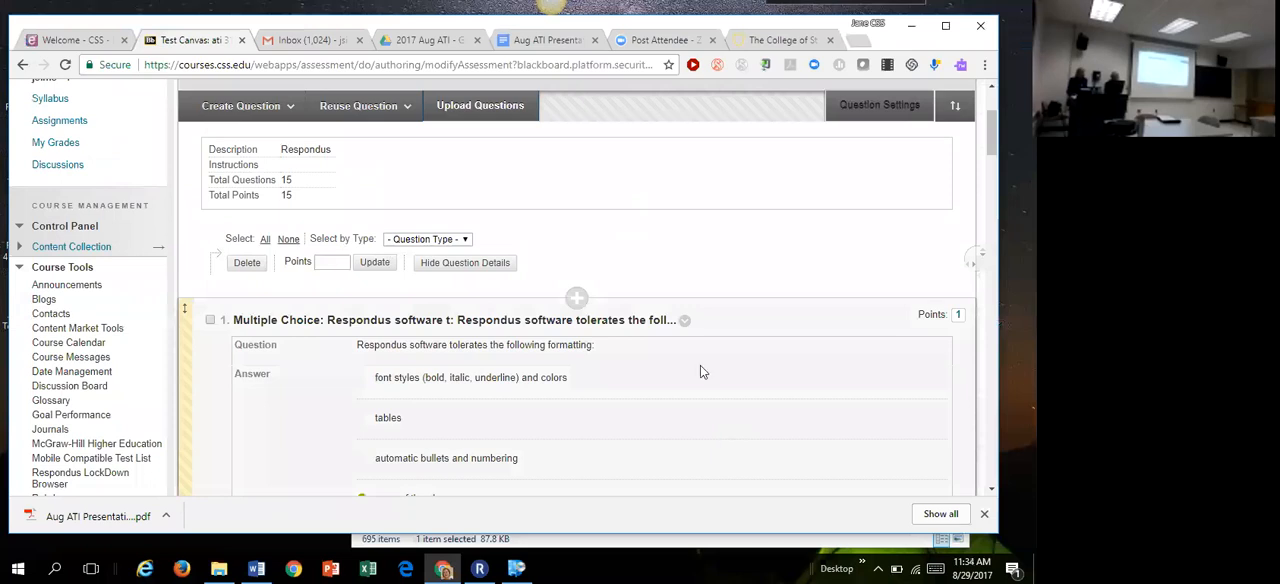
pyautogui.click(265, 240)
pyautogui.click(328, 263)
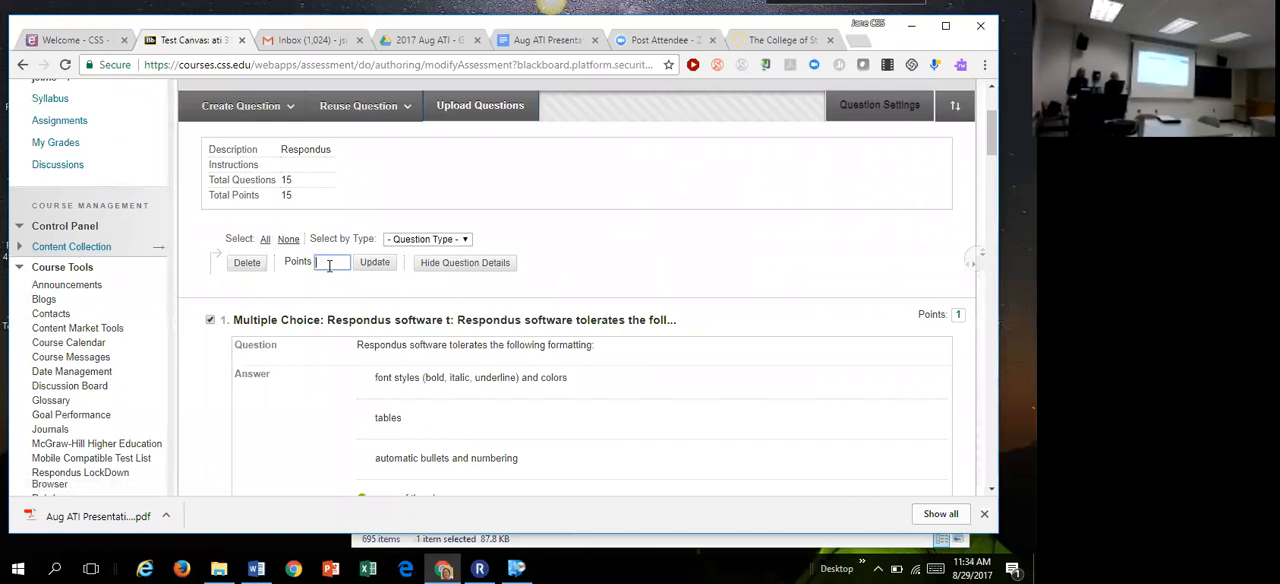
pyautogui.write('2')
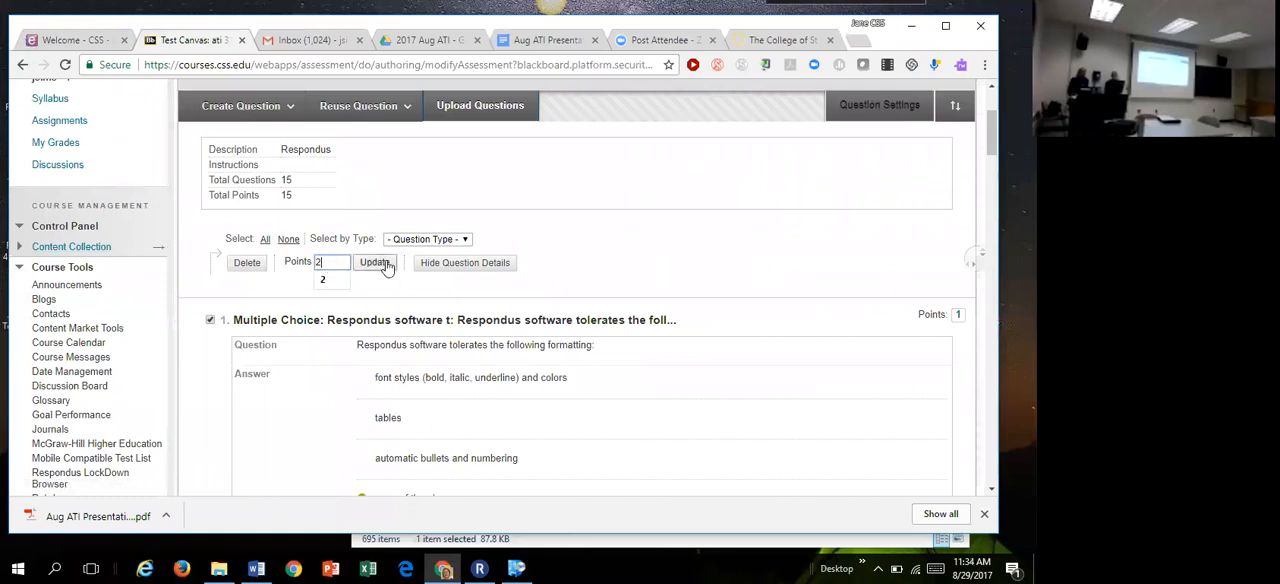
pyautogui.click(375, 263)
pyautogui.moveTo(989, 150)
pyautogui.mouseDown()
pyautogui.moveTo(988, 168)
pyautogui.moveTo(980, 142)
pyautogui.mouseUp()
pyautogui.click(375, 267)
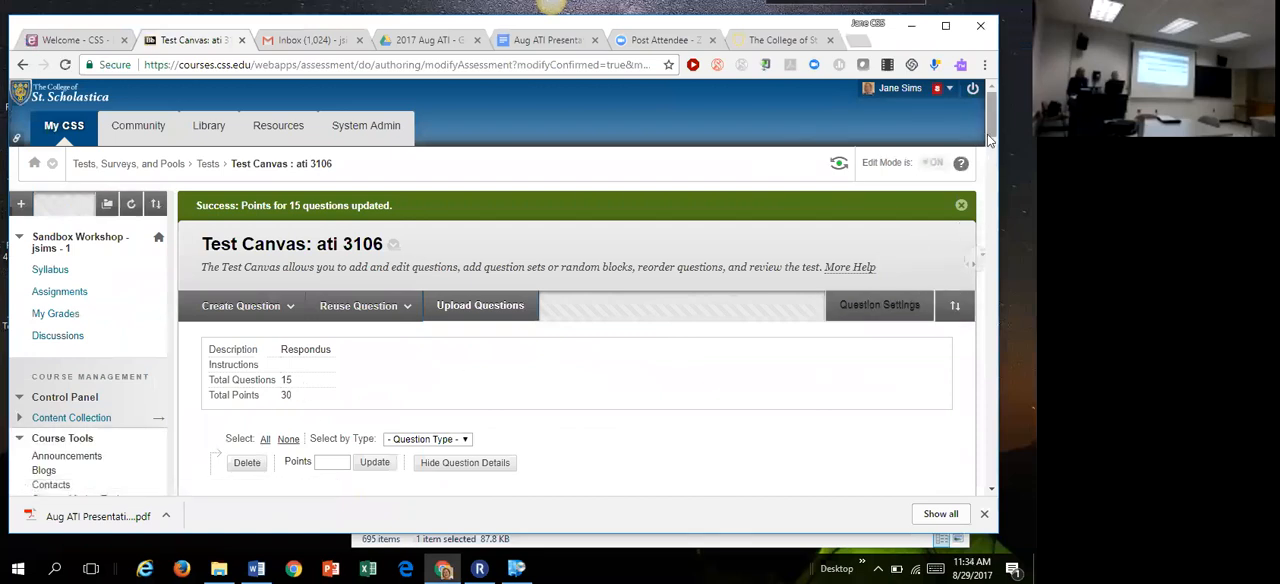
# Step: Select essay questions 14 and 15 and update their points to 5 each
pyautogui.moveTo(993, 143); pyautogui.dragTo(957, 463)
pyautogui.click(210, 291)
pyautogui.click(210, 394)
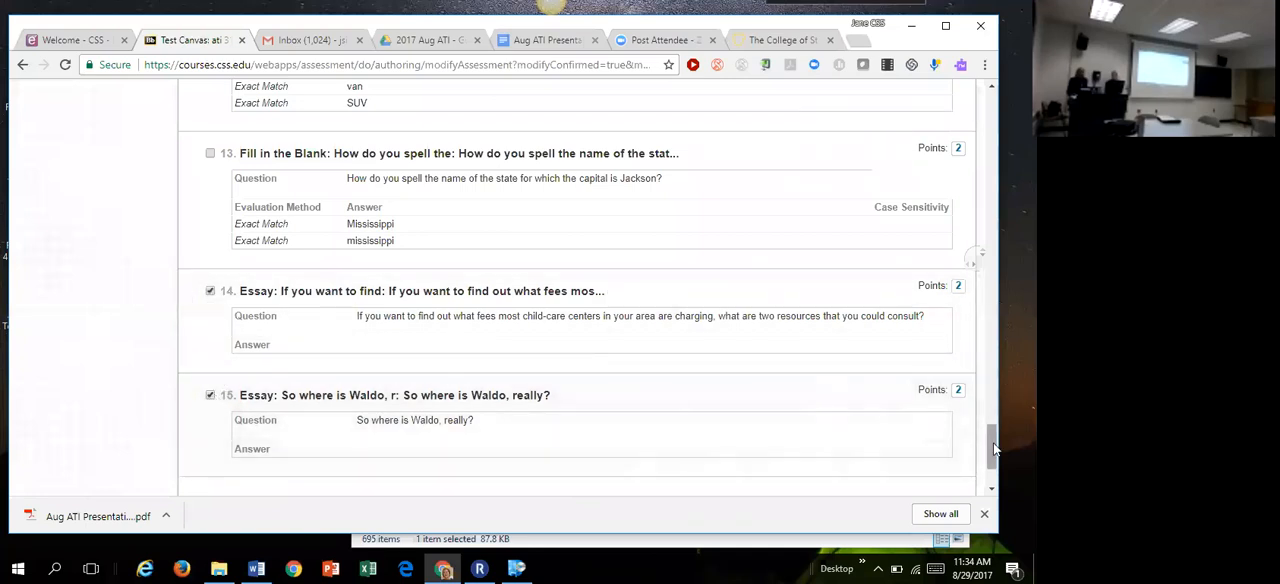
pyautogui.moveTo(986, 440); pyautogui.dragTo(993, 459)
pyautogui.click(331, 405)
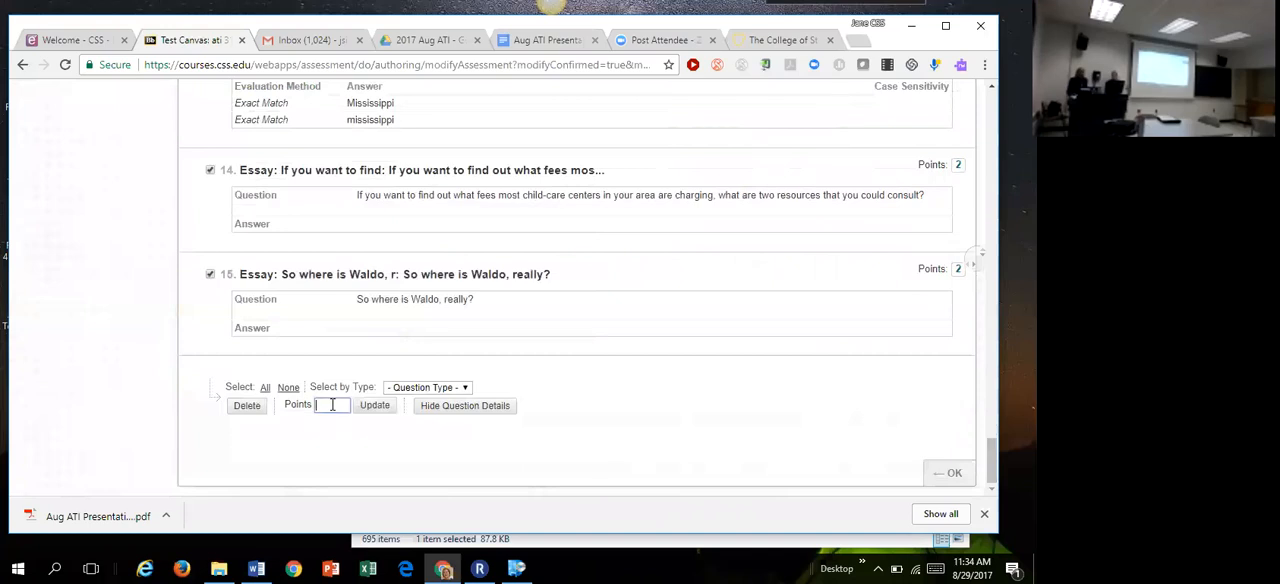
pyautogui.write('5')
pyautogui.click(376, 410)
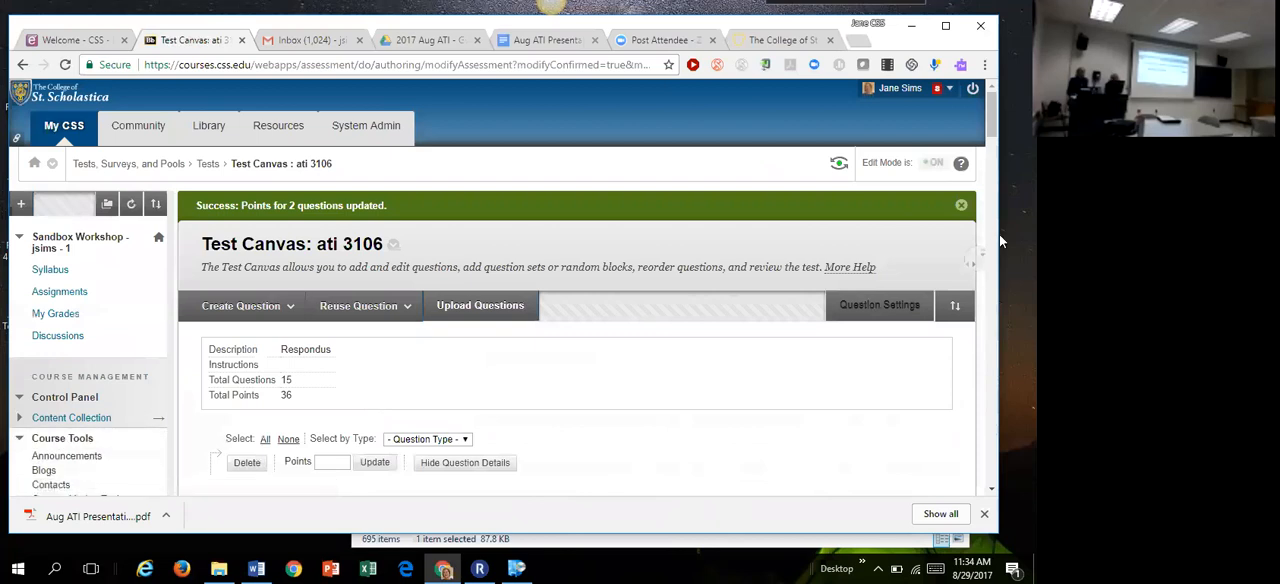
# Step: Mark essay question 15 on the Test Canvas as extra credit and submit the points update
pyautogui.moveTo(992, 120); pyautogui.dragTo(982, 426)
pyautogui.scroll(-10, 978, 461)
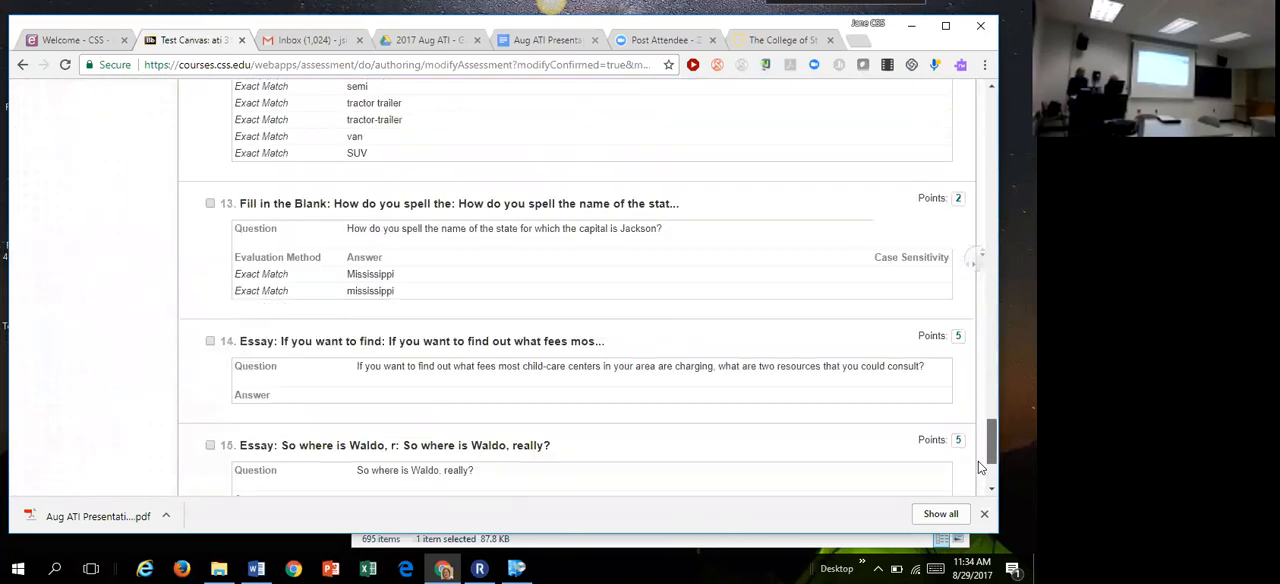
pyautogui.scroll(2, 975, 476)
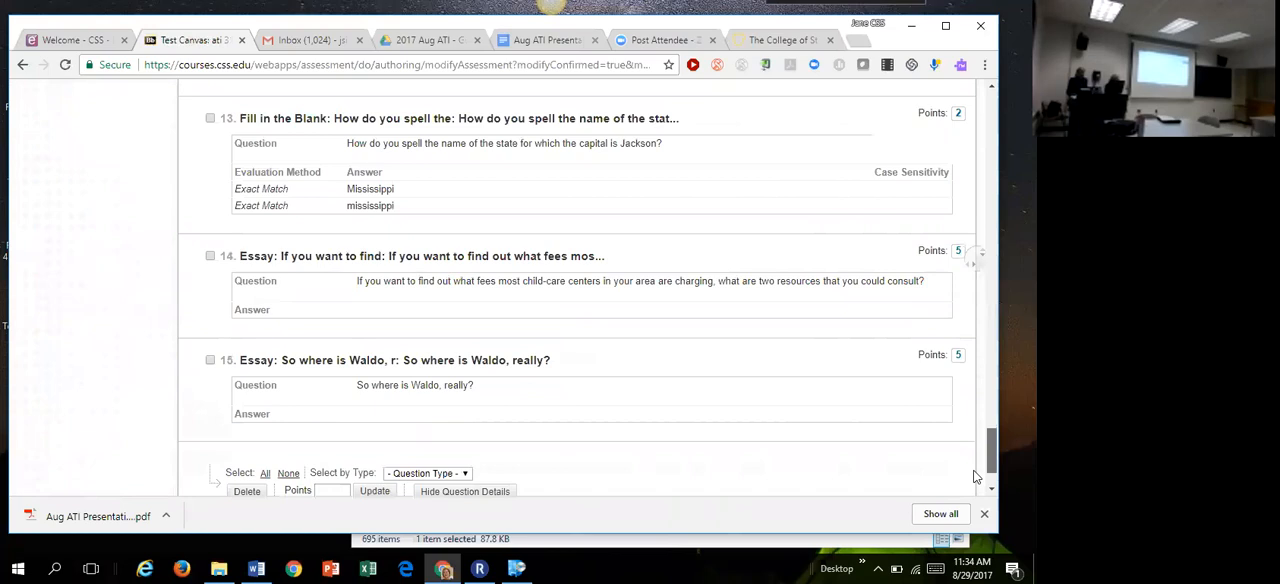
pyautogui.scroll(-1, 975, 476)
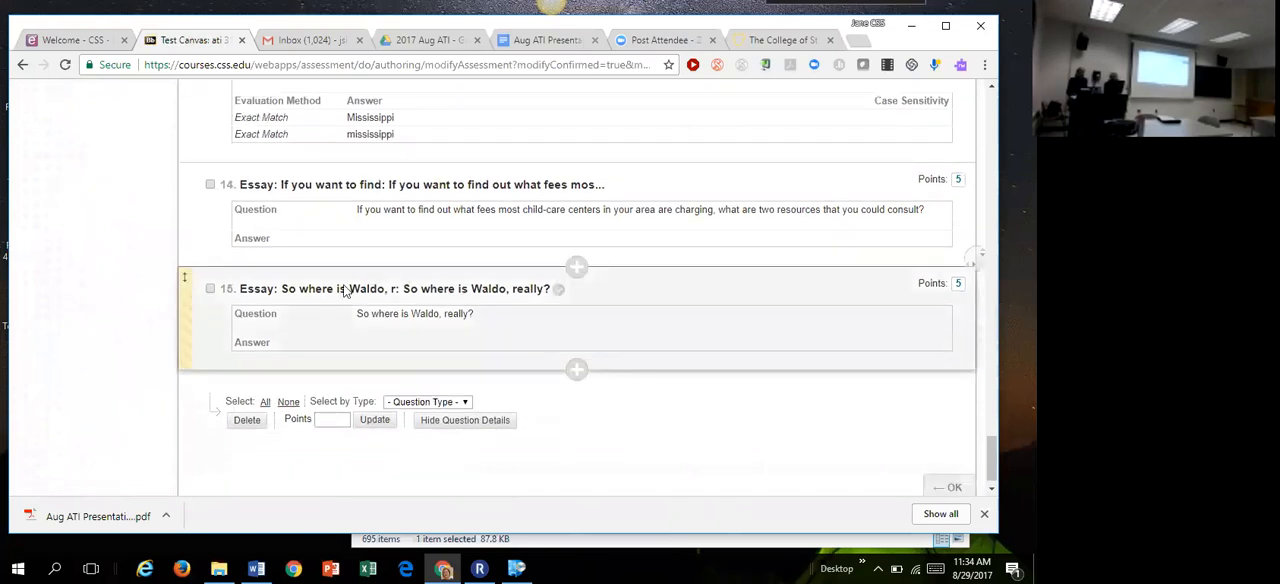
pyautogui.click(958, 283)
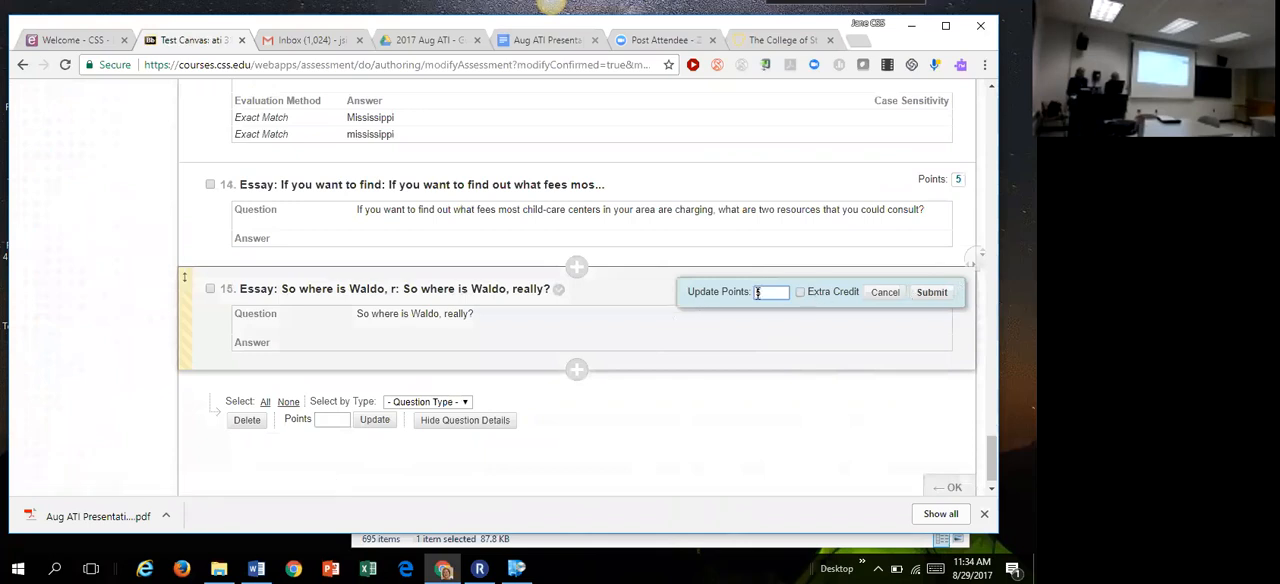
pyautogui.click(801, 296)
pyautogui.click(931, 292)
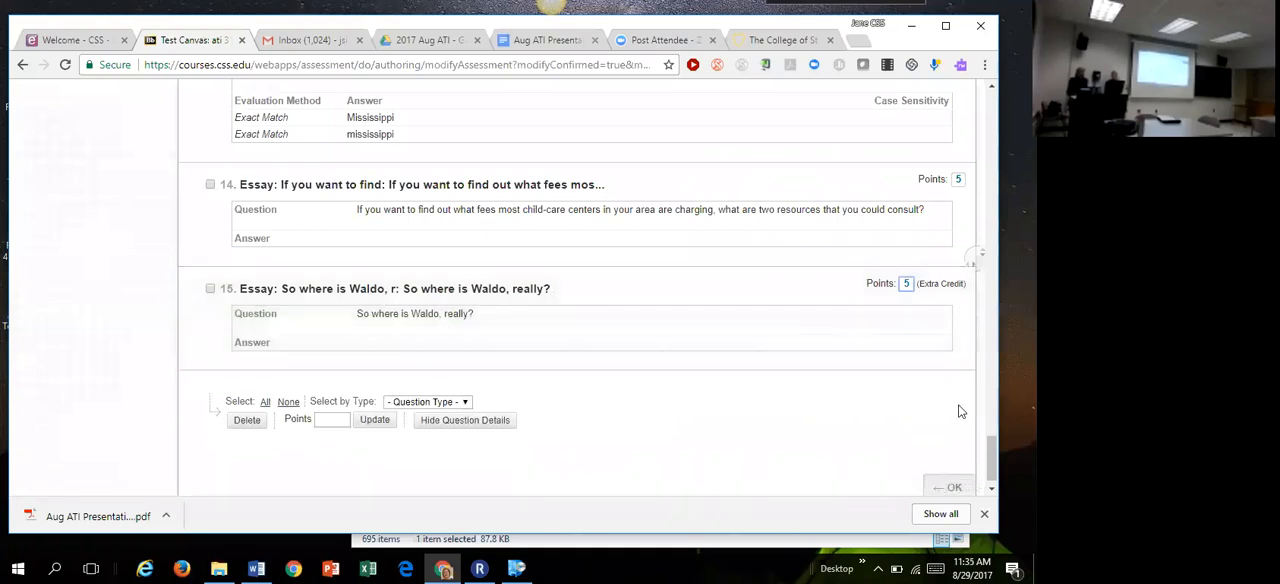
# Step: Check the test's total points in the Test Canvas summary and return to the course's list of tests
pyautogui.scroll(1, 990, 462)
pyautogui.moveTo(990, 462); pyautogui.dragTo(980, 90)
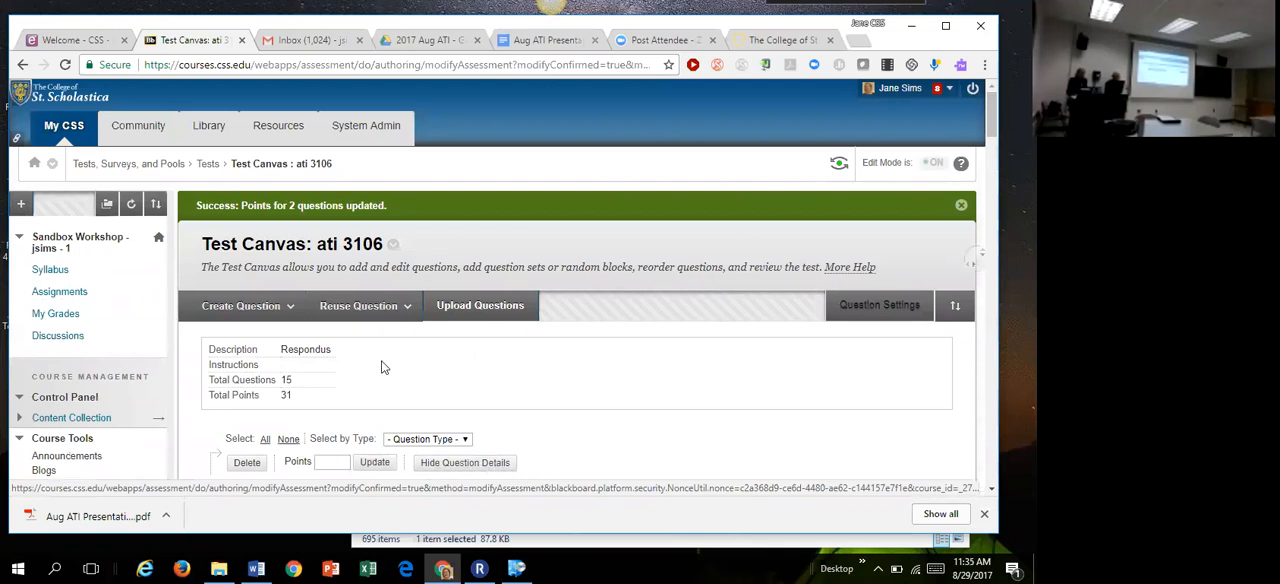
pyautogui.click(211, 168)
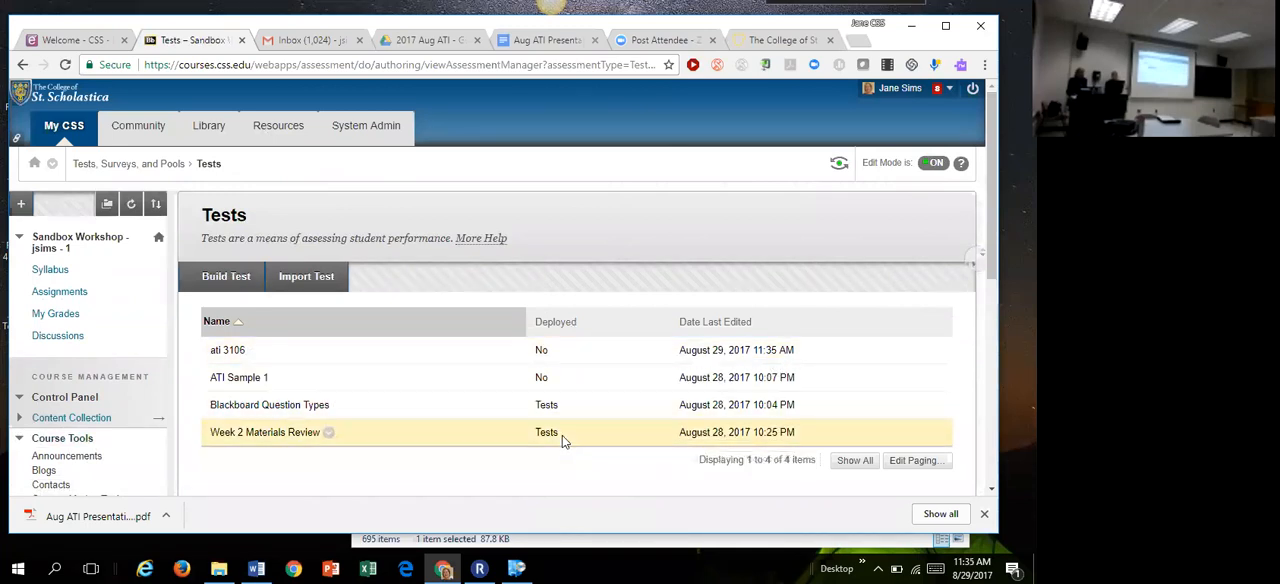
# Step: Deploy the existing test ati 3106 in the Tests folder of the course's Assignments area
pyautogui.click(62, 291)
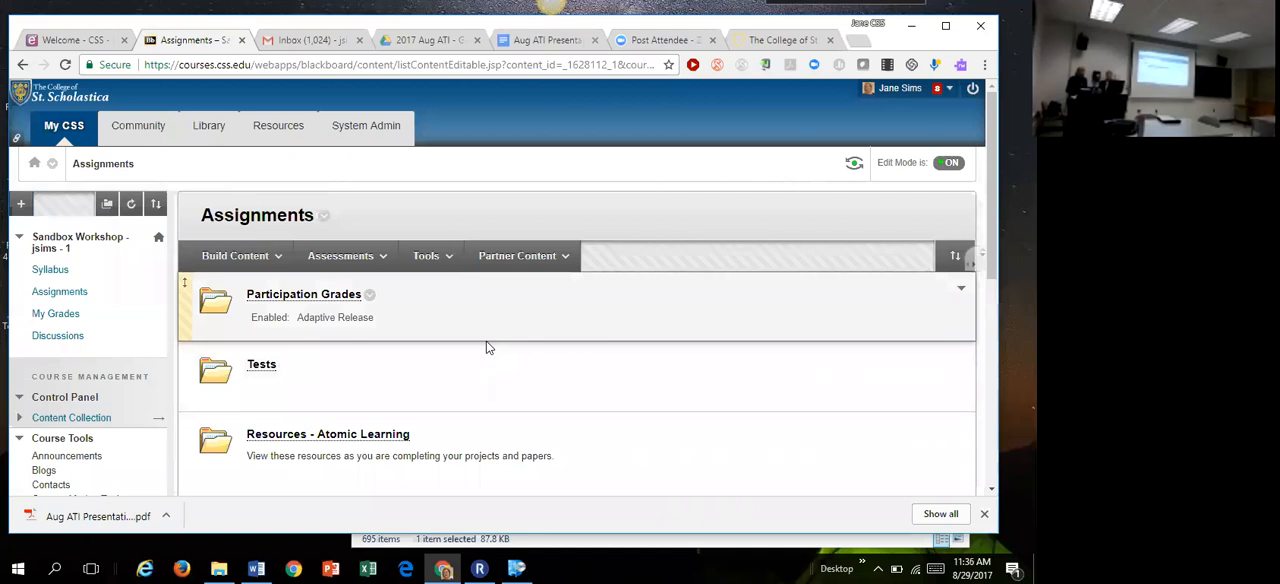
pyautogui.click(262, 365)
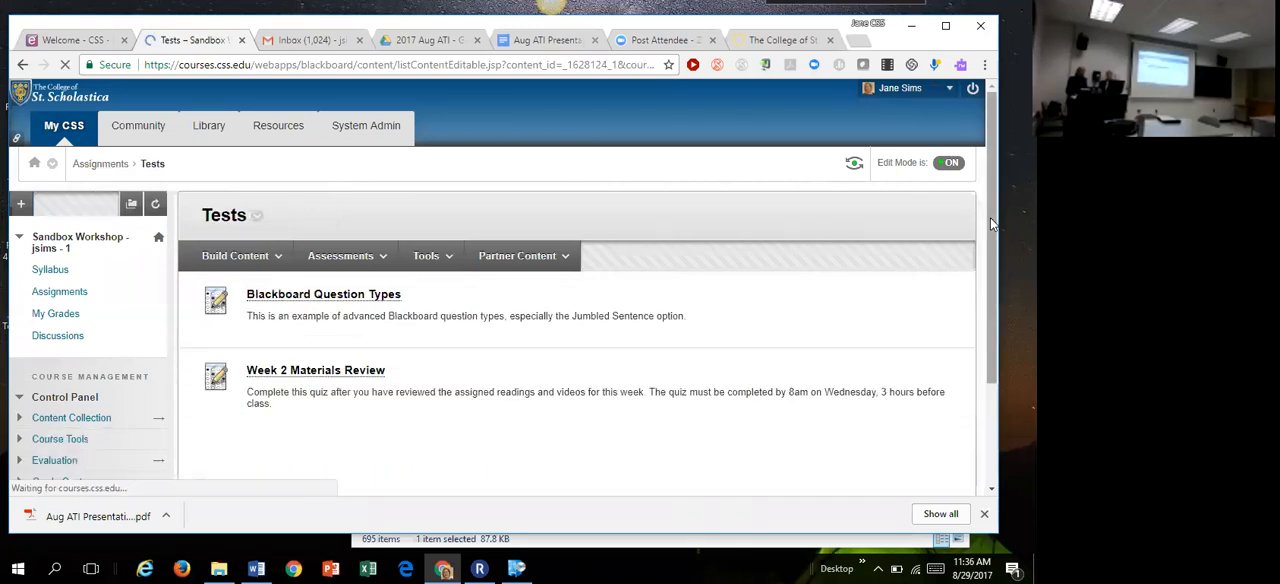
pyautogui.moveTo(990, 213); pyautogui.dragTo(986, 283)
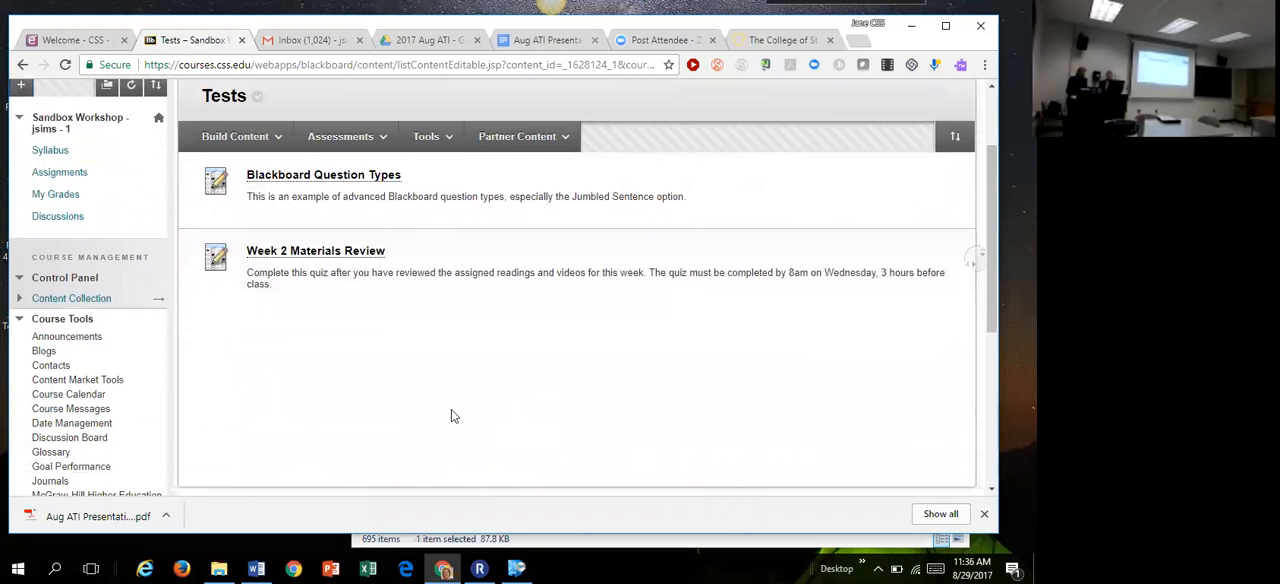
pyautogui.click(350, 140)
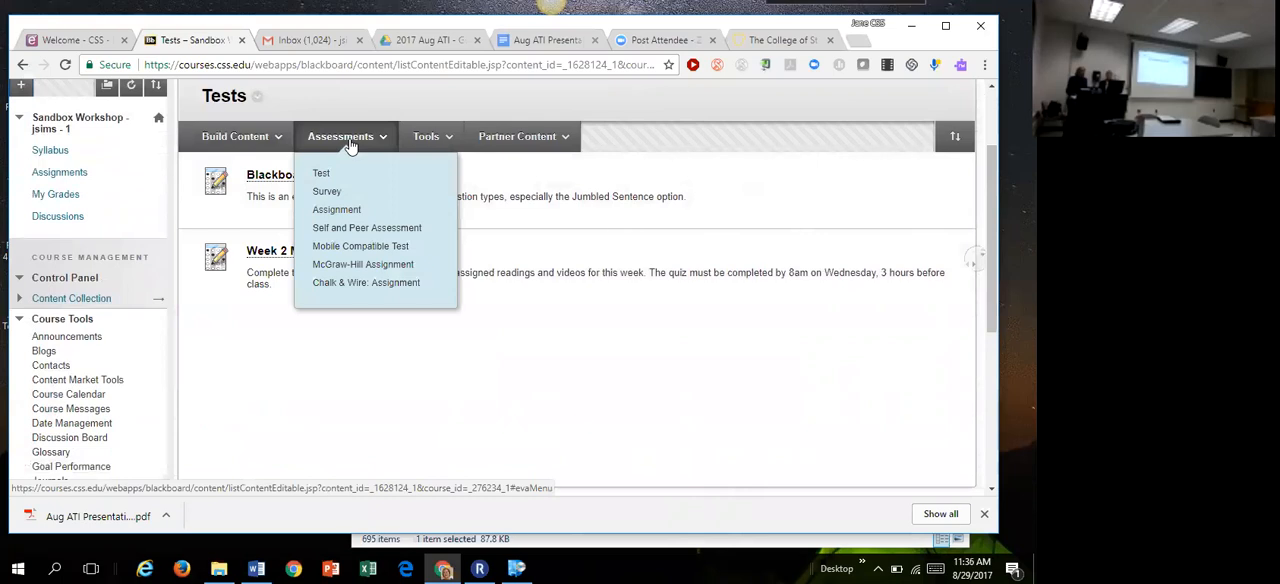
pyautogui.click(330, 176)
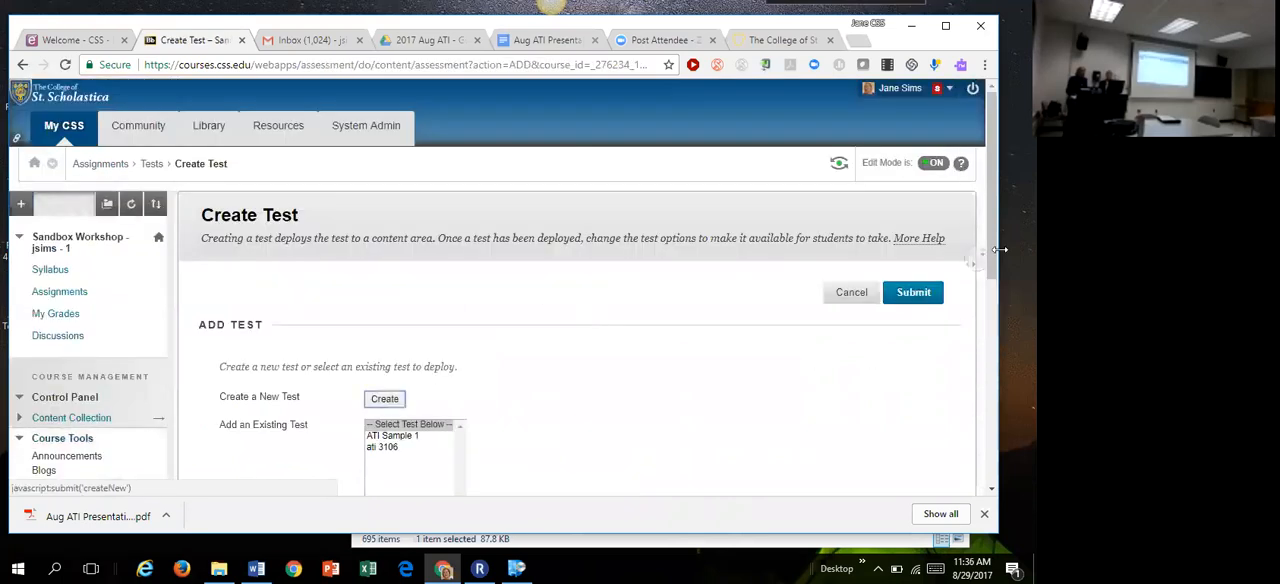
pyautogui.moveTo(992, 251); pyautogui.dragTo(992, 302)
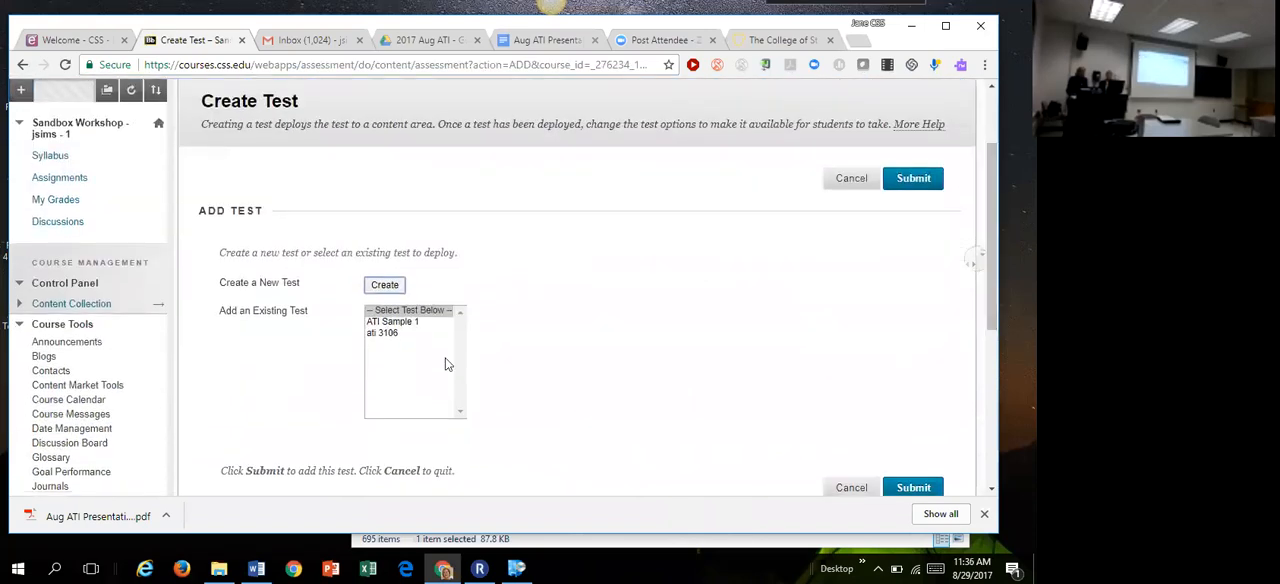
pyautogui.click(383, 334)
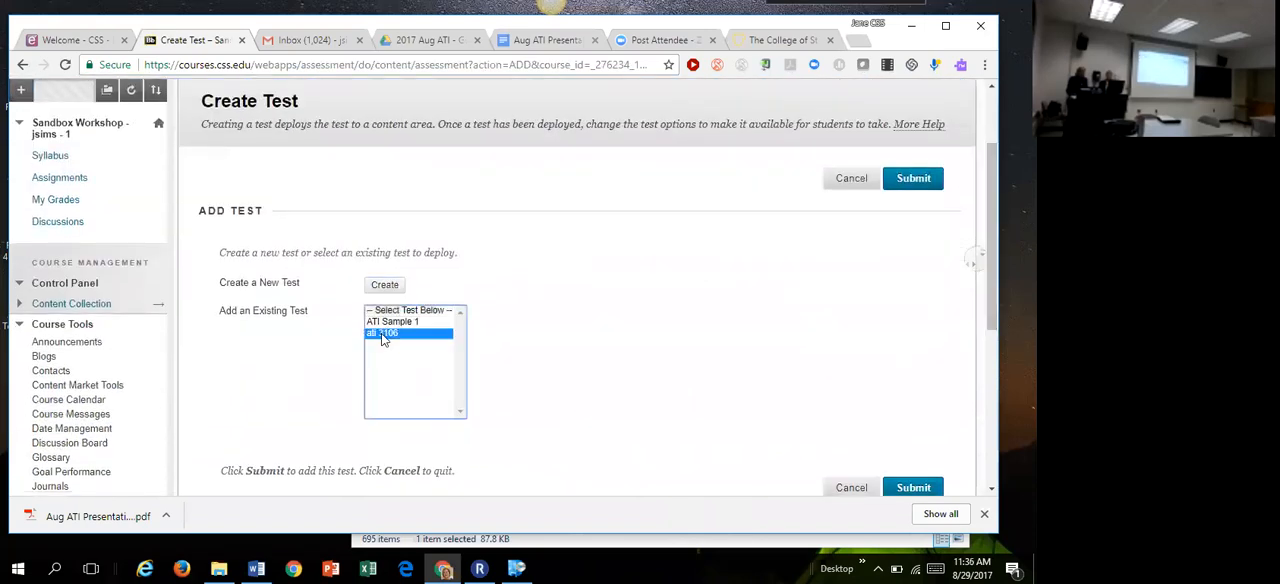
pyautogui.click(925, 490)
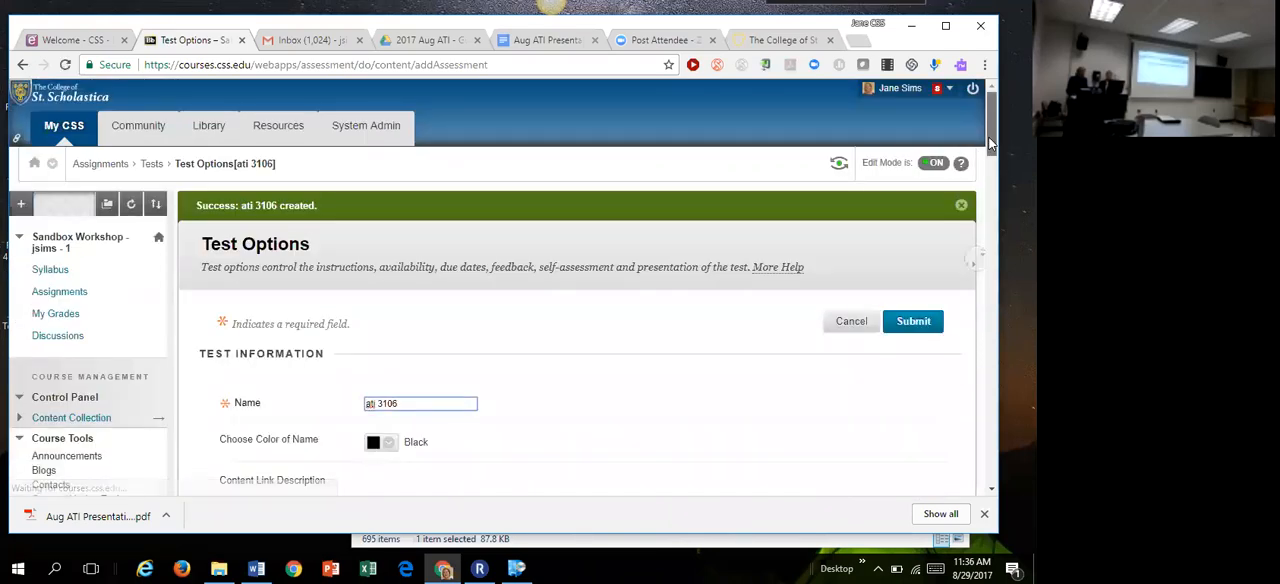
# Step: Replace the test's content link description with "There are 15 questions and you have 2 attempts."
pyautogui.scroll(-1, 990, 145)
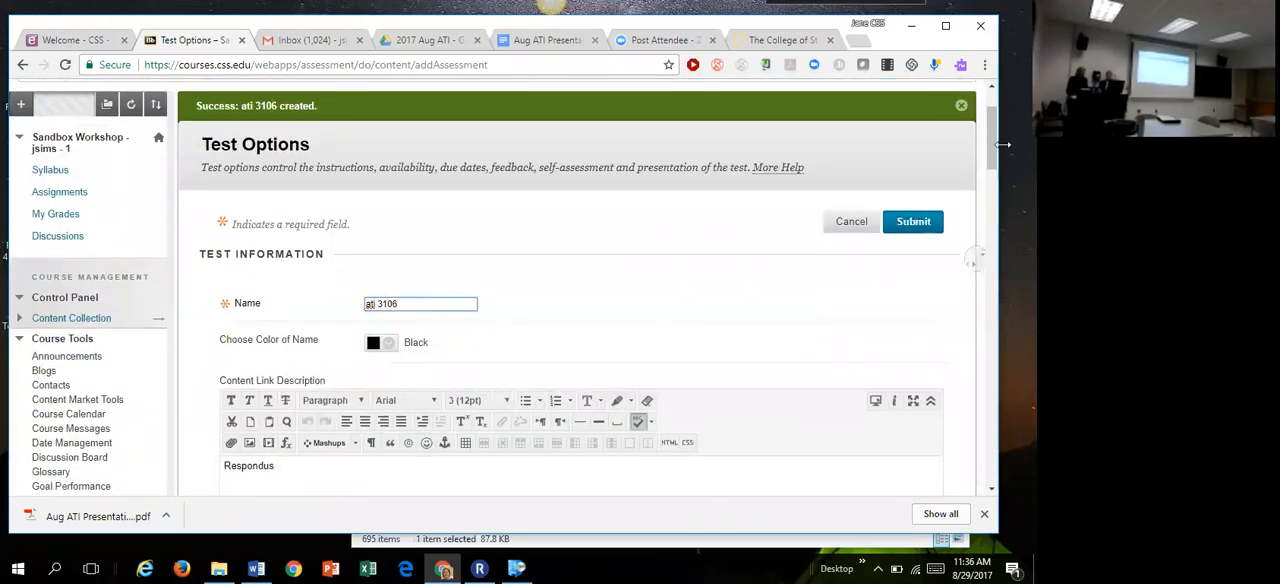
pyautogui.scroll(-2, 995, 160)
pyautogui.moveTo(305, 293); pyautogui.dragTo(177, 300)
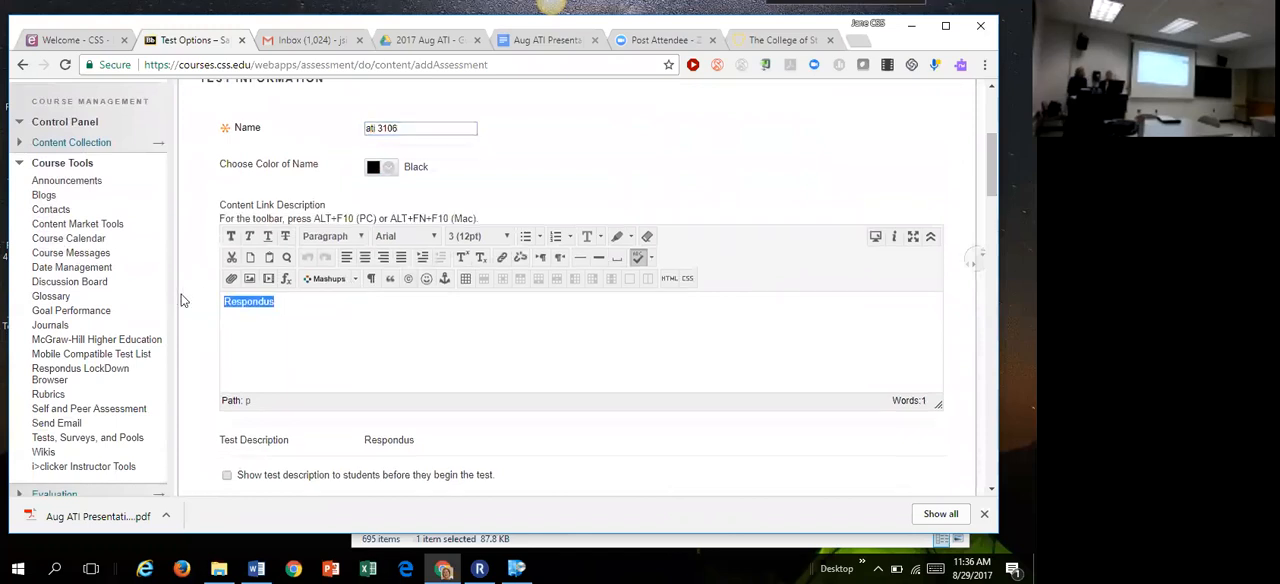
pyautogui.press('BackSpace')
pyautogui.write('There are 15 quetion')
pyautogui.press('BackSpace')
pyautogui.press('BackSpace')
pyautogui.press('BackSpace')
pyautogui.press('BackSpace')
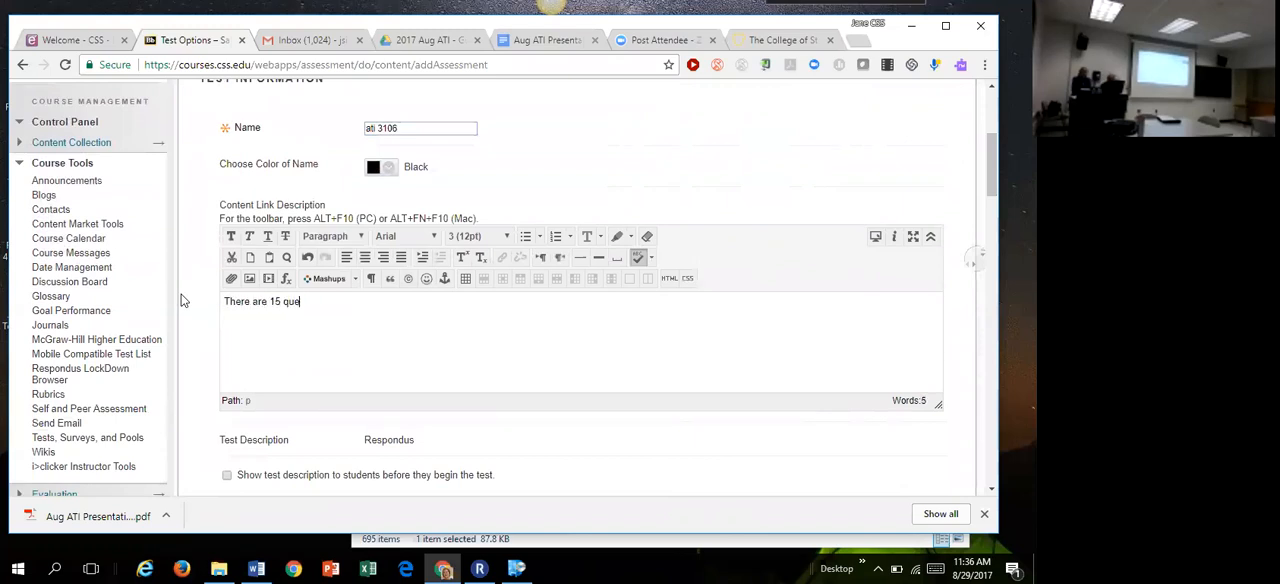
pyautogui.write('stions and you have 2 attempts')
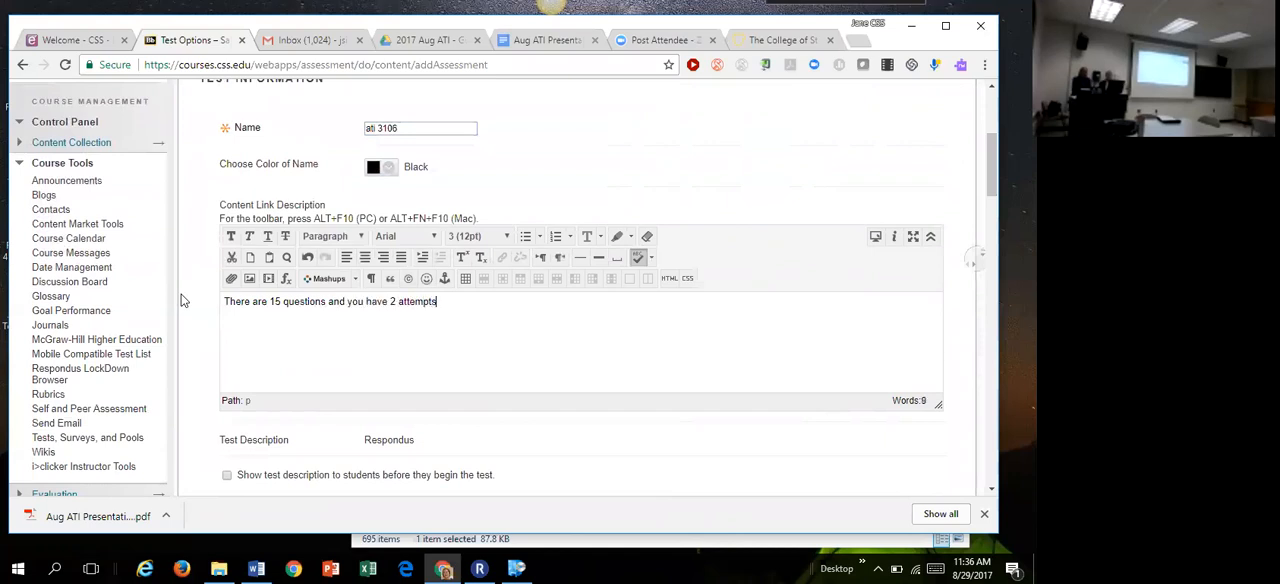
pyautogui.write('. Your score is an ')
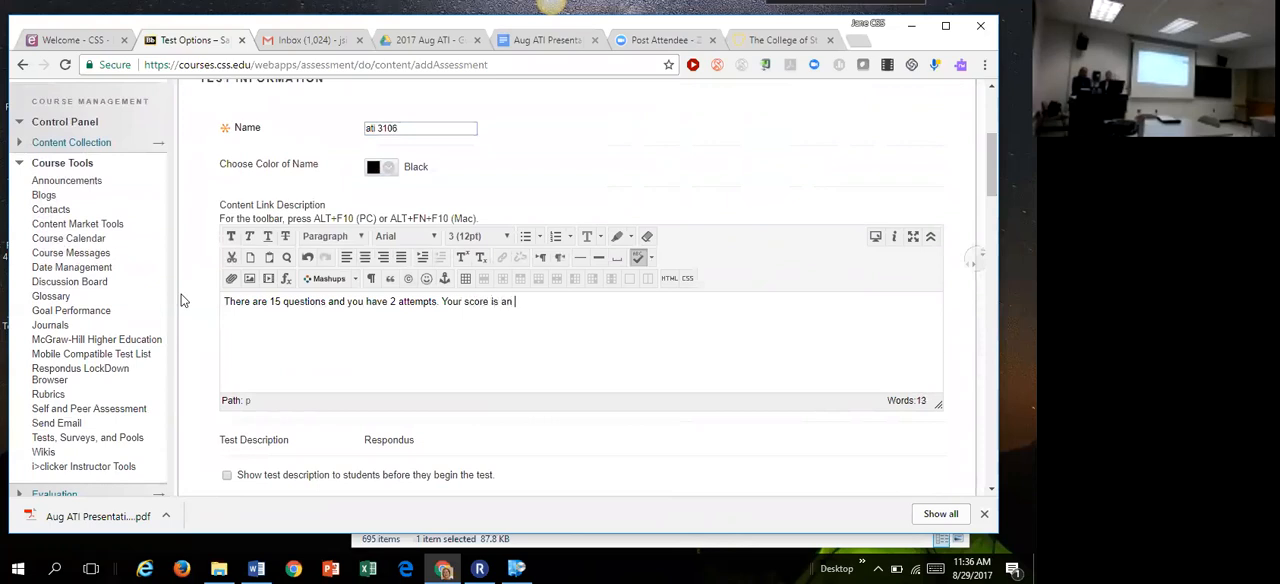
pyautogui.write('average of both attm')
# Step: Add the sentence "Your score is an average of both attempts." to the end of the content link description
pyautogui.press('BackSpace')
pyautogui.write('empts.')
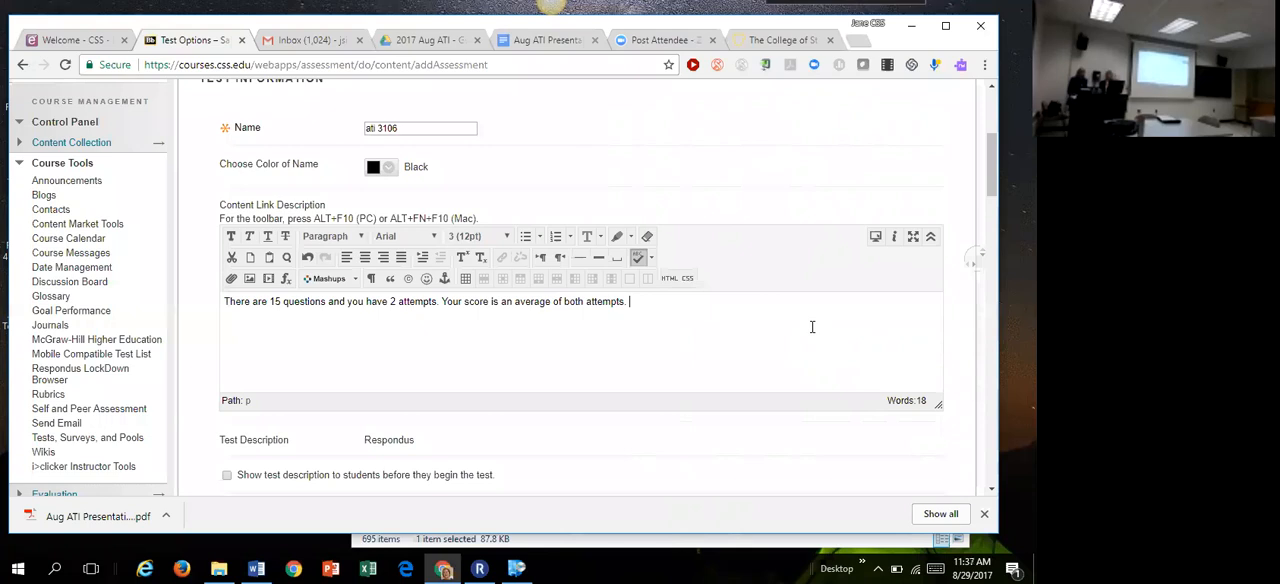
# Step: Set Open test in new window to No and make the test link available
pyautogui.moveTo(993, 188); pyautogui.dragTo(992, 225)
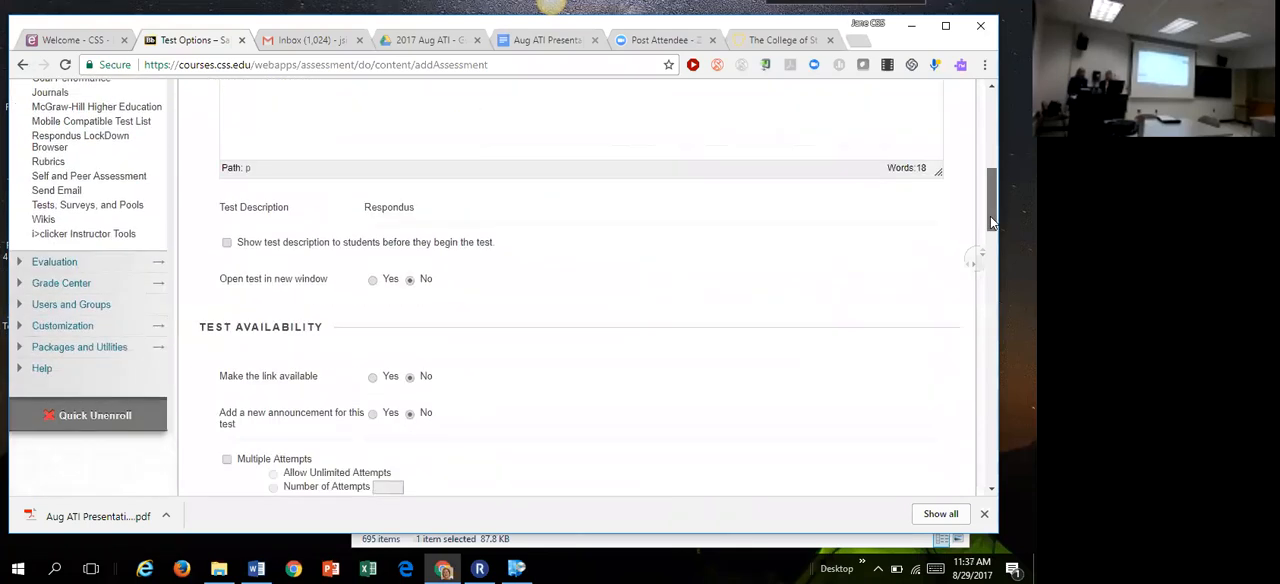
pyautogui.scroll(-2, 990, 221)
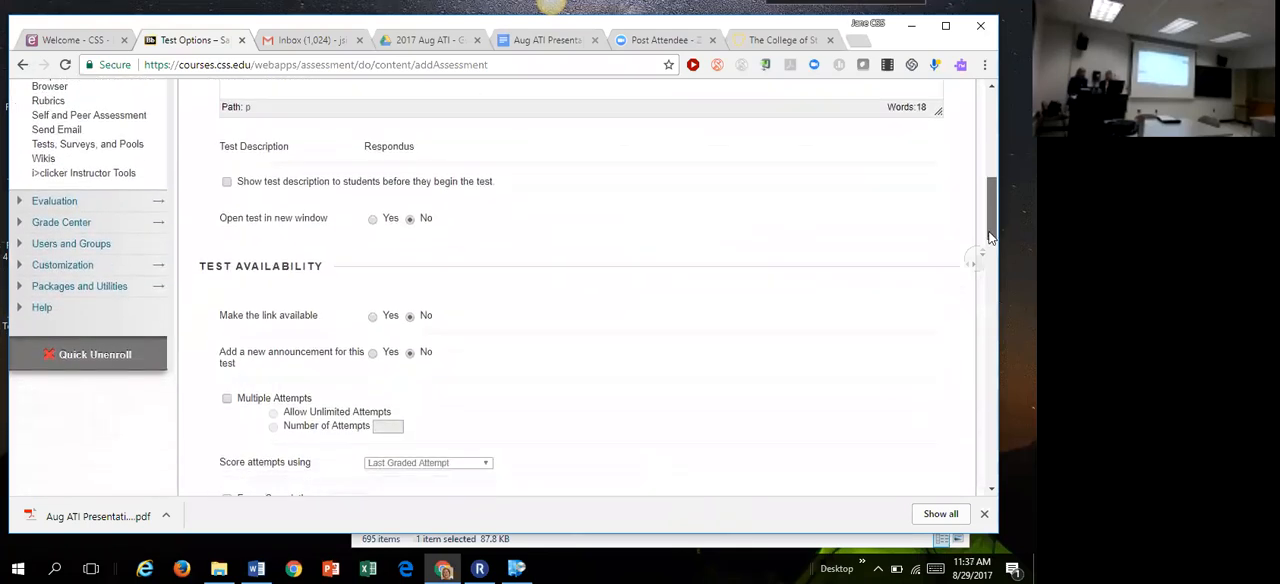
pyautogui.click(372, 184)
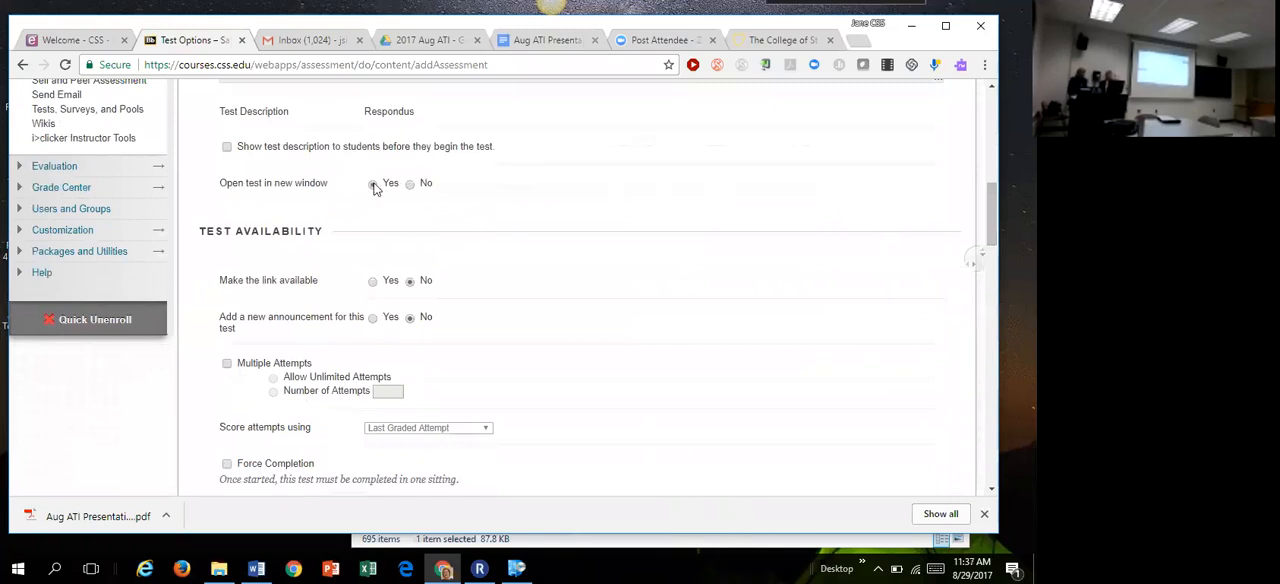
pyautogui.click(411, 186)
pyautogui.click(372, 281)
# Step: Allow multiple attempts on the test and set the number of attempts to 2
pyautogui.moveTo(992, 222); pyautogui.dragTo(993, 252)
pyautogui.click(227, 167)
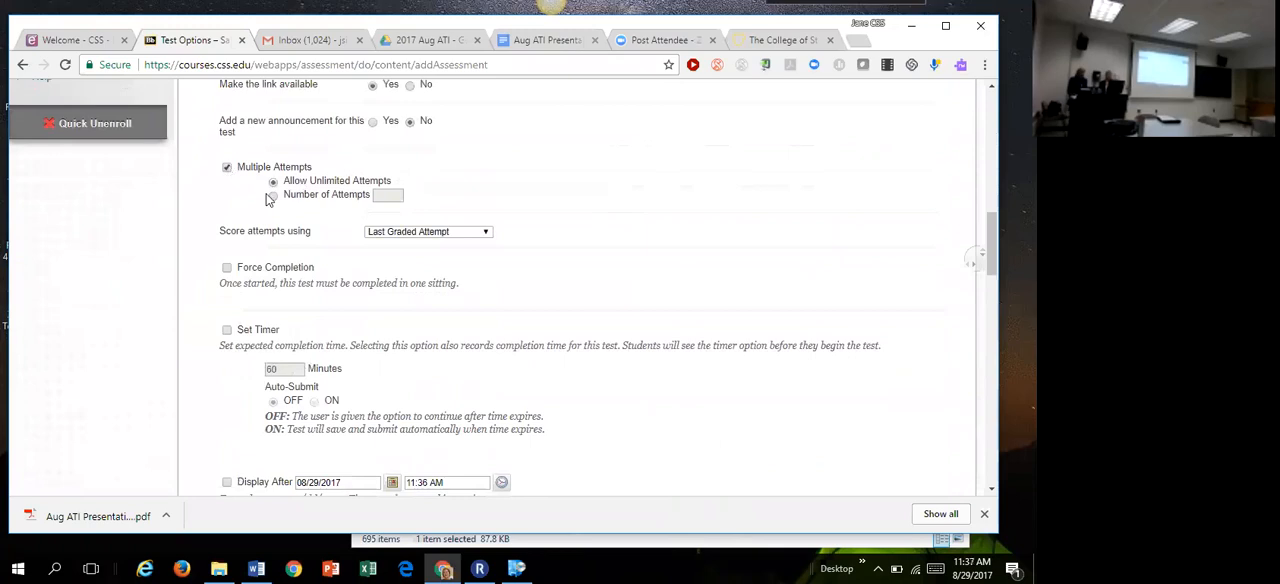
pyautogui.click(273, 195)
pyautogui.click(390, 195)
pyautogui.write('2')
pyautogui.click(621, 204)
# Step: Try the Set Timer option with its minutes field, and turn the timer off again
pyautogui.moveTo(992, 243); pyautogui.dragTo(990, 268)
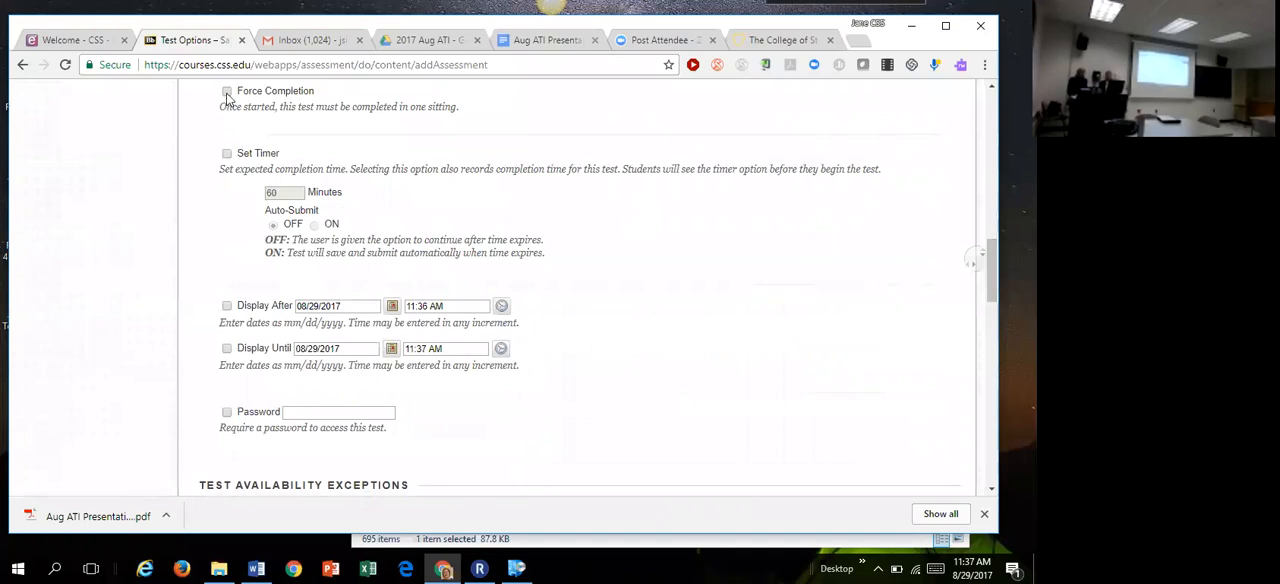
pyautogui.click(226, 153)
pyautogui.moveTo(279, 191); pyautogui.dragTo(237, 198)
pyautogui.click(281, 183)
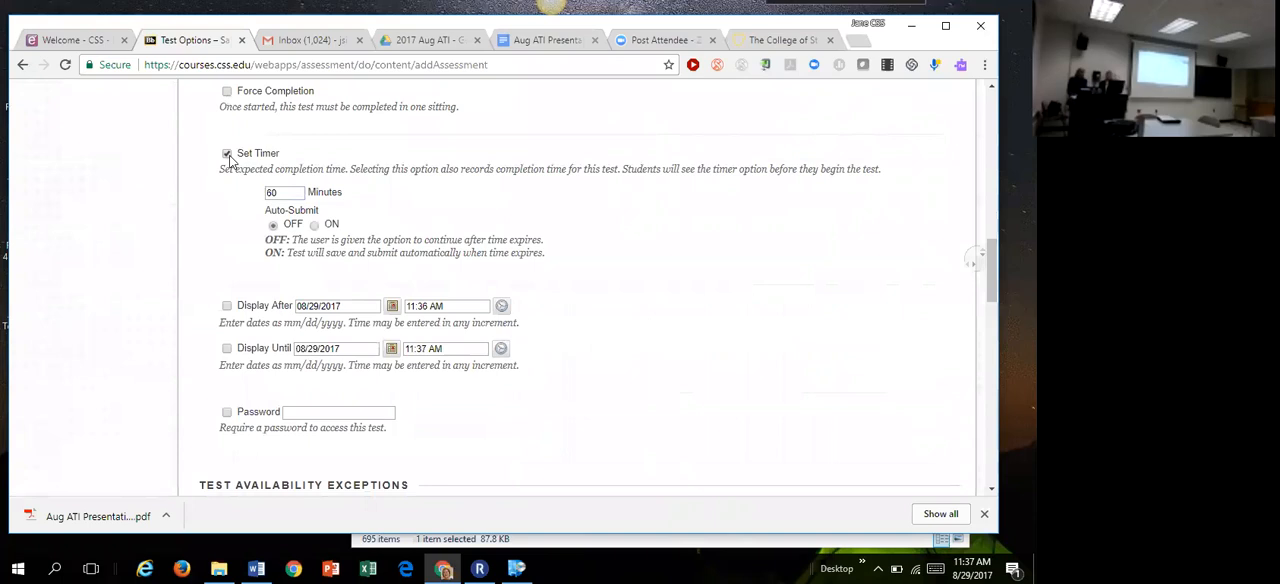
pyautogui.click(283, 197)
pyautogui.moveTo(282, 197); pyautogui.dragTo(256, 197)
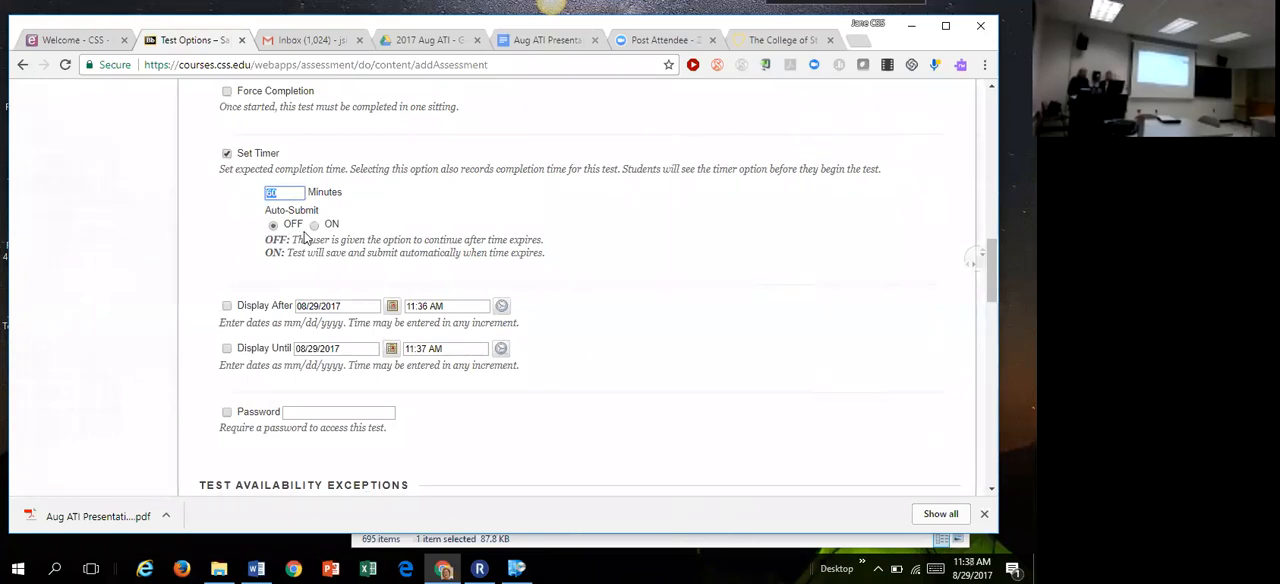
pyautogui.click(175, 177)
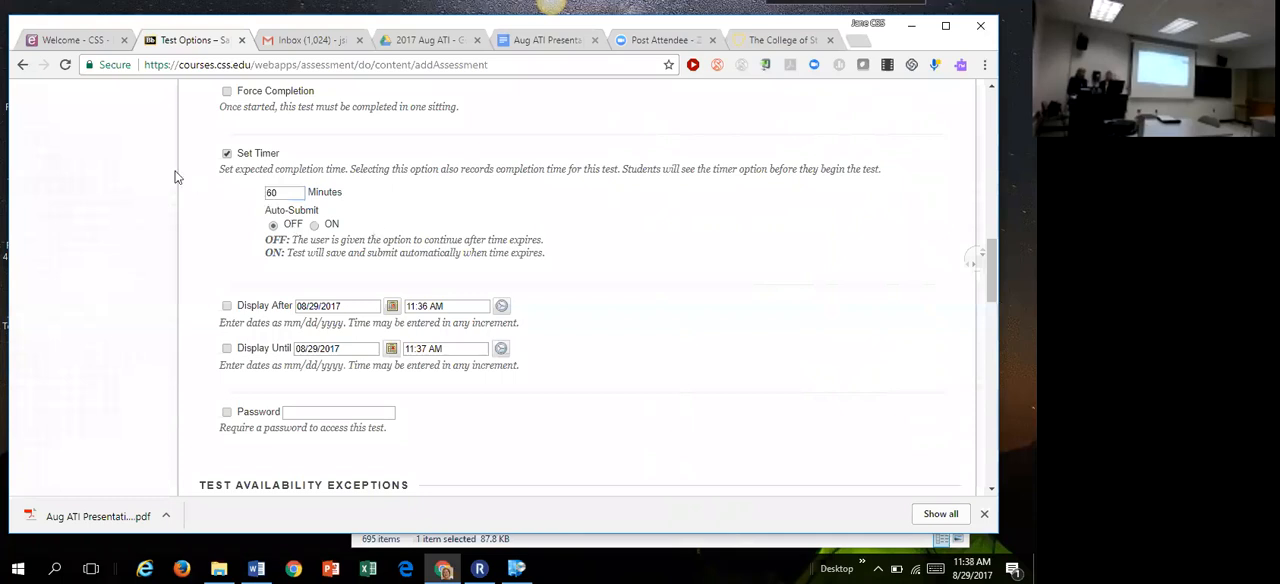
pyautogui.click(226, 154)
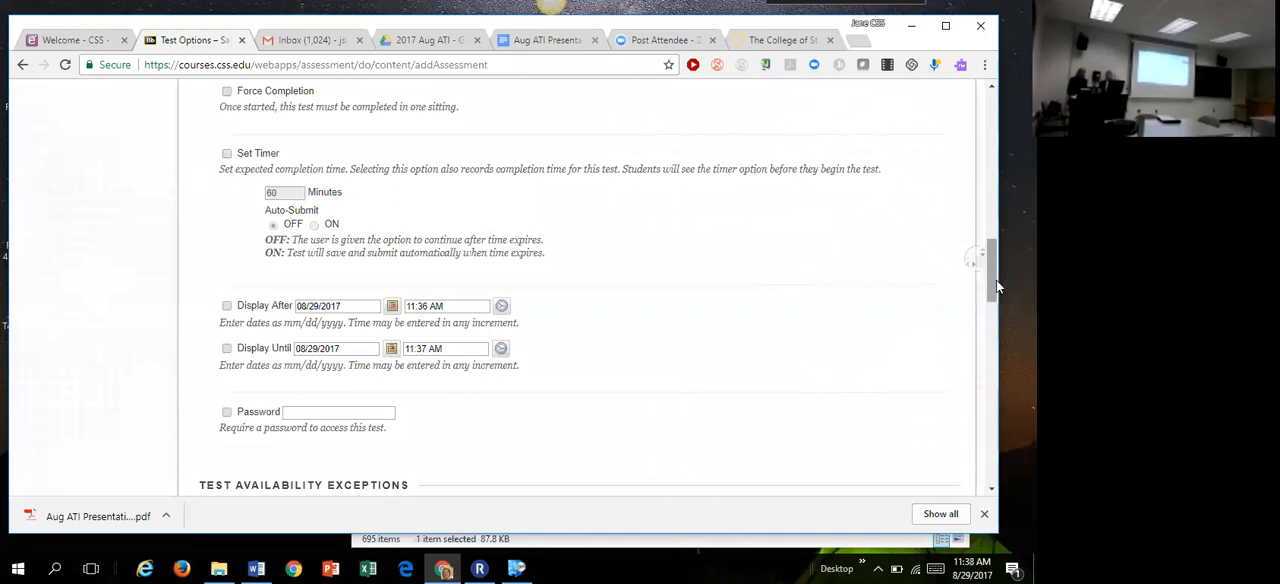
# Step: Try the Display After and Display Until date restrictions, and turn both off again
pyautogui.scroll(-2, 996, 280)
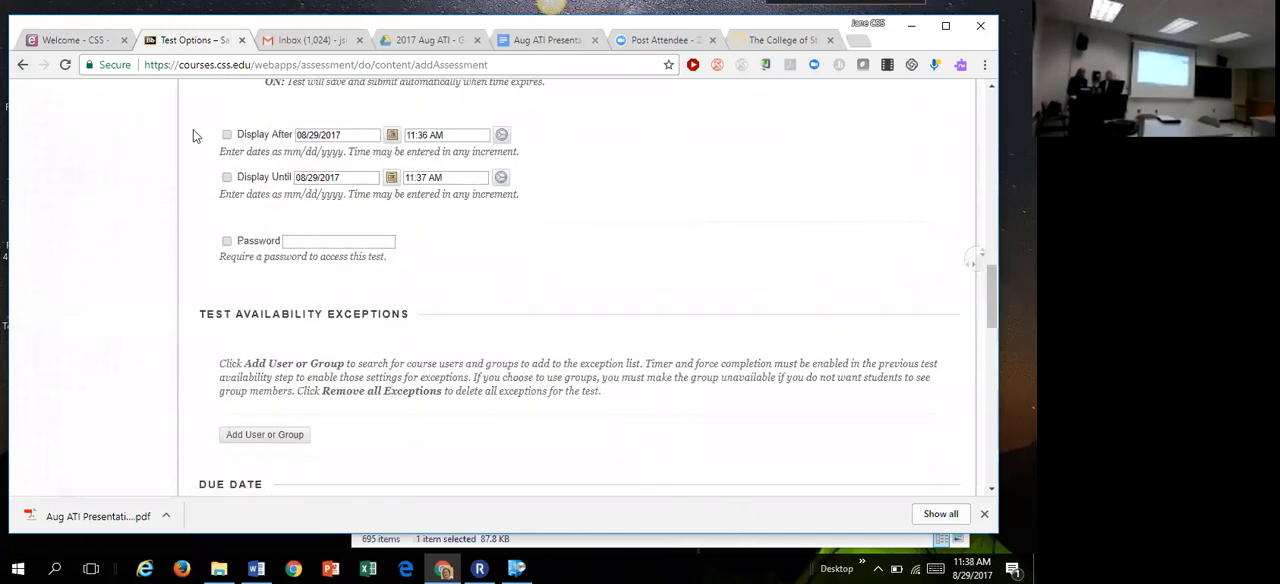
pyautogui.click(227, 135)
pyautogui.click(228, 178)
pyautogui.click(226, 177)
pyautogui.click(226, 134)
# Step: Add a student to the test availability exceptions
pyautogui.moveTo(990, 313); pyautogui.dragTo(981, 342)
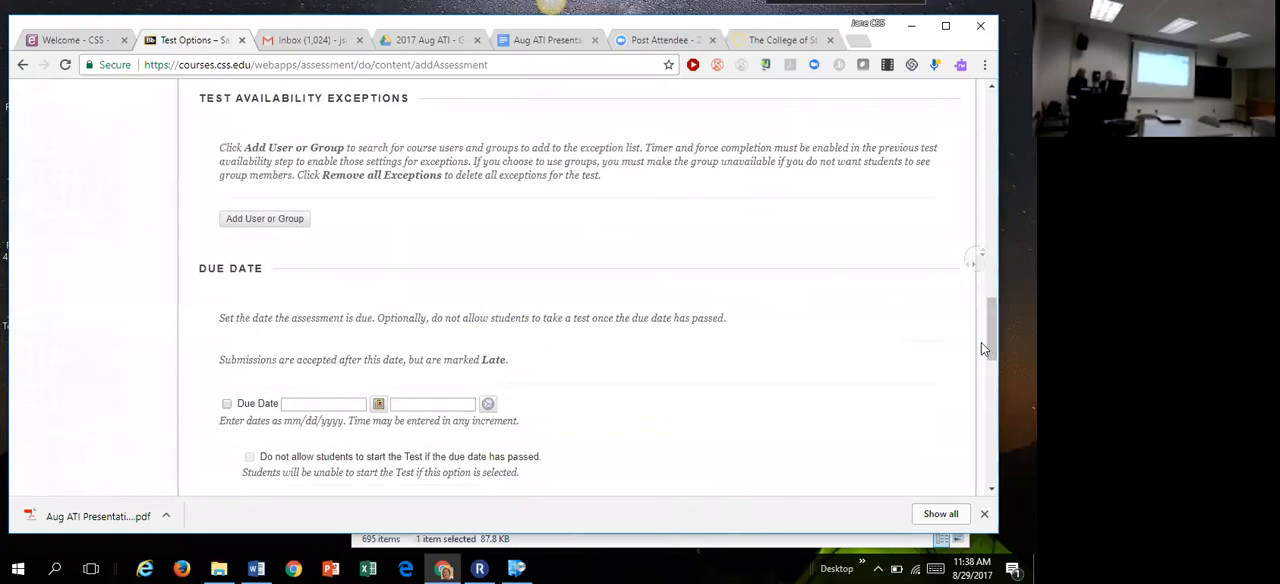
pyautogui.click(263, 222)
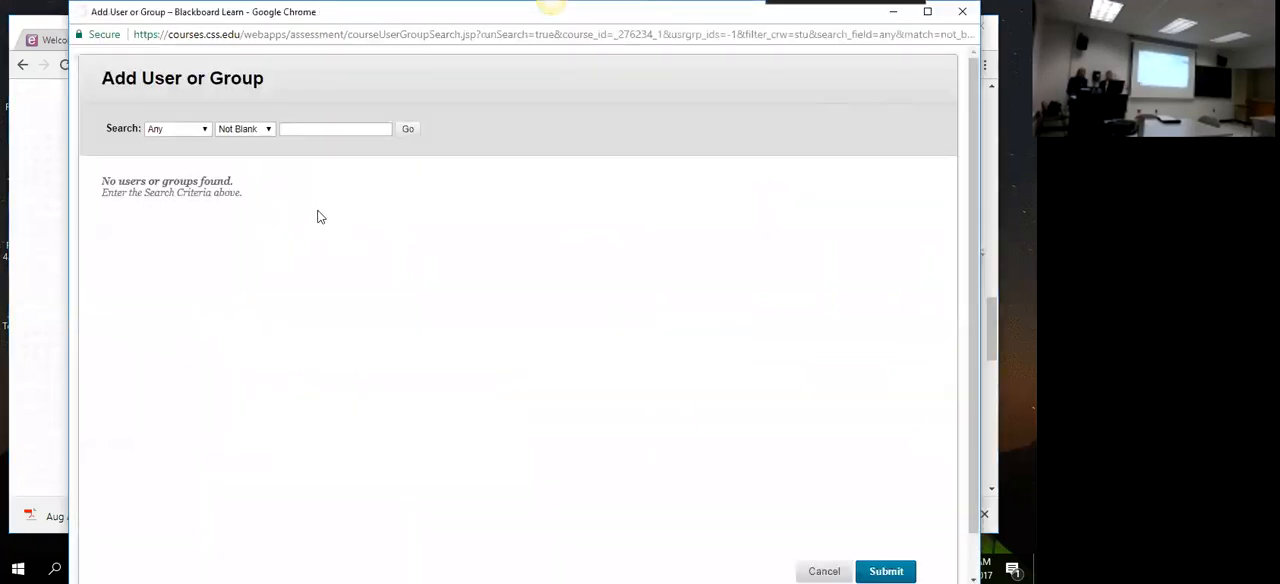
pyautogui.click(112, 214)
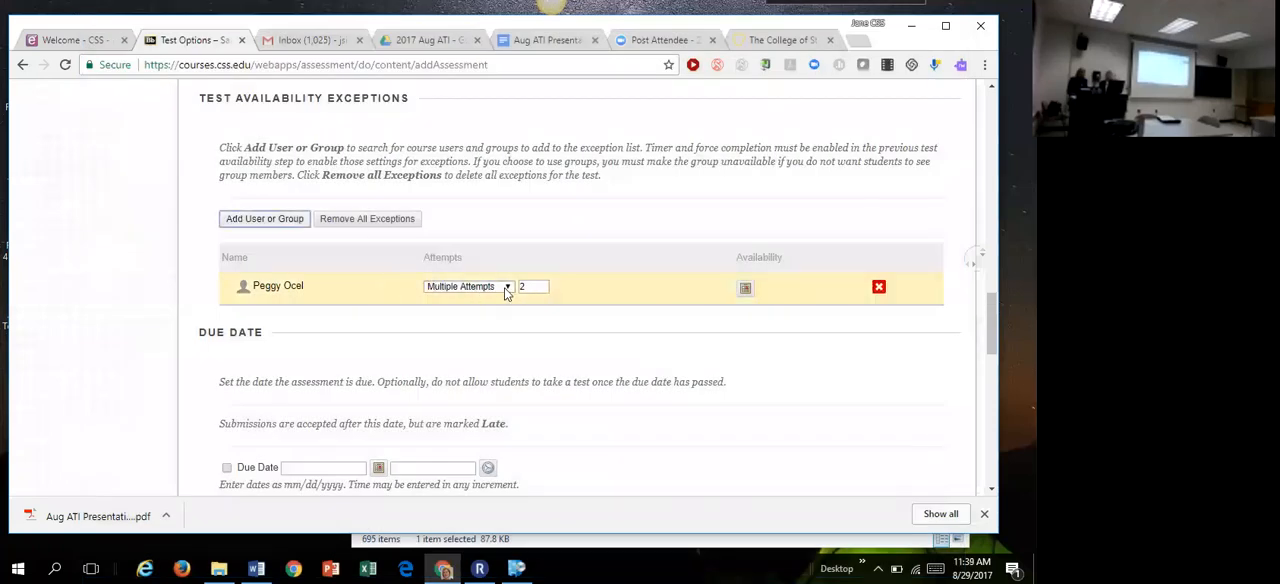
# Step: Give the excepted student unlimited attempts, and view the exception's availability date settings without changing them
pyautogui.click(507, 288)
pyautogui.click(465, 322)
pyautogui.click(745, 288)
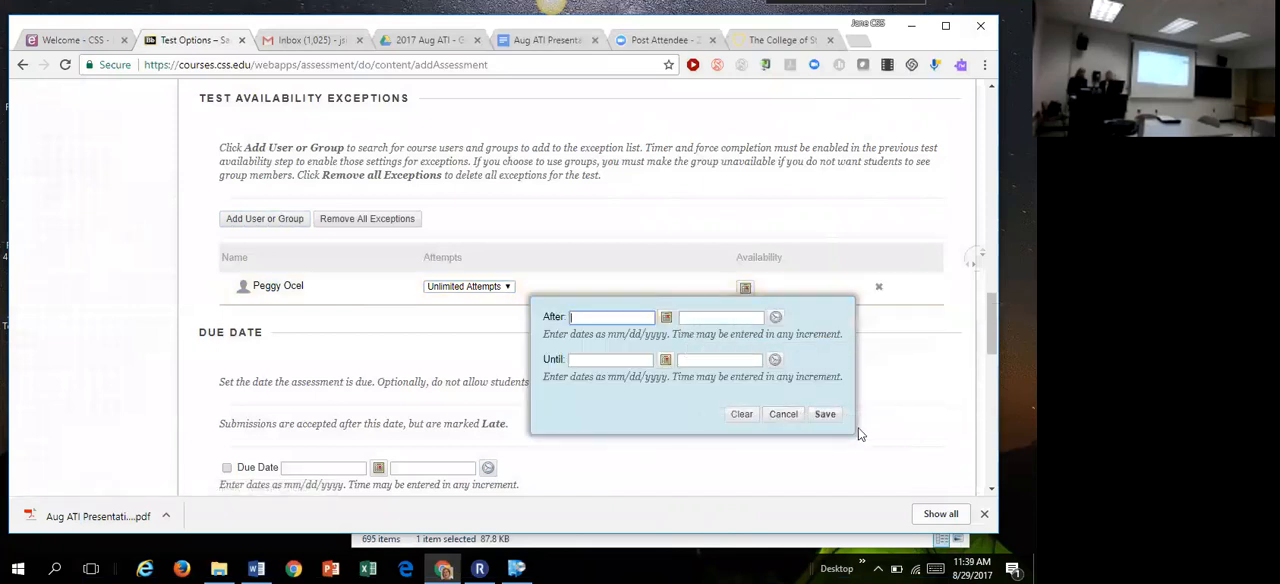
pyautogui.click(786, 414)
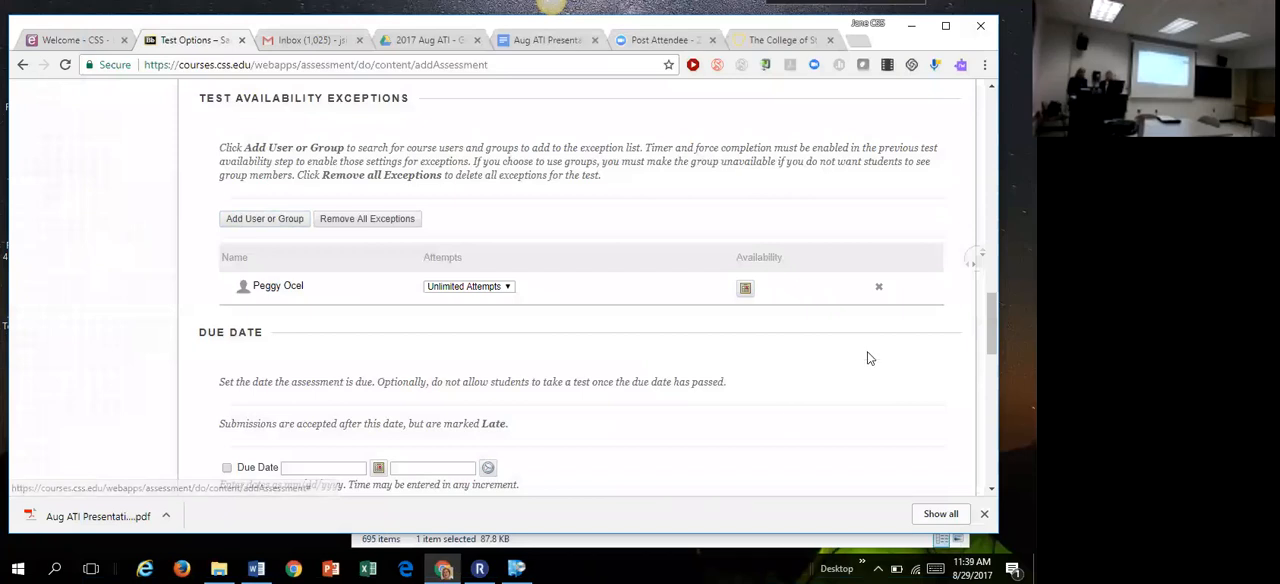
# Step: Turn on the due date for the test, keeping the default date and time
pyautogui.moveTo(990, 310); pyautogui.dragTo(981, 357)
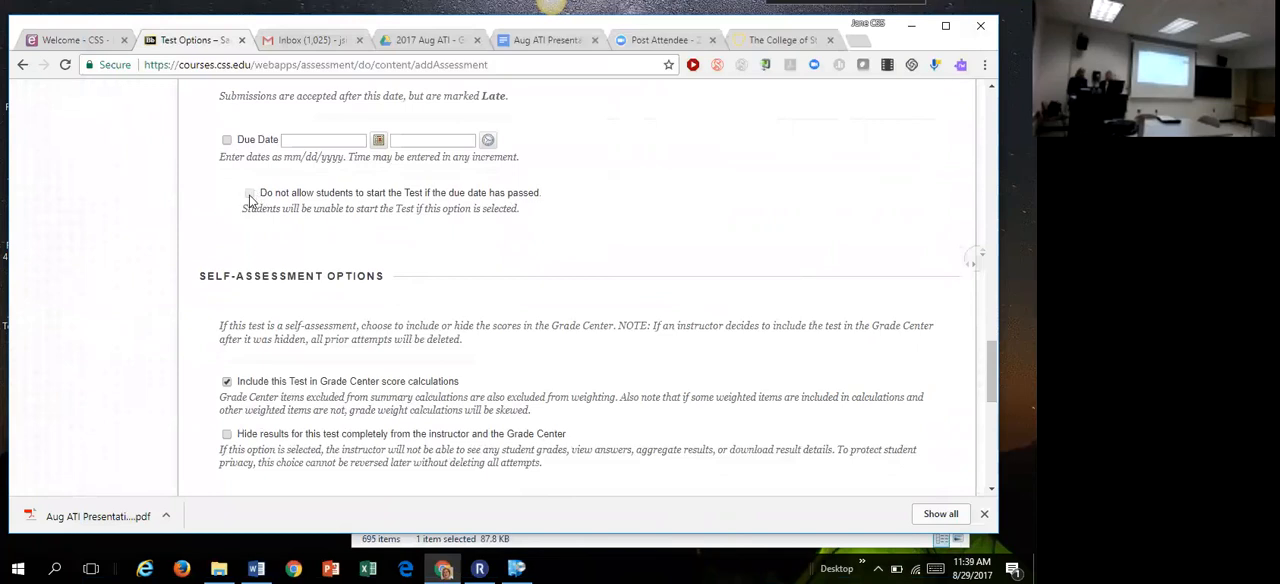
pyautogui.click(226, 140)
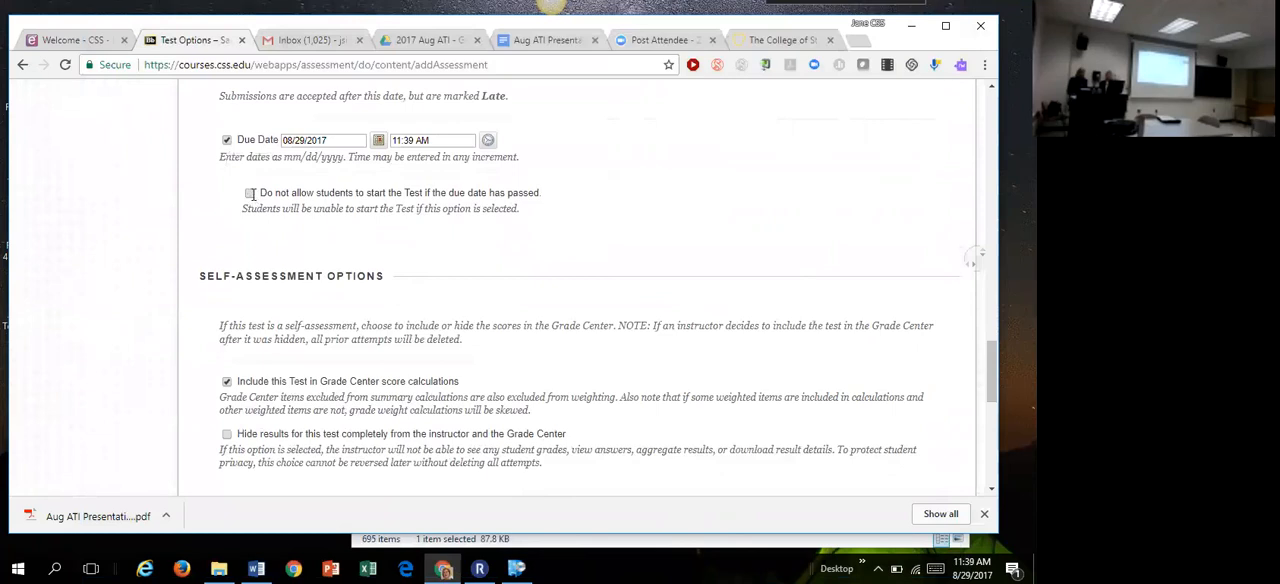
# Step: Examine the self-assessment options for including the test in Grade Center score calculations and hiding its results completely
pyautogui.moveTo(990, 353); pyautogui.dragTo(990, 393)
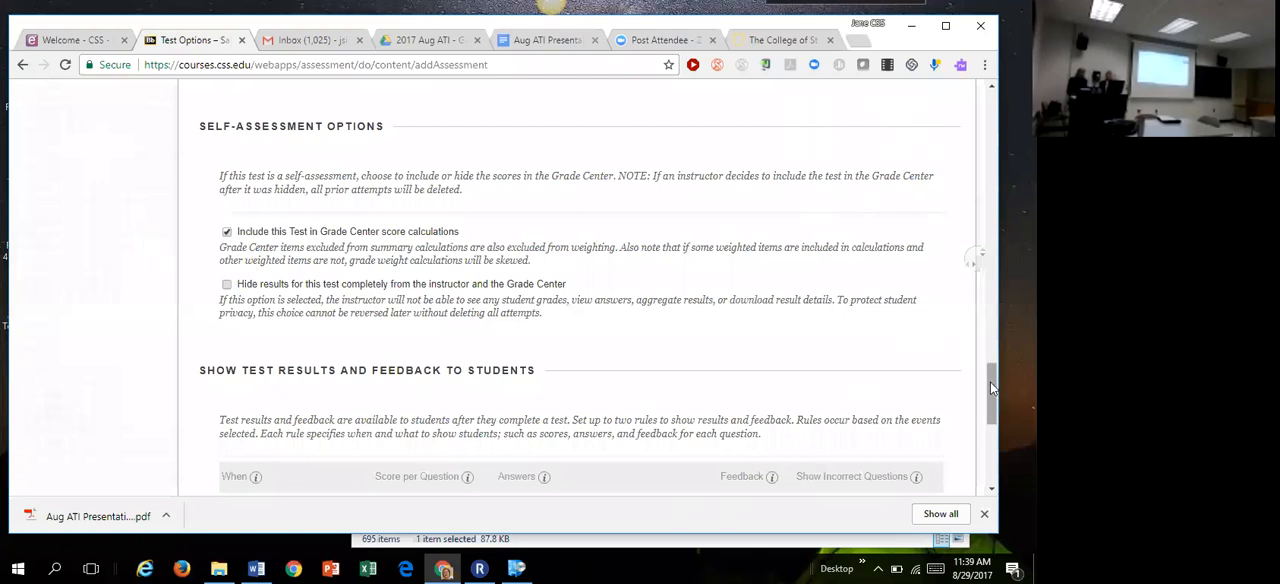
pyautogui.scroll(-1, 990, 382)
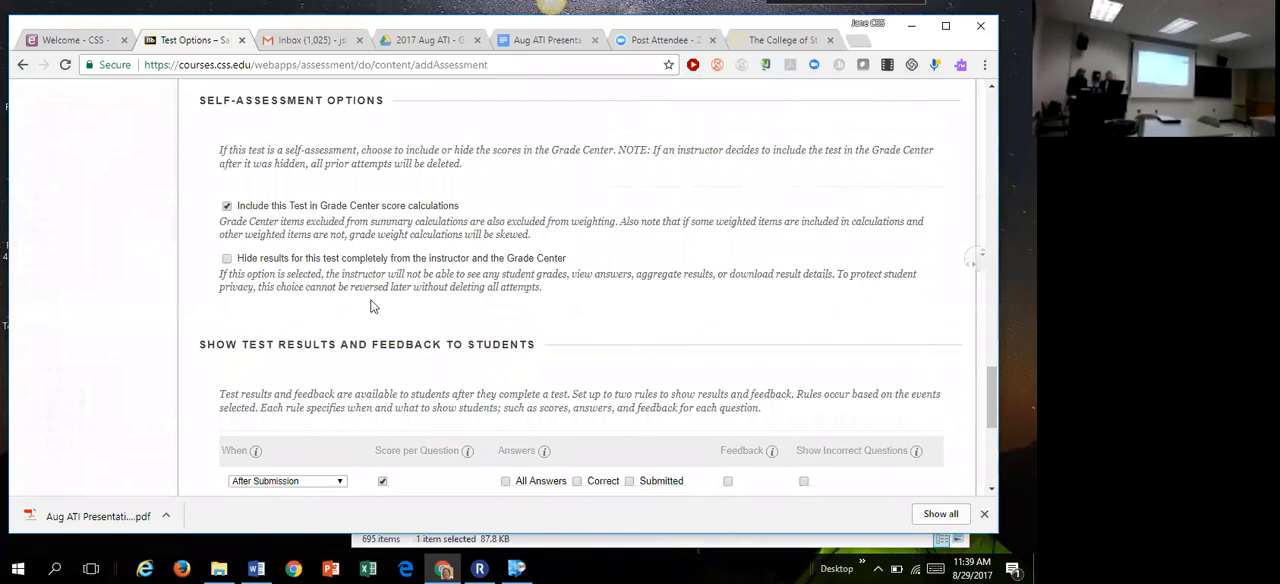
pyautogui.moveTo(241, 258); pyautogui.dragTo(578, 270)
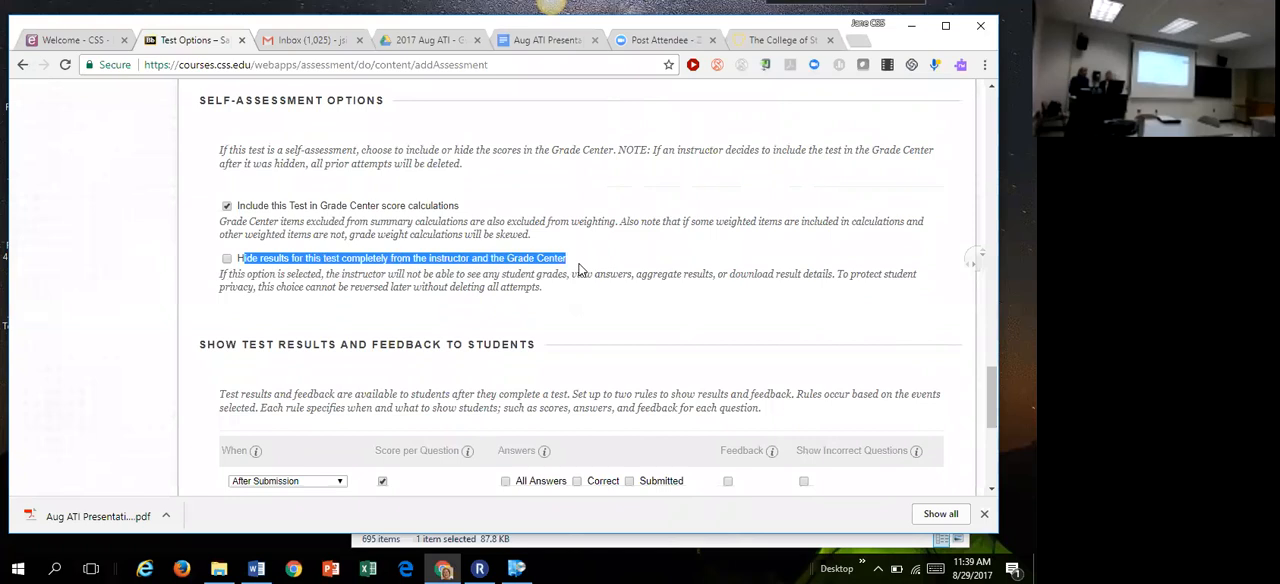
pyautogui.click(498, 197)
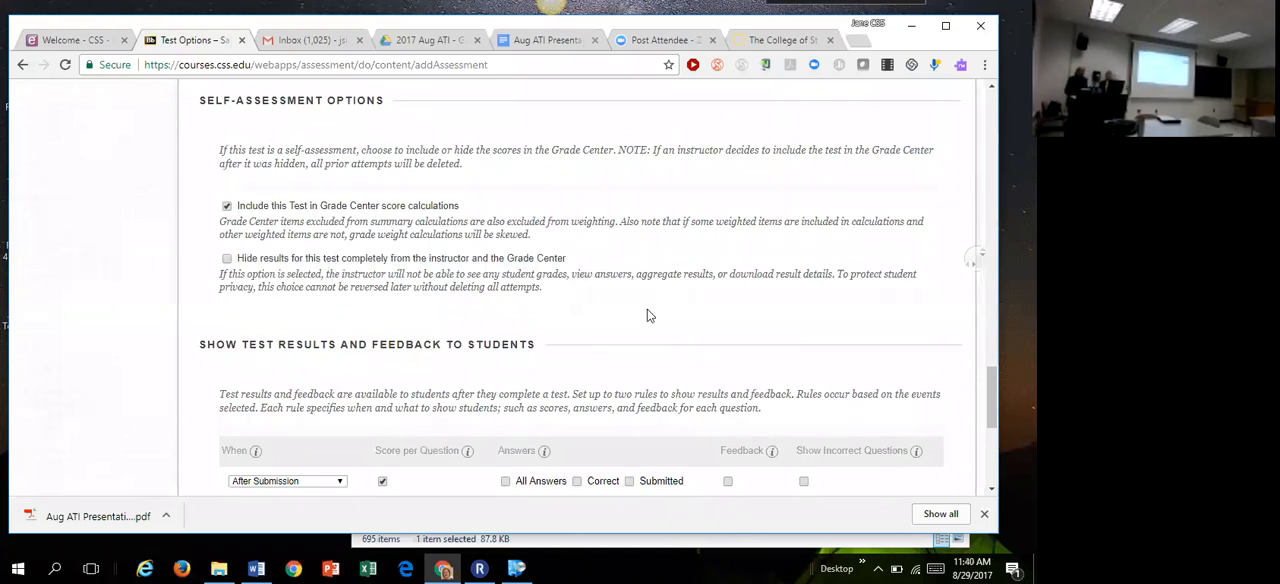
# Step: Open the timing choices of the first rule for showing test results and feedback to students
pyautogui.moveTo(990, 392); pyautogui.dragTo(981, 424)
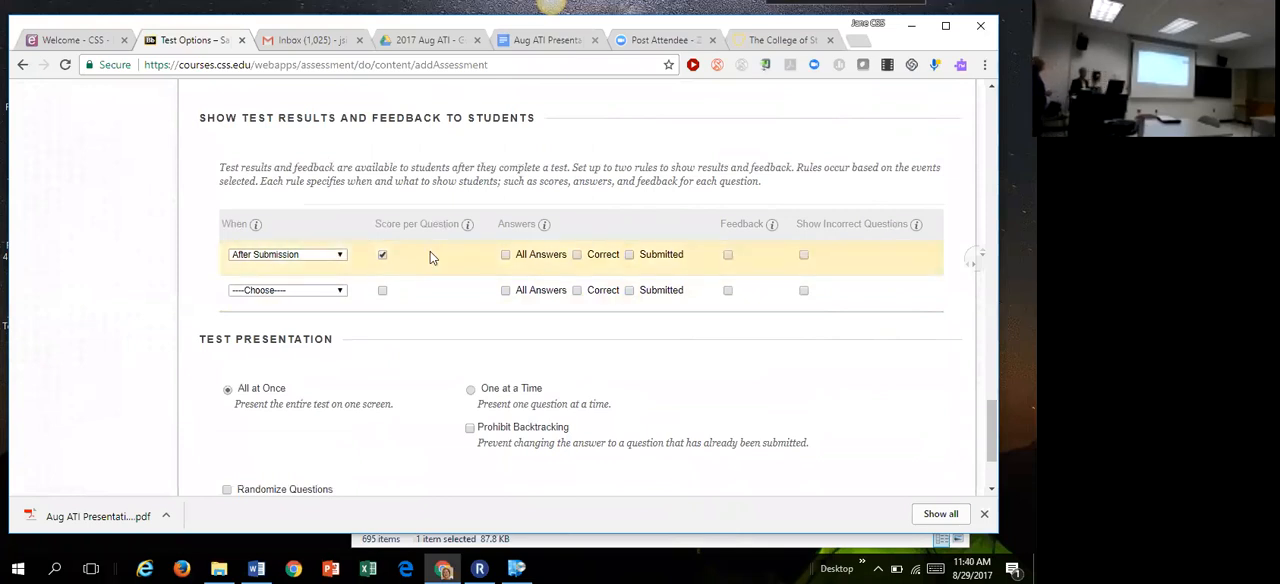
pyautogui.click(340, 258)
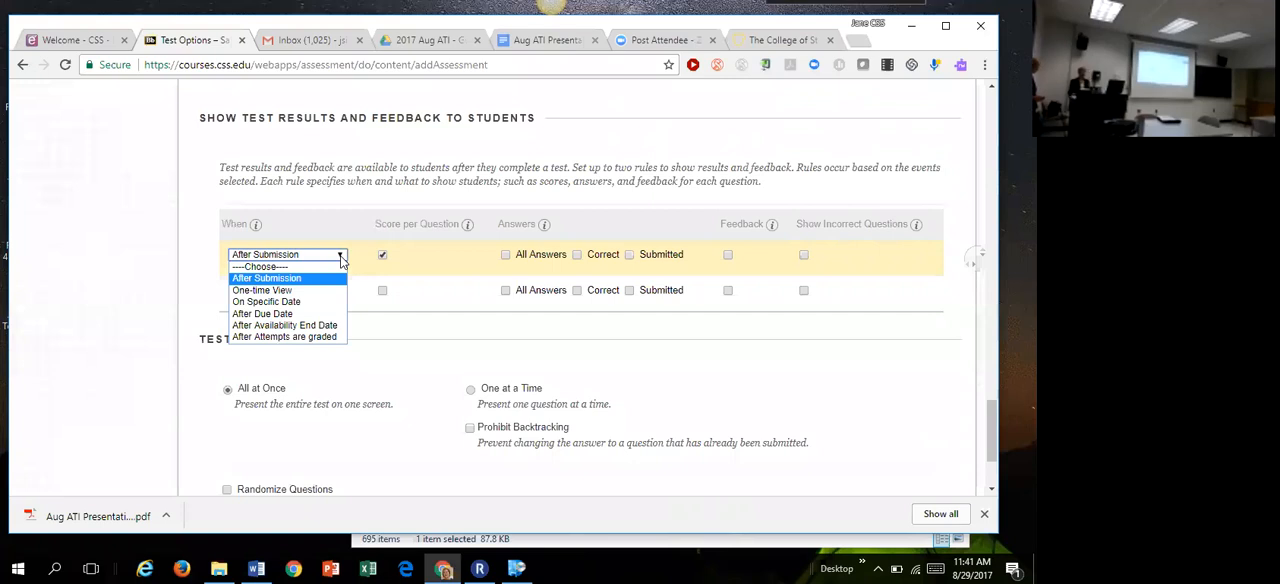
# Step: Show submitted answers and incorrect questions without scores per question under two feedback rules: After Submission and After Attempts are graded
pyautogui.click(341, 258)
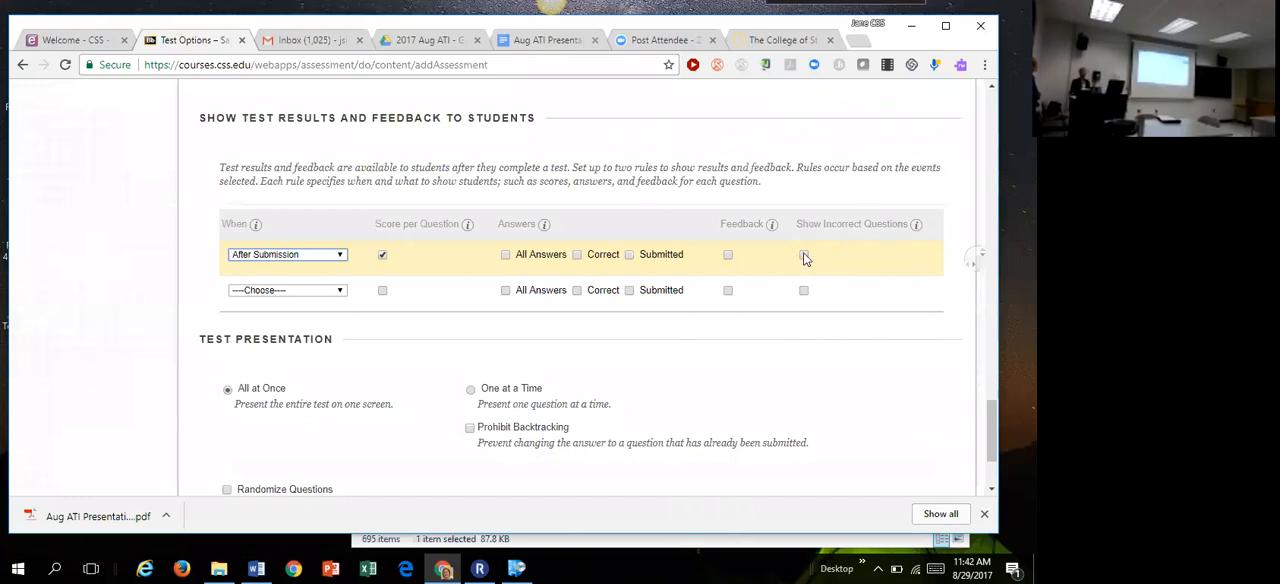
pyautogui.click(804, 256)
pyautogui.click(630, 256)
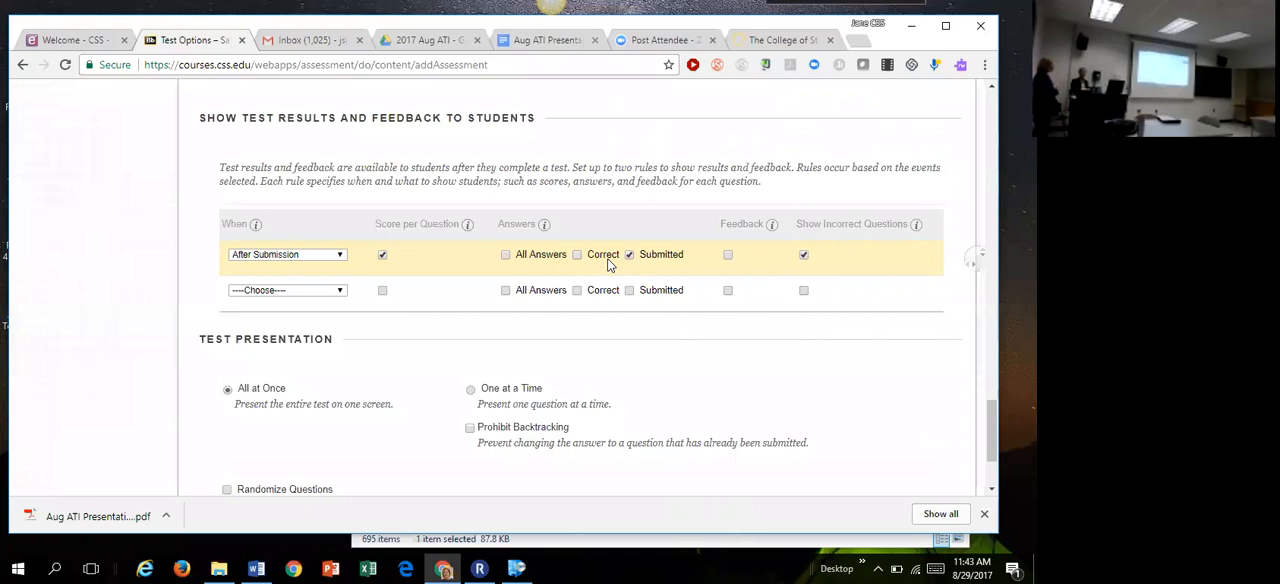
pyautogui.click(383, 256)
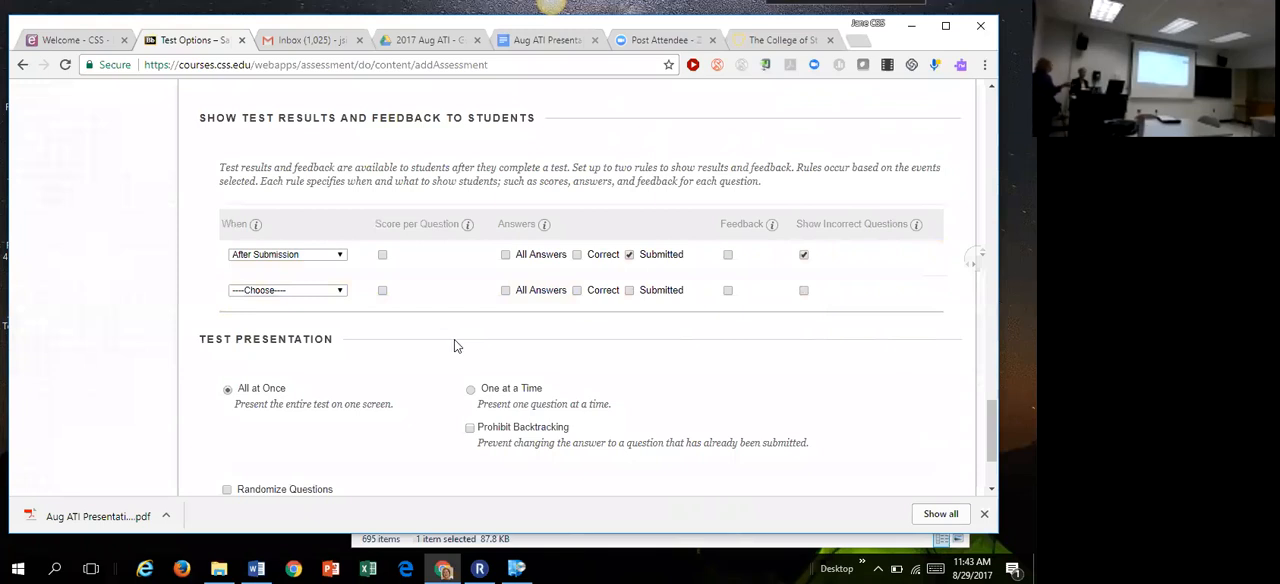
pyautogui.click(340, 291)
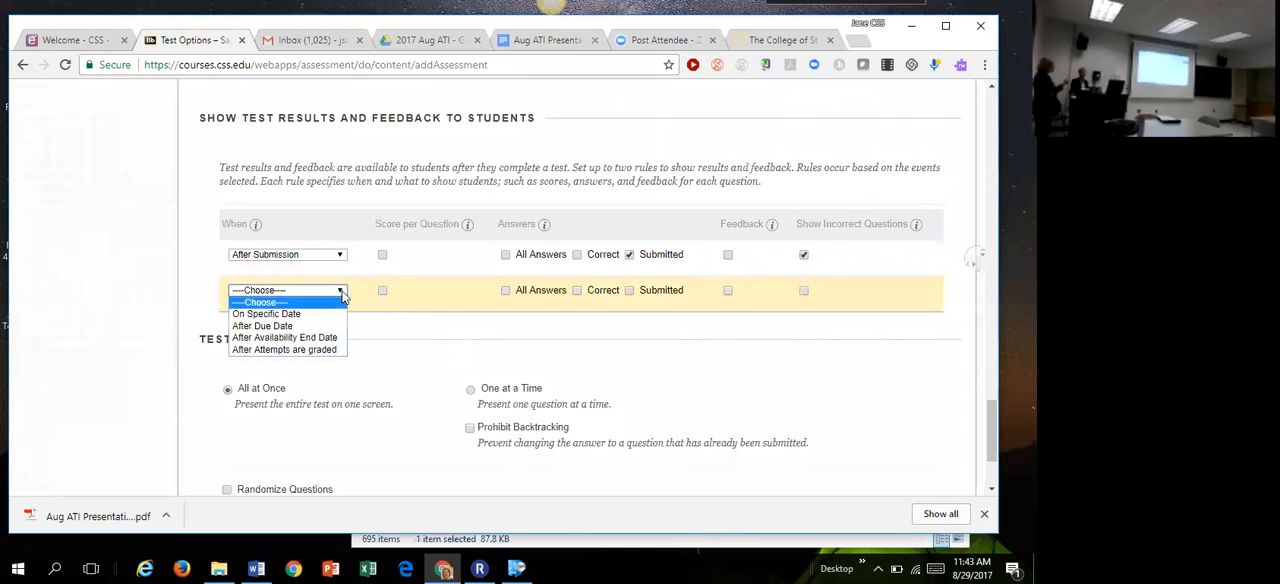
pyautogui.click(320, 350)
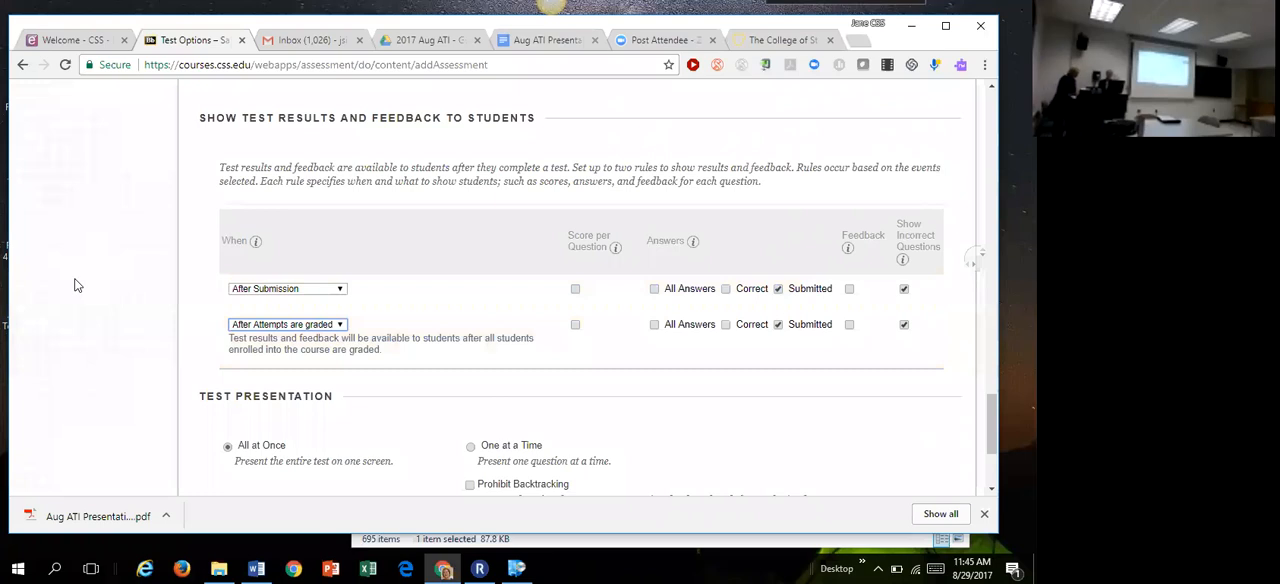
# Step: Switch to Word and open the recent document Respondus-Sample-Exam Questions
pyautogui.click(257, 568)
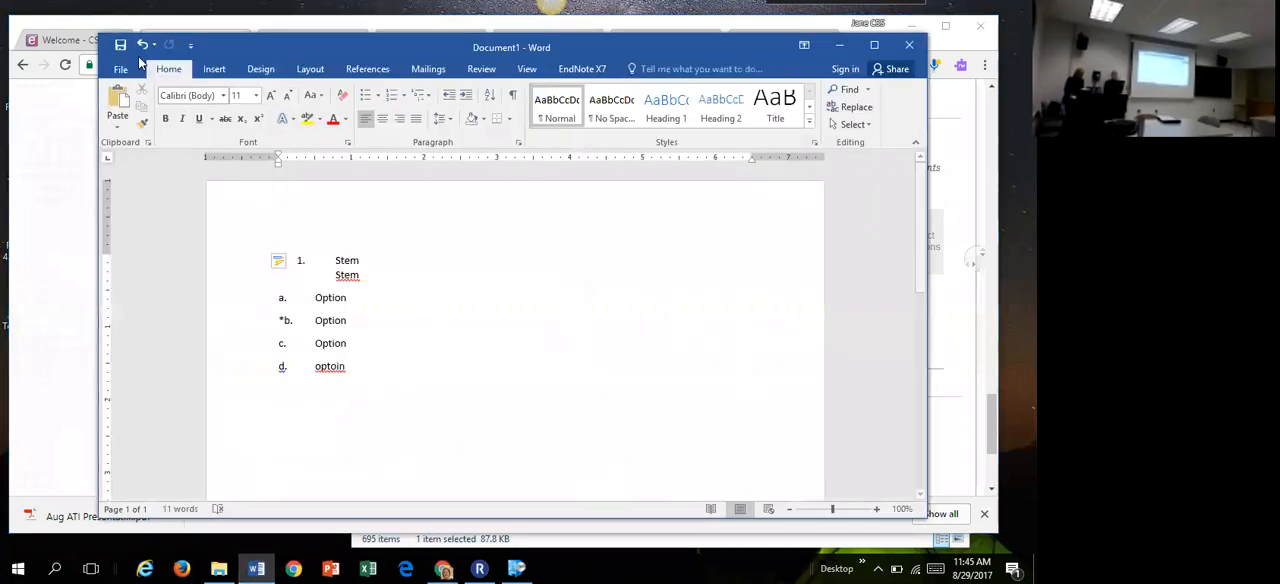
pyautogui.click(121, 69)
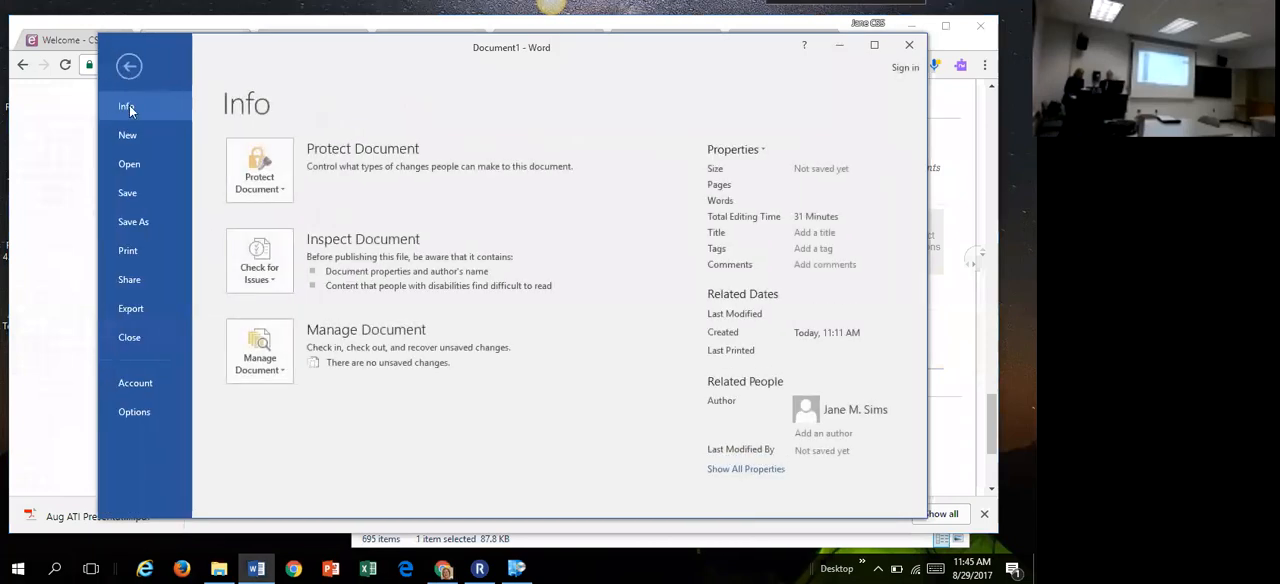
pyautogui.click(133, 165)
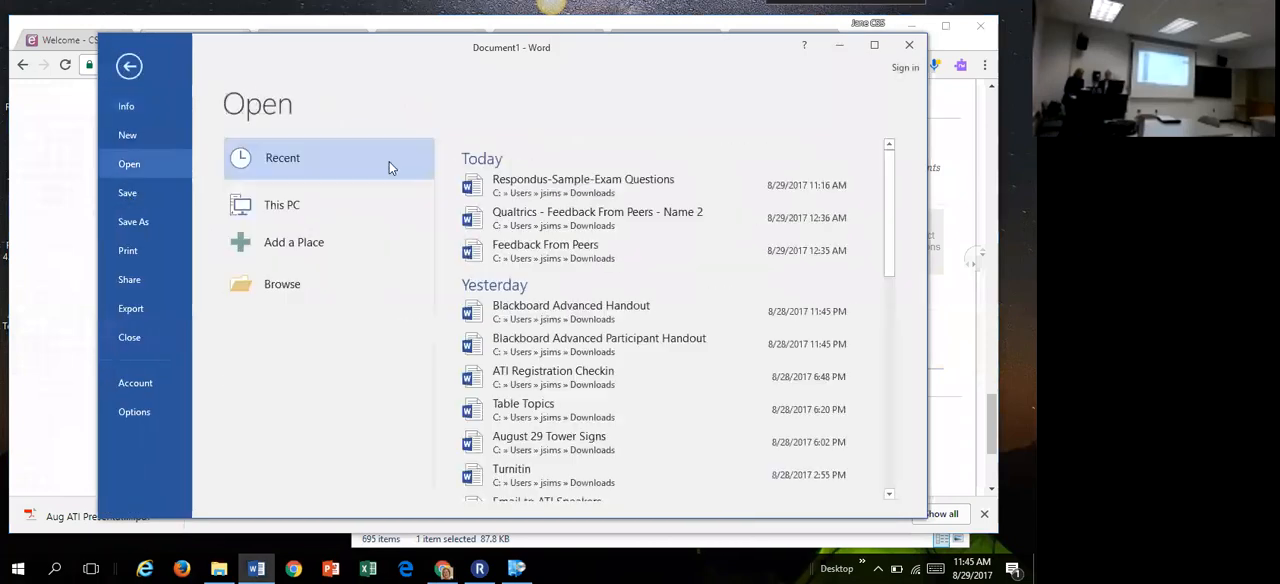
pyautogui.click(578, 181)
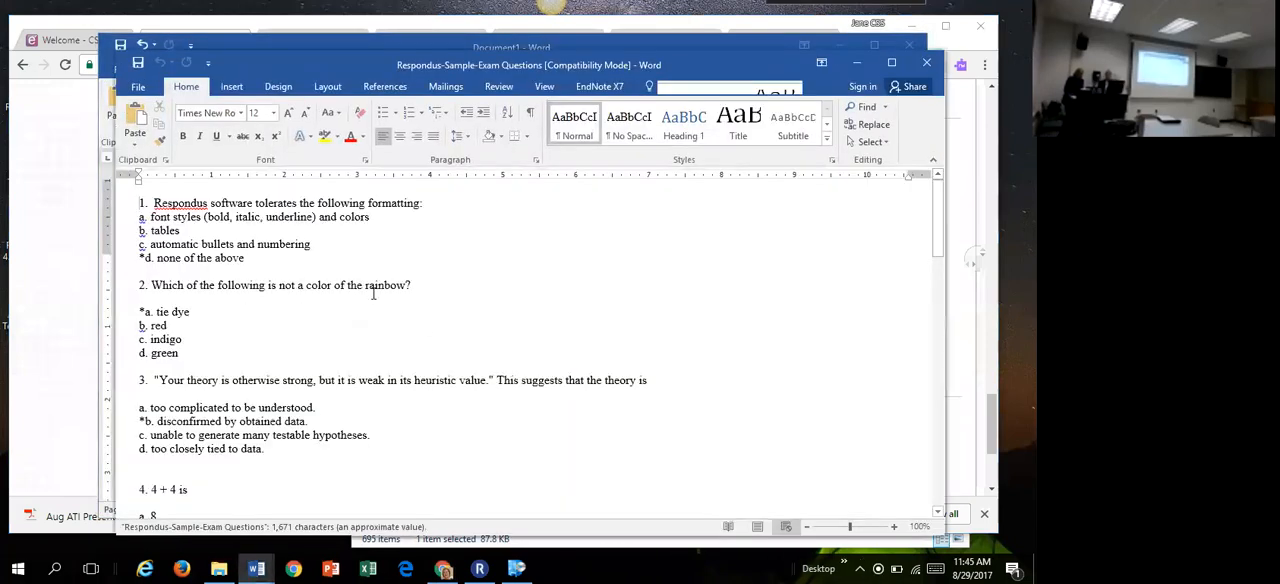
# Step: Add the correct-answer feedback line "~ Correct…." below the answer options of question 1, separated by a blank line
pyautogui.click(263, 258)
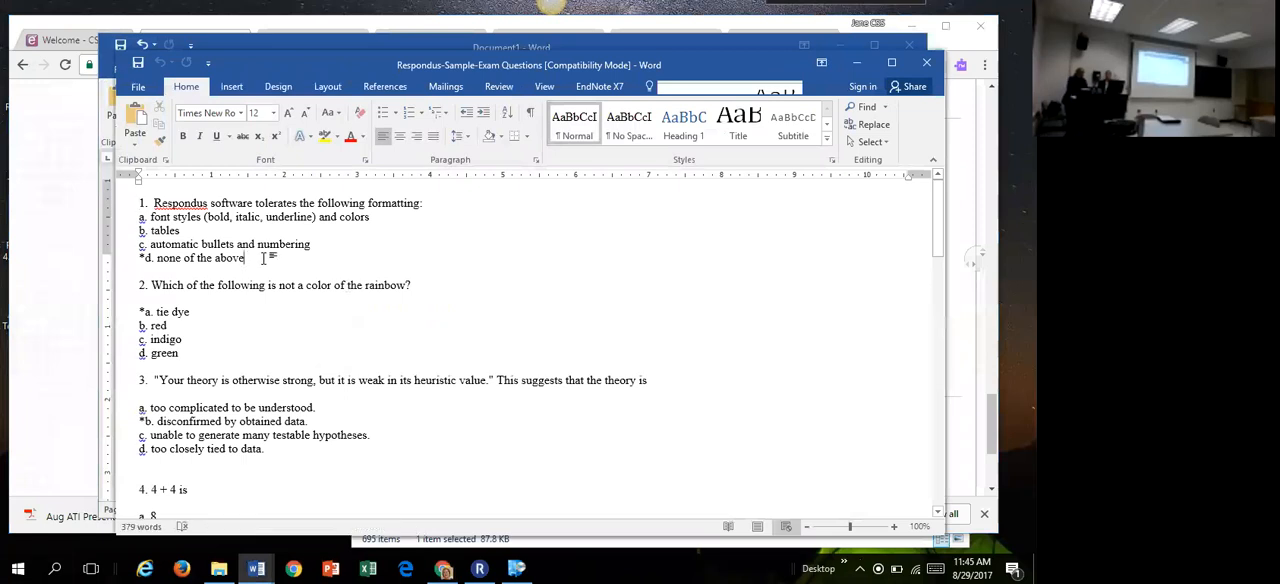
pyautogui.press('Return')
pyautogui.press('Return')
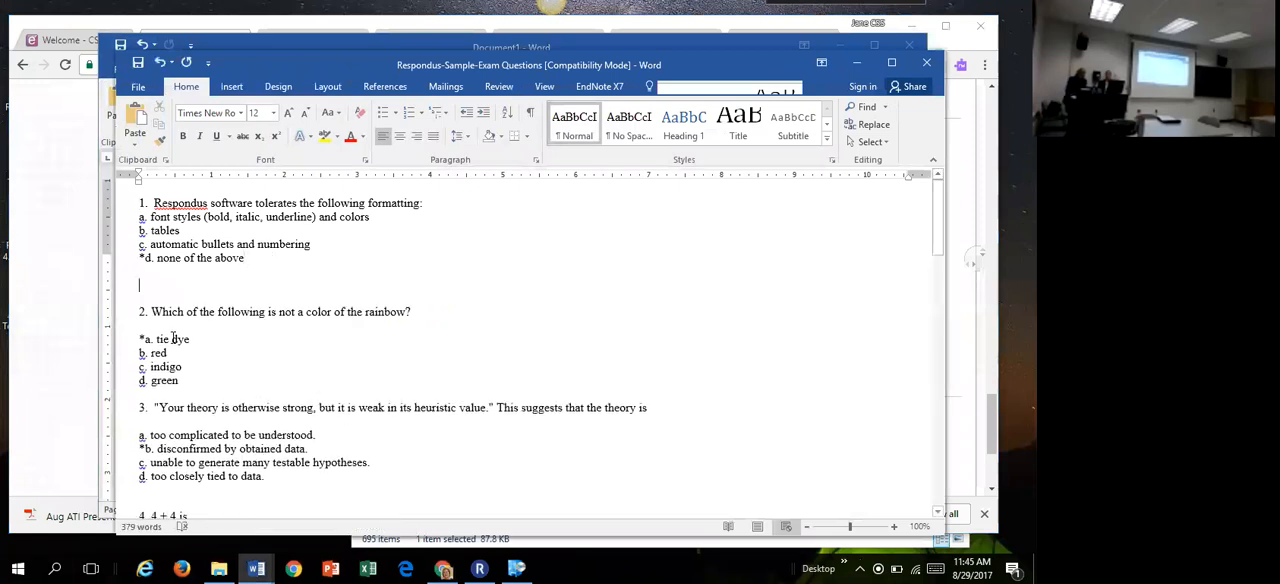
pyautogui.write('~ Cor')
pyautogui.press('BackSpace')
pyautogui.press('BackSpace')
pyautogui.press('BackSpace')
pyautogui.write('Coreect')
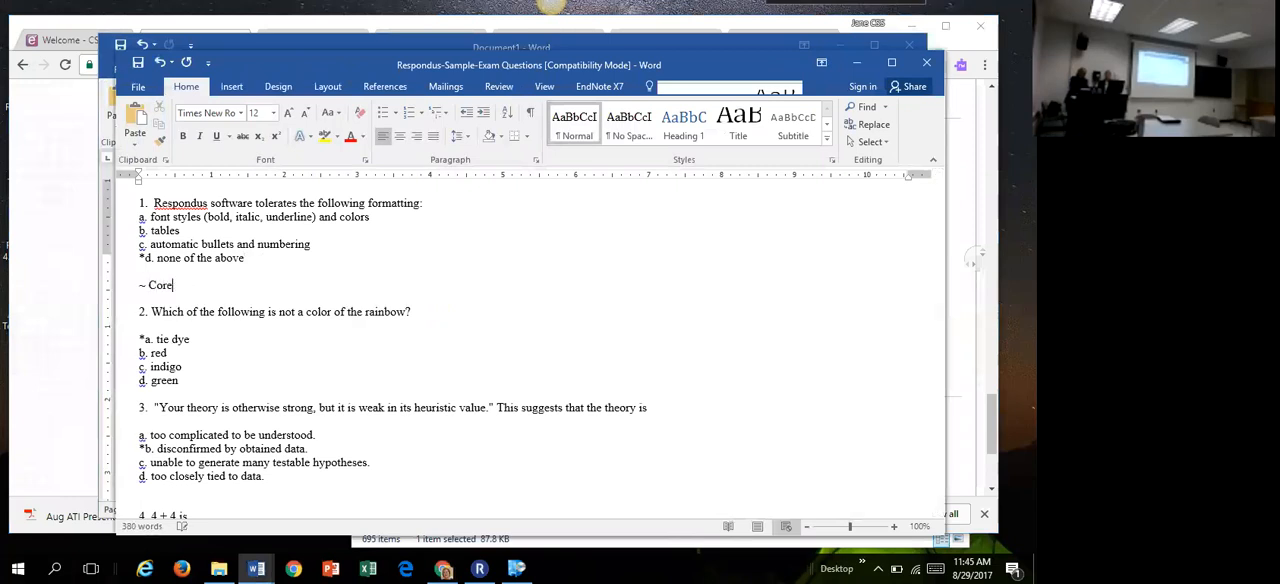
pyautogui.press('BackSpace')
pyautogui.press('BackSpace')
pyautogui.press('BackSpace')
pyautogui.press('BackSpace')
pyautogui.write('rect....')
# Step: Add the incorrect-answer feedback line "@ Incorrect …" below the correct feedback, separated from it by a blank line
pyautogui.press('Return')
pyautogui.write('@ Incror')
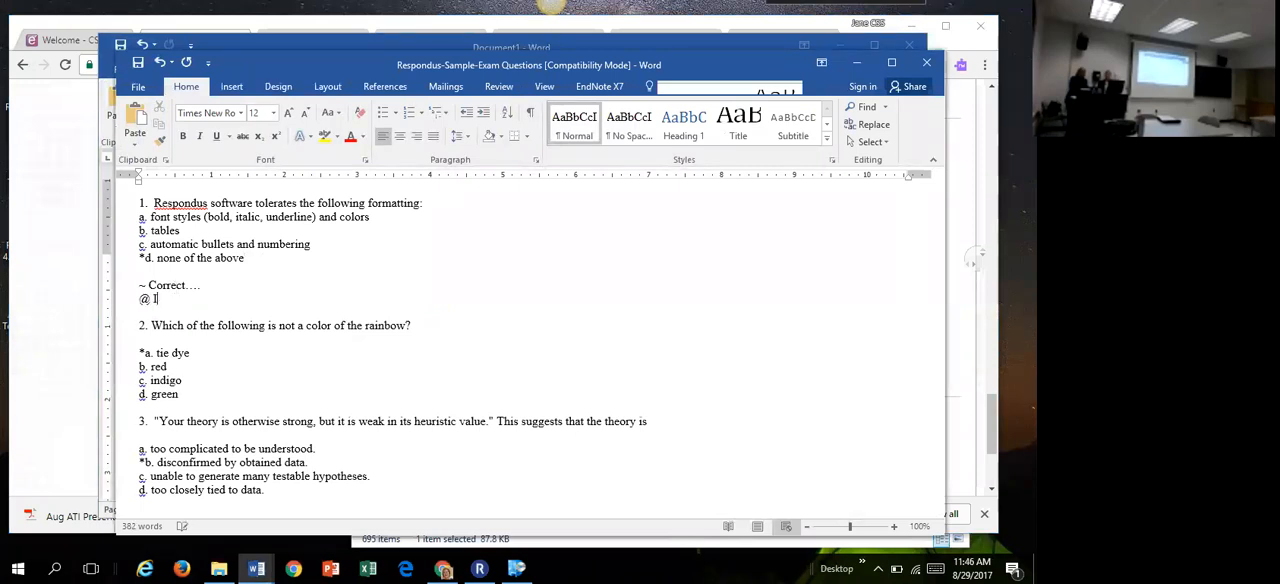
pyautogui.press('BackSpace')
pyautogui.press('BackSpace')
pyautogui.press('BackSpace')
pyautogui.write('orrect ')
pyautogui.write('...')
pyautogui.click(202, 286)
pyautogui.press('Return')
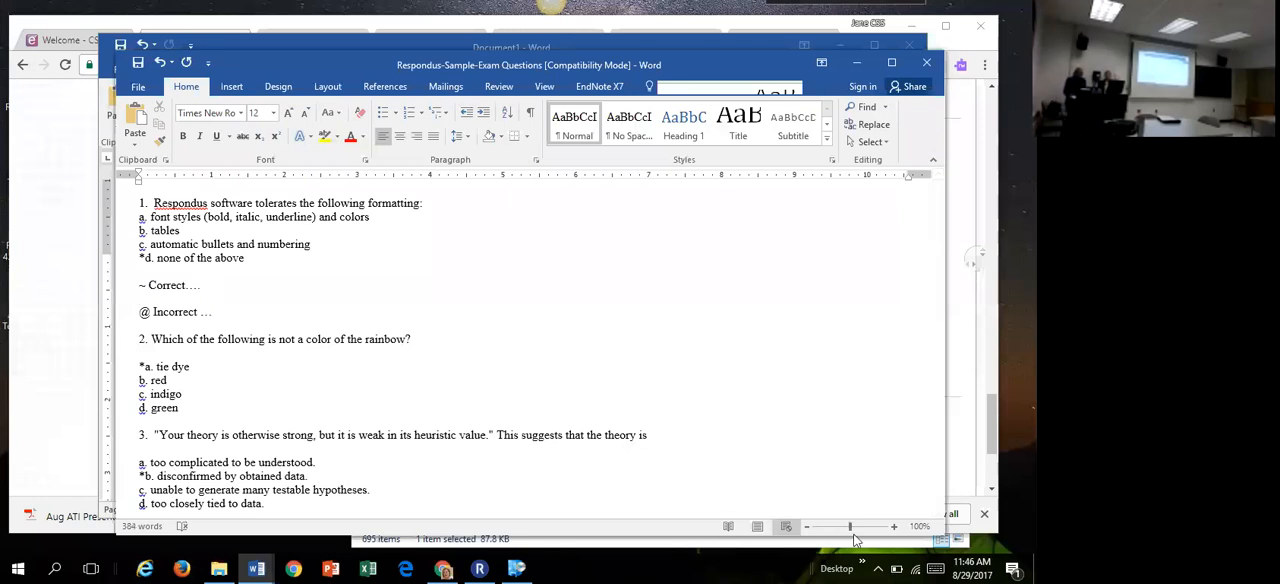
# Step: Magnify the document to 332% to examine the two feedback lines, and return to the test options in the browser
pyautogui.moveTo(850, 527); pyautogui.dragTo(872, 532)
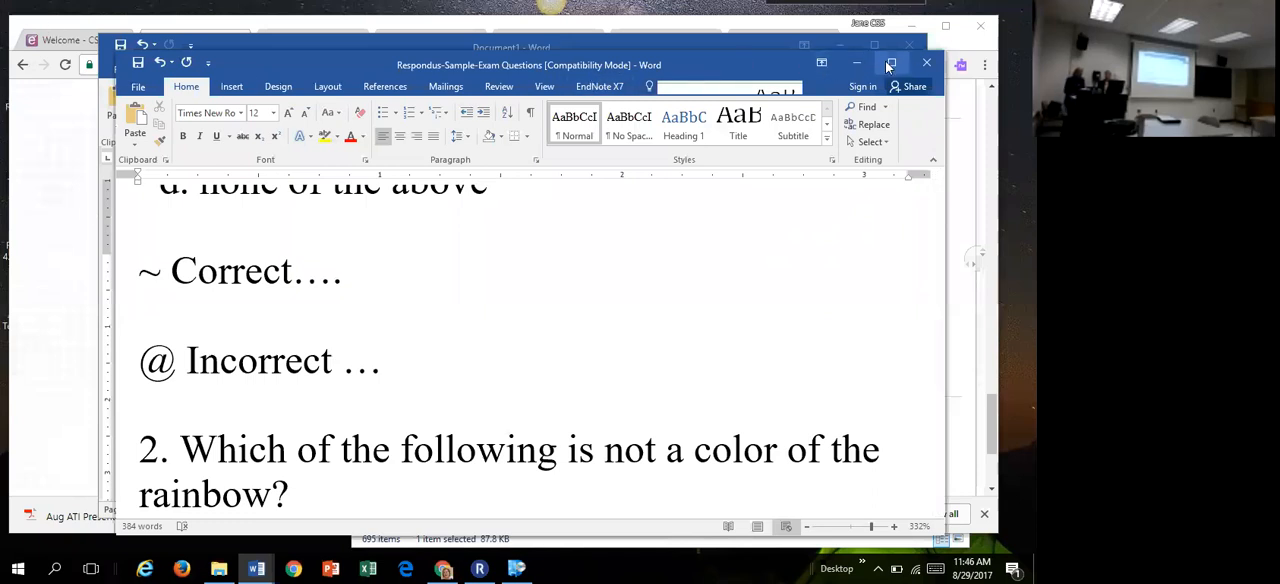
pyautogui.click(857, 62)
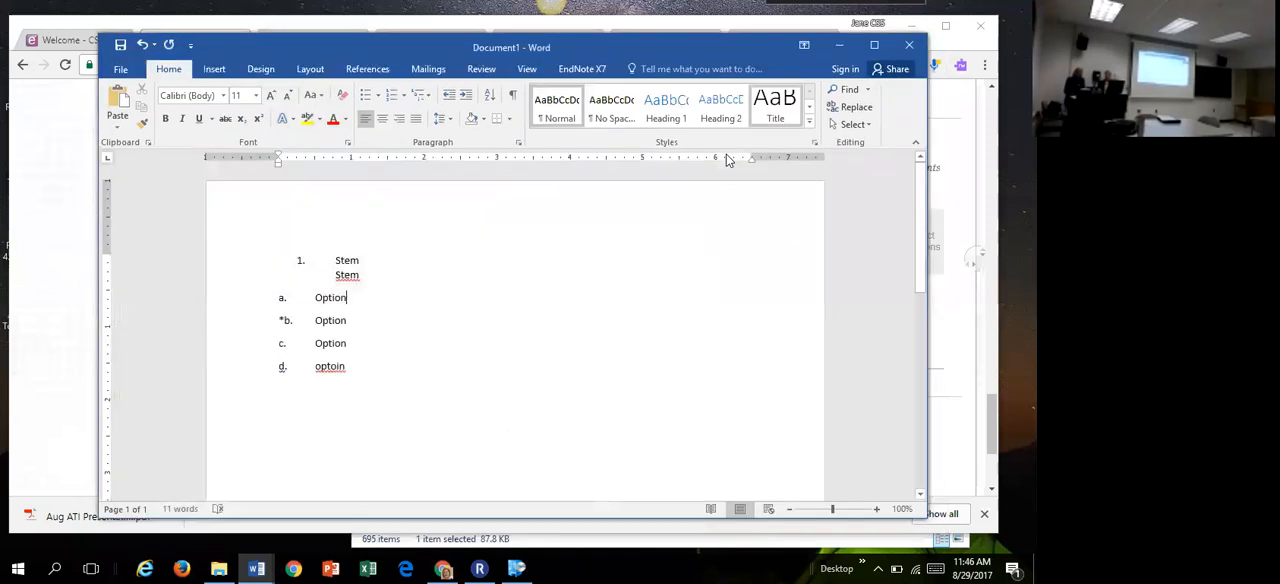
pyautogui.click(839, 45)
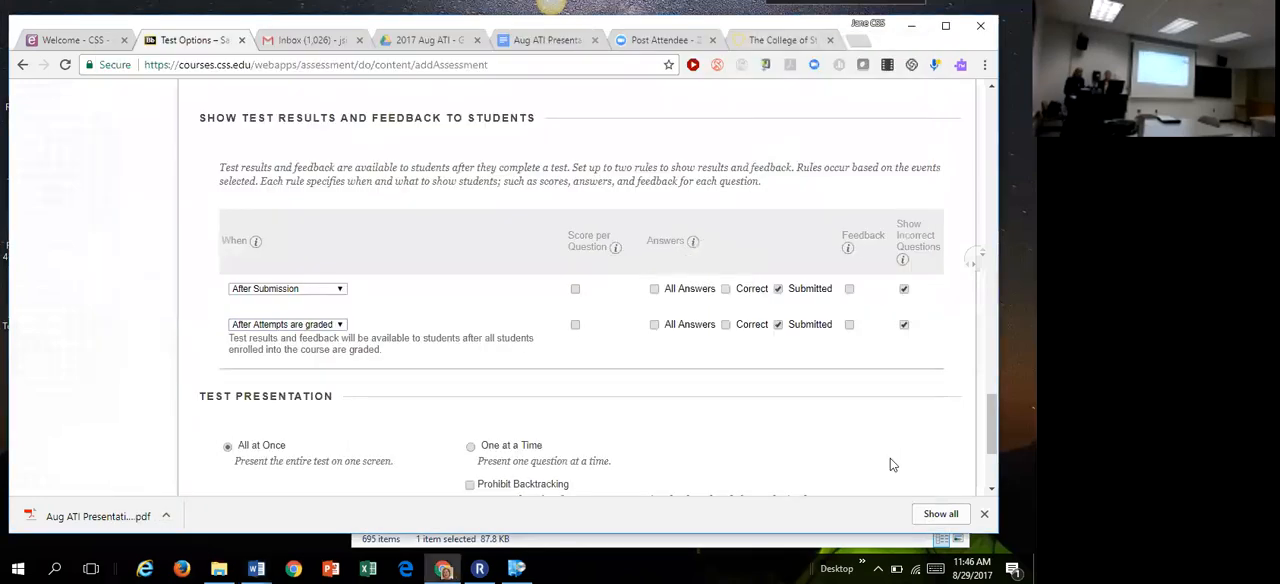
# Step: Submit the test options and locate the ati 3106 test in the Tests folder
pyautogui.moveTo(988, 435); pyautogui.dragTo(986, 456)
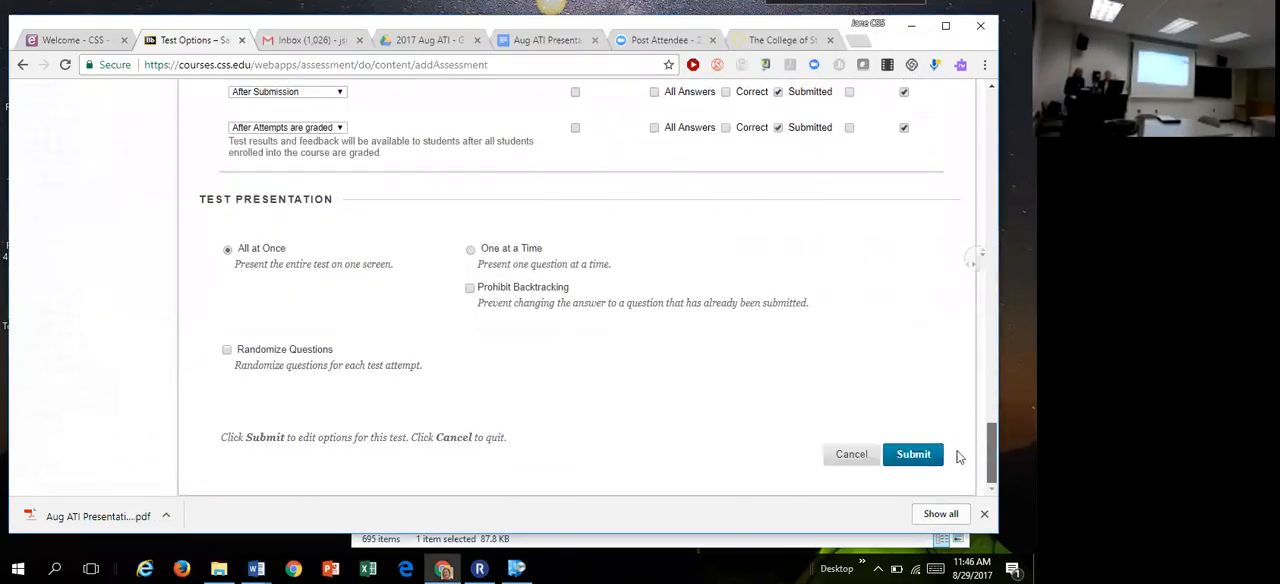
pyautogui.click(924, 453)
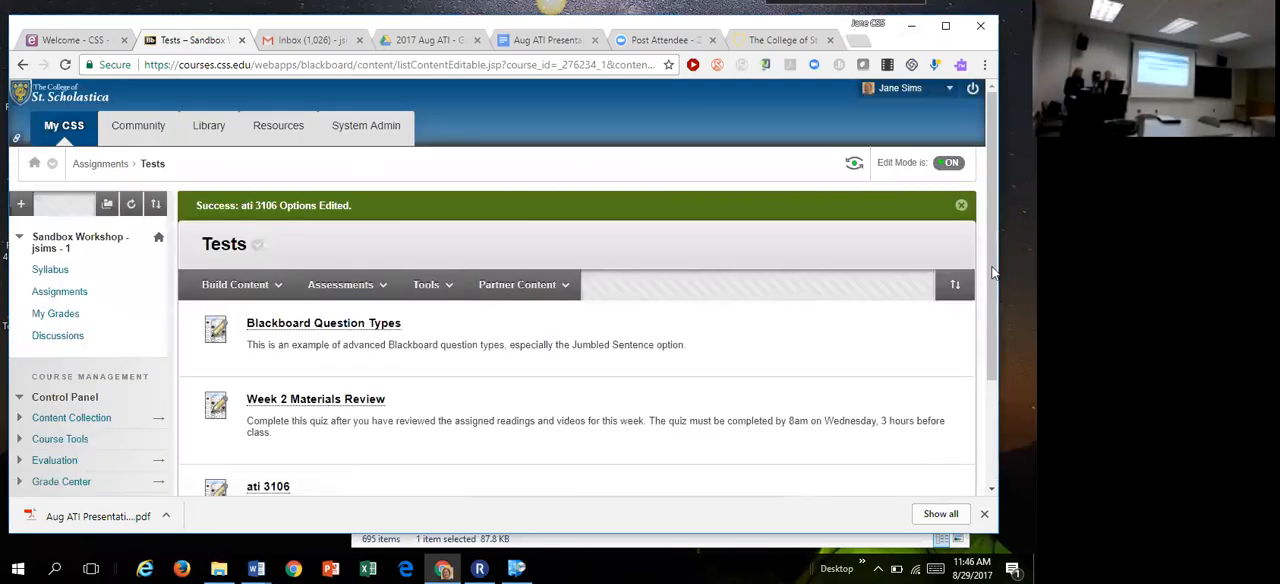
pyautogui.scroll(-2, 970, 340)
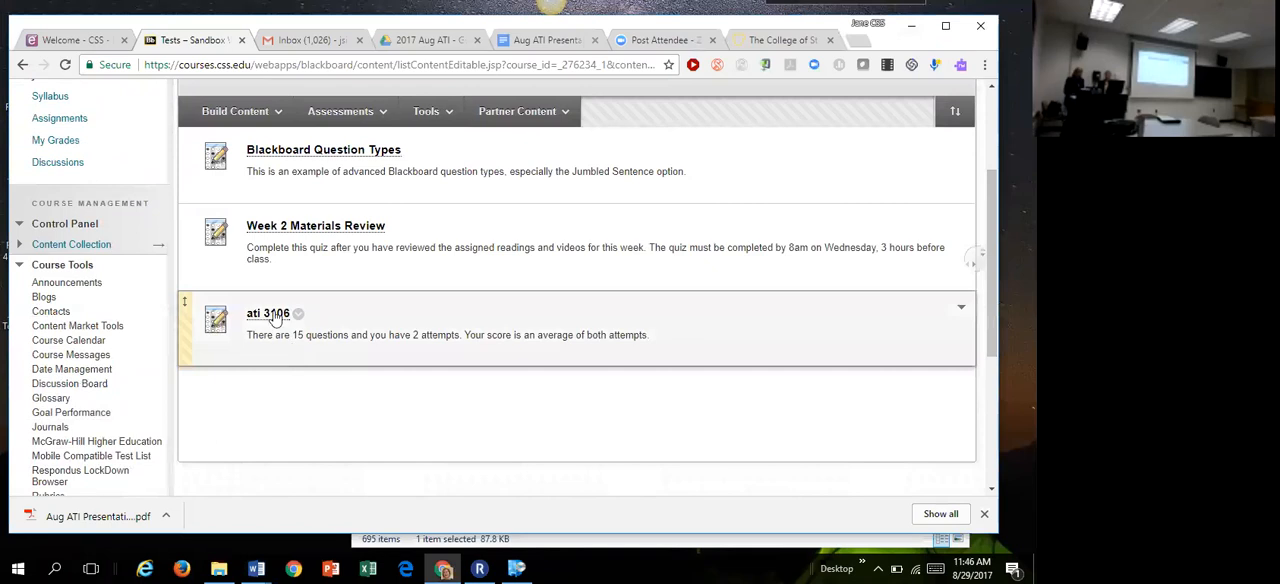
pyautogui.scroll(2, 984, 250)
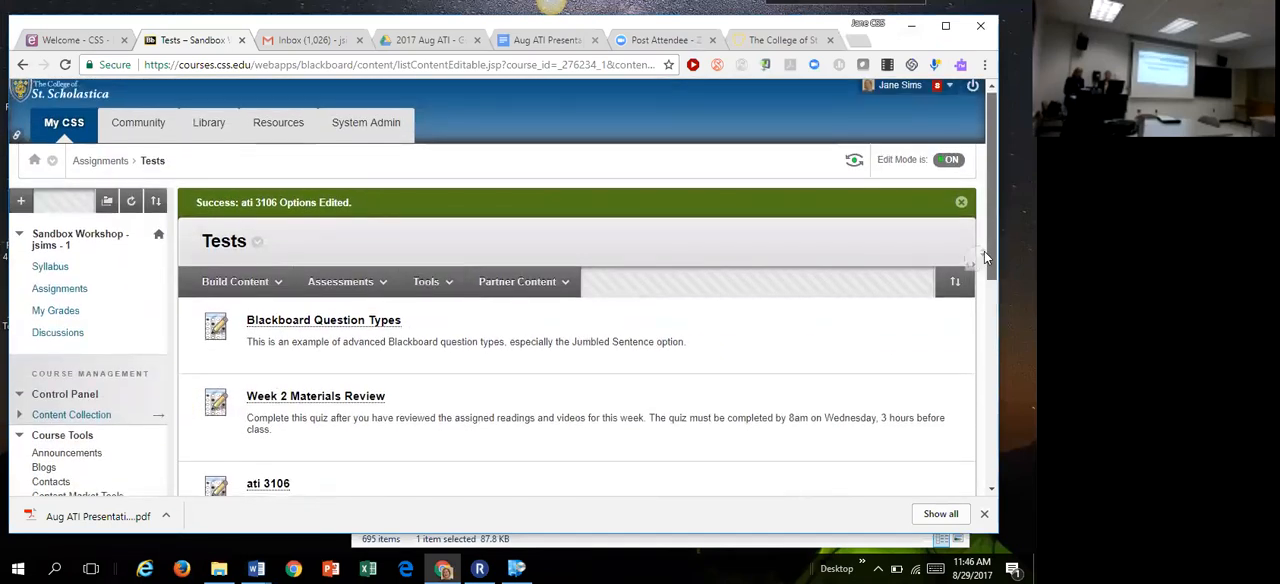
pyautogui.scroll(-2, 956, 341)
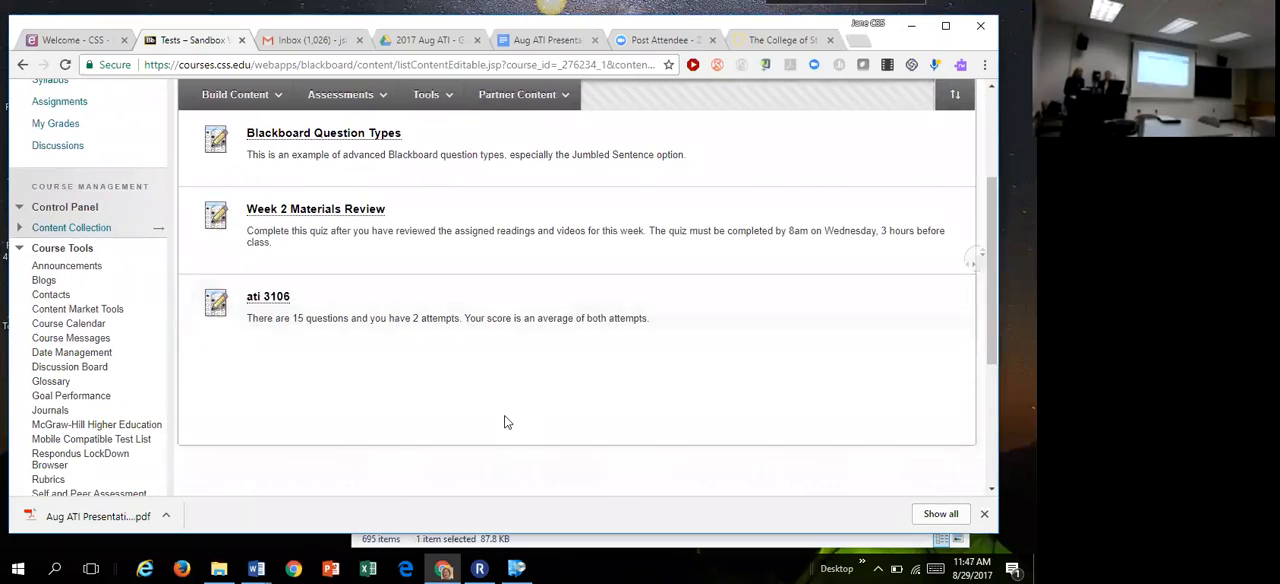
pyautogui.moveTo(300, 300)
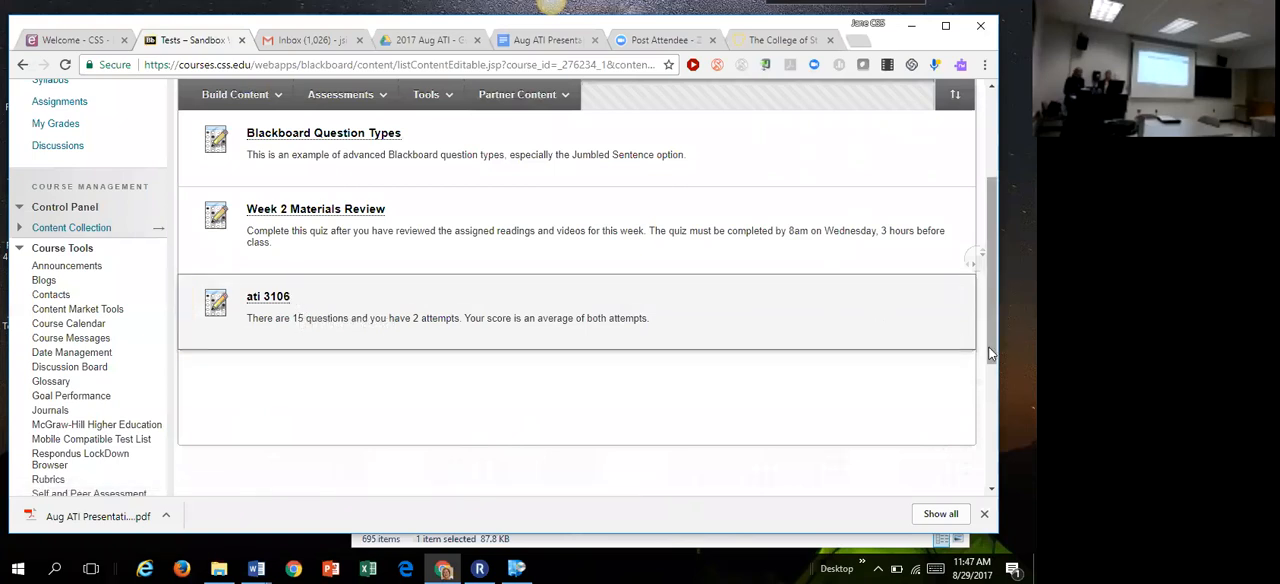
# Step: Turn Edit Mode off to view the Tests folder without editing controls, and turn it back on
pyautogui.scroll(3, 993, 347)
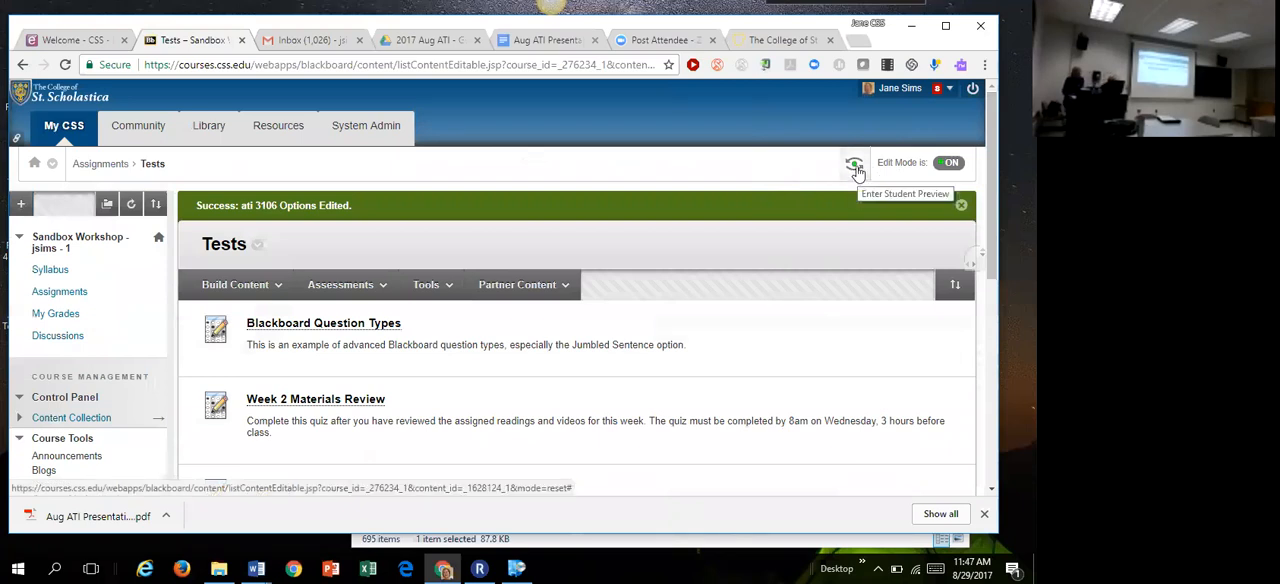
pyautogui.click(949, 165)
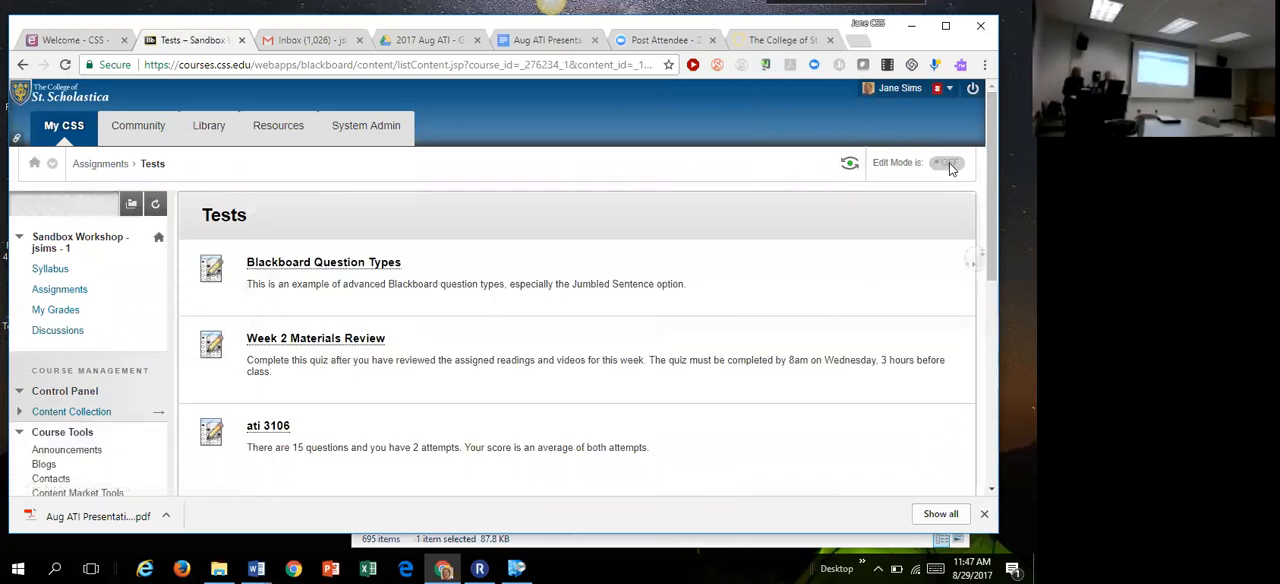
pyautogui.click(949, 164)
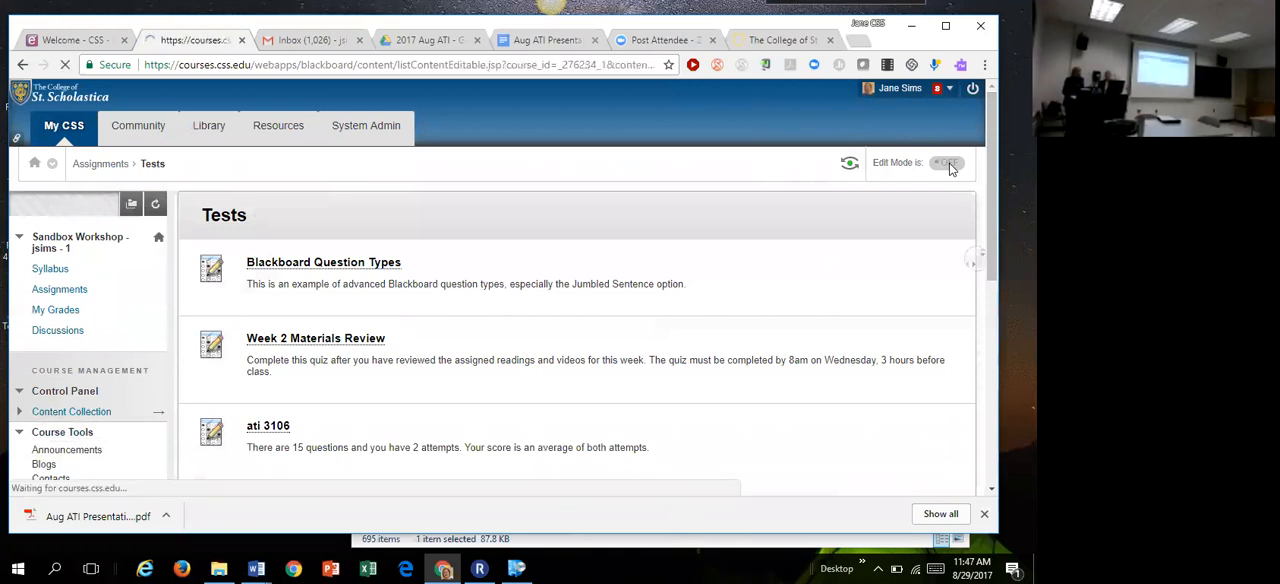
# Step: Enter Student Preview and save its settings with the preview user and all data kept on exit
pyautogui.click(853, 164)
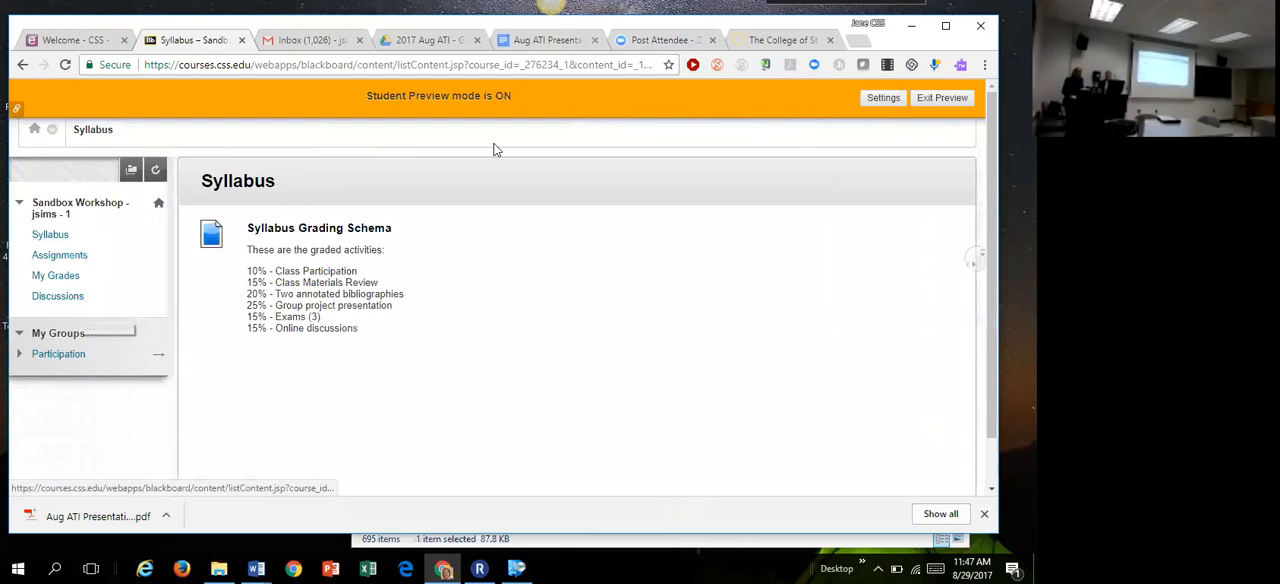
pyautogui.click(883, 97)
pyautogui.click(338, 297)
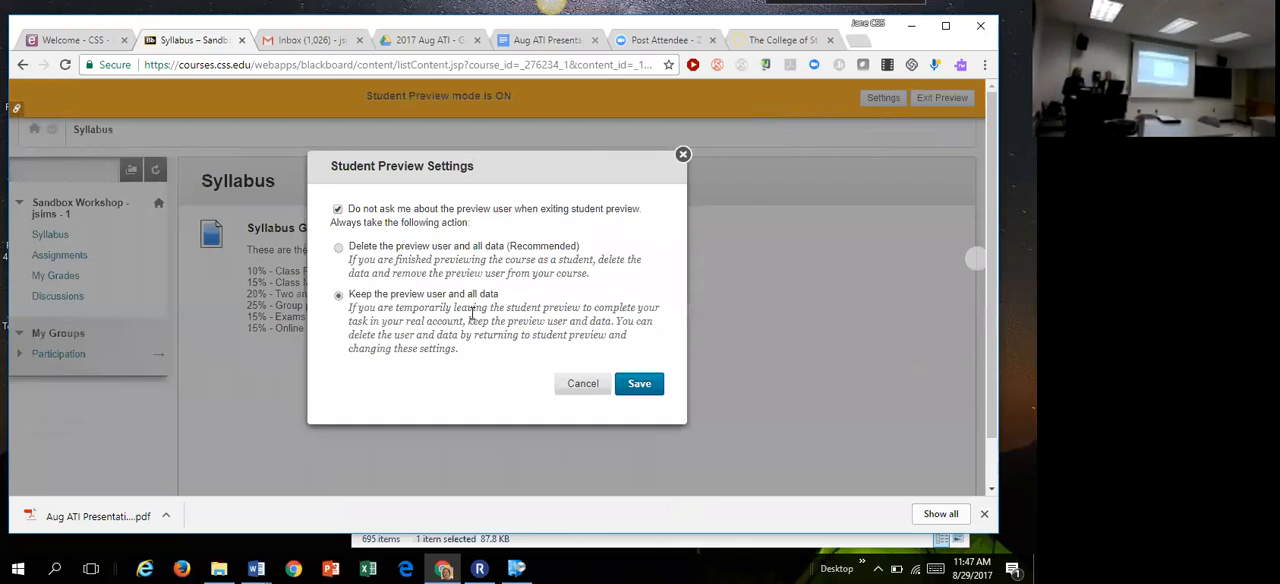
pyautogui.click(648, 387)
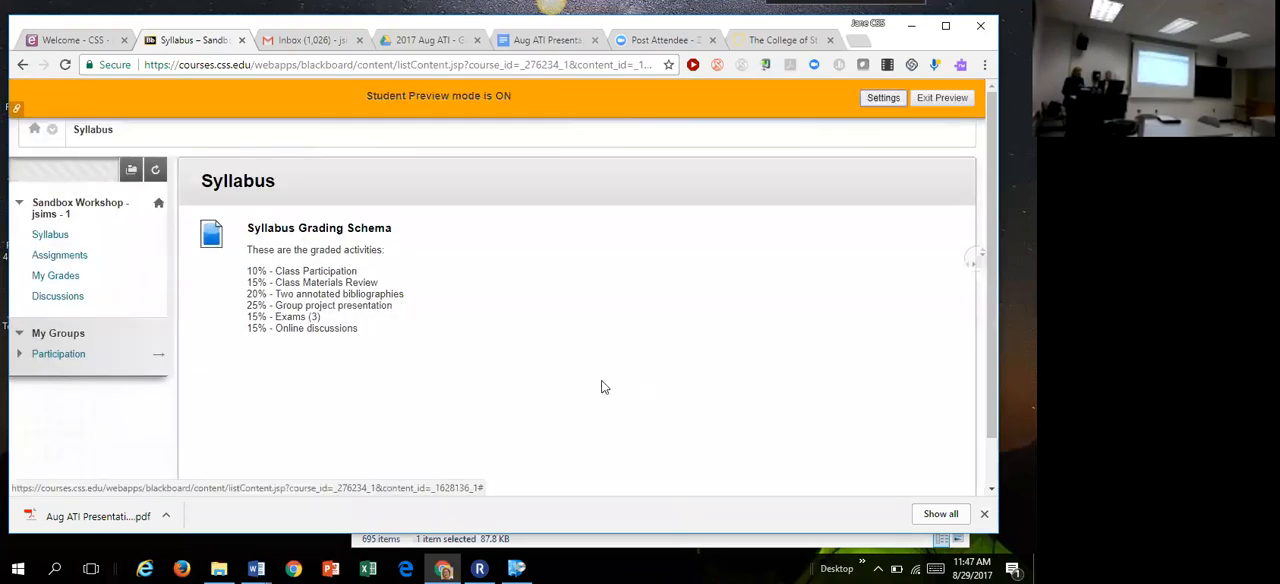
# Step: View the preview student's My Grades page, and open the ati 3106 test from the Tests folder in Assignments
pyautogui.click(55, 275)
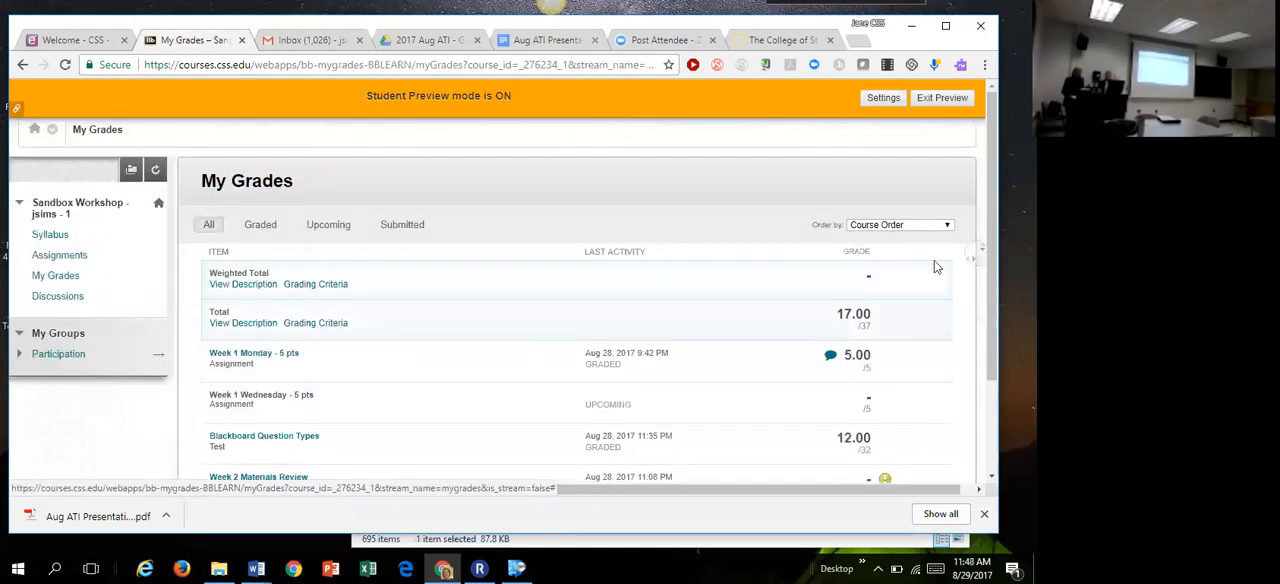
pyautogui.moveTo(991, 264); pyautogui.dragTo(991, 198)
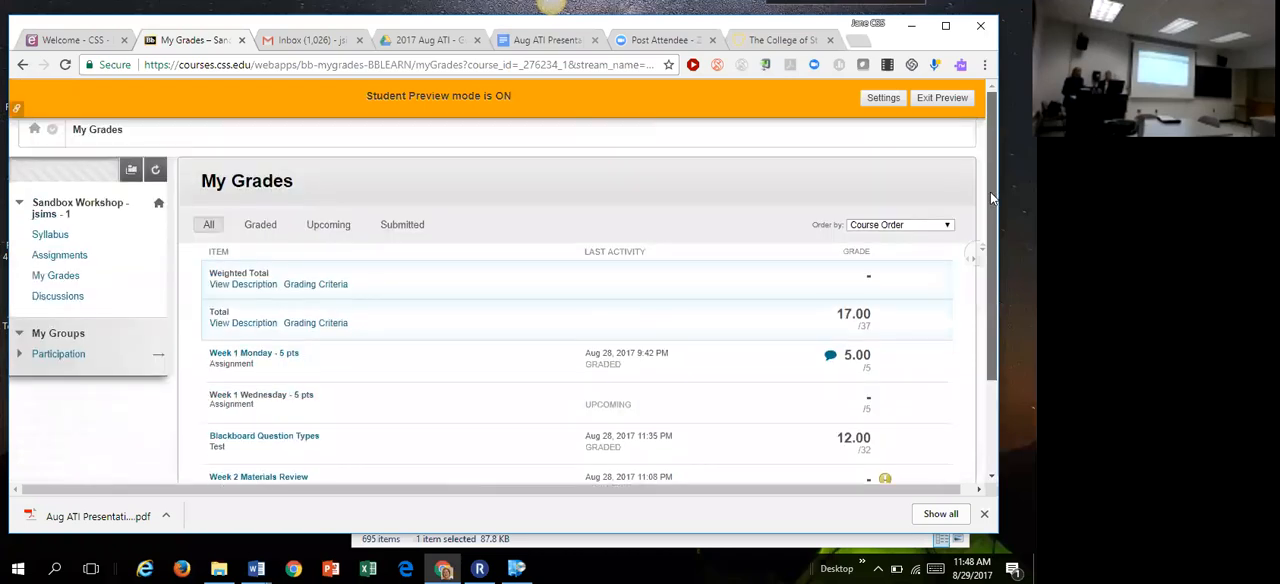
pyautogui.click(68, 260)
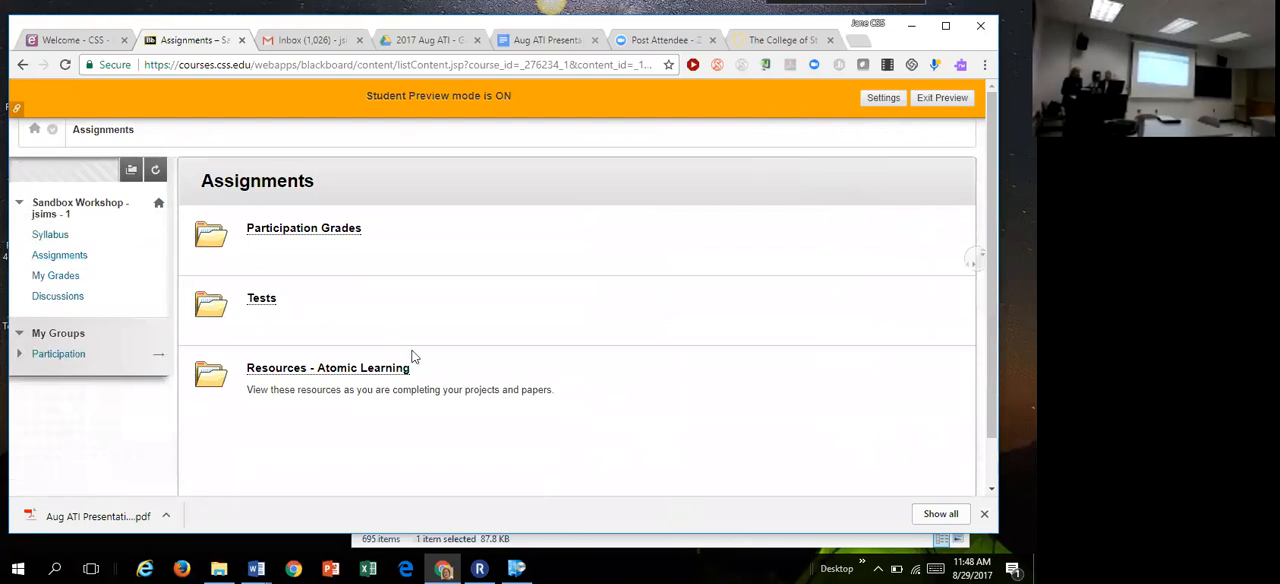
pyautogui.click(259, 300)
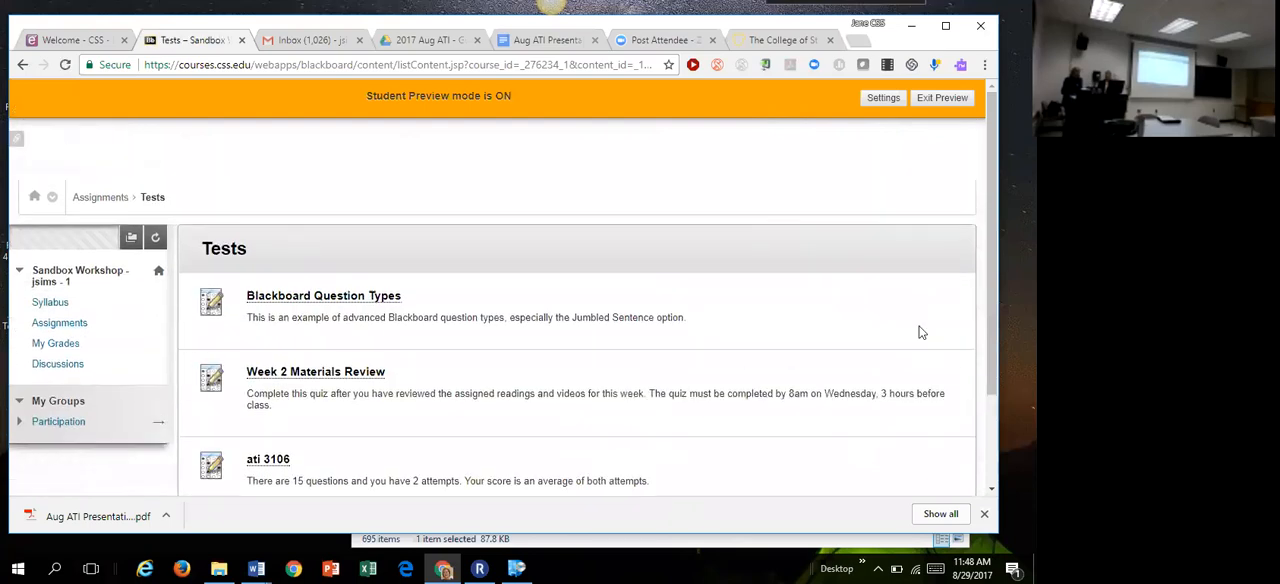
pyautogui.moveTo(990, 280); pyautogui.dragTo(978, 349)
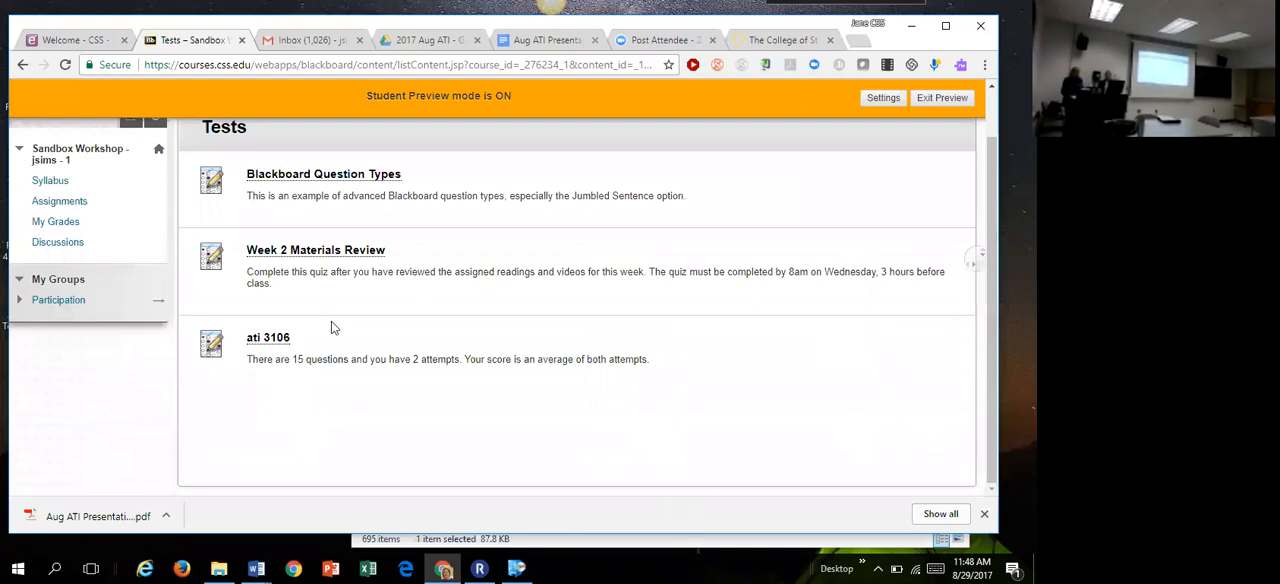
pyautogui.click(276, 341)
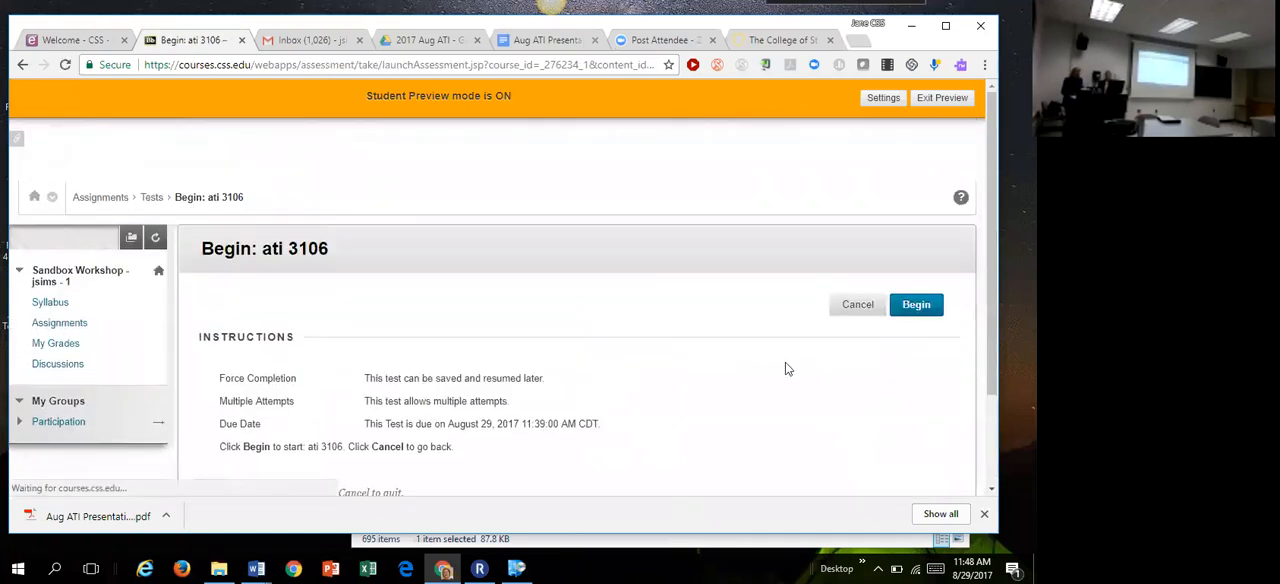
# Step: Begin the ati 3106 test as the preview student and select "Print out the files." as the answer to Question 10
pyautogui.scroll(-2, 975, 270)
pyautogui.click(917, 391)
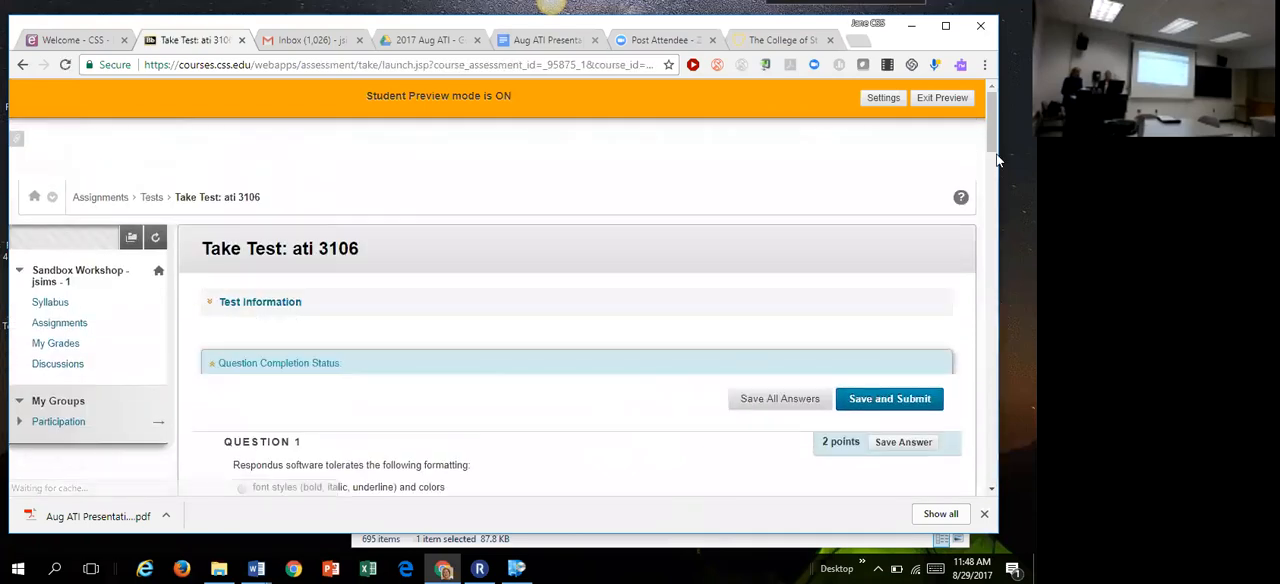
pyautogui.scroll(-15, 983, 436)
pyautogui.scroll(-7, 983, 436)
pyautogui.scroll(4, 983, 420)
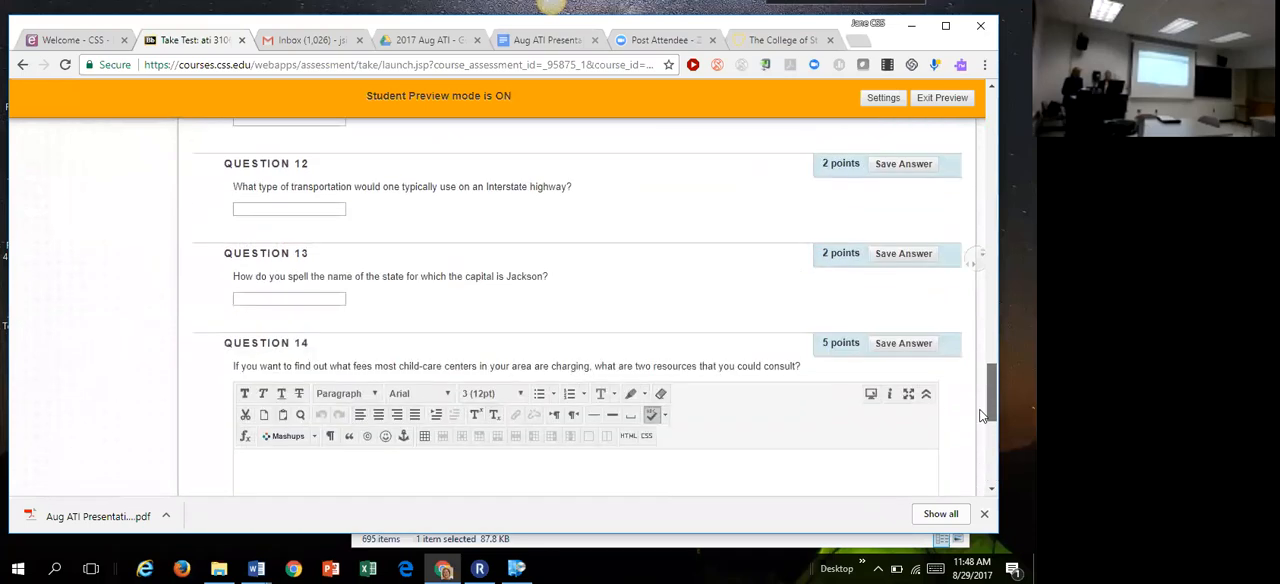
pyautogui.scroll(3, 983, 416)
pyautogui.click(241, 227)
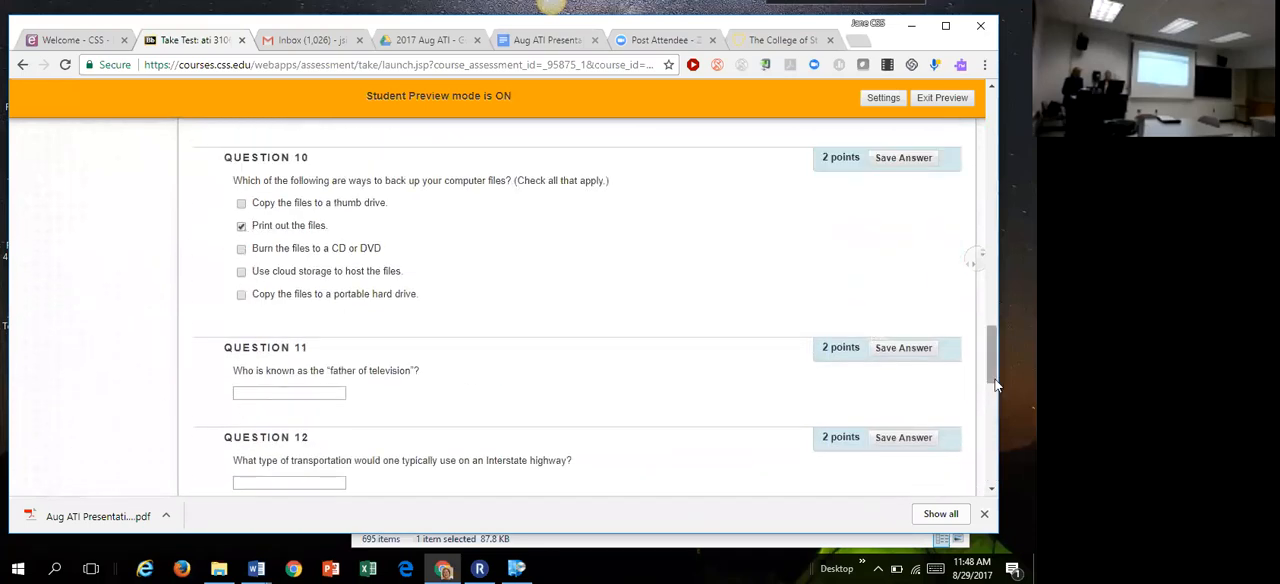
# Step: Answer essay Question 15 with "asdasdf" and Question 14 with "adgasdg"
pyautogui.scroll(-6, 990, 360)
pyautogui.click(564, 435)
pyautogui.write('asdasdf')
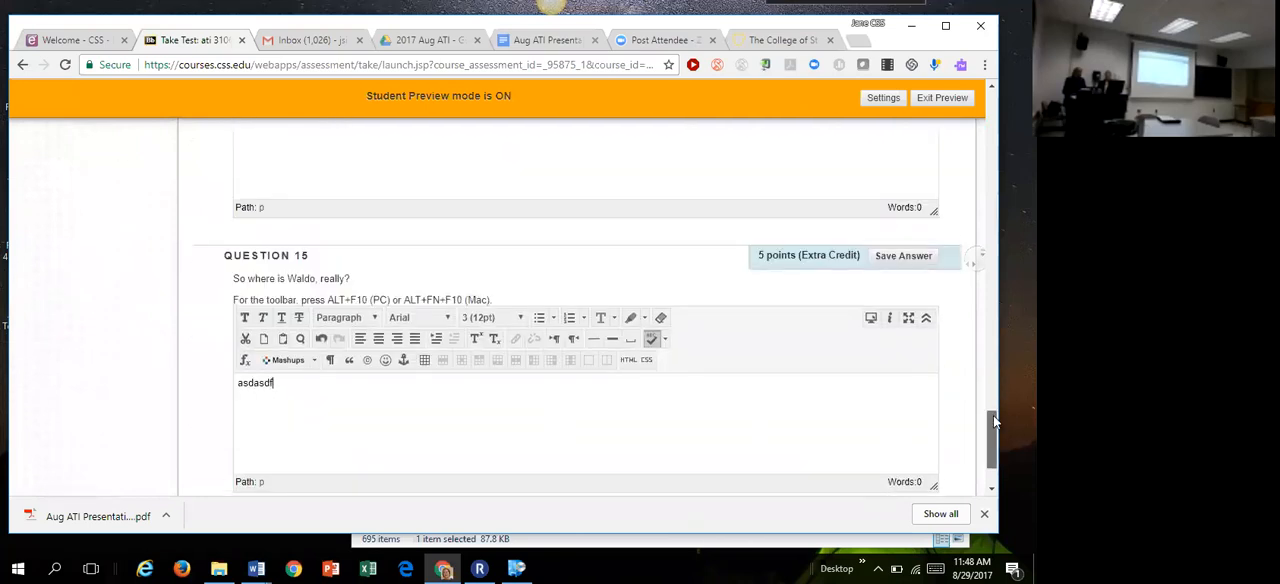
pyautogui.scroll(3, 993, 415)
pyautogui.click(740, 426)
pyautogui.write('adgasdg')
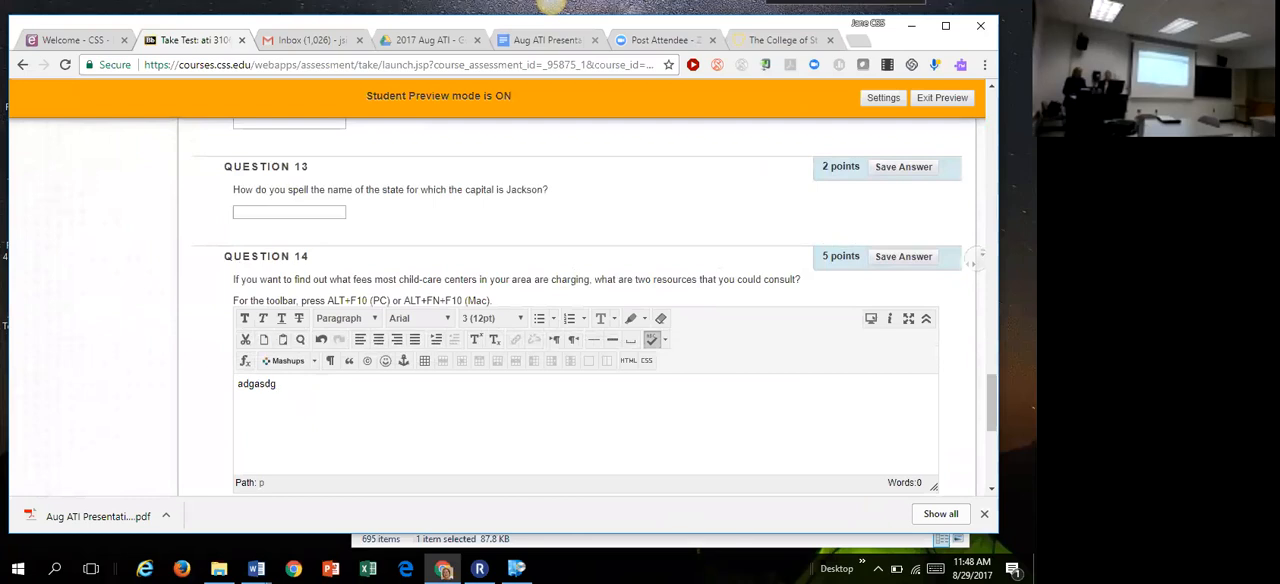
# Step: Save and submit the test, confirm the submission, and review the submitted answers on the results page
pyautogui.scroll(-3, 993, 400)
pyautogui.click(881, 455)
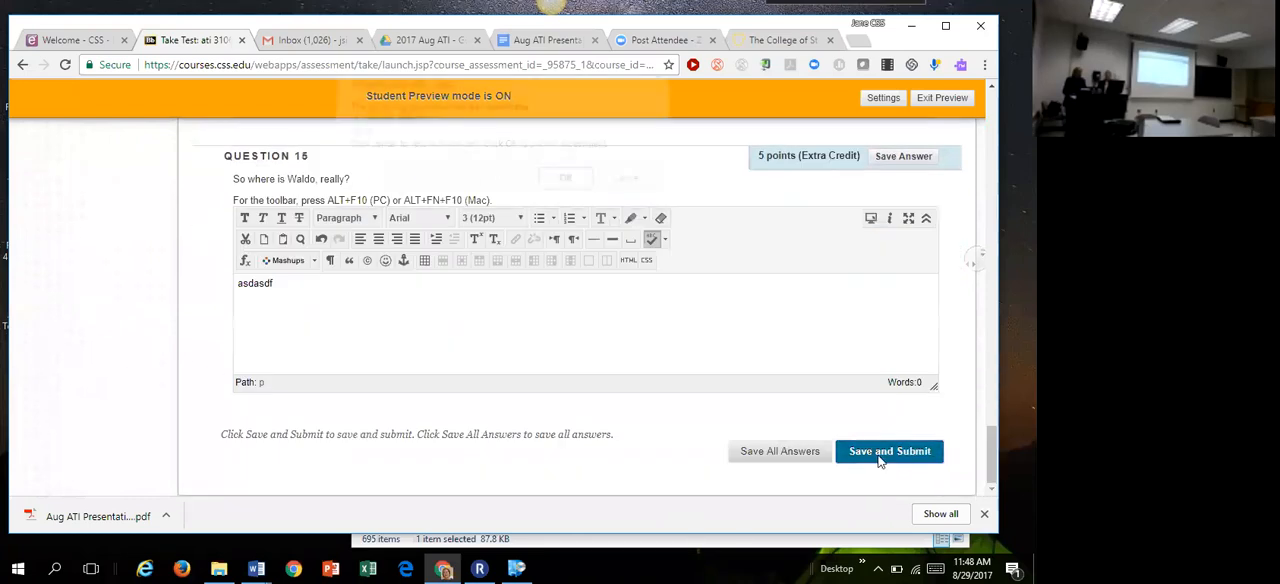
pyautogui.click(562, 189)
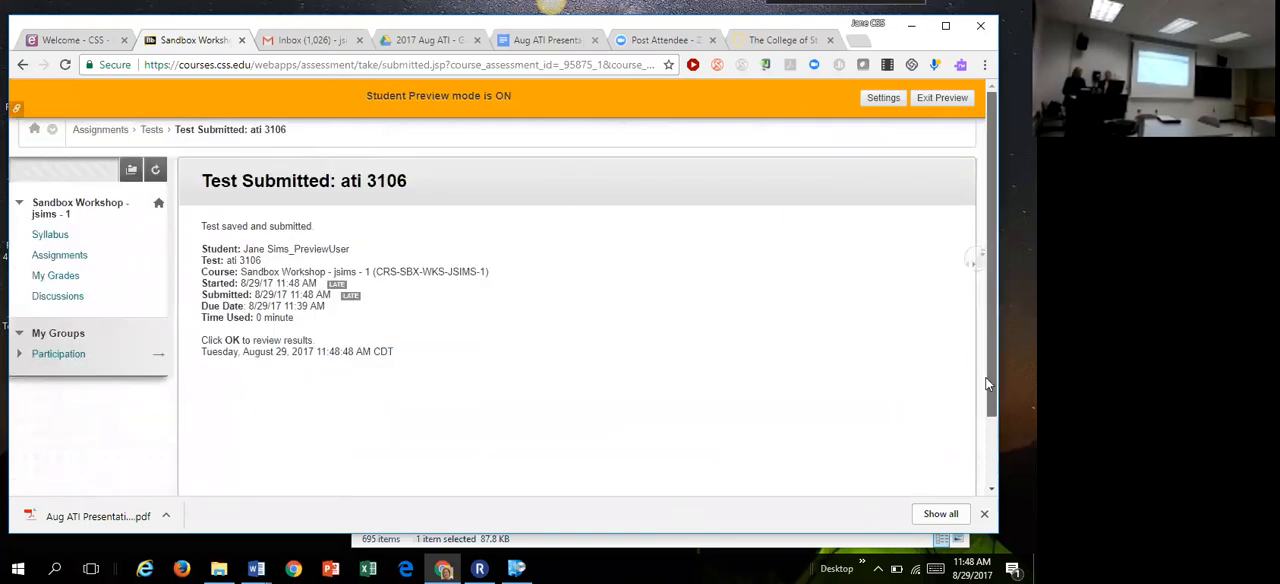
pyautogui.scroll(-2, 985, 415)
pyautogui.click(950, 468)
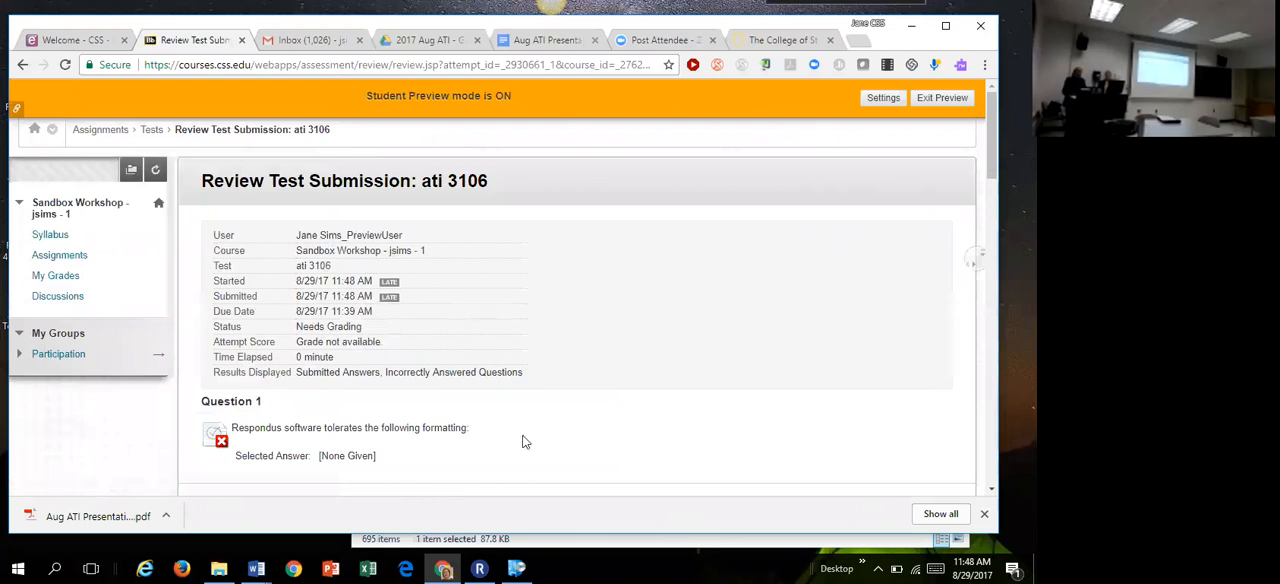
pyautogui.moveTo(990, 158); pyautogui.dragTo(987, 191)
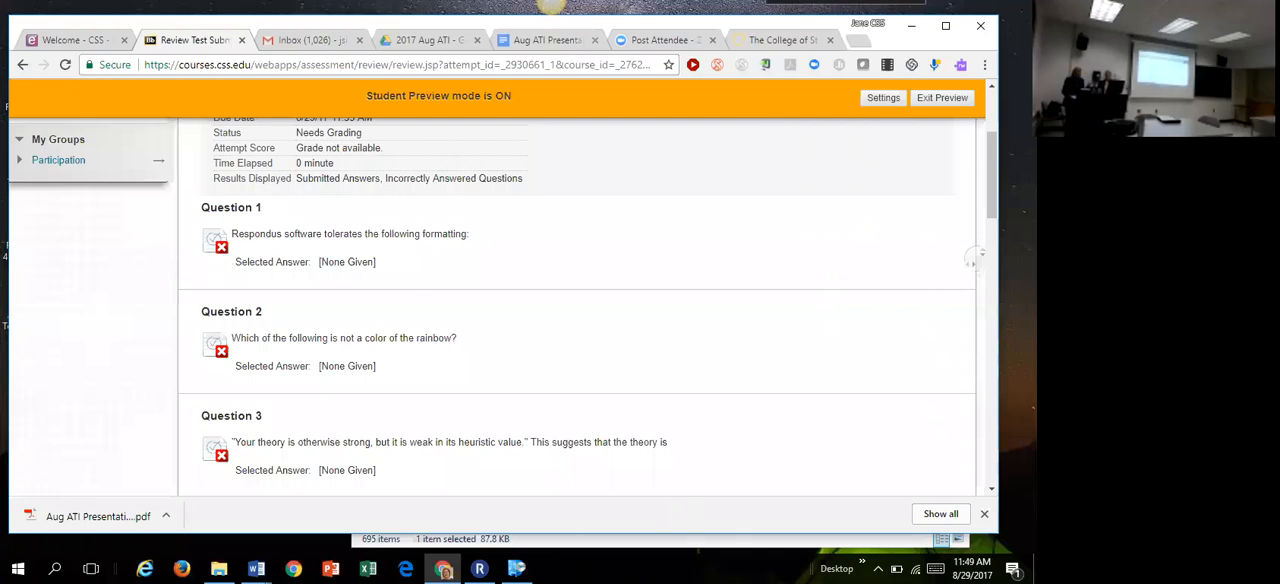
# Step: Exit Student Preview and return to the ati 3106 test in the Tests folder under Assignments
pyautogui.click(933, 99)
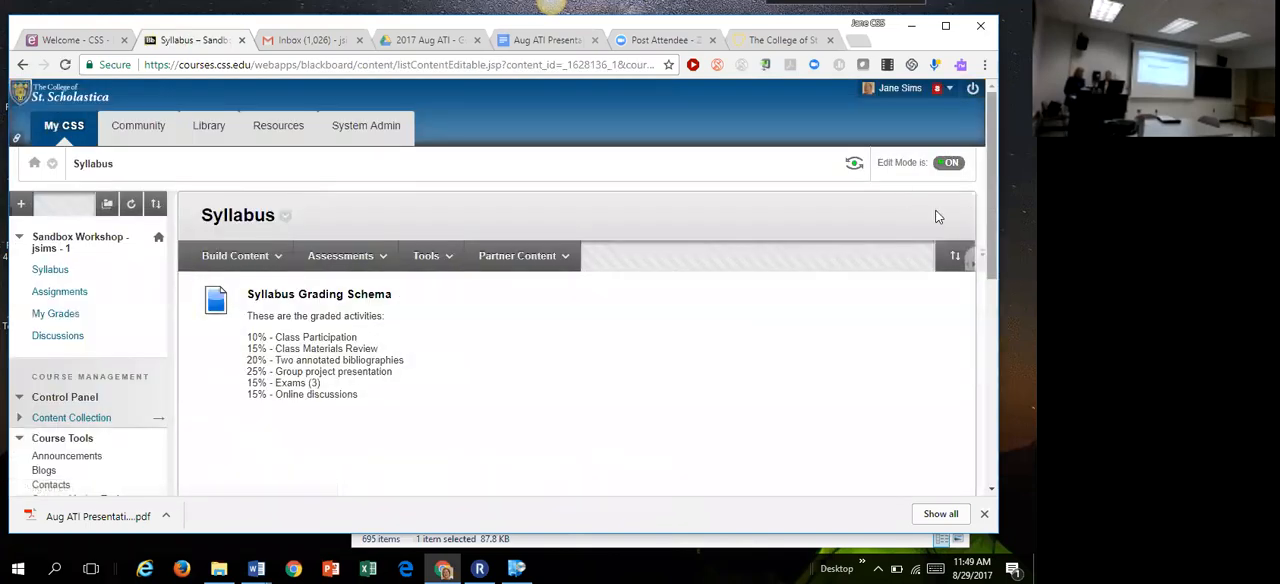
pyautogui.click(59, 292)
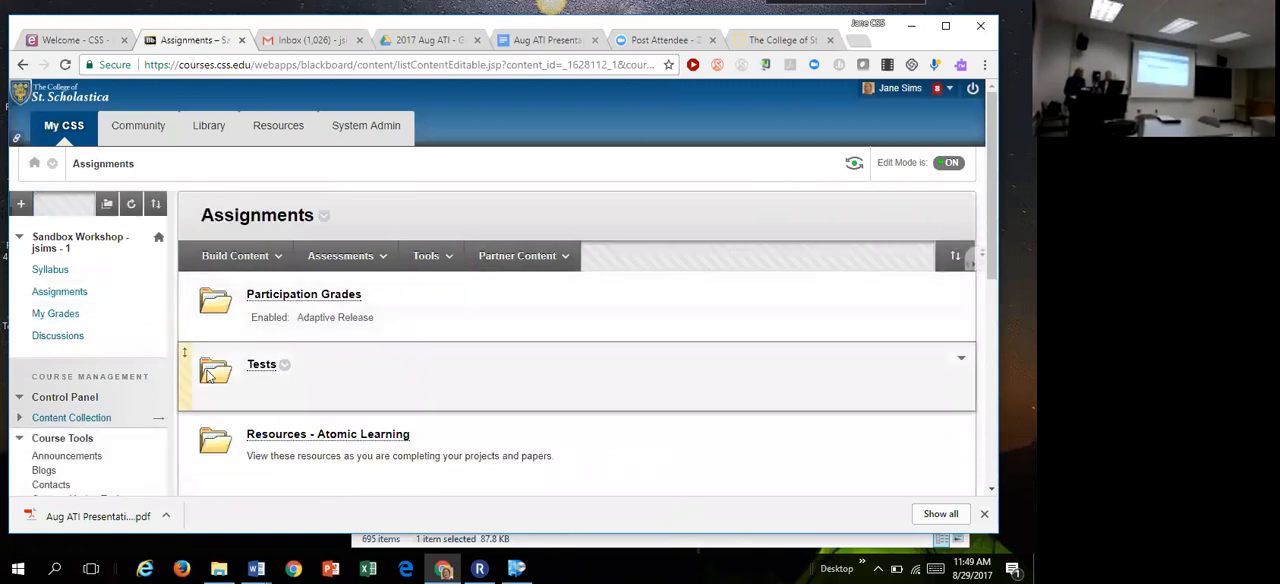
pyautogui.click(258, 369)
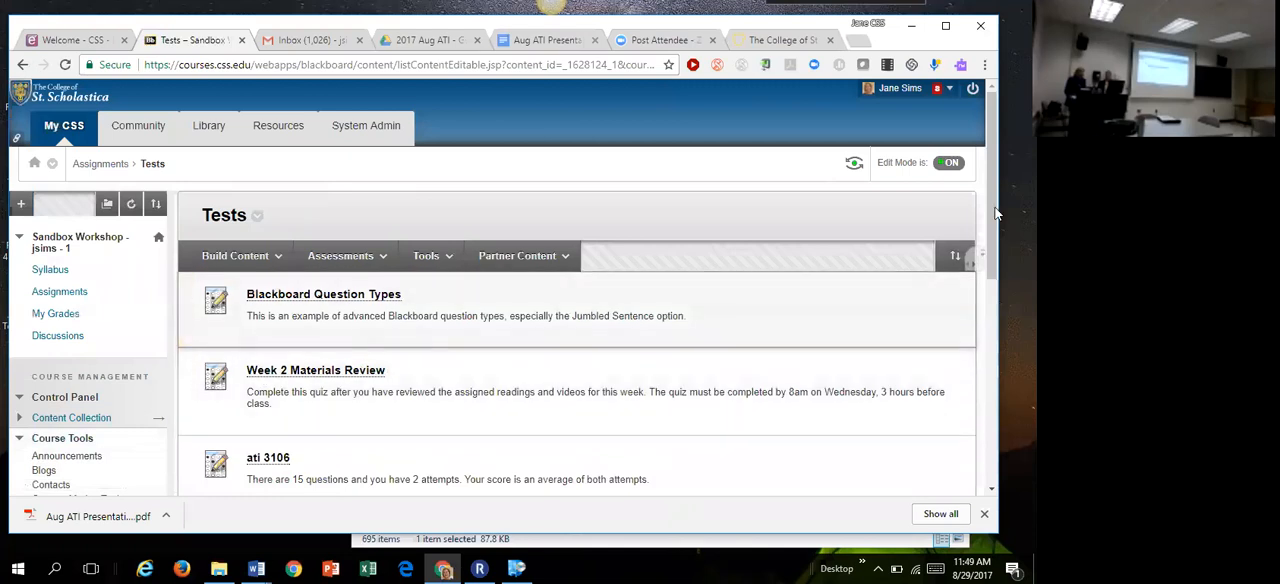
pyautogui.moveTo(988, 205); pyautogui.dragTo(984, 302)
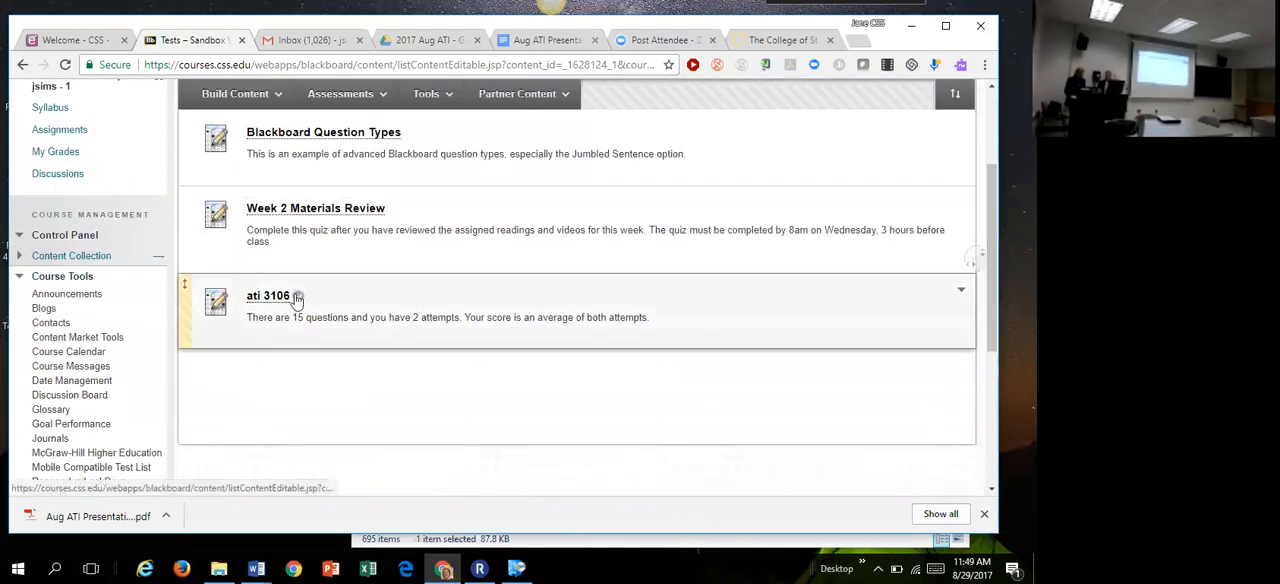
# Step: Open Adaptive Release for the ati 3106 test and examine its membership, grade and review status criteria
pyautogui.click(297, 298)
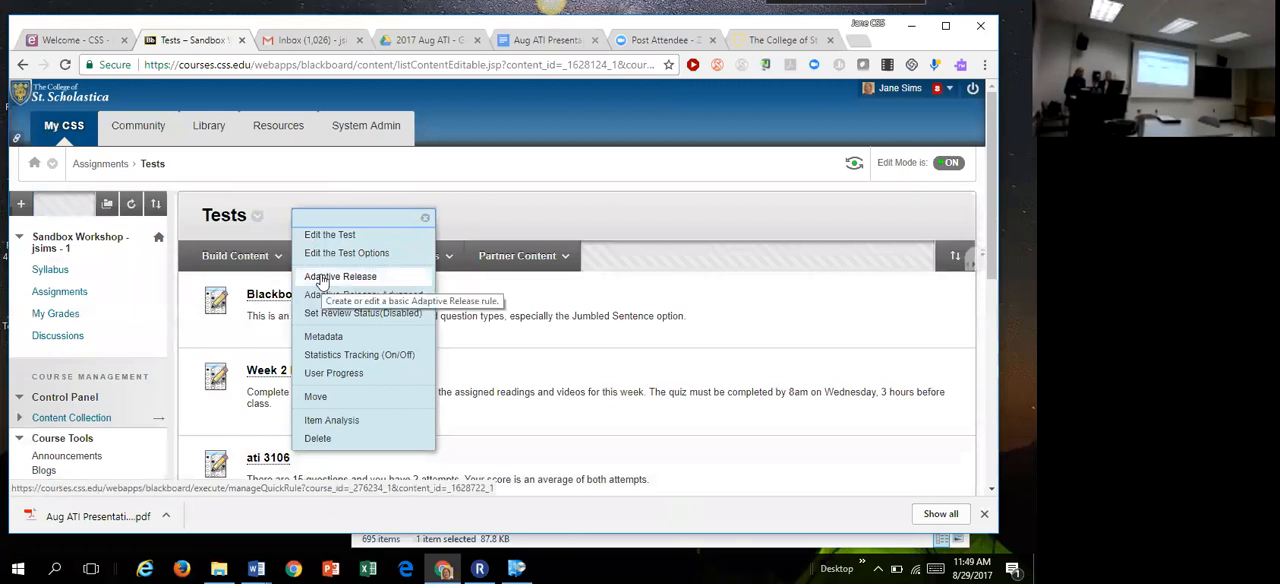
pyautogui.click(320, 279)
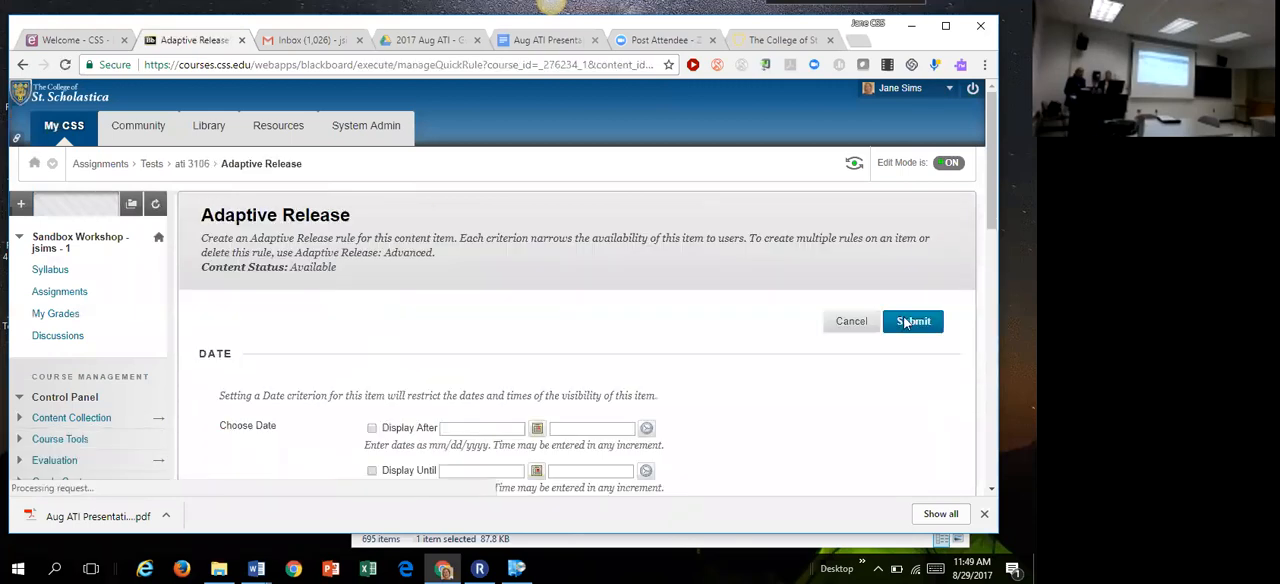
pyautogui.moveTo(993, 203); pyautogui.dragTo(953, 387)
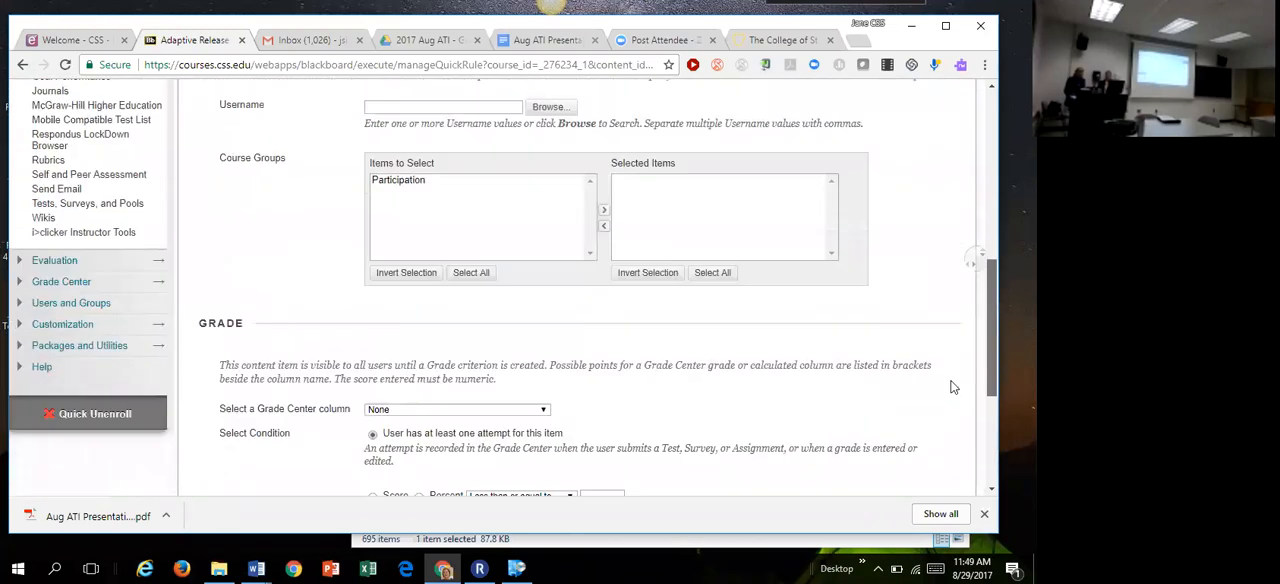
pyautogui.scroll(-4, 940, 400)
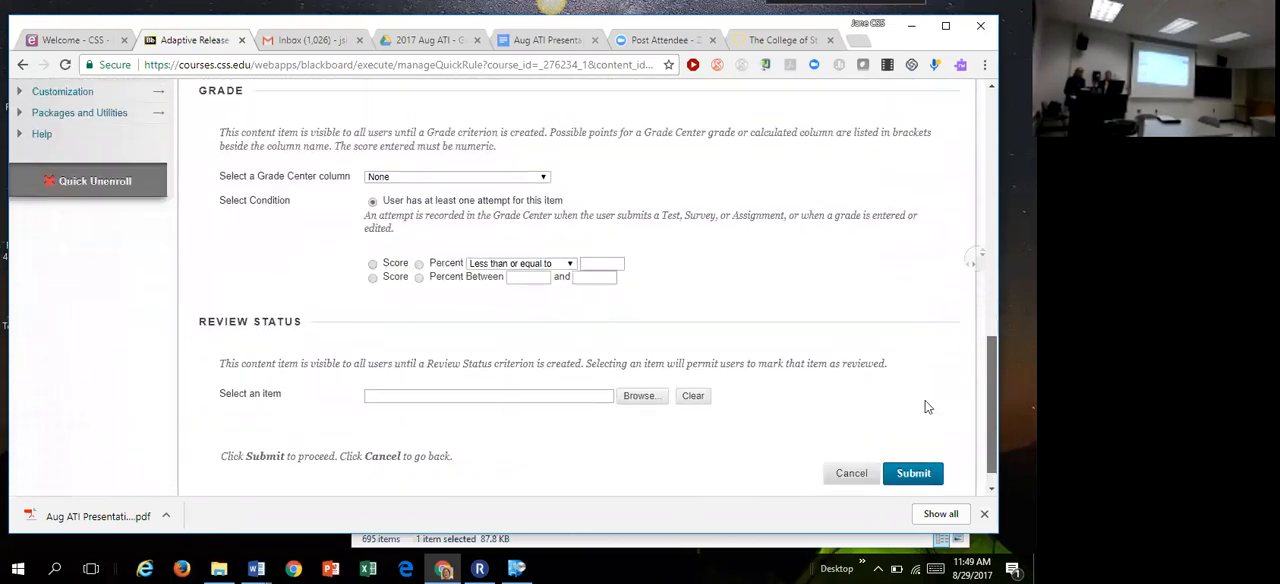
pyautogui.scroll(5, 927, 407)
# Step: Restrict the test's availability to the preview user chosen from the course membership list, and submit the adaptive release rule
pyautogui.click(402, 194)
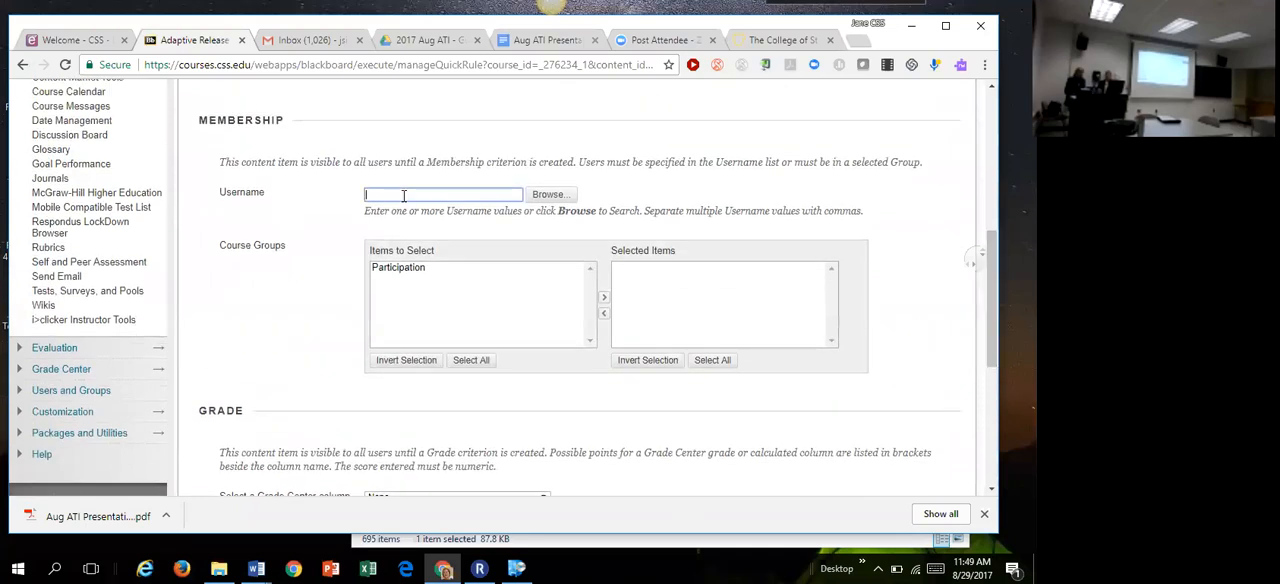
pyautogui.click(550, 195)
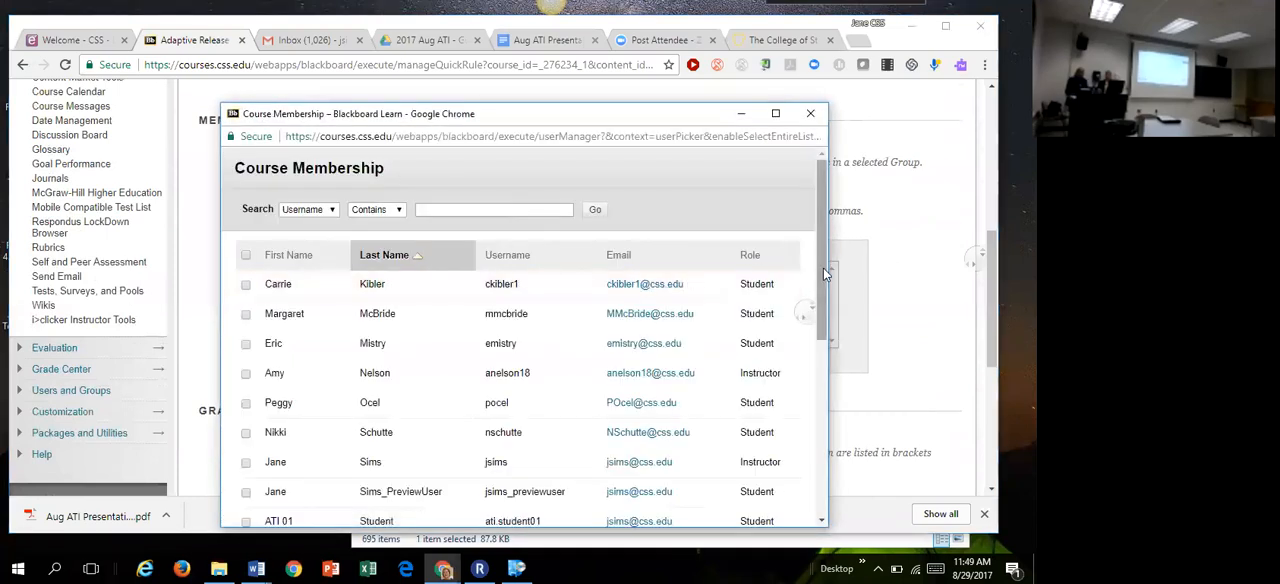
pyautogui.scroll(-1, 823, 268)
pyautogui.scroll(-2, 806, 318)
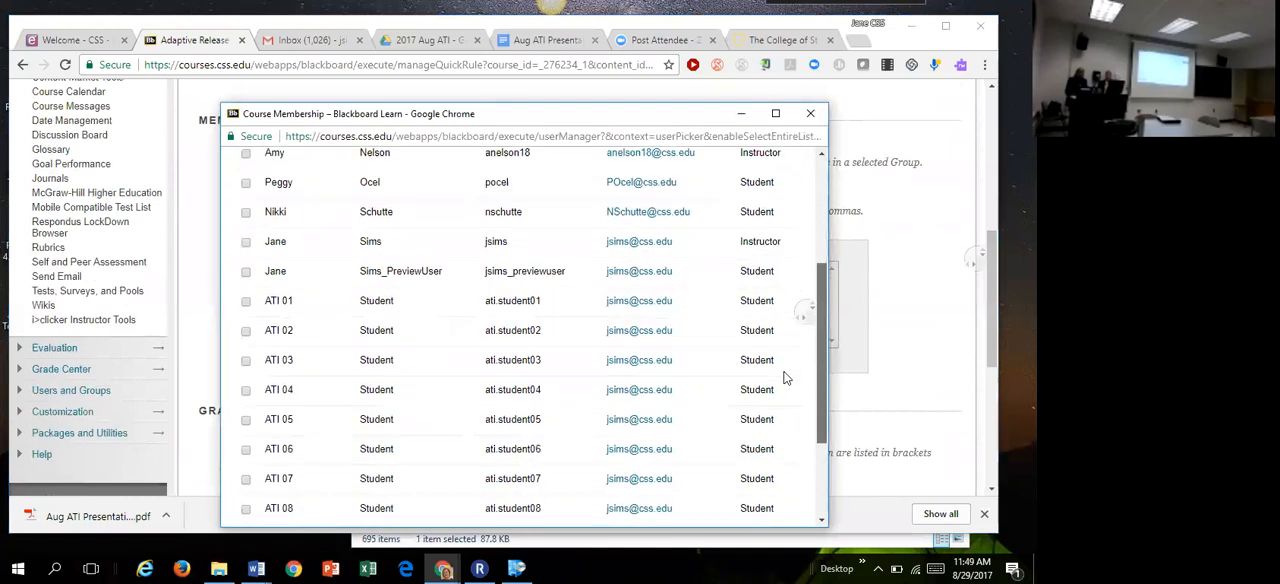
pyautogui.click(246, 267)
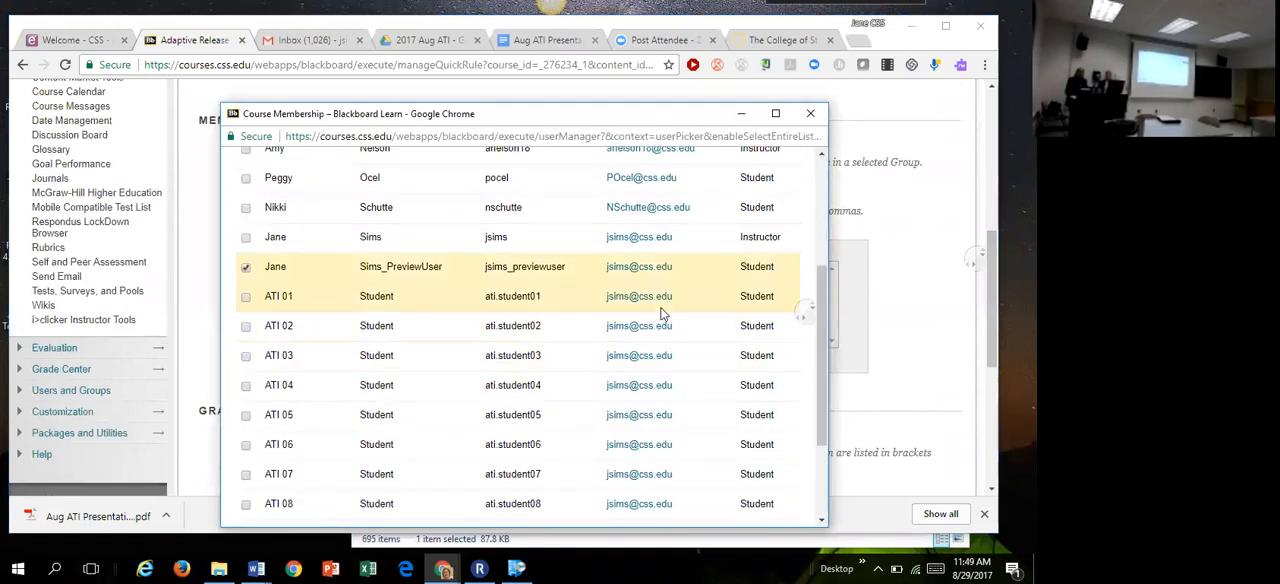
pyautogui.scroll(-2, 818, 380)
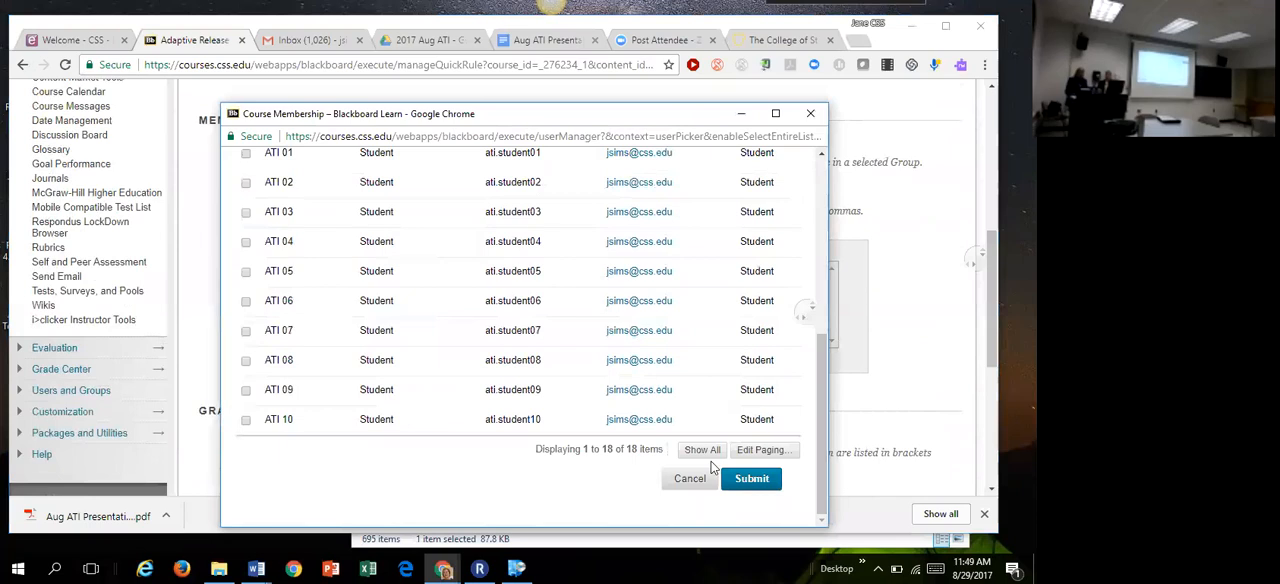
pyautogui.click(750, 477)
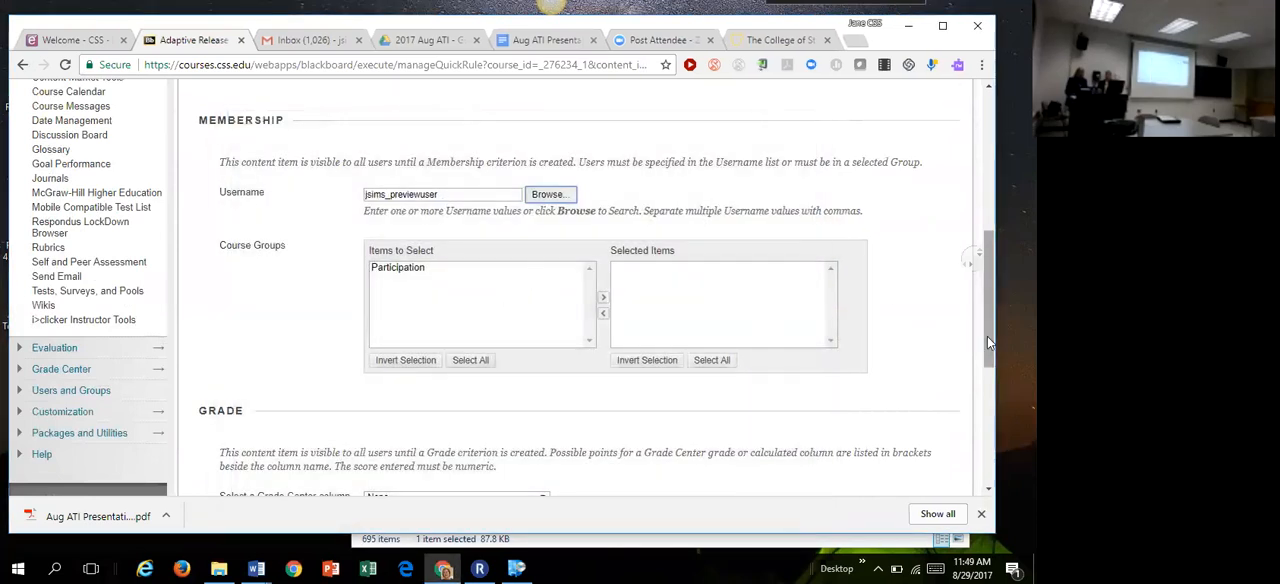
pyautogui.scroll(-2, 987, 336)
pyautogui.scroll(-2, 905, 445)
pyautogui.click(908, 444)
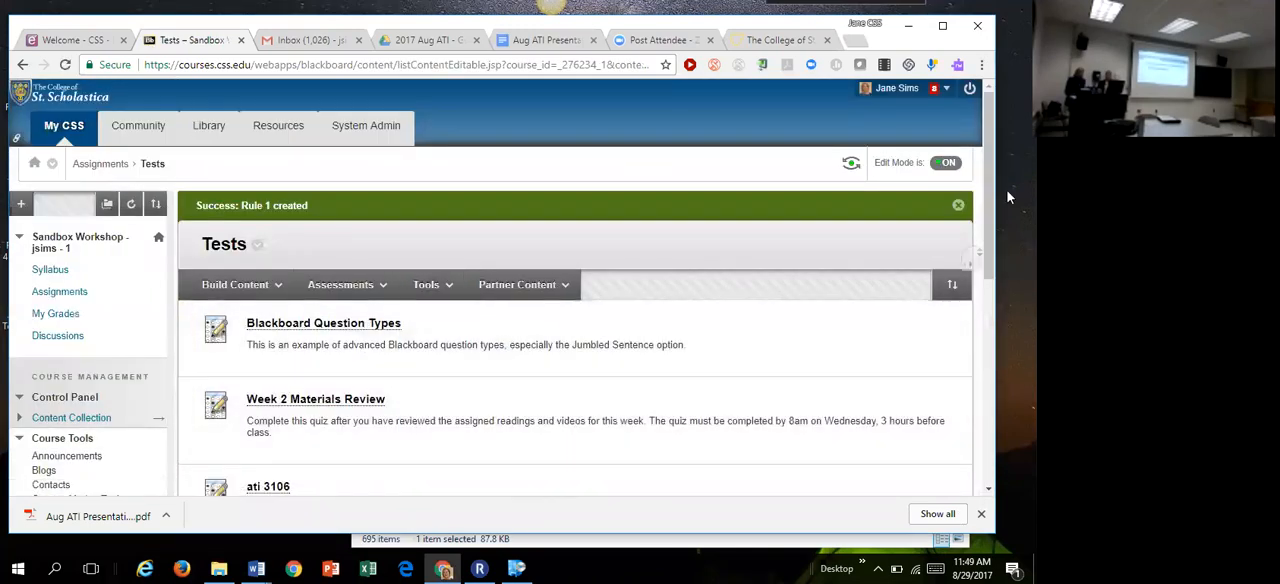
# Step: Delete Rule 1 from the advanced adaptive release rules of the ati 3106 test
pyautogui.scroll(-2, 983, 281)
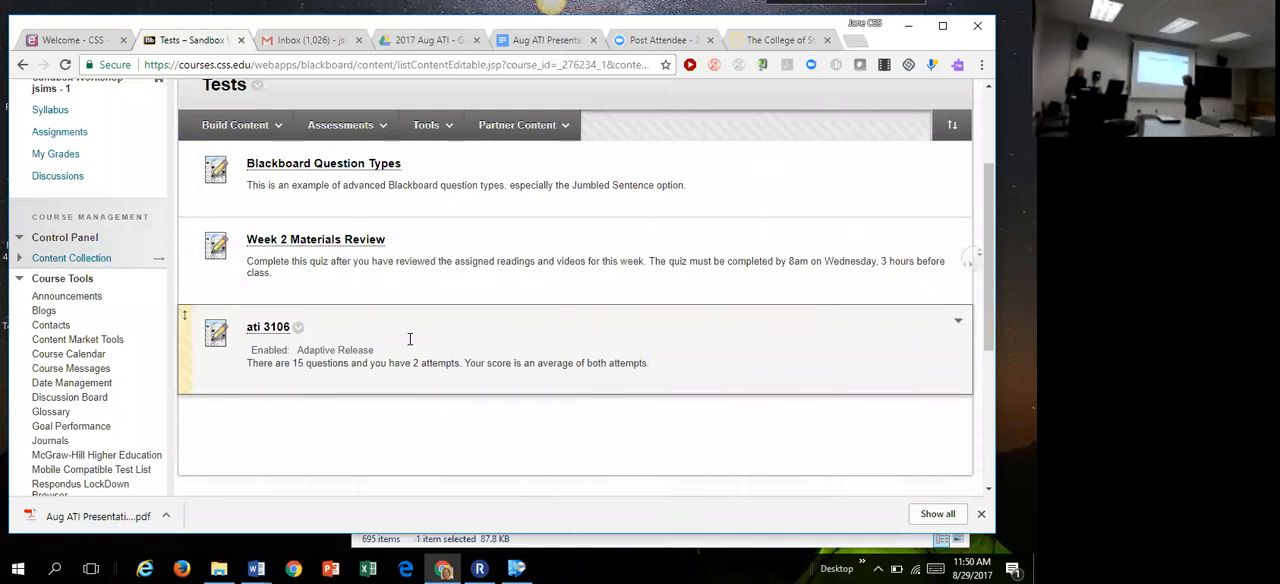
pyautogui.click(298, 329)
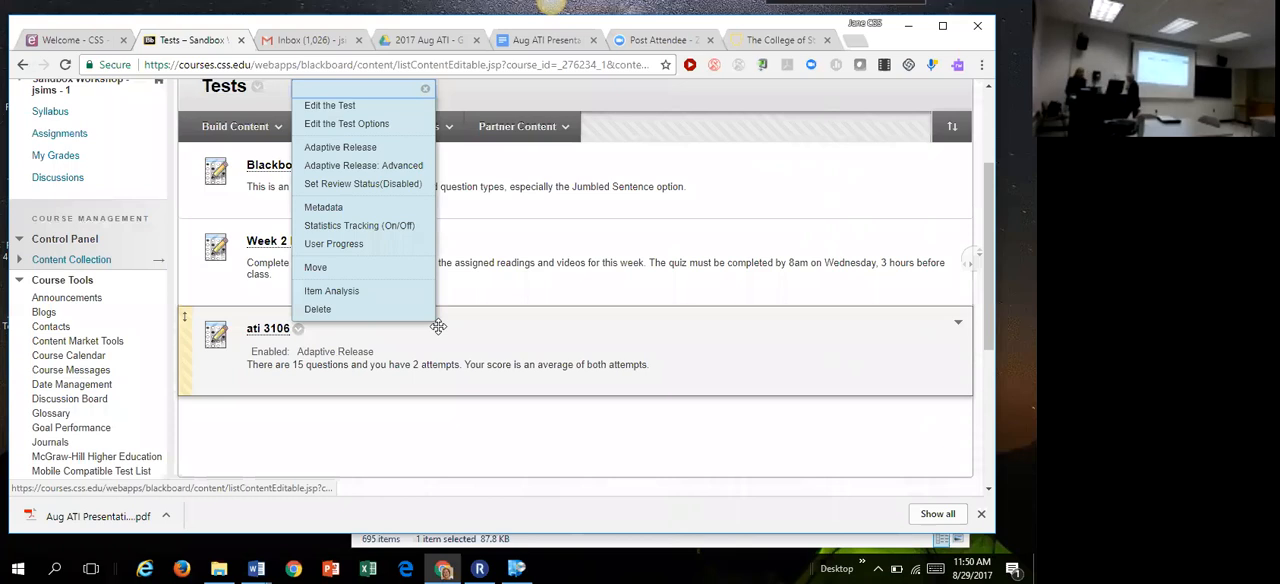
pyautogui.click(380, 168)
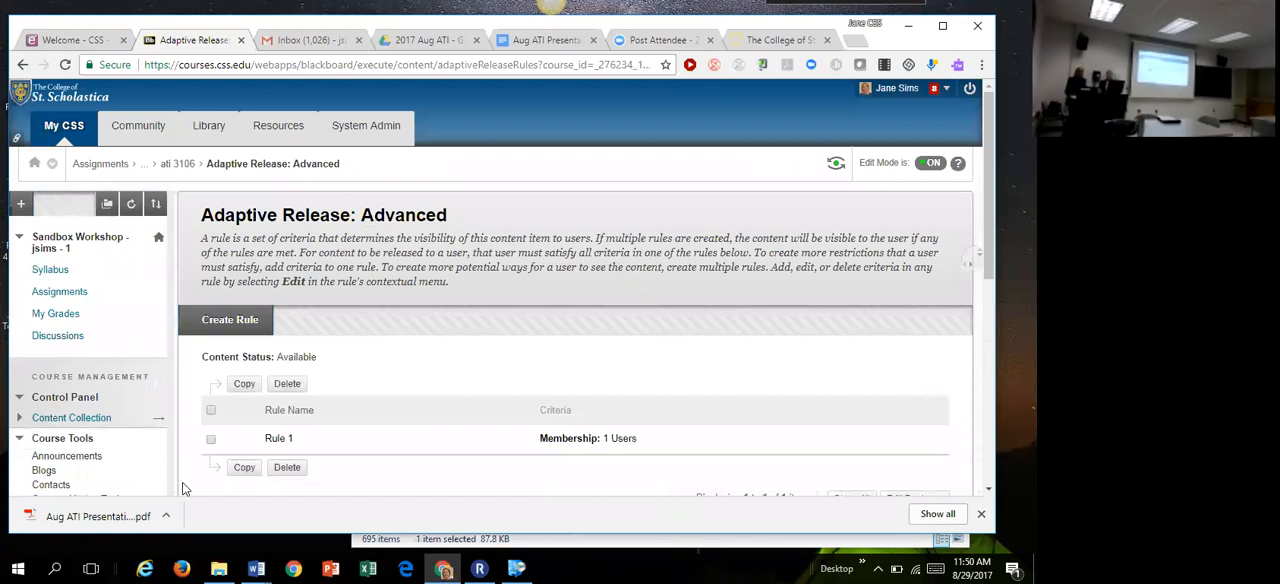
pyautogui.click(211, 439)
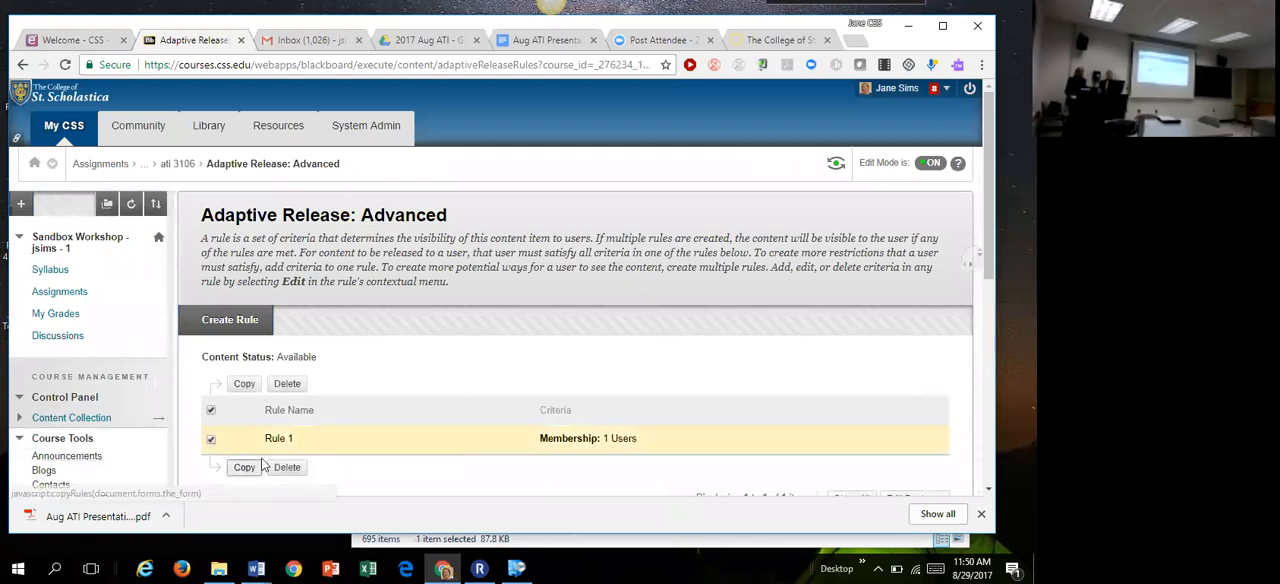
pyautogui.click(295, 389)
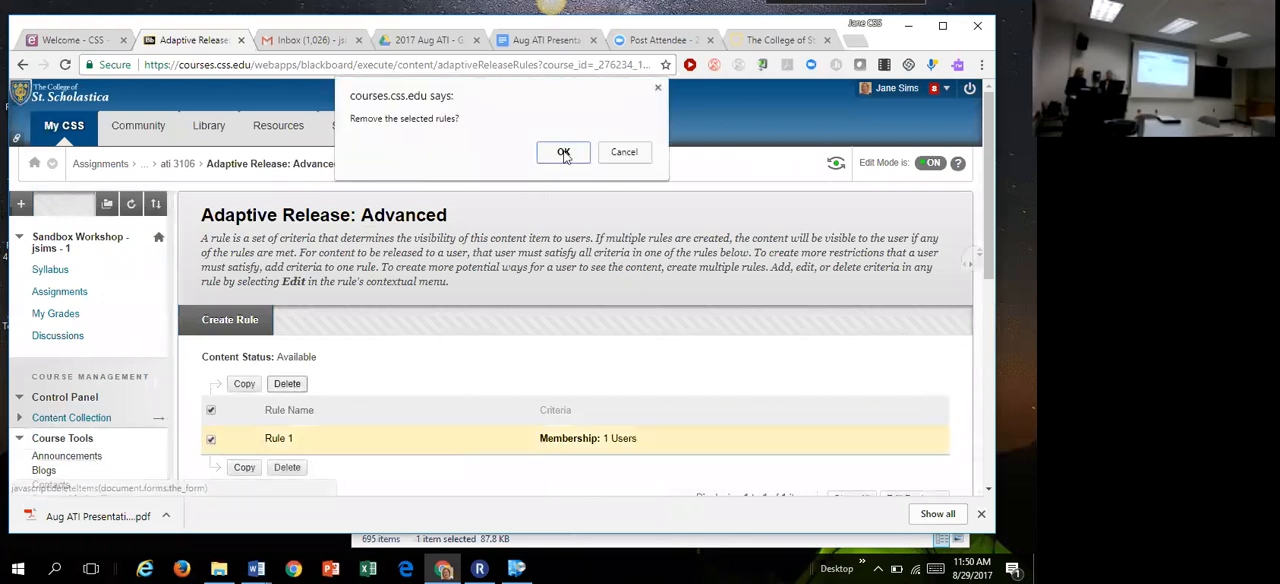
pyautogui.click(563, 151)
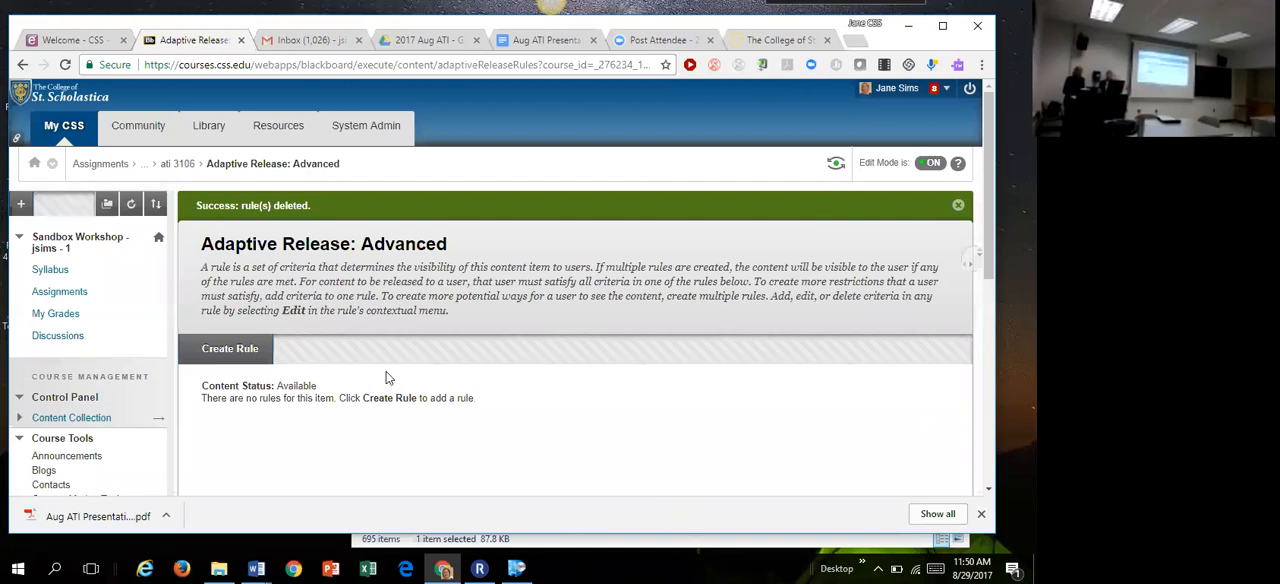
# Step: Open the Tests view of the Grade Center and show the grade options for the preview user's ati 3106 attempt
pyautogui.moveTo(990, 193); pyautogui.dragTo(957, 391)
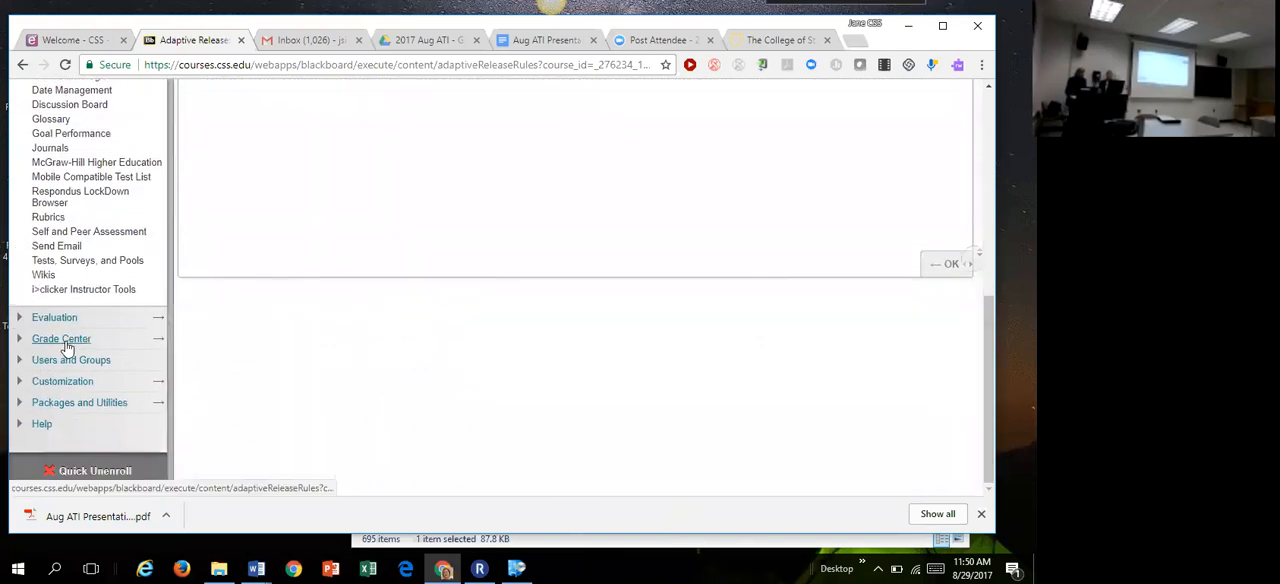
pyautogui.click(62, 340)
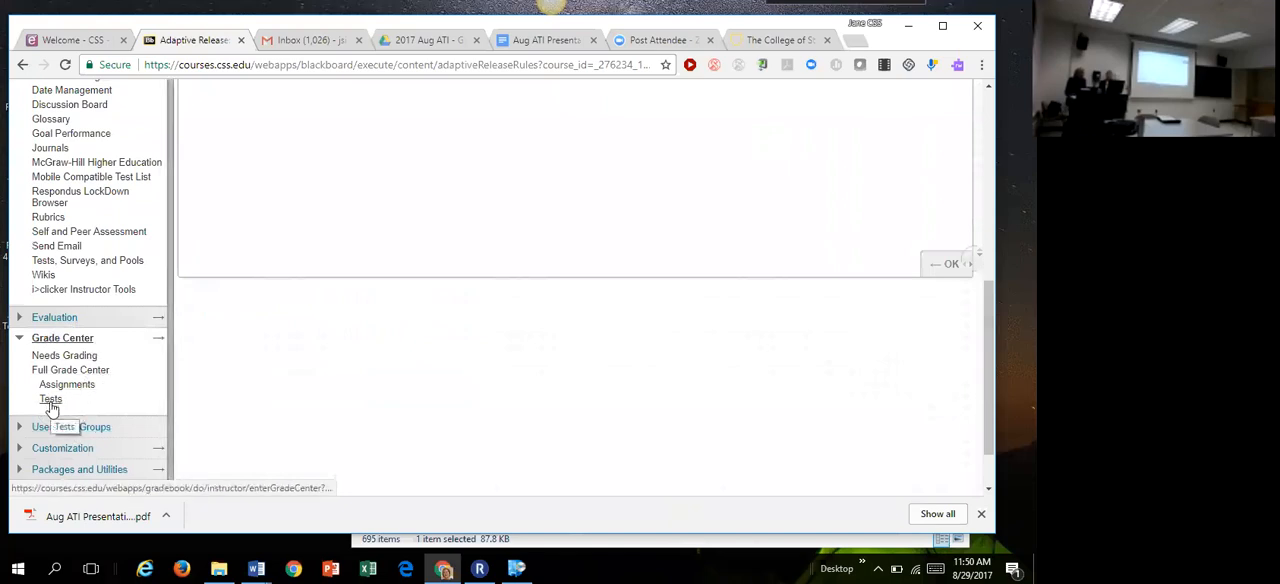
pyautogui.click(51, 403)
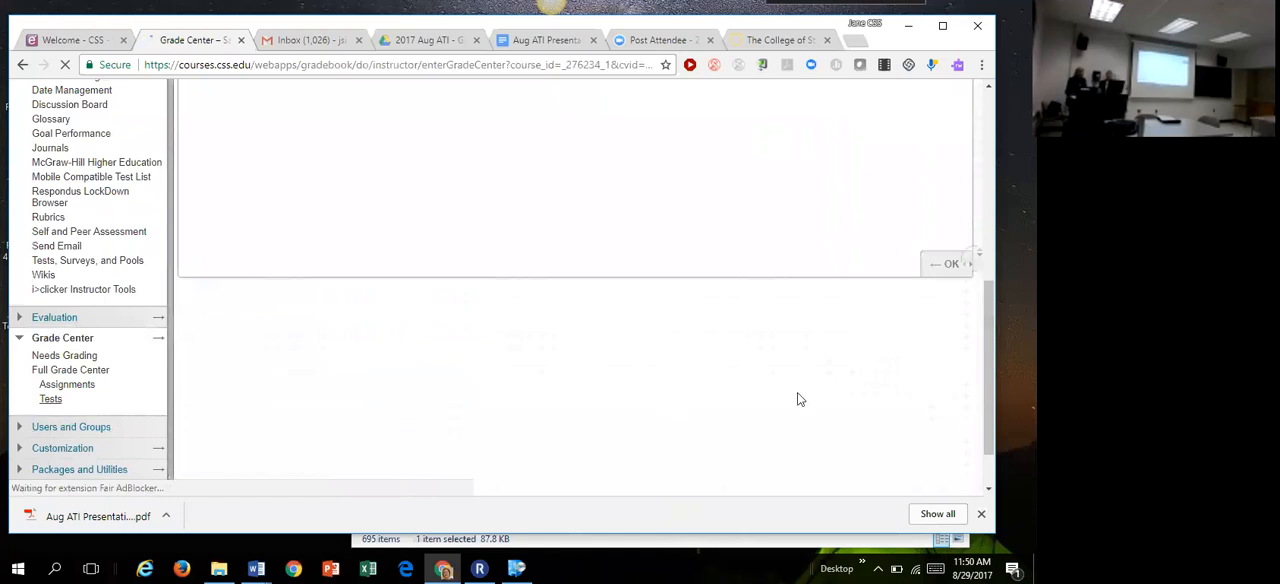
pyautogui.moveTo(990, 243); pyautogui.dragTo(975, 376)
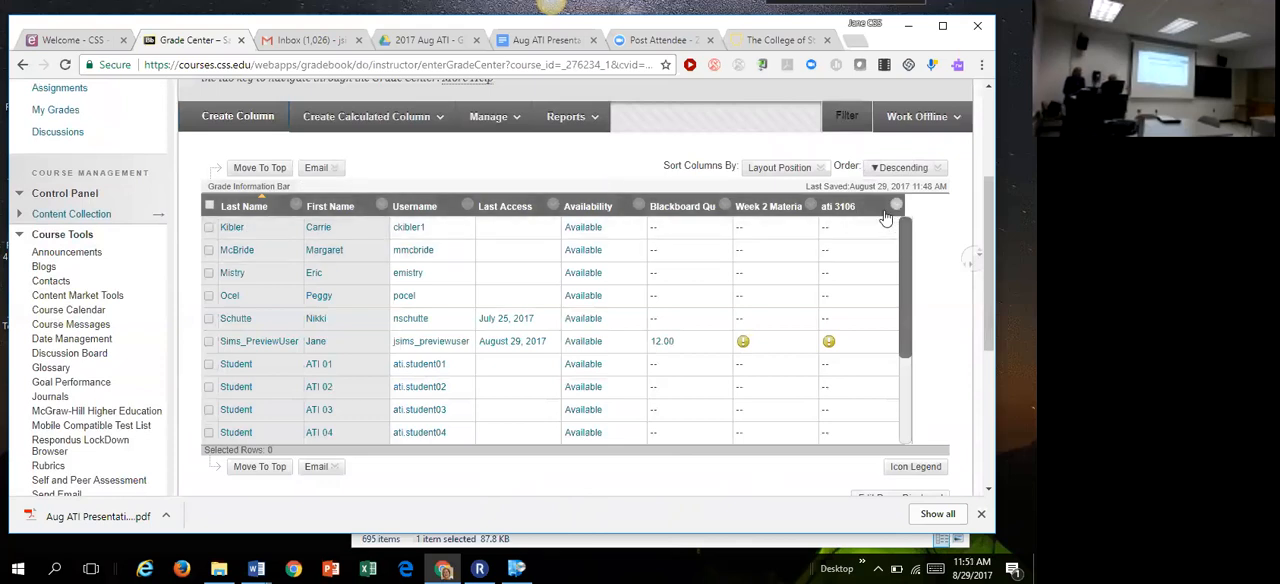
pyautogui.click(895, 340)
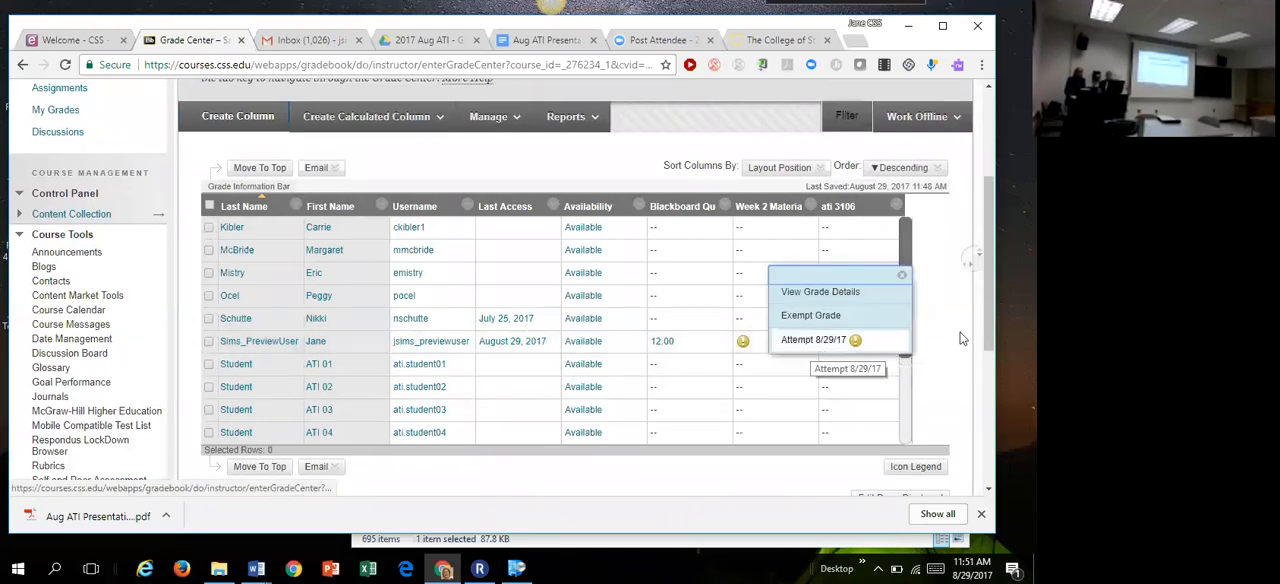
# Step: Open the Grade Questions page for the ati 3106 test column and return to the Grade Center
pyautogui.click(941, 337)
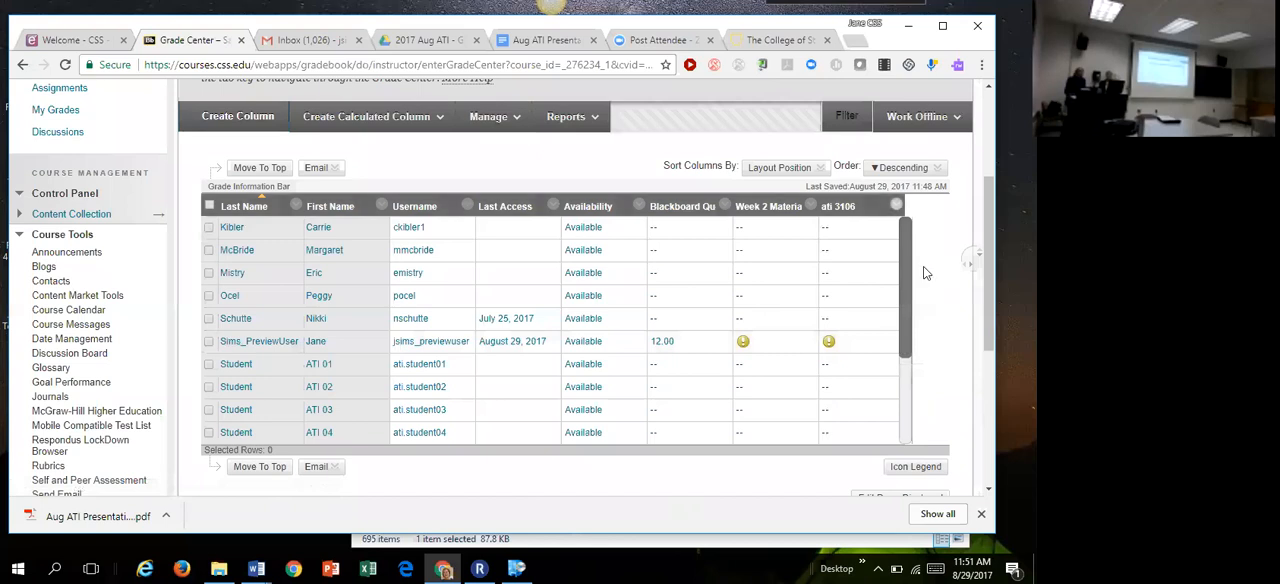
pyautogui.click(895, 207)
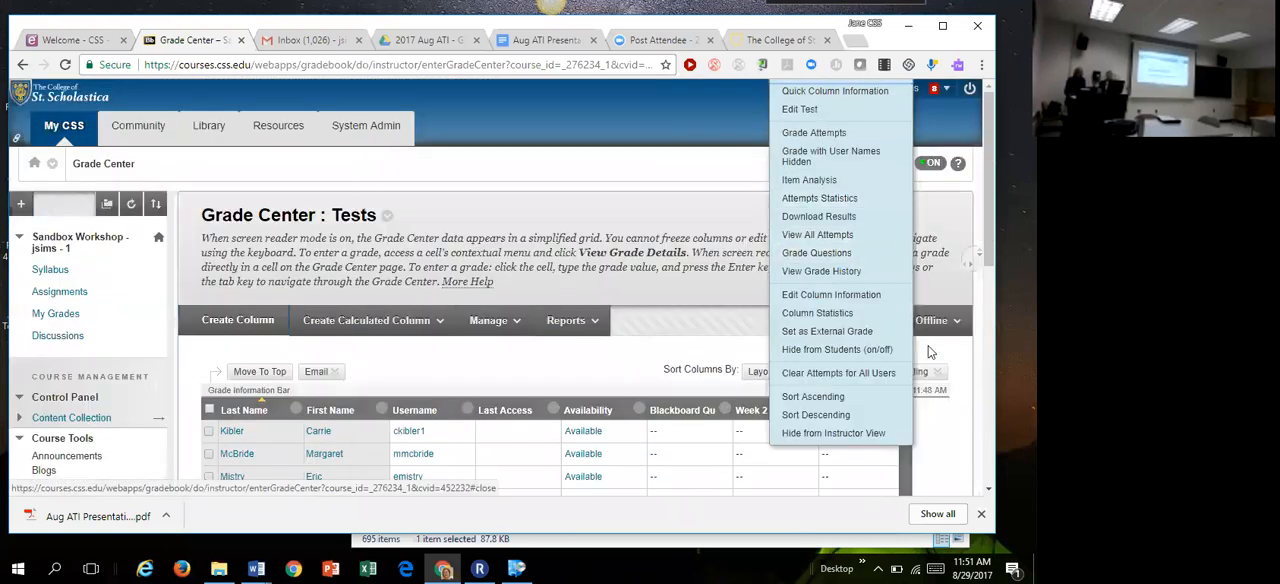
pyautogui.click(949, 418)
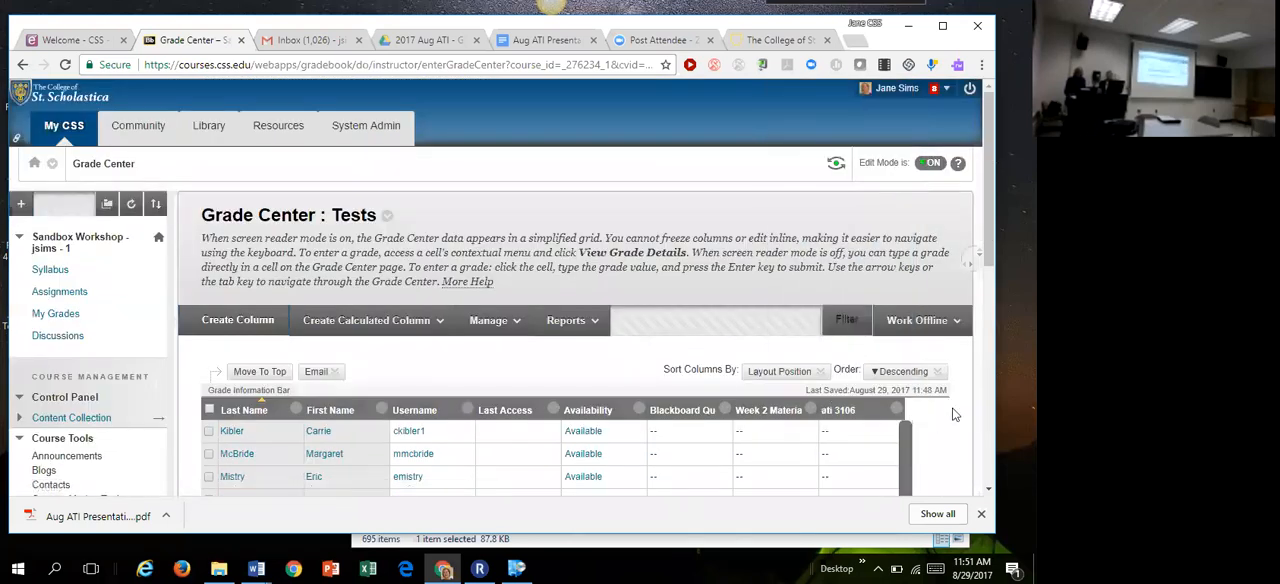
pyautogui.click(897, 411)
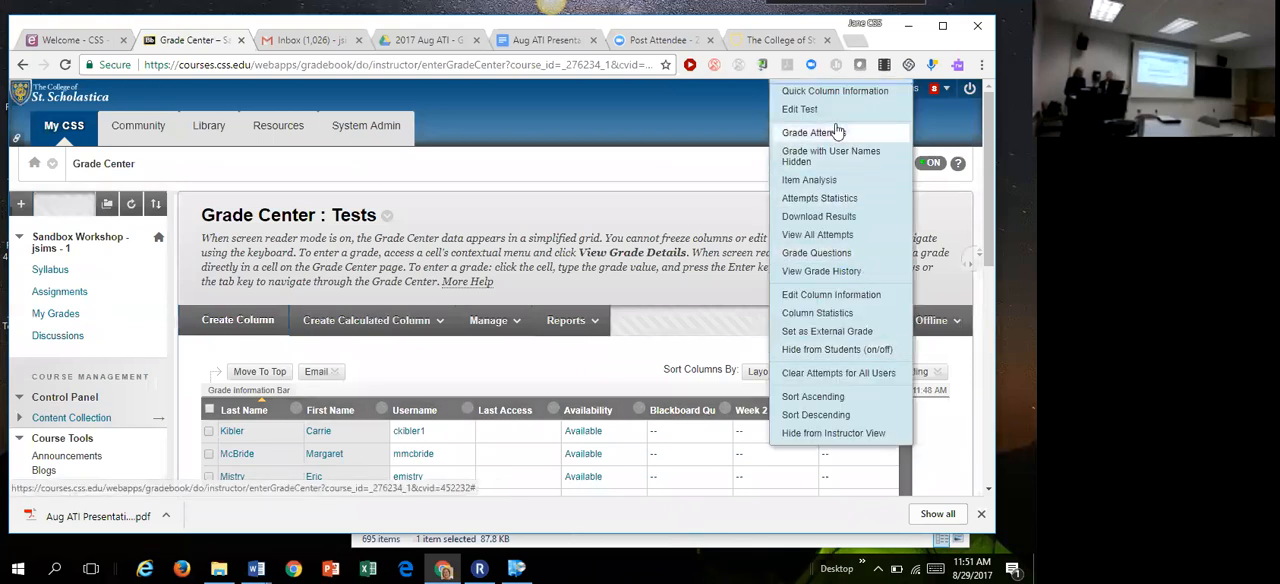
pyautogui.click(835, 254)
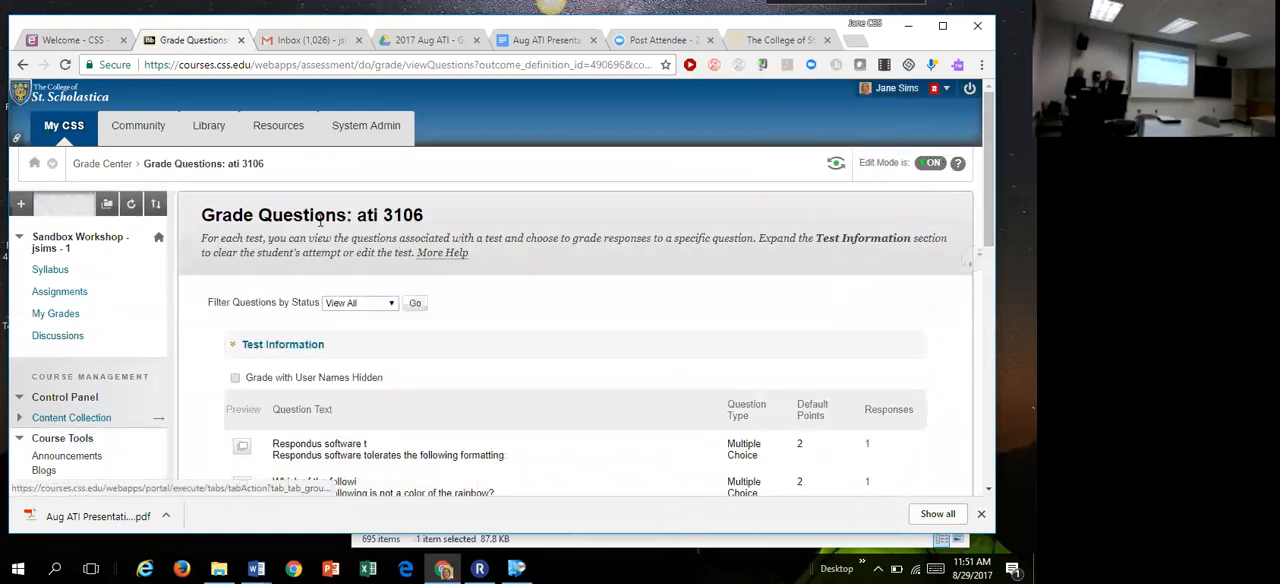
pyautogui.click(110, 164)
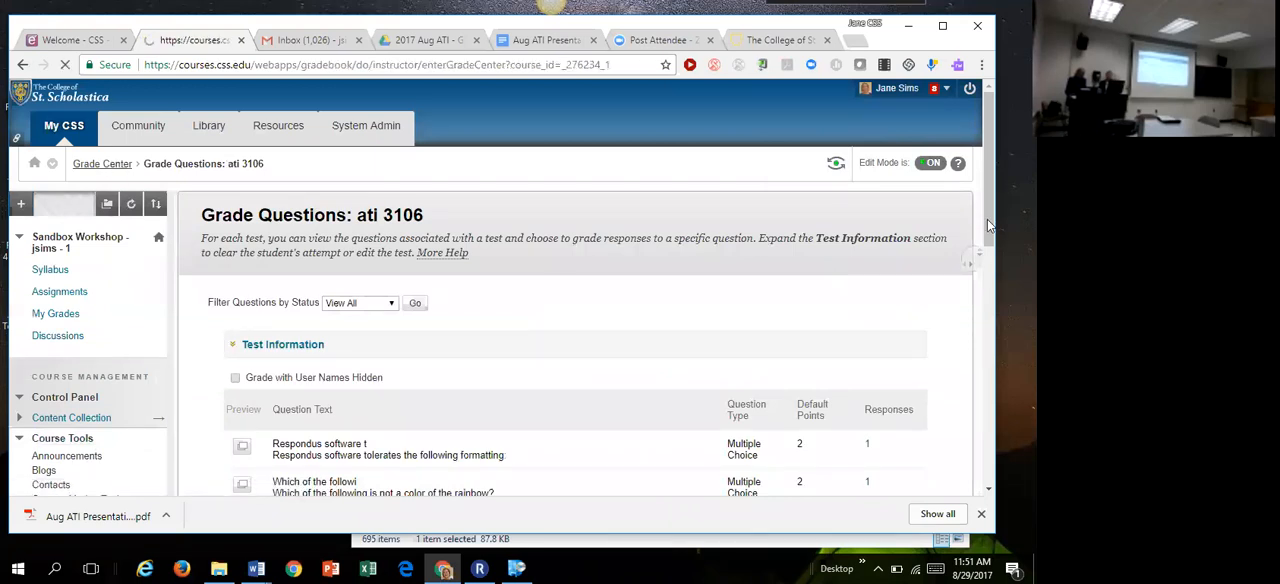
# Step: Reopen Grade Questions for the ati 3106 test and review its question list through to the essay questions
pyautogui.moveTo(987, 238); pyautogui.dragTo(984, 307)
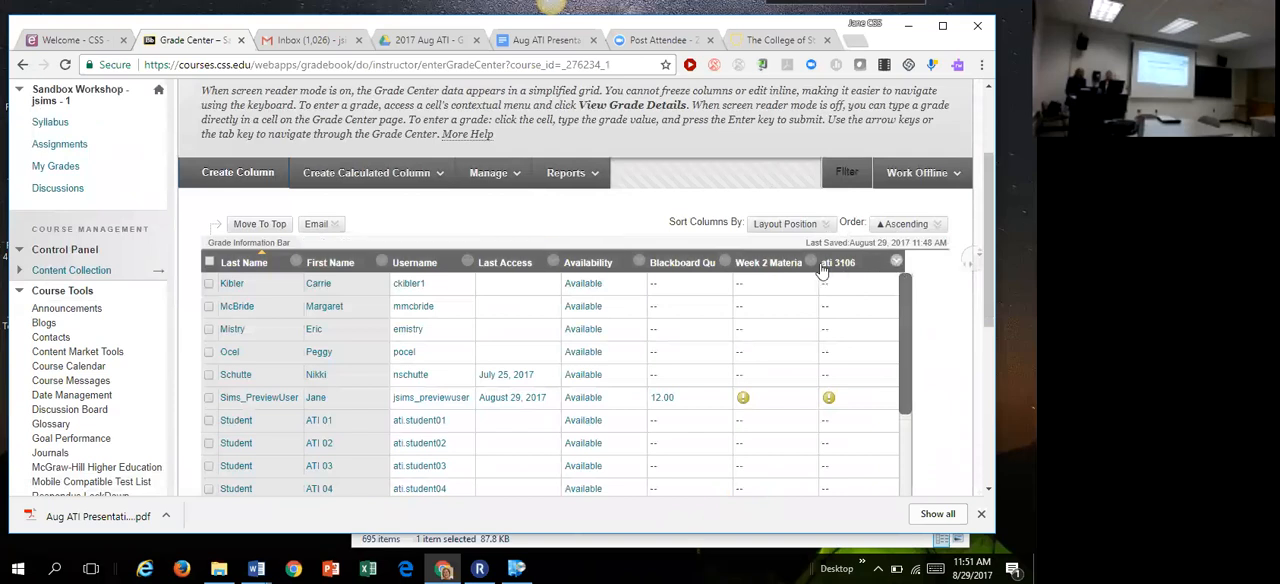
pyautogui.click(897, 263)
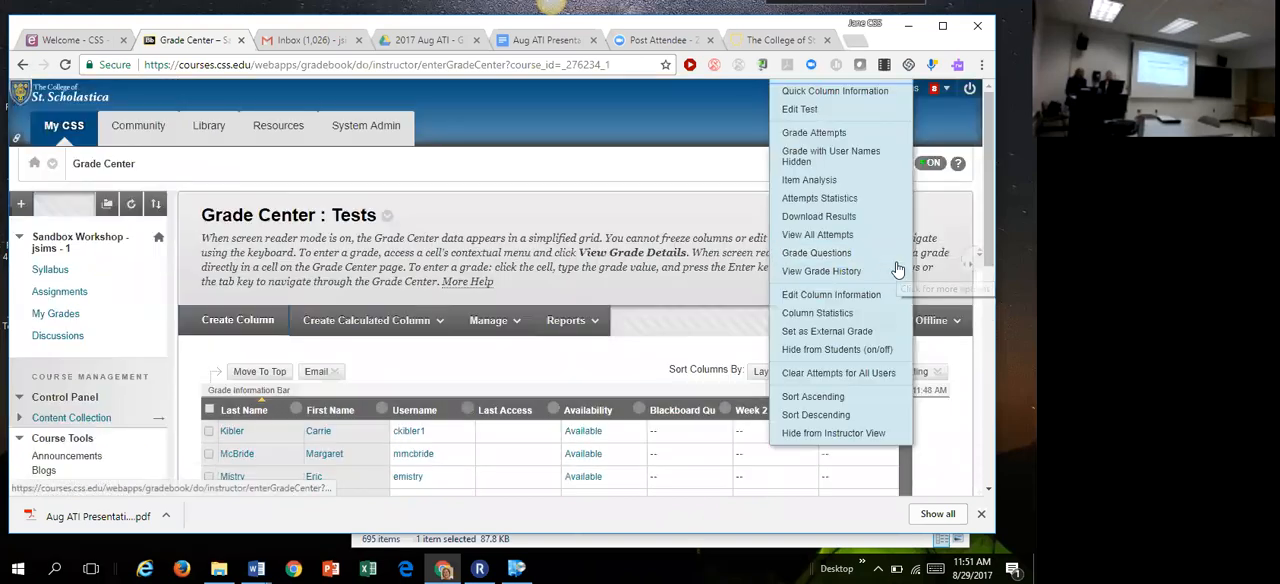
pyautogui.click(818, 253)
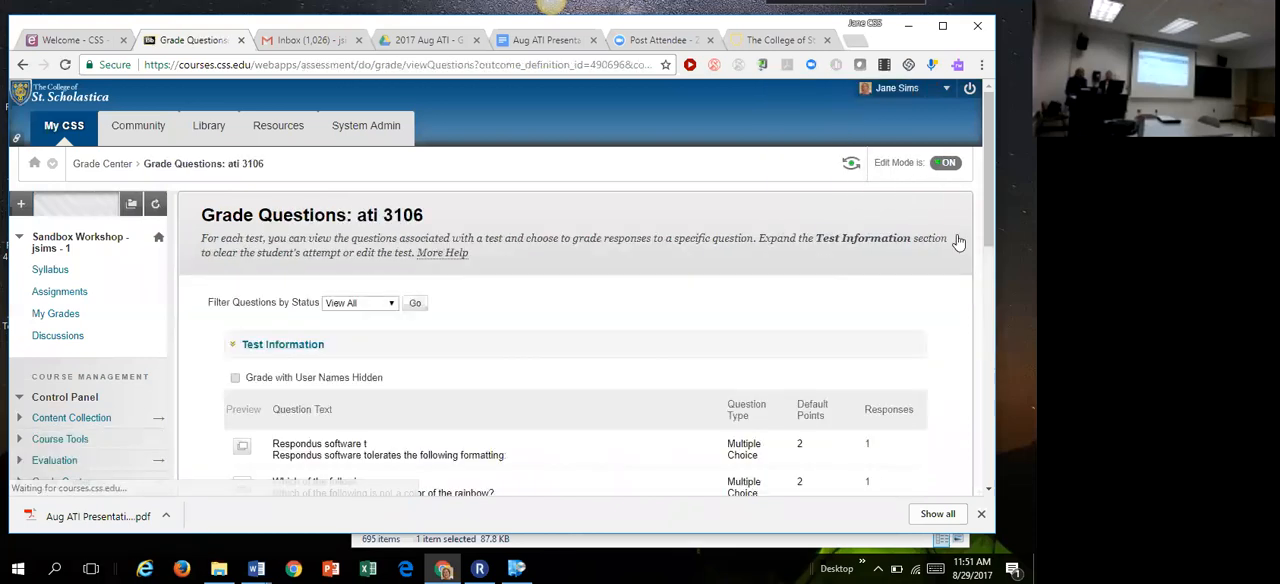
pyautogui.moveTo(990, 200); pyautogui.dragTo(972, 301)
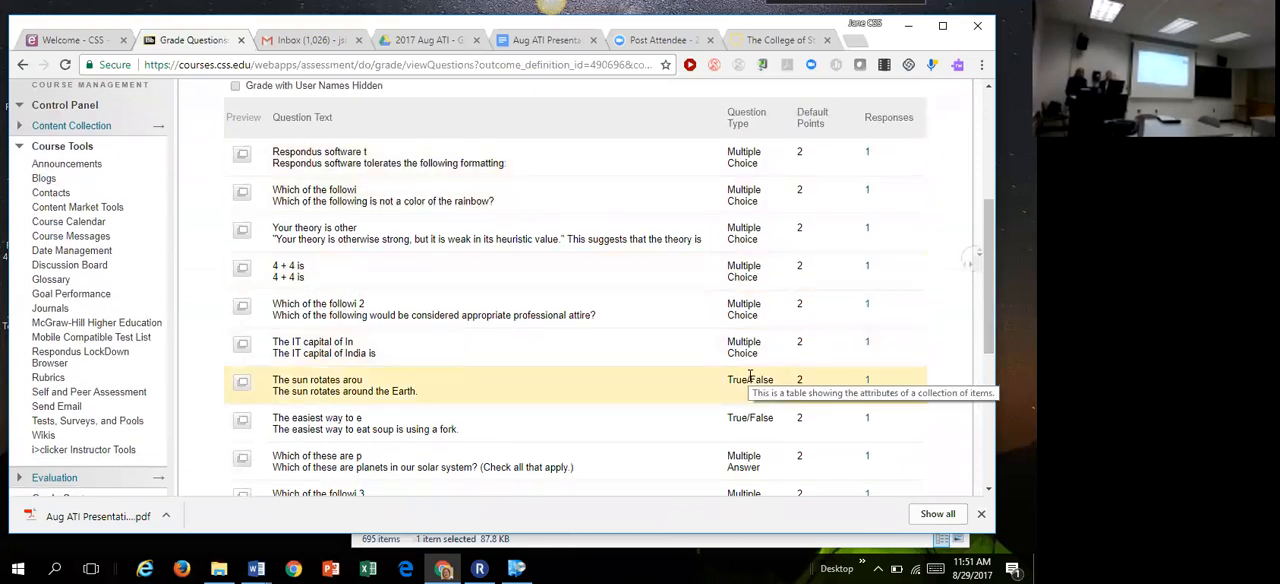
pyautogui.moveTo(987, 293); pyautogui.dragTo(957, 410)
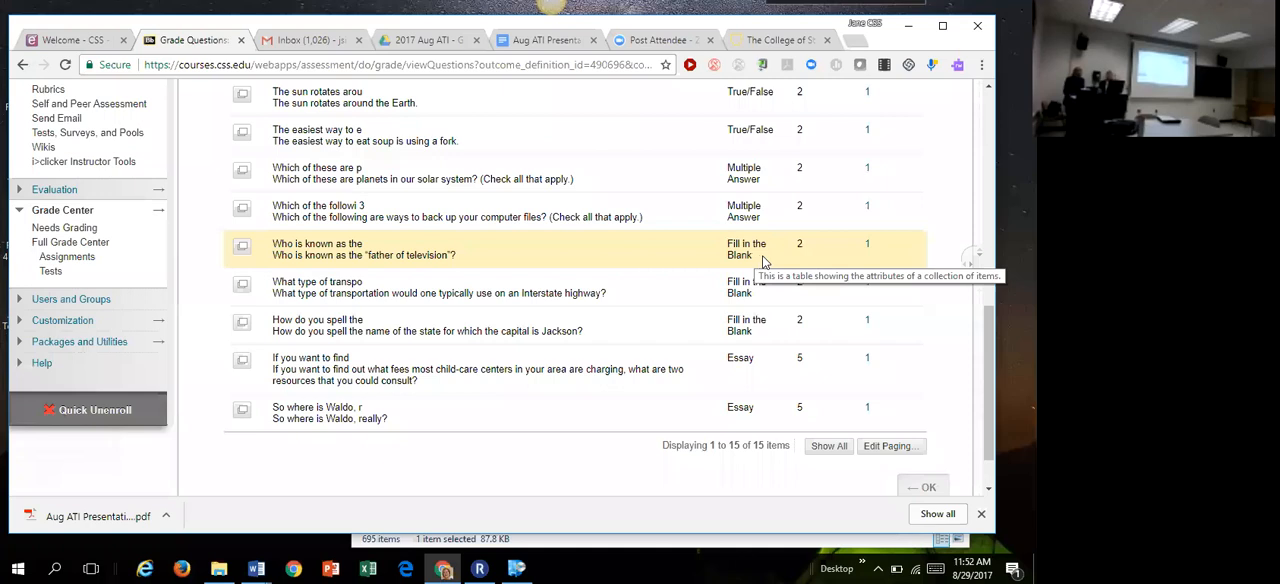
# Step: Open the responses to the essay question about child-care center fees and examine the submitted answer
pyautogui.click(869, 367)
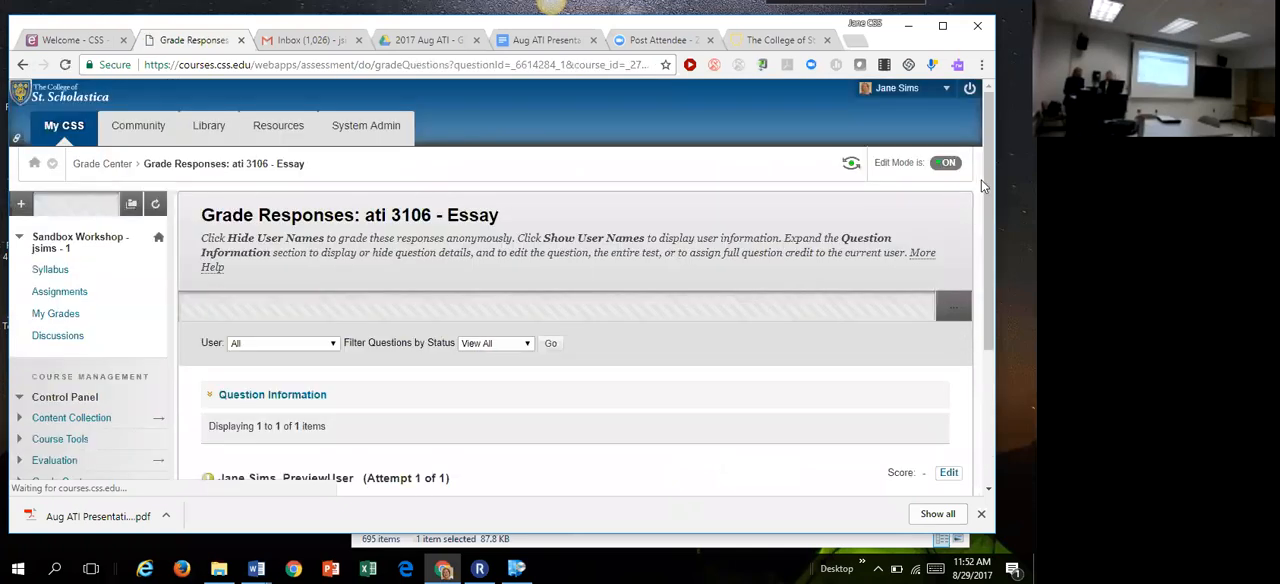
pyautogui.moveTo(987, 182); pyautogui.dragTo(976, 295)
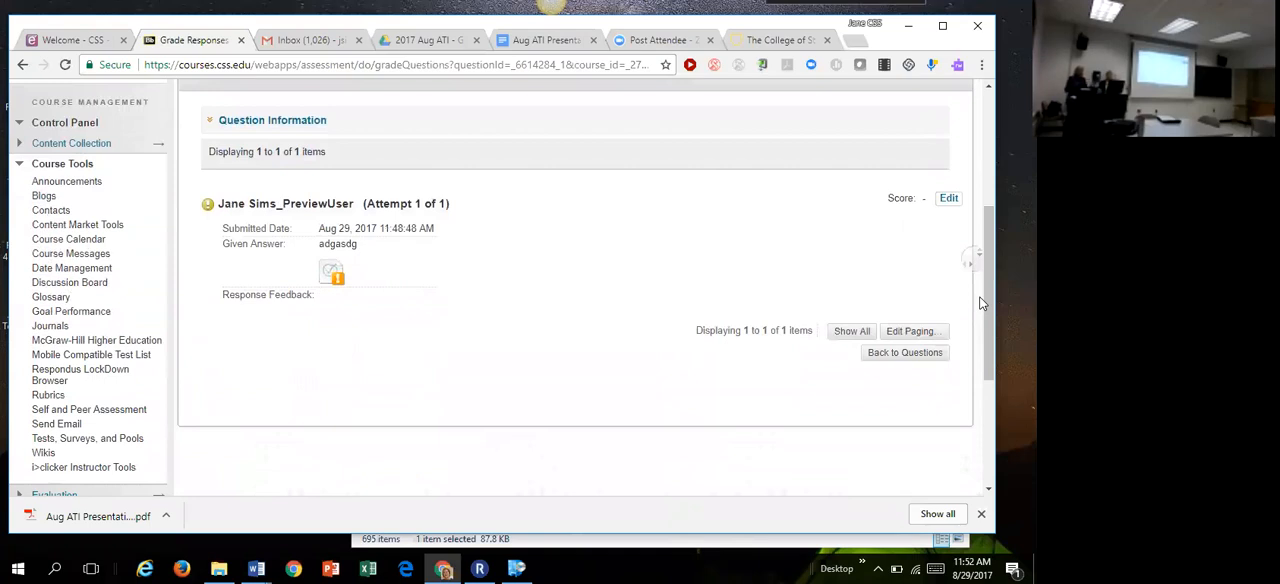
pyautogui.scroll(-3, 983, 303)
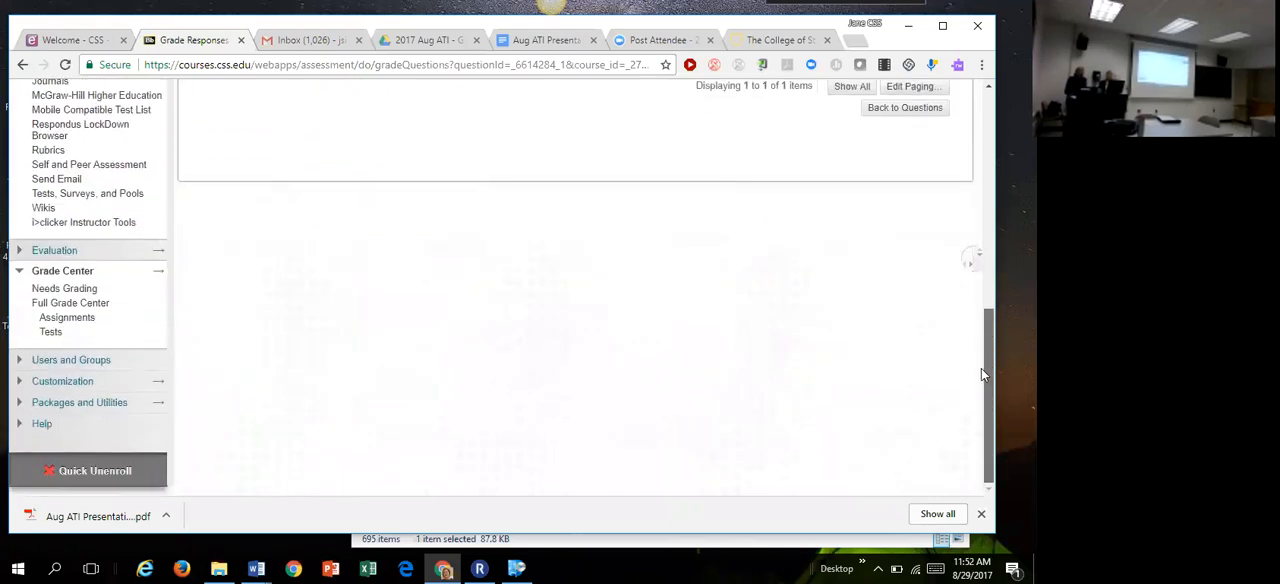
pyautogui.moveTo(981, 368); pyautogui.dragTo(987, 204)
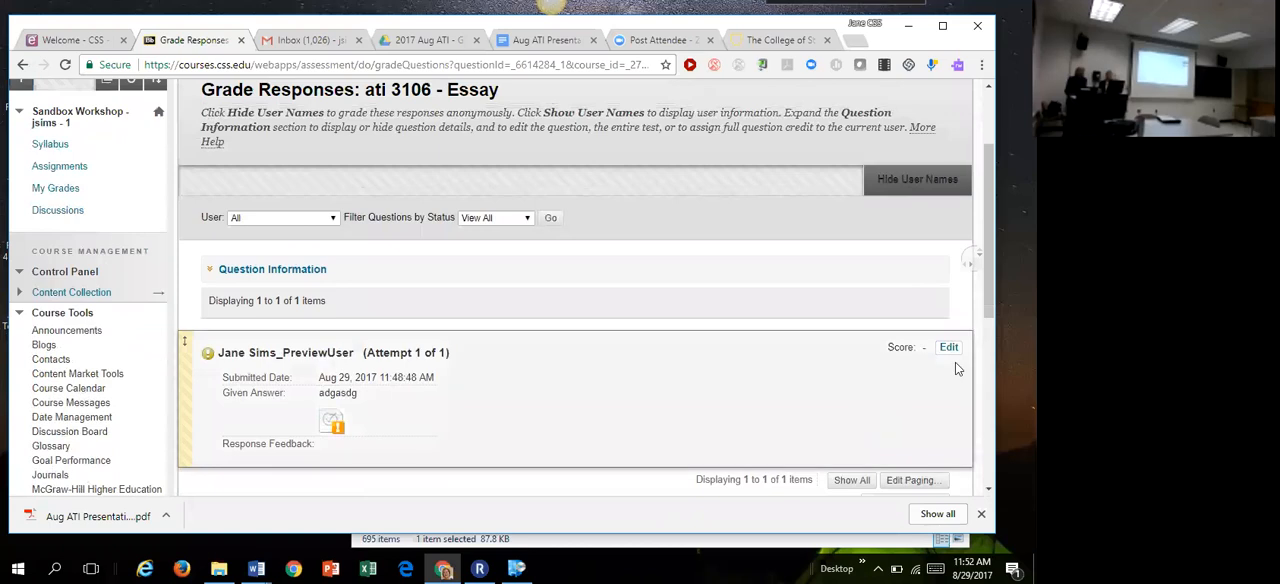
# Step: Score the preview user's essay response 3 out of 5 points with the feedback "It's empty", and submit it
pyautogui.click(948, 347)
pyautogui.moveTo(987, 301); pyautogui.dragTo(987, 337)
pyautogui.write('3')
pyautogui.click(366, 478)
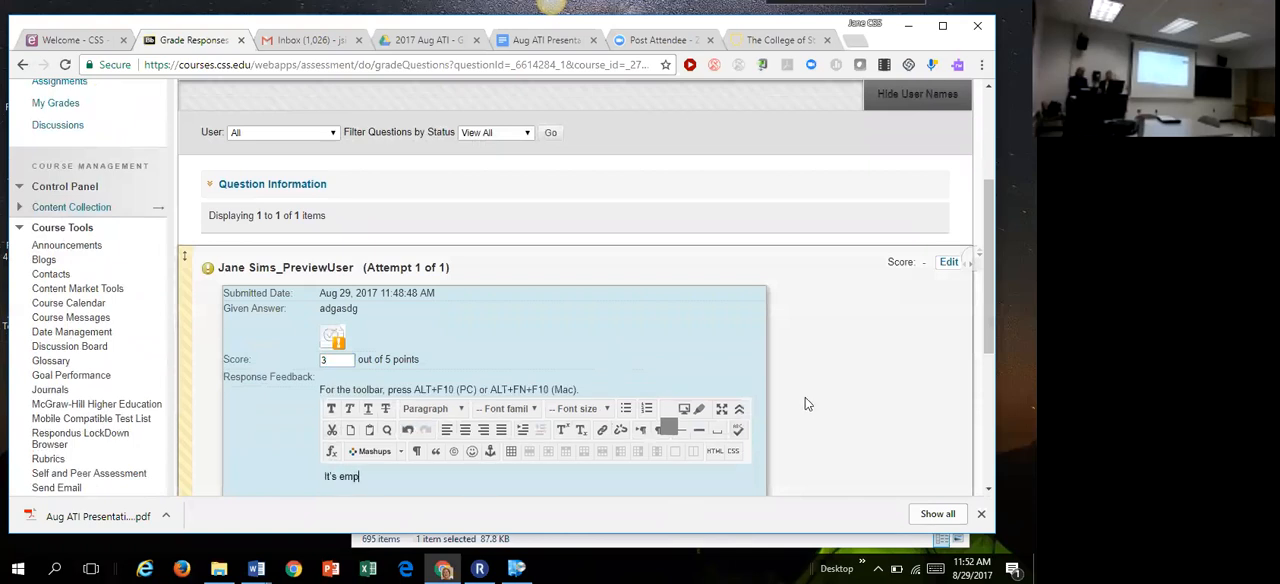
pyautogui.moveTo(985, 336); pyautogui.dragTo(957, 404)
pyautogui.click(721, 468)
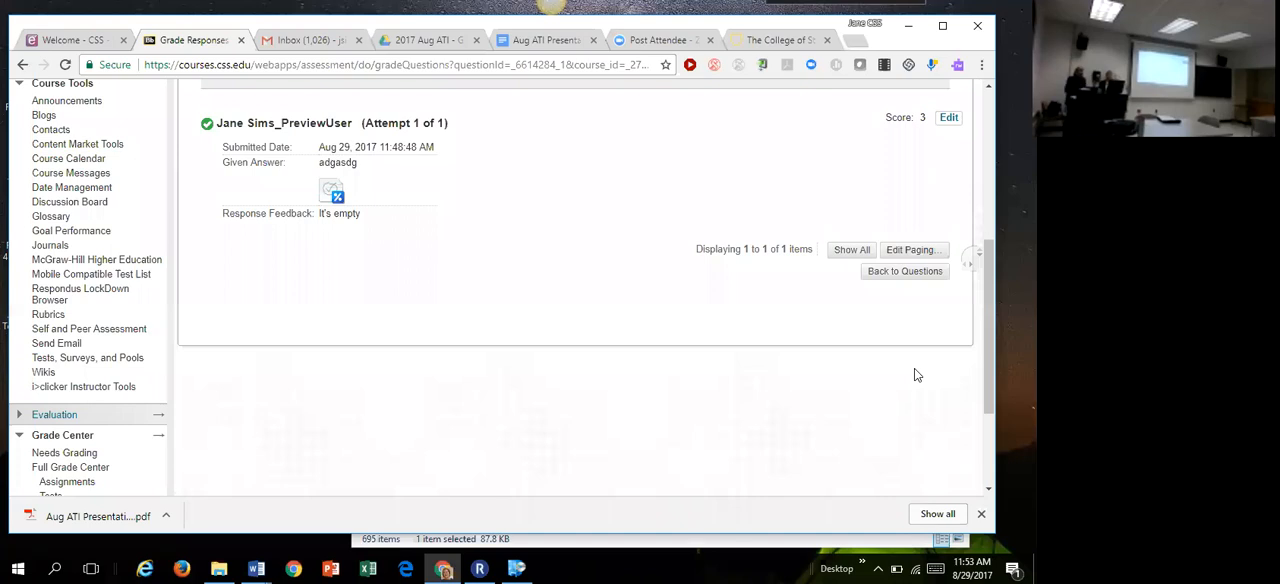
# Step: Return to the ati 3106 Grade Questions list through the Grade Center and open the "So where is Waldo, really?" essay responses
pyautogui.scroll(4, 987, 328)
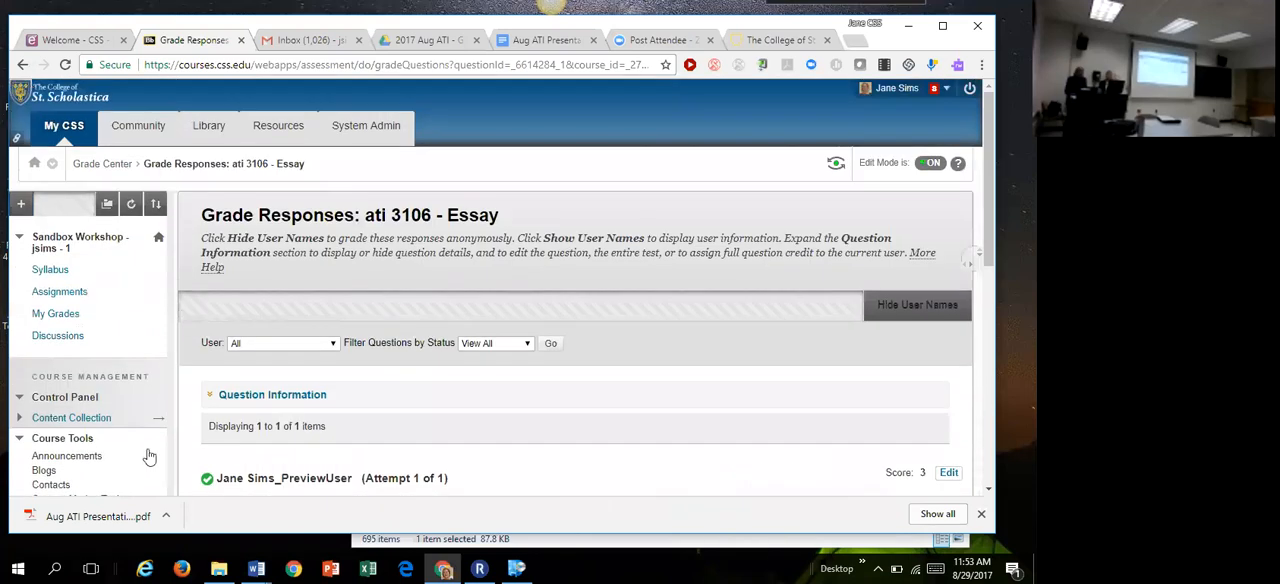
pyautogui.click(103, 164)
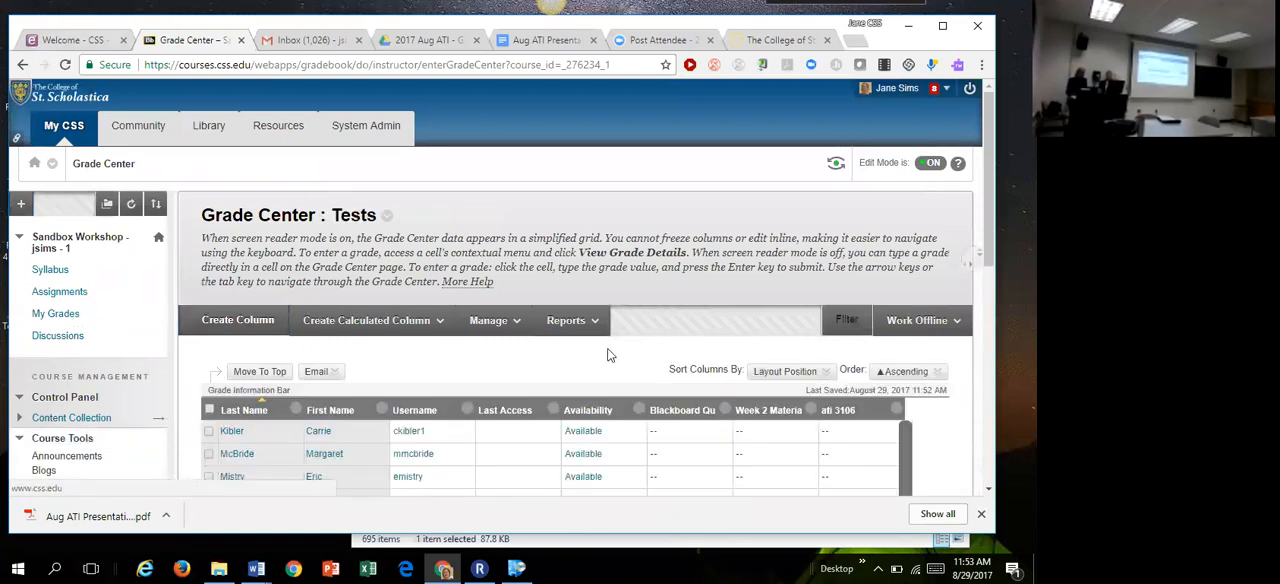
pyautogui.click(896, 411)
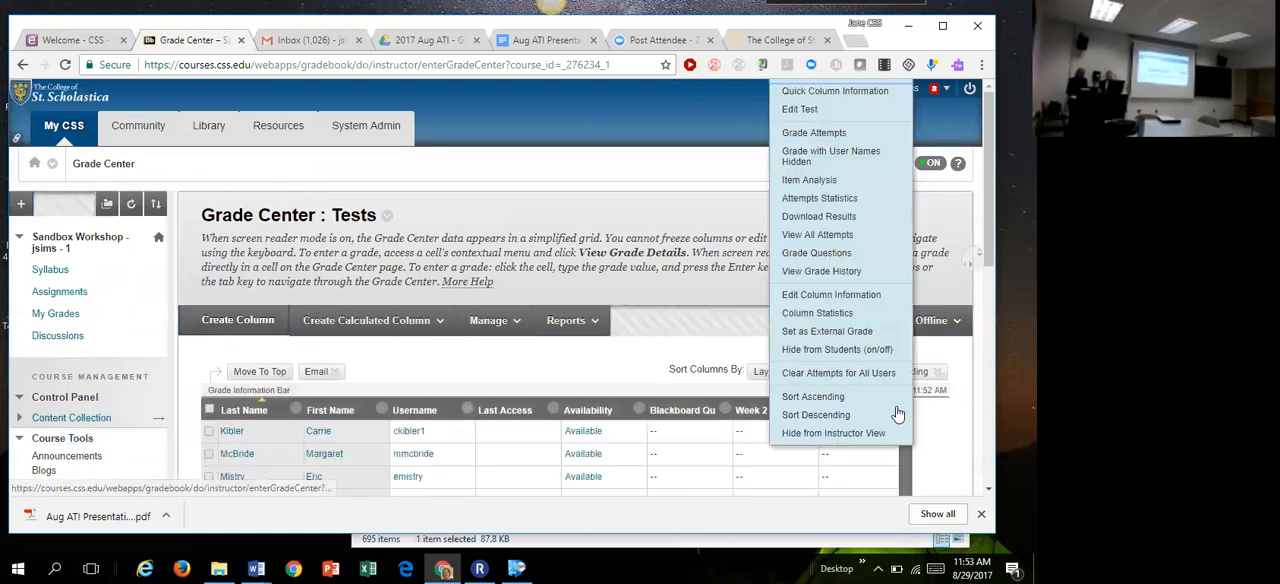
pyautogui.click(829, 258)
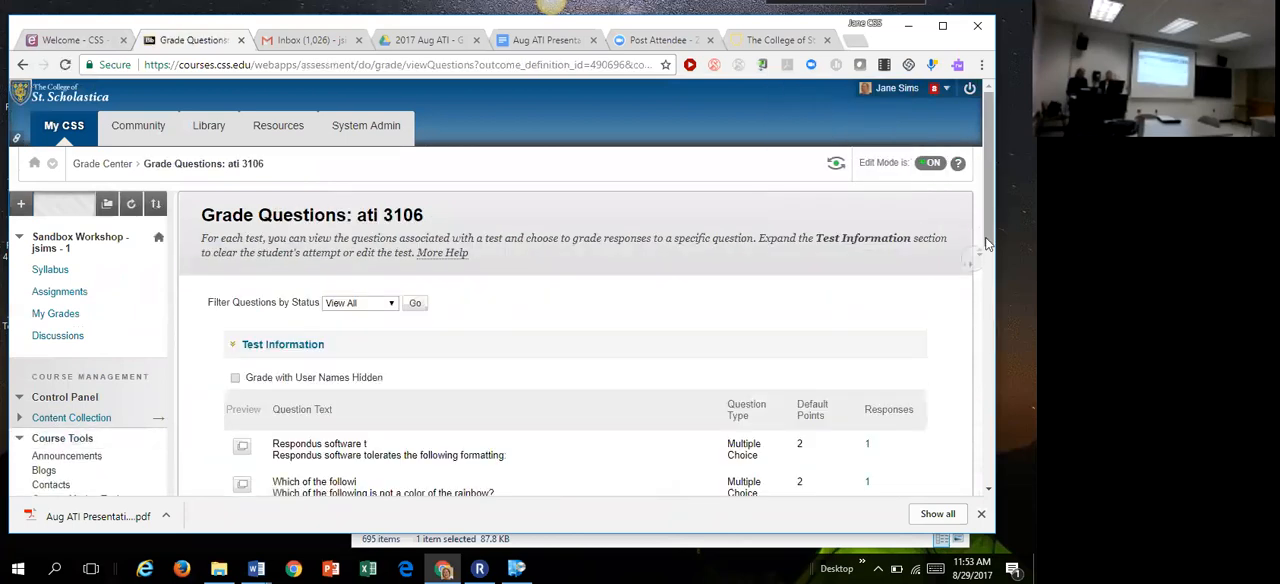
pyautogui.scroll(-10, 940, 345)
pyautogui.click(867, 352)
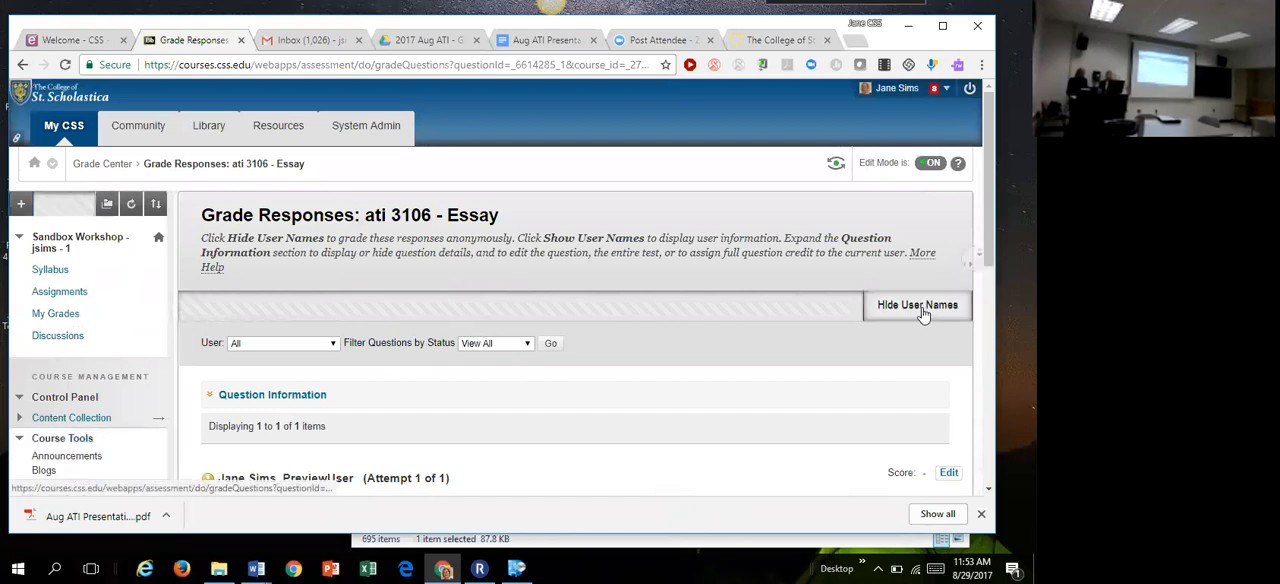
# Step: Hide the user names for the Waldo essay responses, accepting the confirmation, and look over the anonymous attempt
pyautogui.click(920, 310)
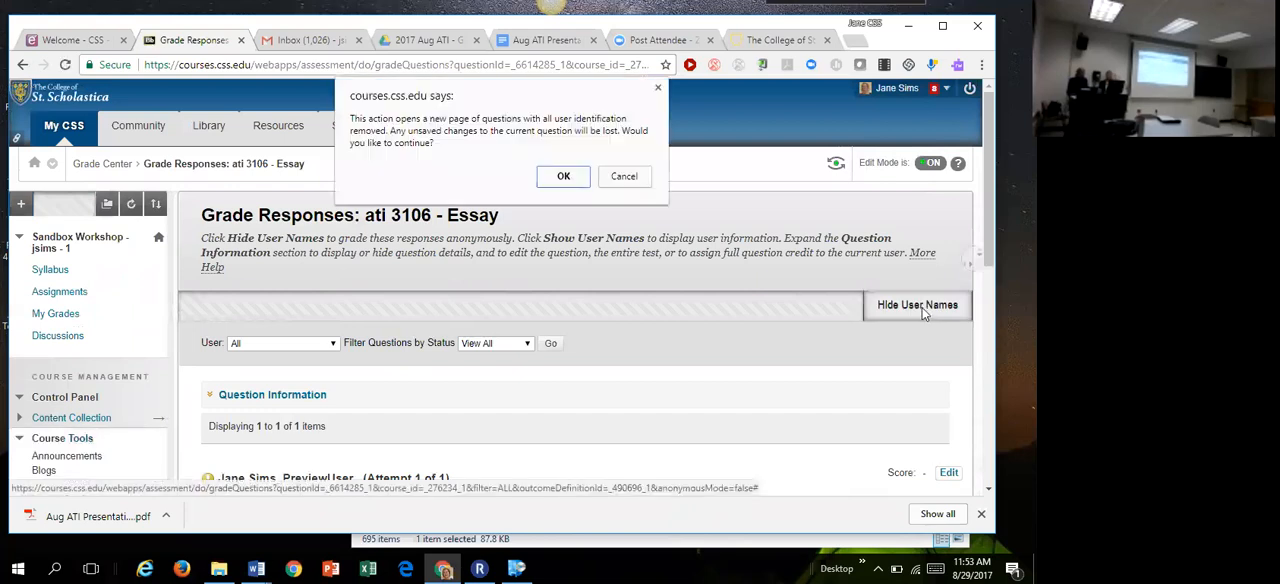
pyautogui.click(564, 176)
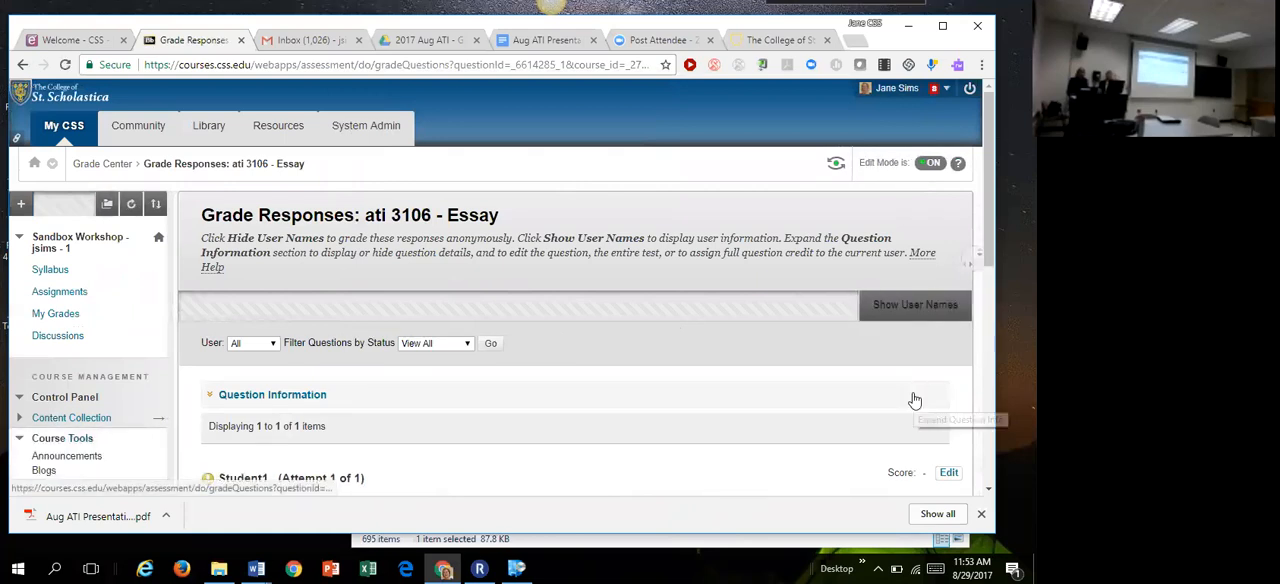
pyautogui.moveTo(983, 262); pyautogui.dragTo(983, 330)
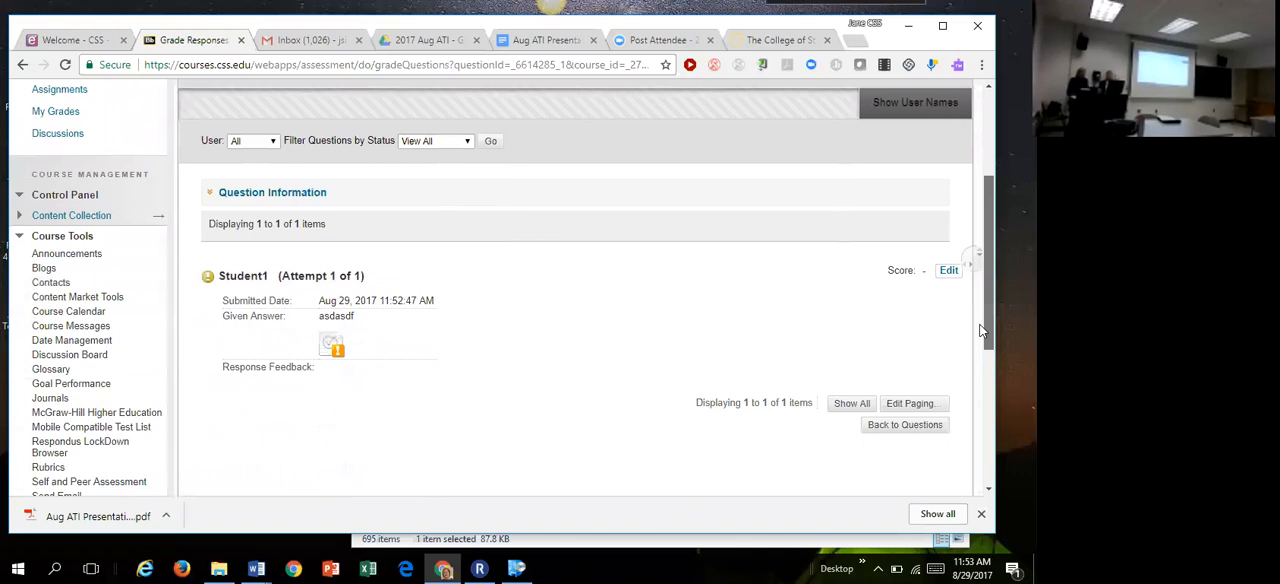
pyautogui.moveTo(983, 330); pyautogui.dragTo(936, 266)
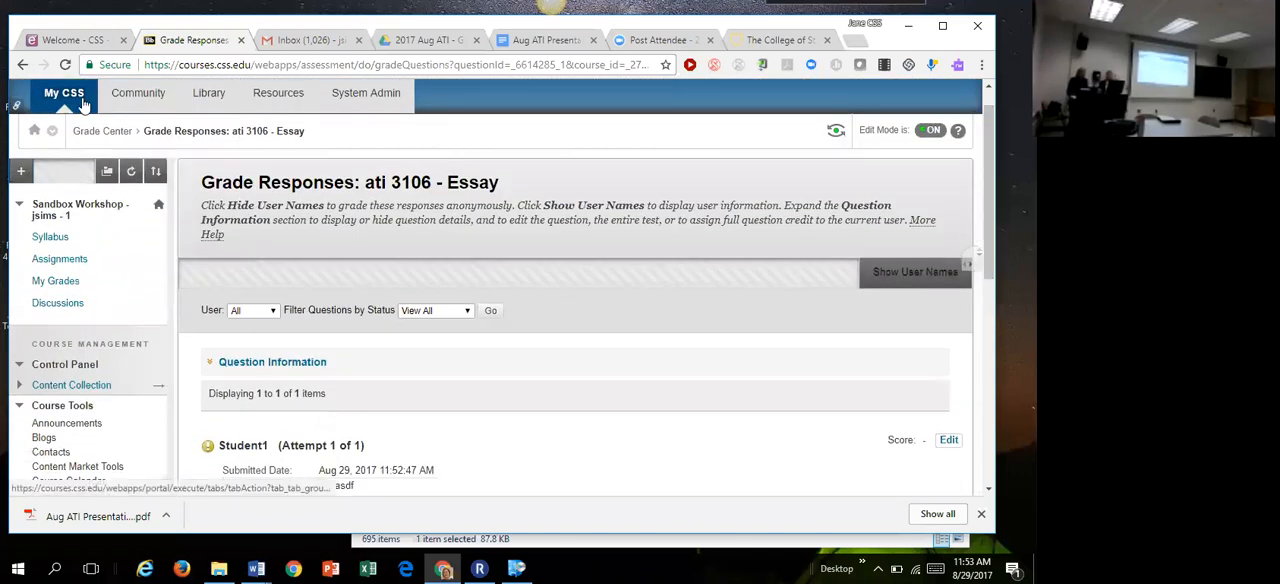
# Step: Go back to the Grade Center, examine the Column Statistics of the ati 3106 test, and close them
pyautogui.click(101, 132)
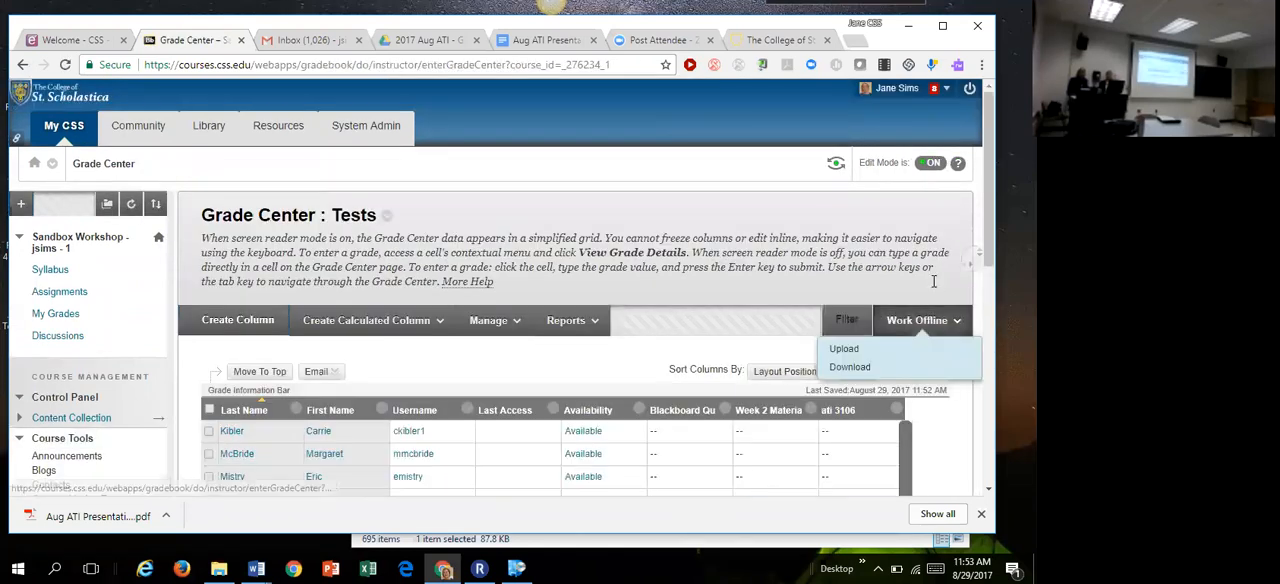
pyautogui.scroll(-1, 979, 296)
pyautogui.scroll(-2, 979, 296)
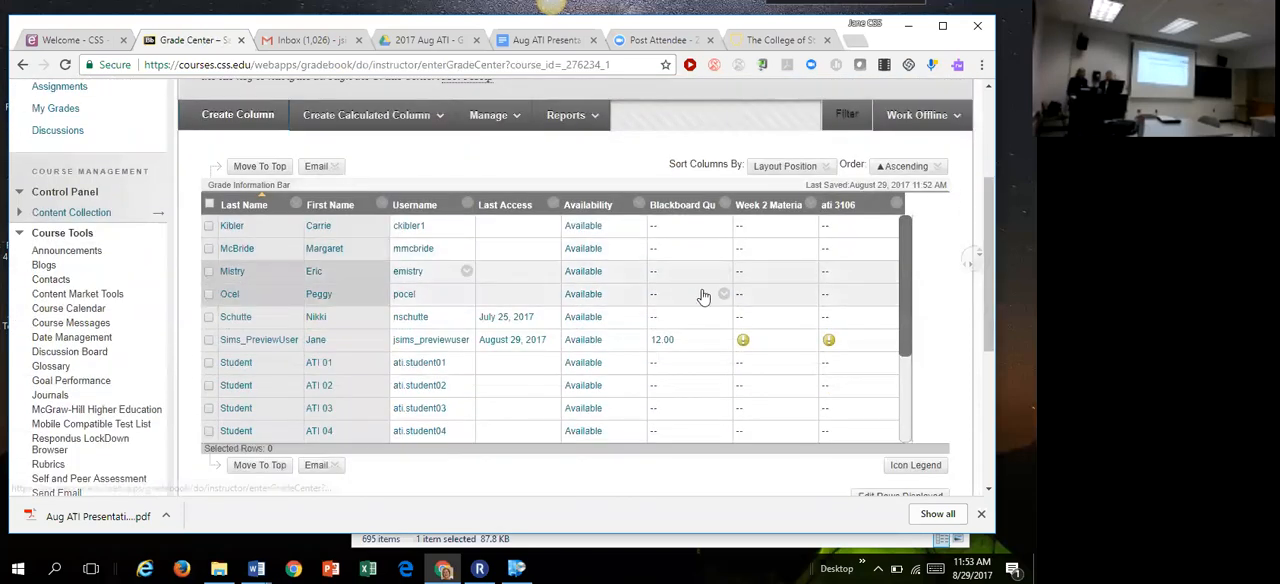
pyautogui.click(895, 205)
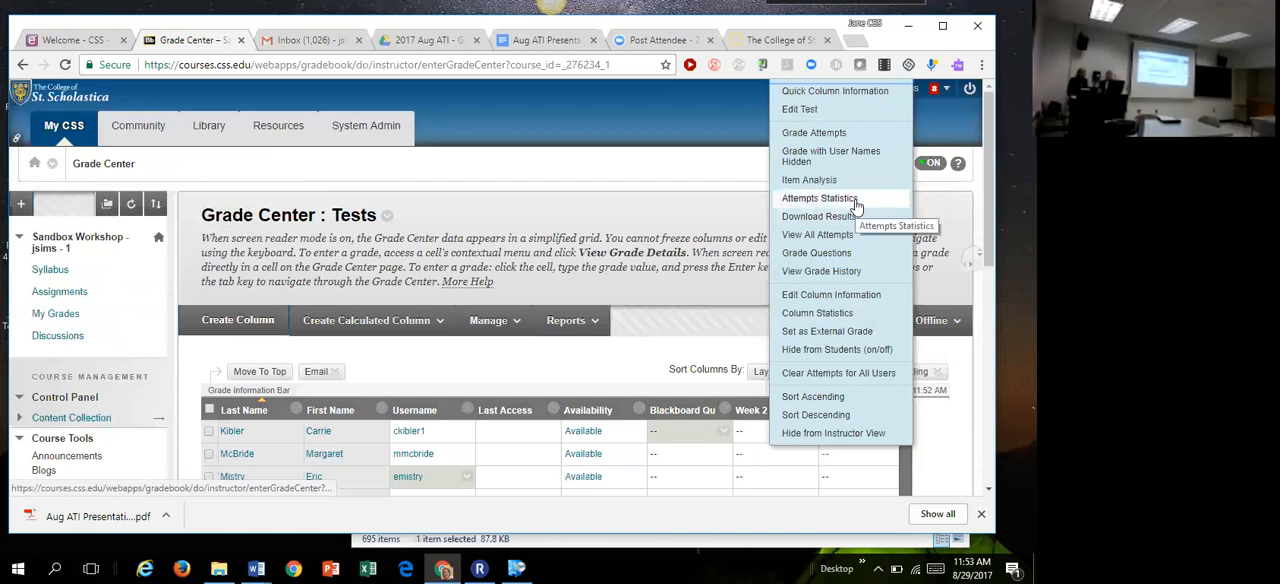
pyautogui.click(845, 314)
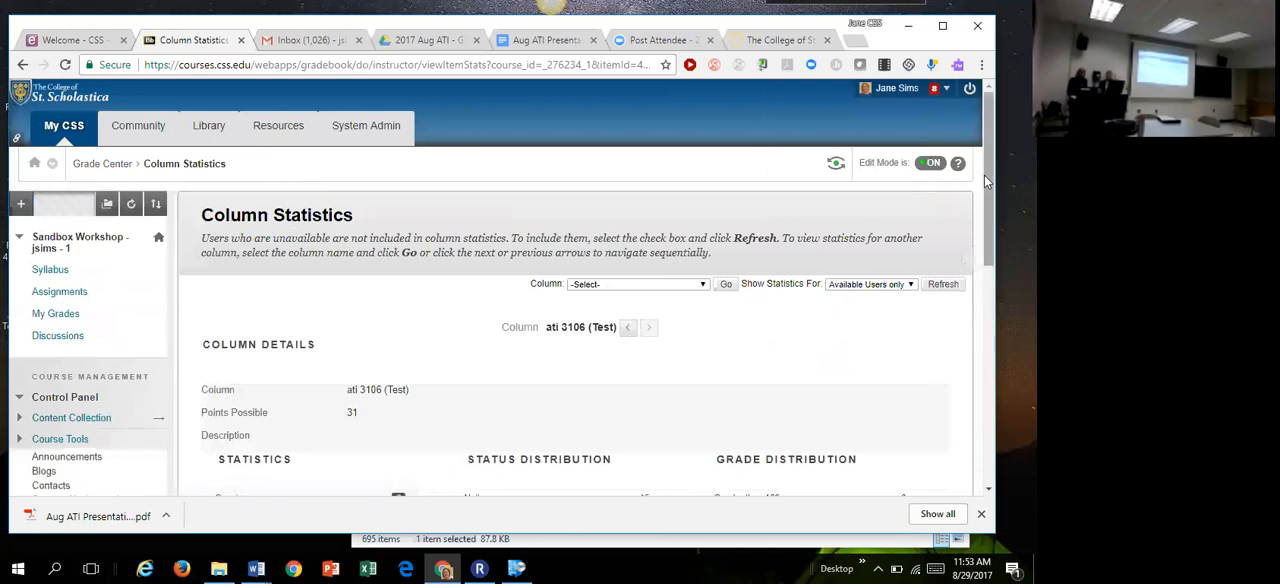
pyautogui.scroll(-5, 975, 283)
pyautogui.scroll(-1, 978, 283)
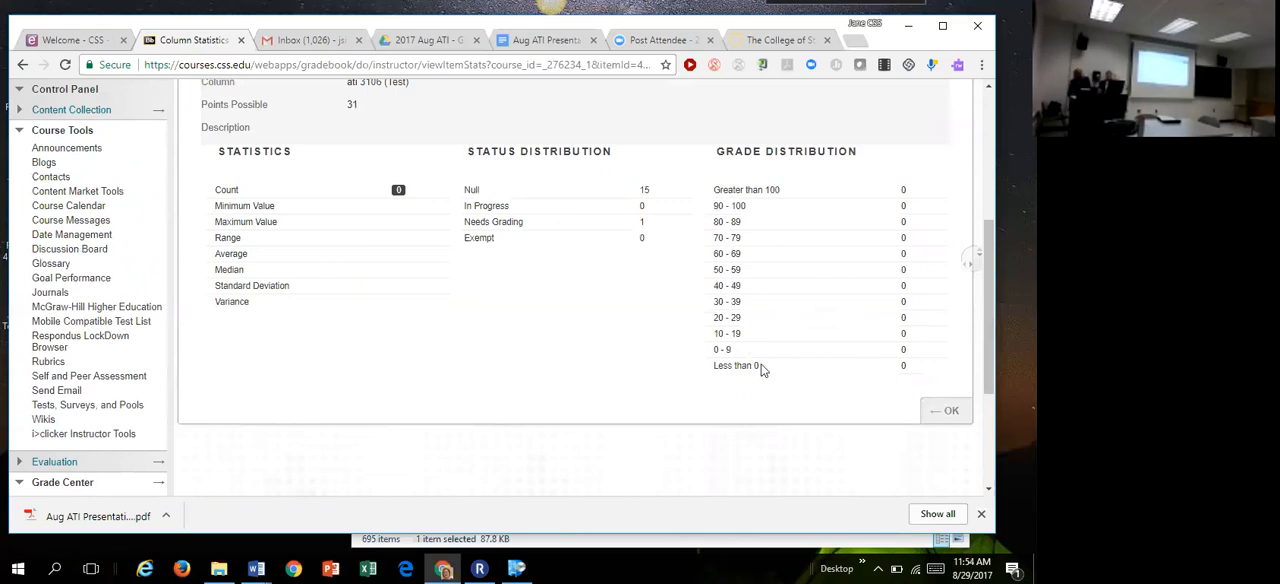
pyautogui.click(948, 416)
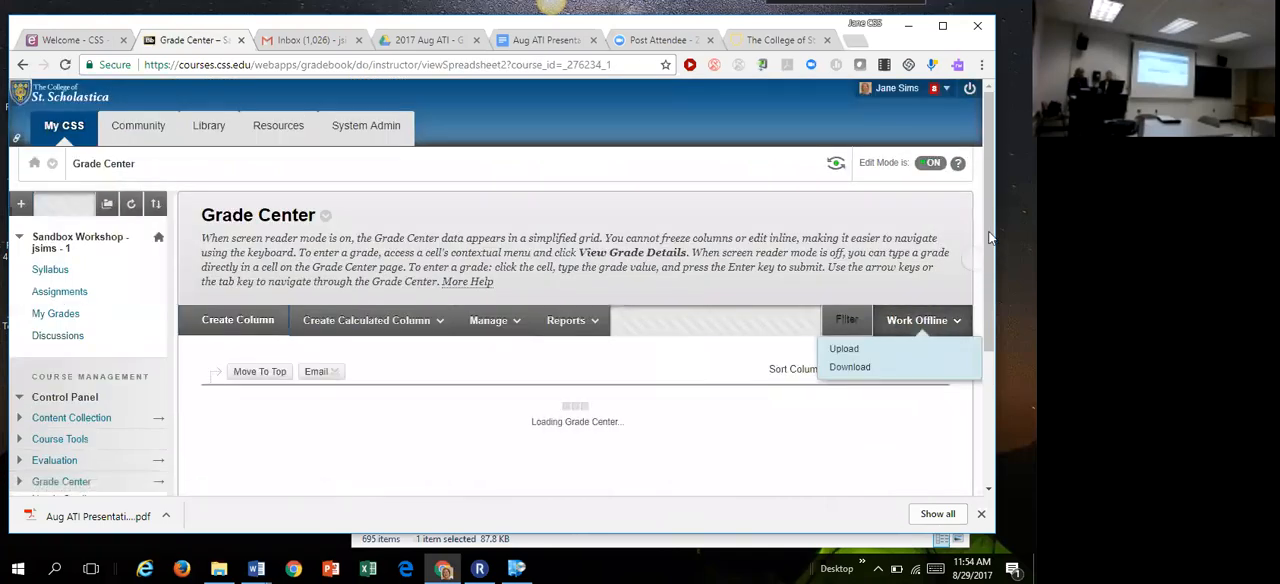
# Step: Open Attempts Statistics for the ati 3106 test and examine the results per question, down to the given answer of Question 15
pyautogui.moveTo(988, 233); pyautogui.dragTo(986, 318)
pyautogui.click(894, 196)
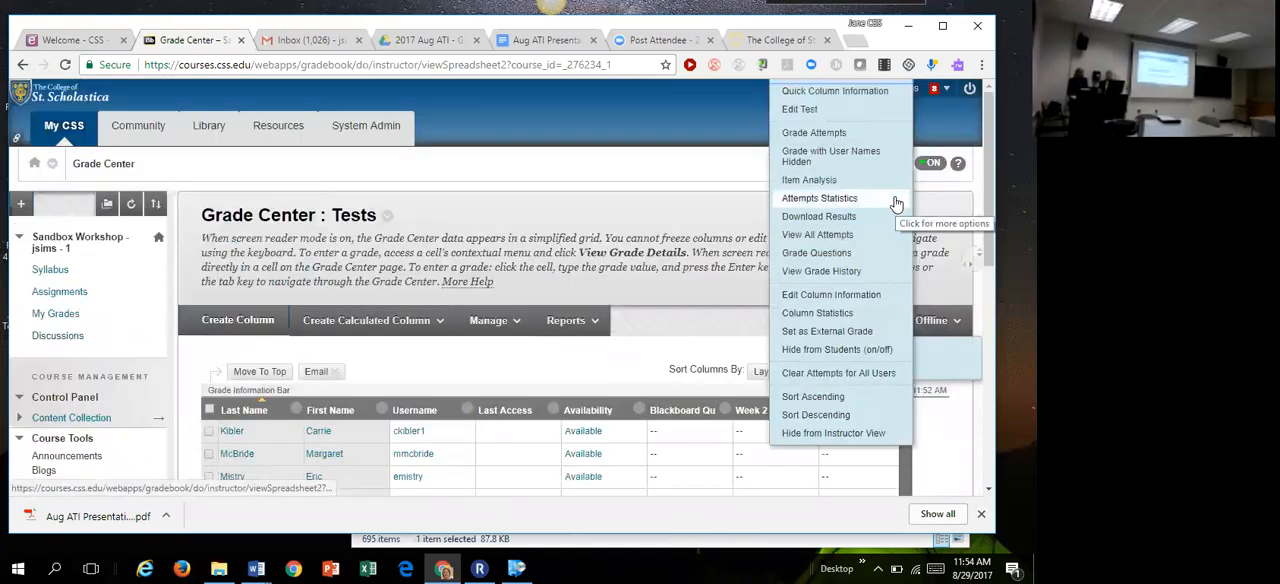
pyautogui.click(847, 204)
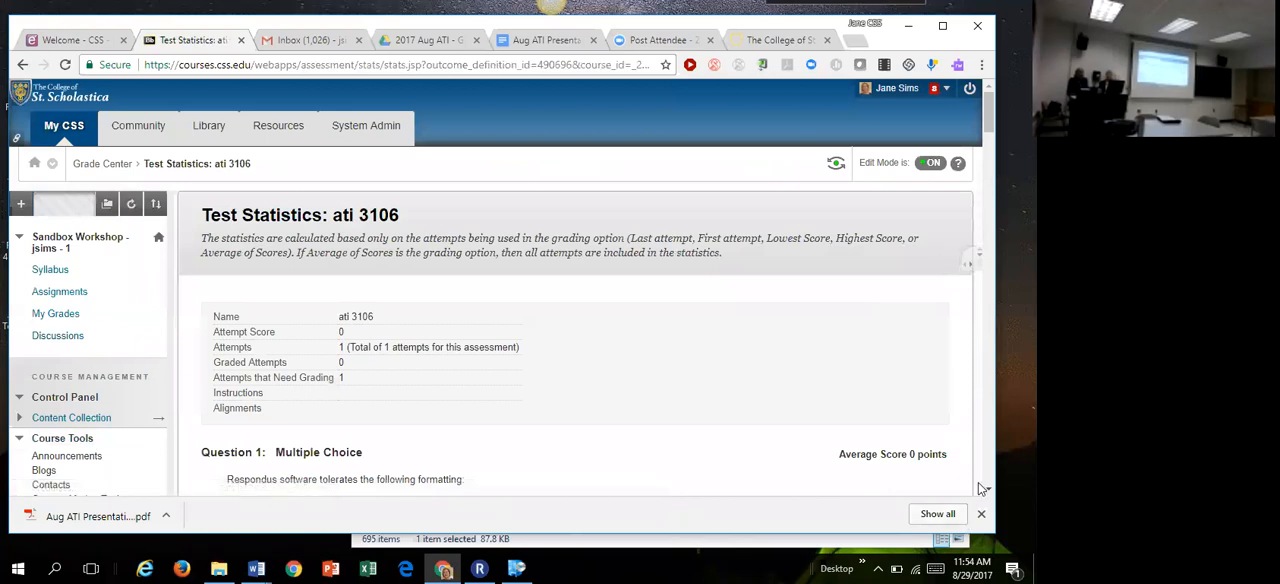
pyautogui.scroll(-4, 897, 436)
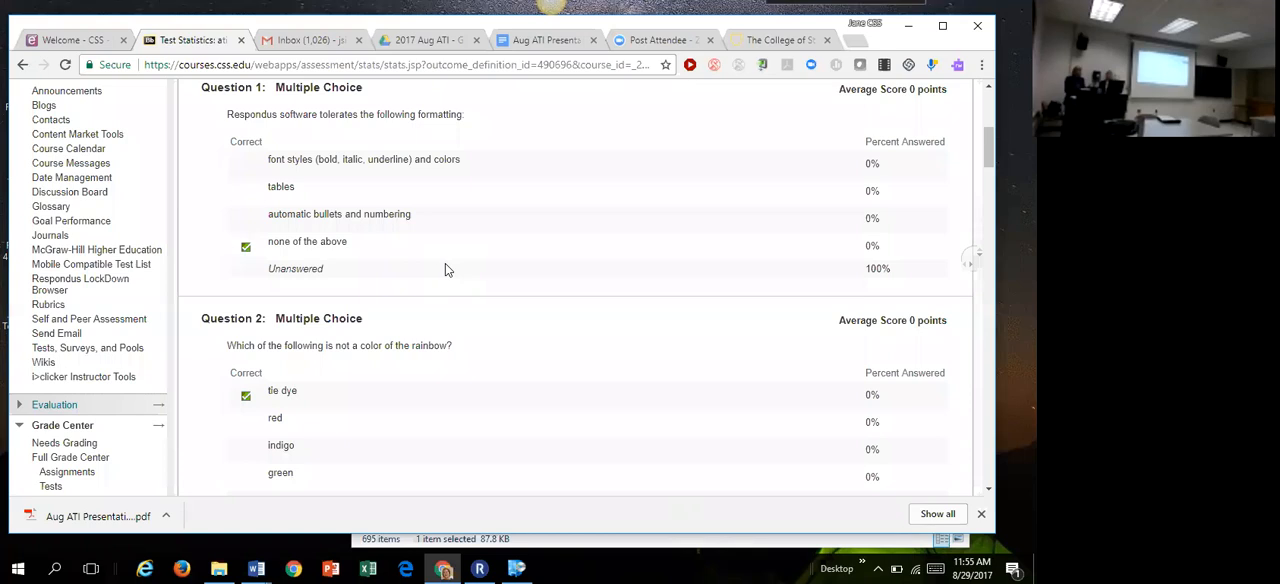
pyautogui.moveTo(988, 150); pyautogui.dragTo(952, 516)
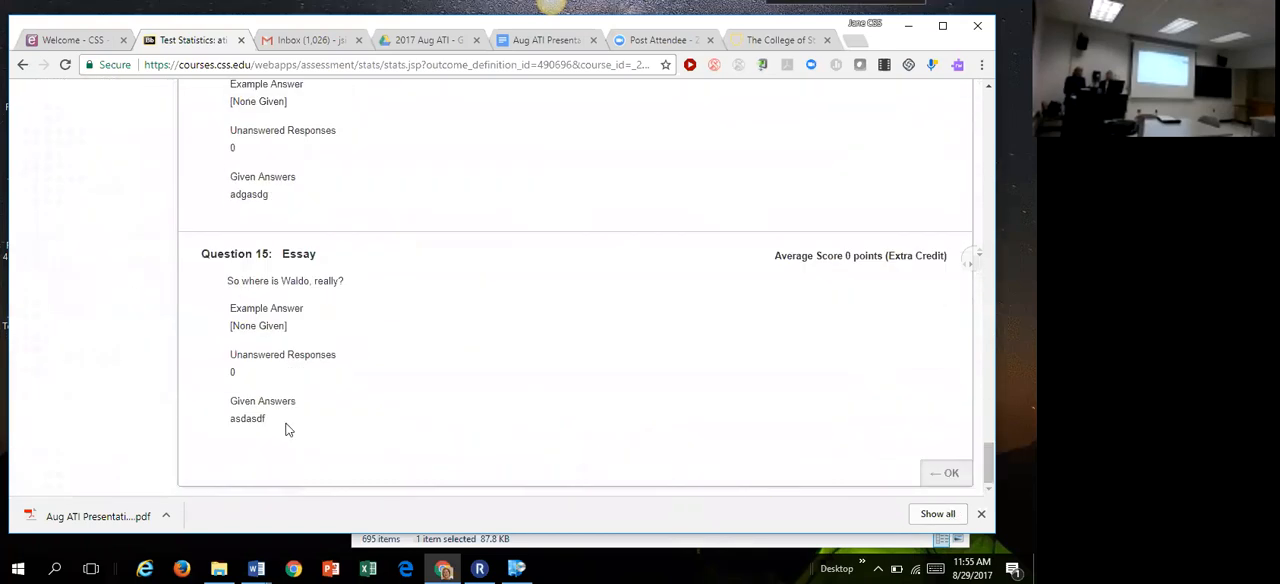
pyautogui.moveTo(266, 418); pyautogui.dragTo(230, 419)
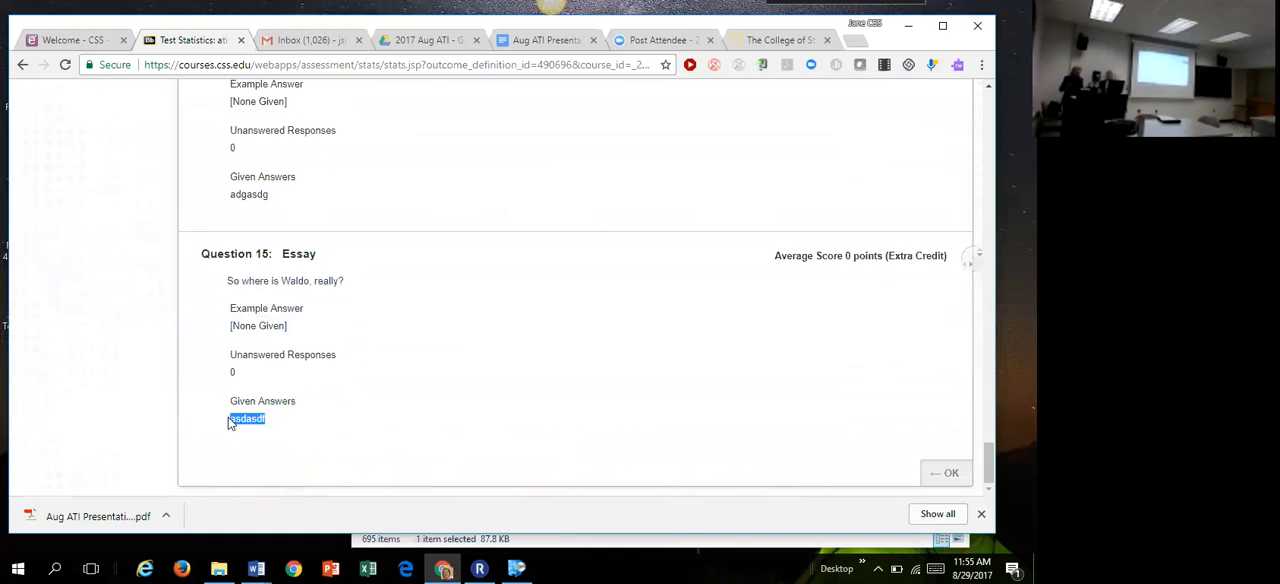
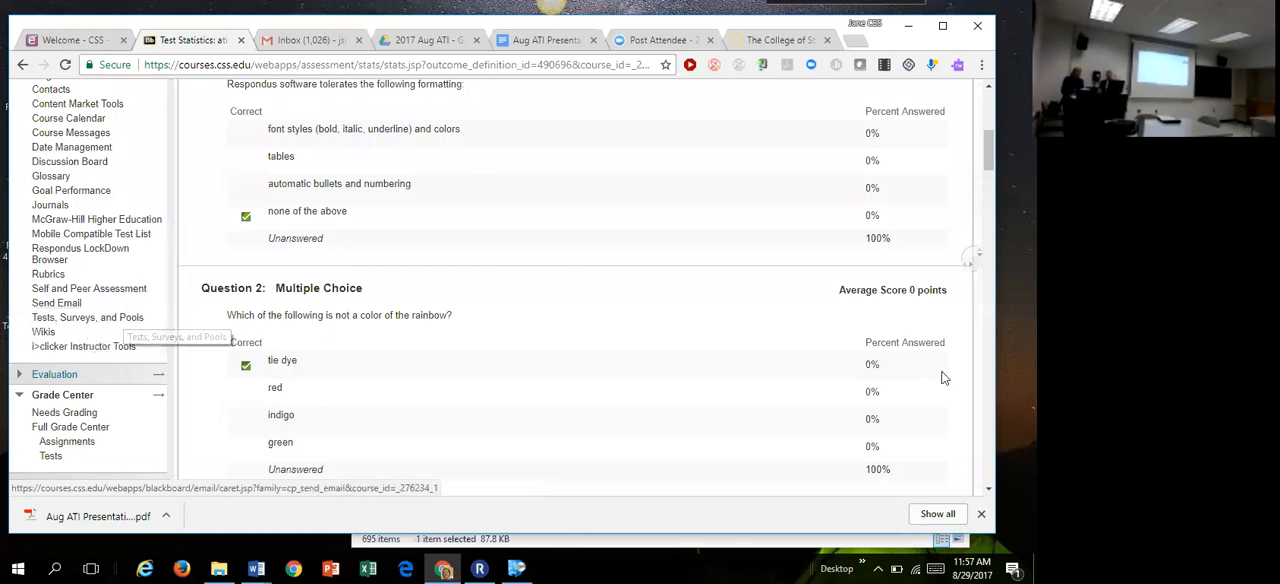
# Step: Go to the course's Assignments area, open the Tests folder, and locate the ati 3106 test
pyautogui.moveTo(987, 160); pyautogui.dragTo(987, 110)
pyautogui.click(59, 291)
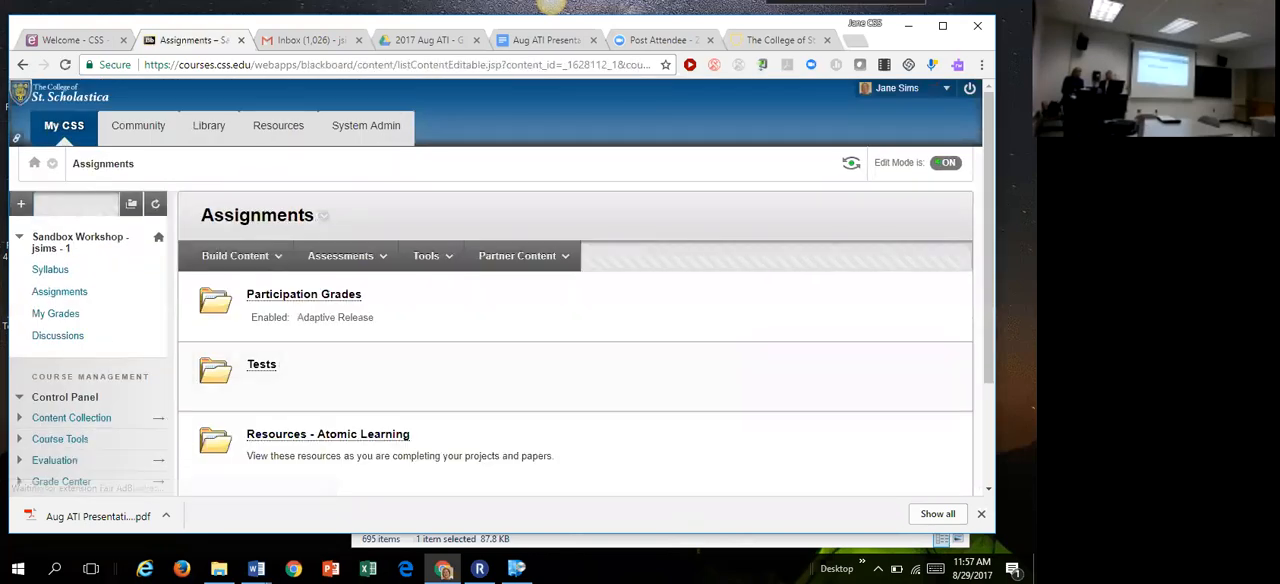
pyautogui.moveTo(988, 189); pyautogui.dragTo(986, 235)
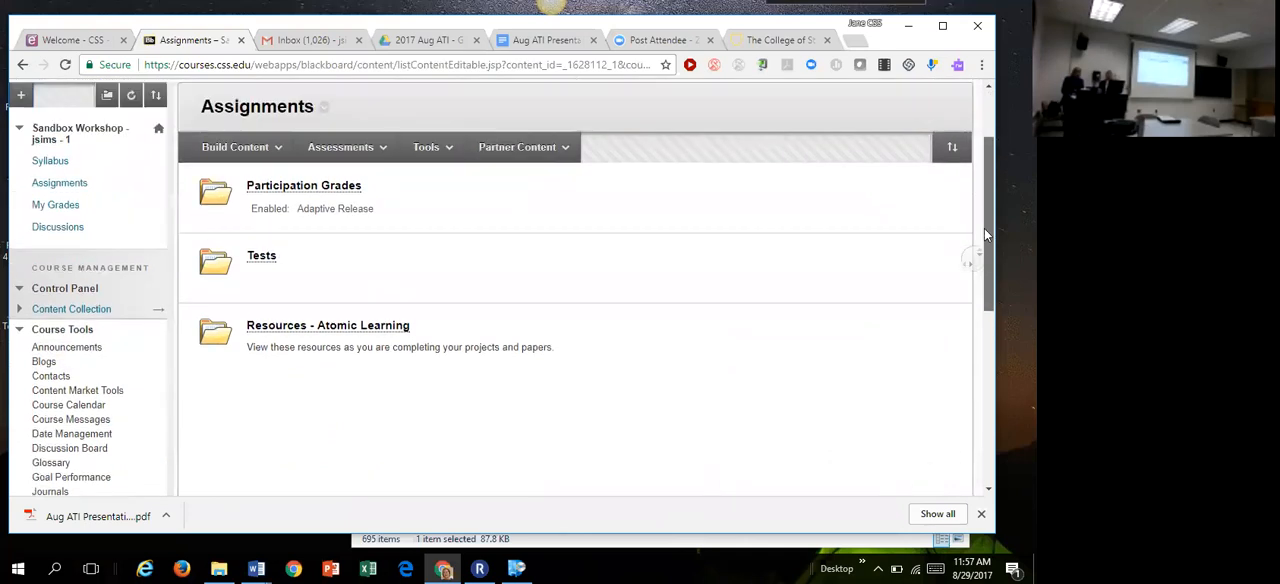
pyautogui.moveTo(986, 235); pyautogui.dragTo(968, 218)
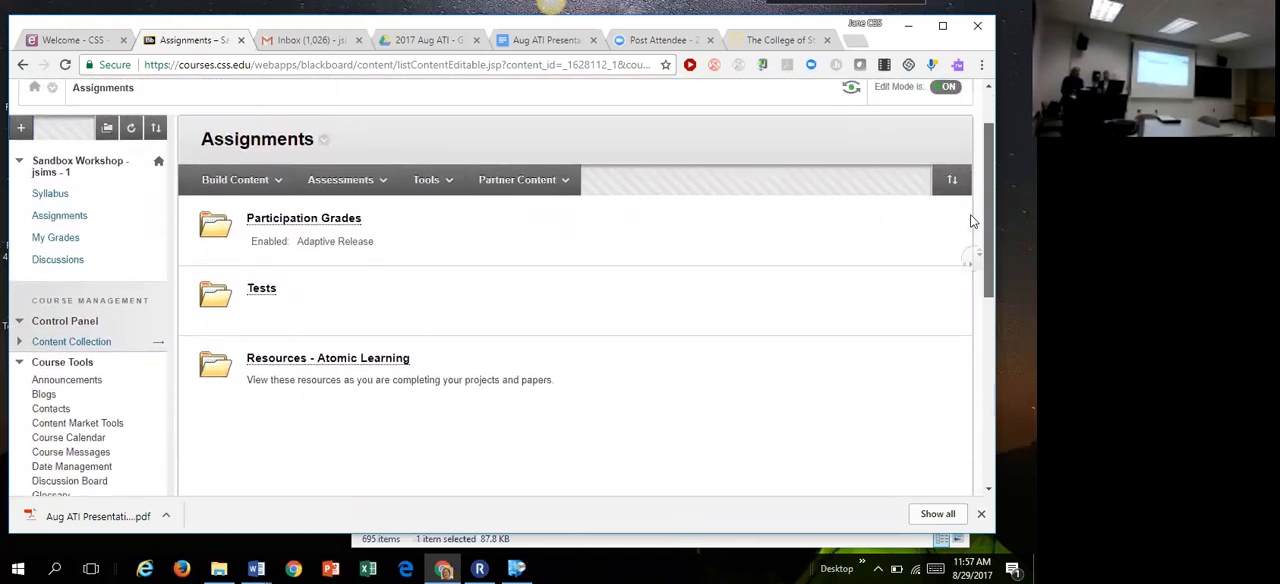
pyautogui.click(264, 290)
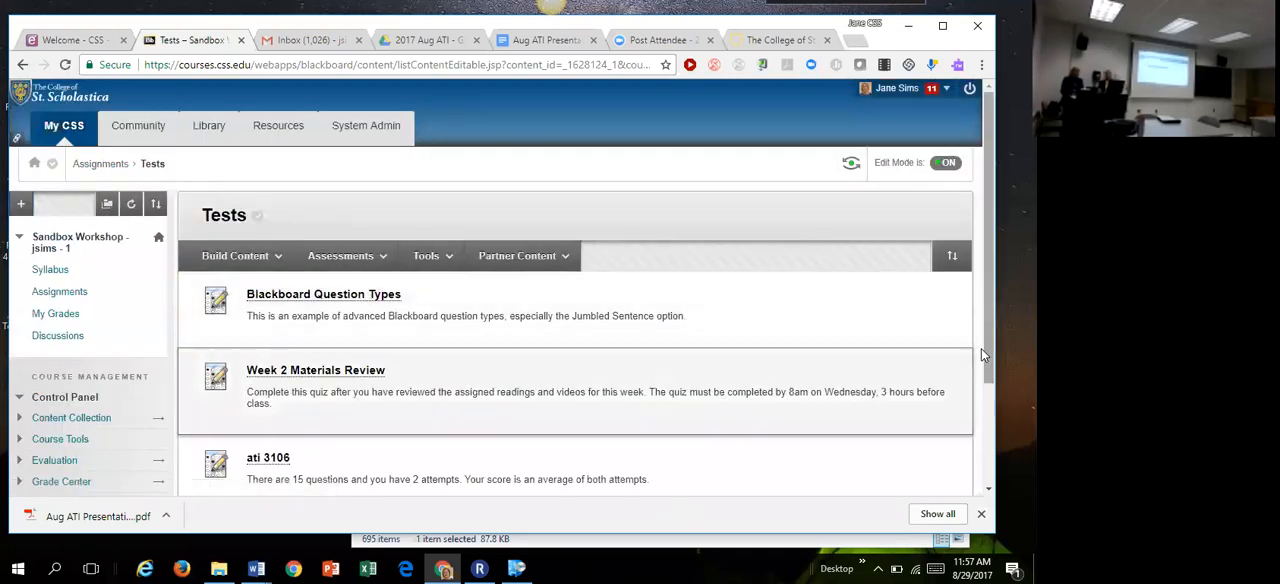
pyautogui.scroll(-5, 983, 354)
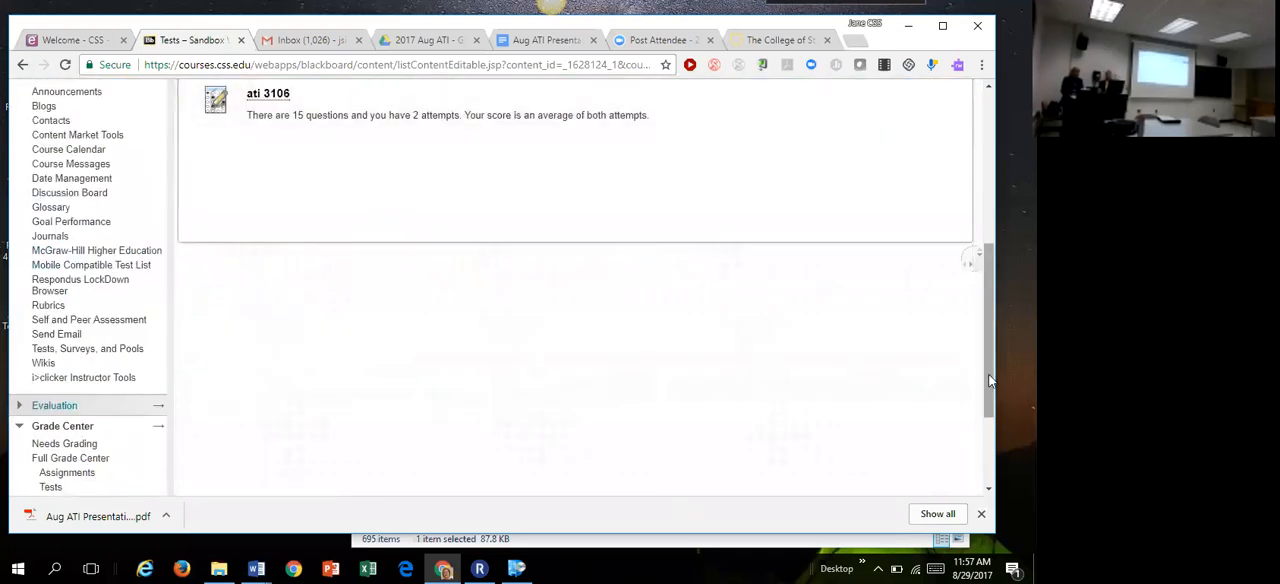
pyautogui.scroll(1, 990, 380)
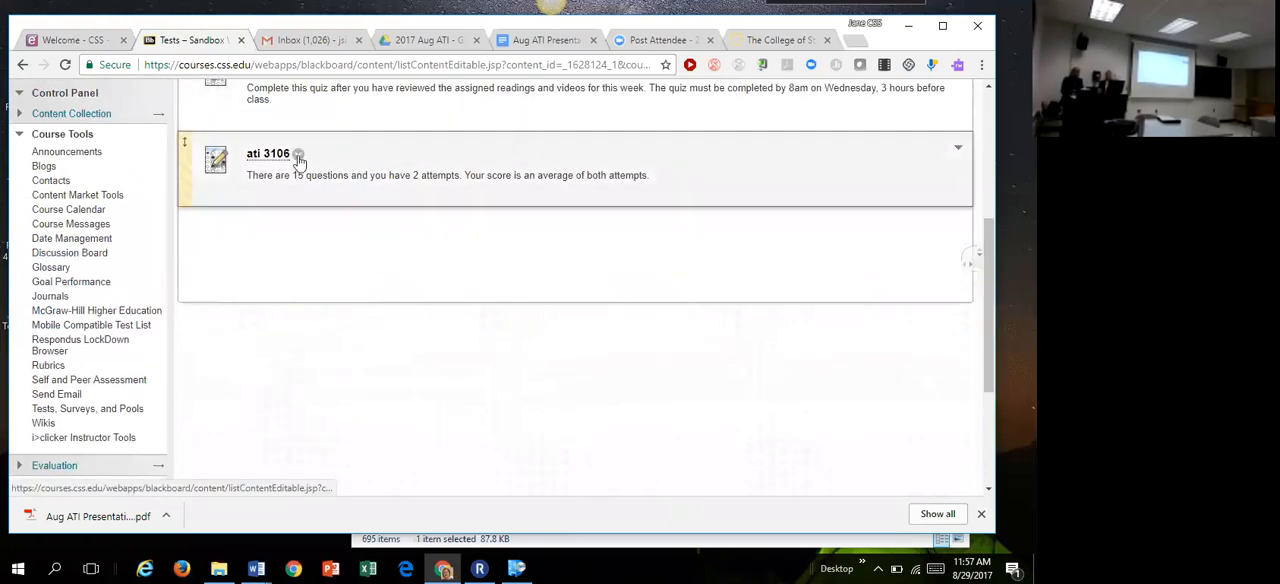
# Step: Open the test options of ati 3106, look over the availability settings, and cancel without saving
pyautogui.click(298, 156)
pyautogui.click(337, 254)
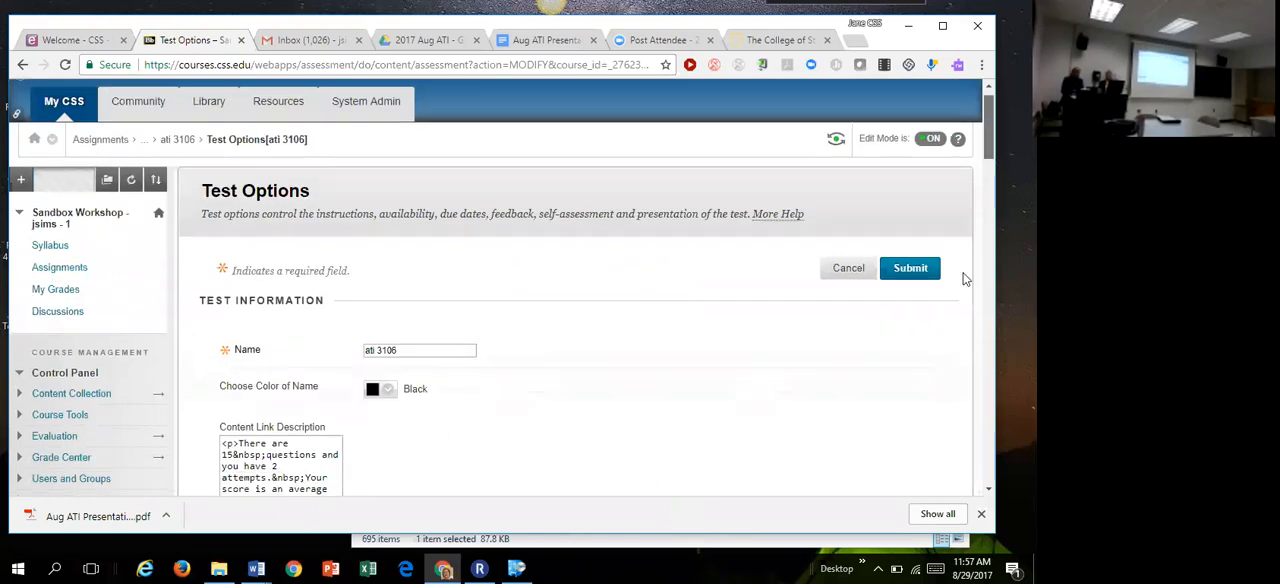
pyautogui.scroll(-10, 960, 285)
pyautogui.scroll(4, 957, 300)
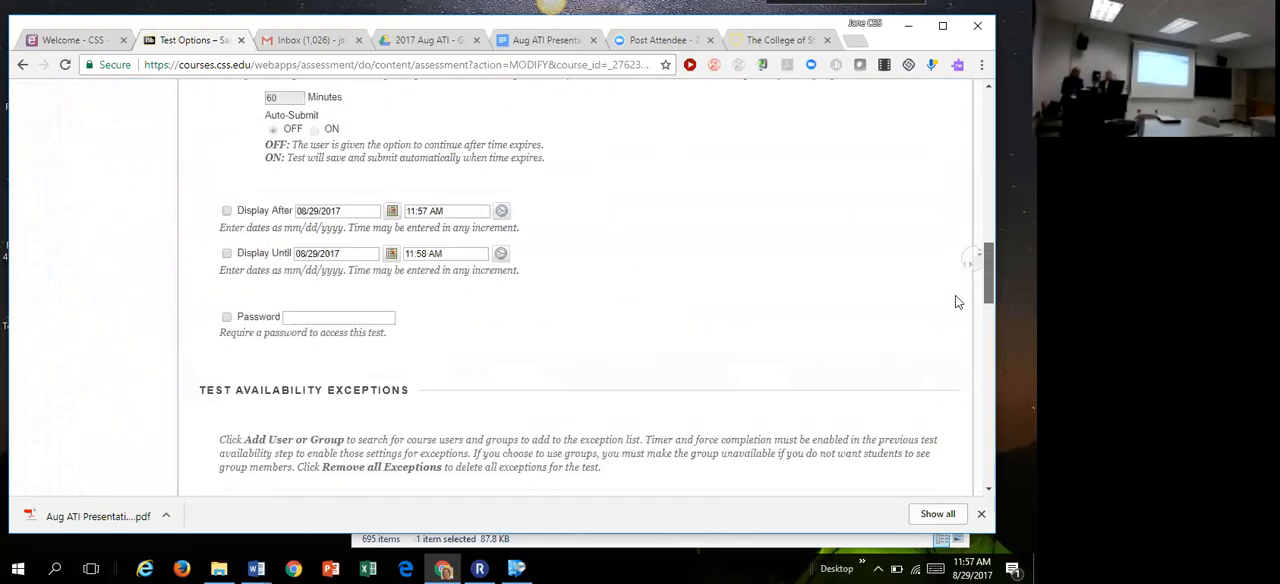
pyautogui.scroll(8, 955, 300)
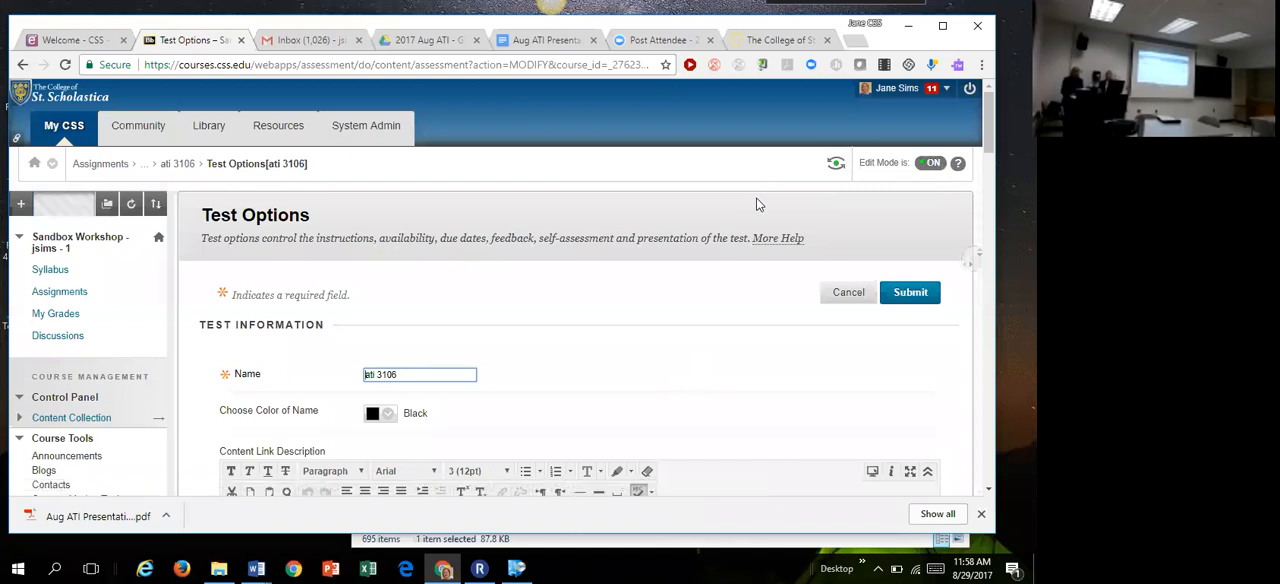
pyautogui.click(848, 292)
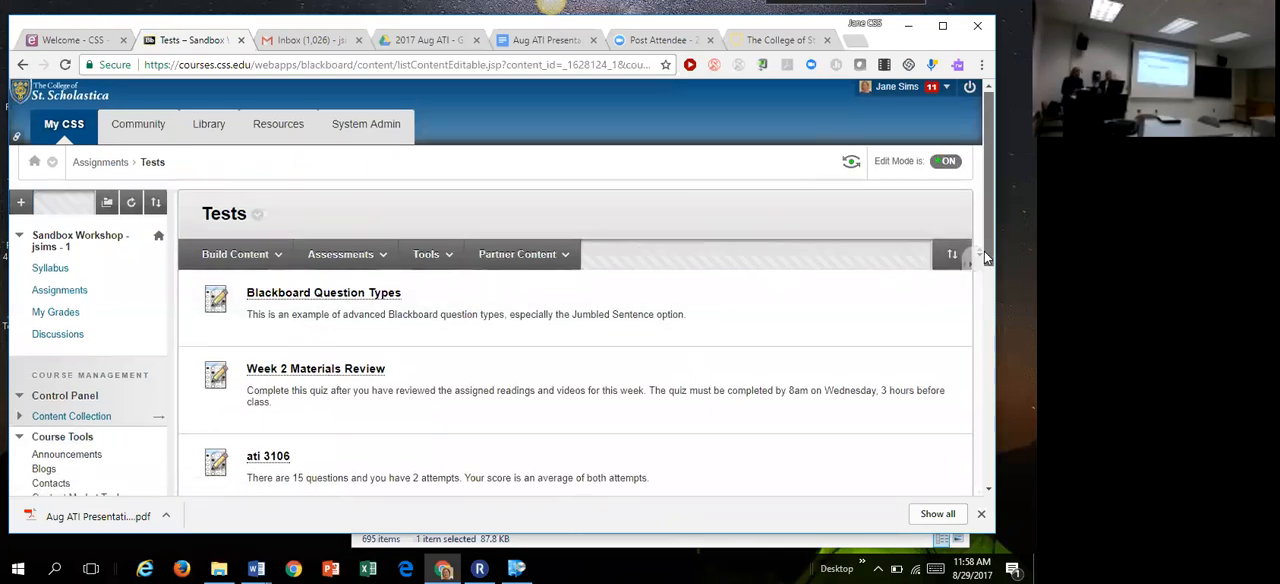
# Step: Open the Tests, Surveys, and Pools page from the course tools
pyautogui.moveTo(984, 251); pyautogui.dragTo(966, 333)
pyautogui.scroll(-2, 966, 340)
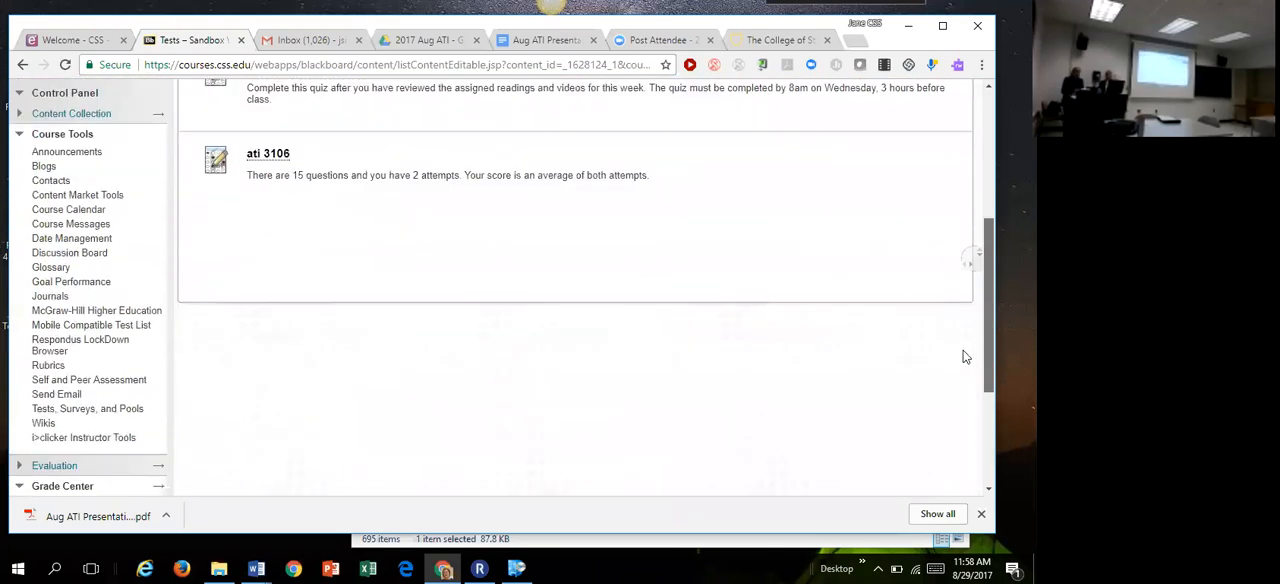
pyautogui.click(130, 401)
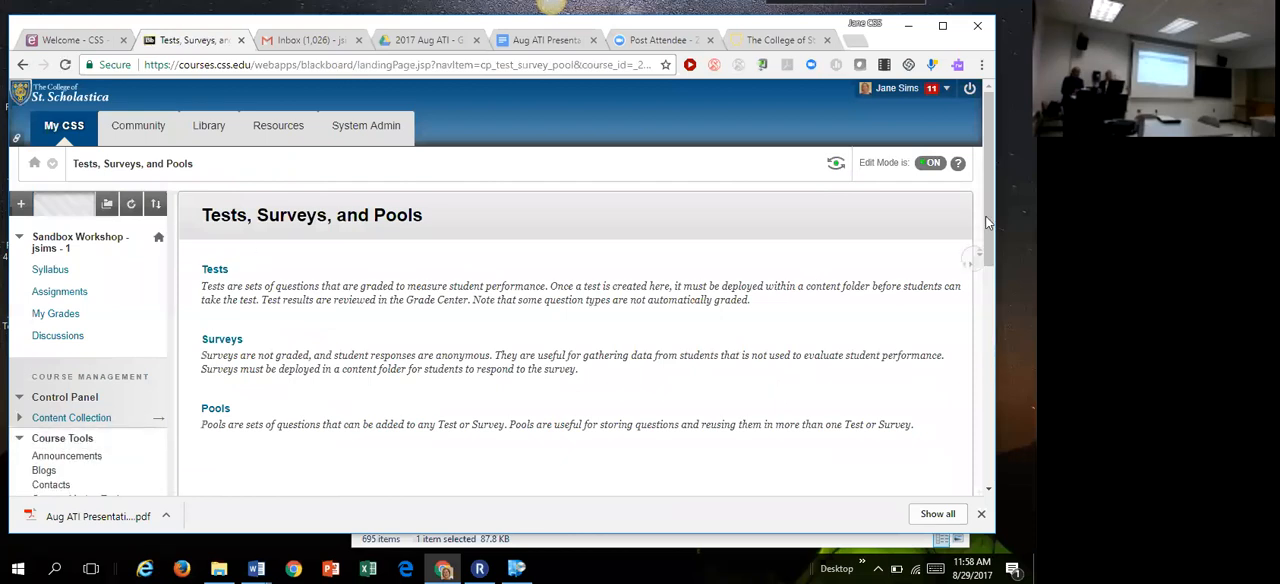
# Step: Open the Full Grade Center and bring the ati 3106 test column into view
pyautogui.scroll(-5, 900, 400)
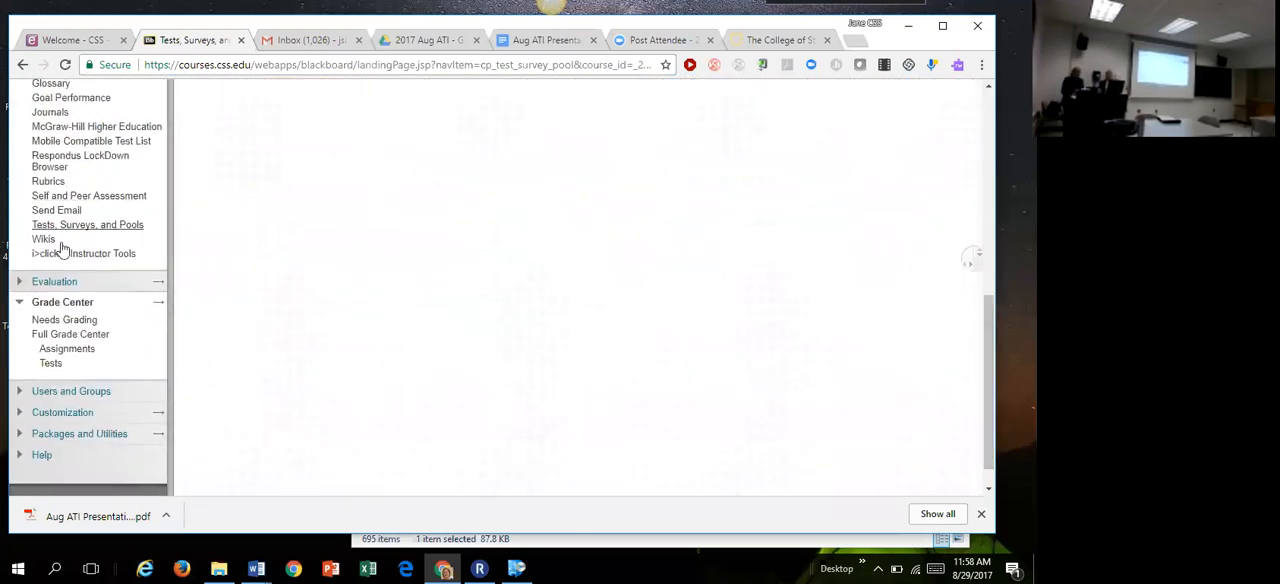
pyautogui.click(64, 336)
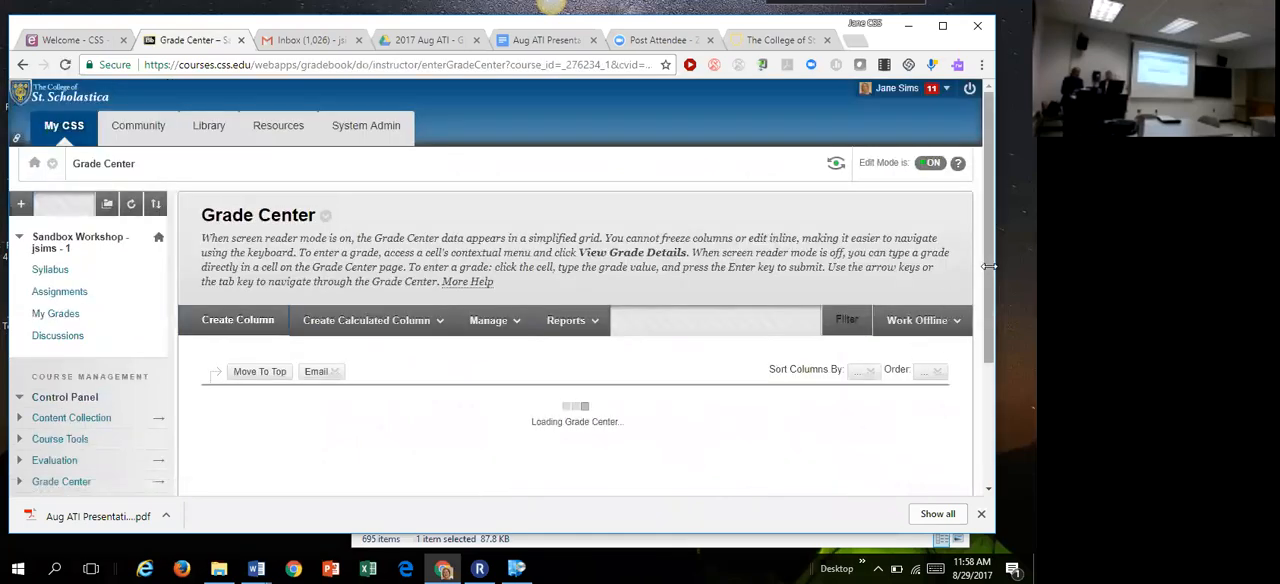
pyautogui.scroll(-4, 990, 245)
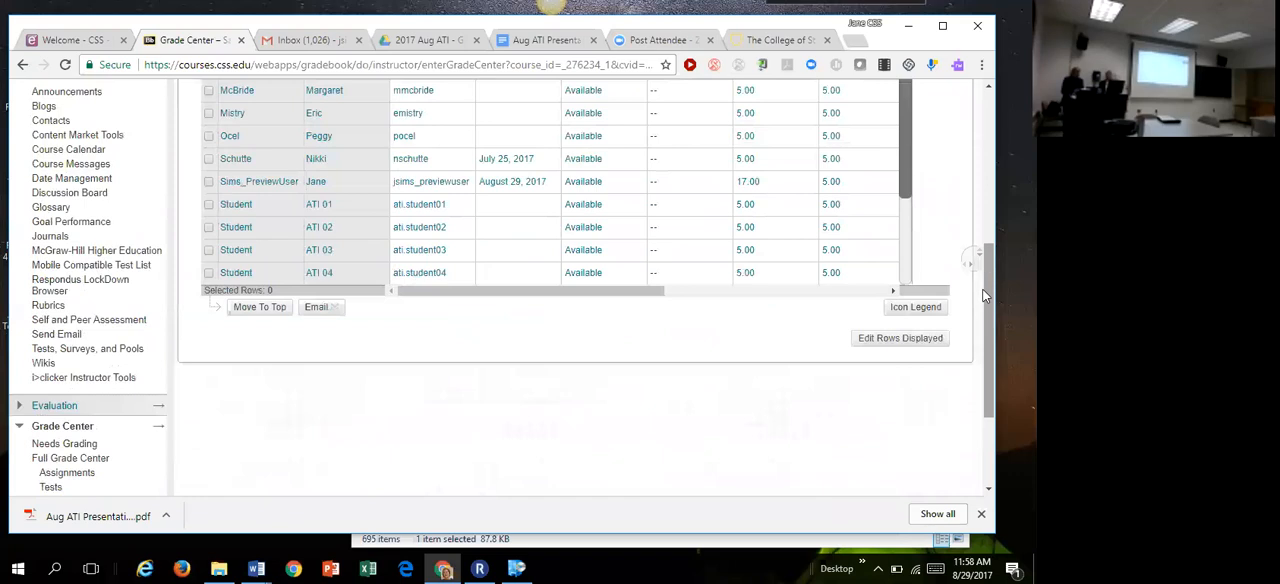
pyautogui.scroll(2, 984, 272)
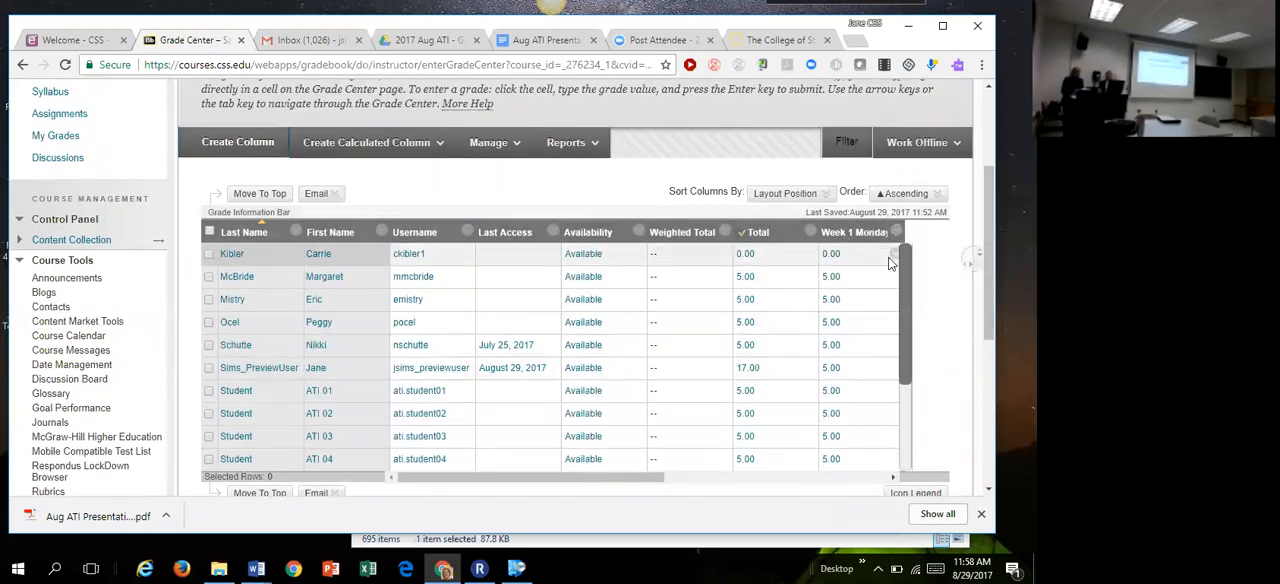
pyautogui.click(725, 487)
pyautogui.click(823, 485)
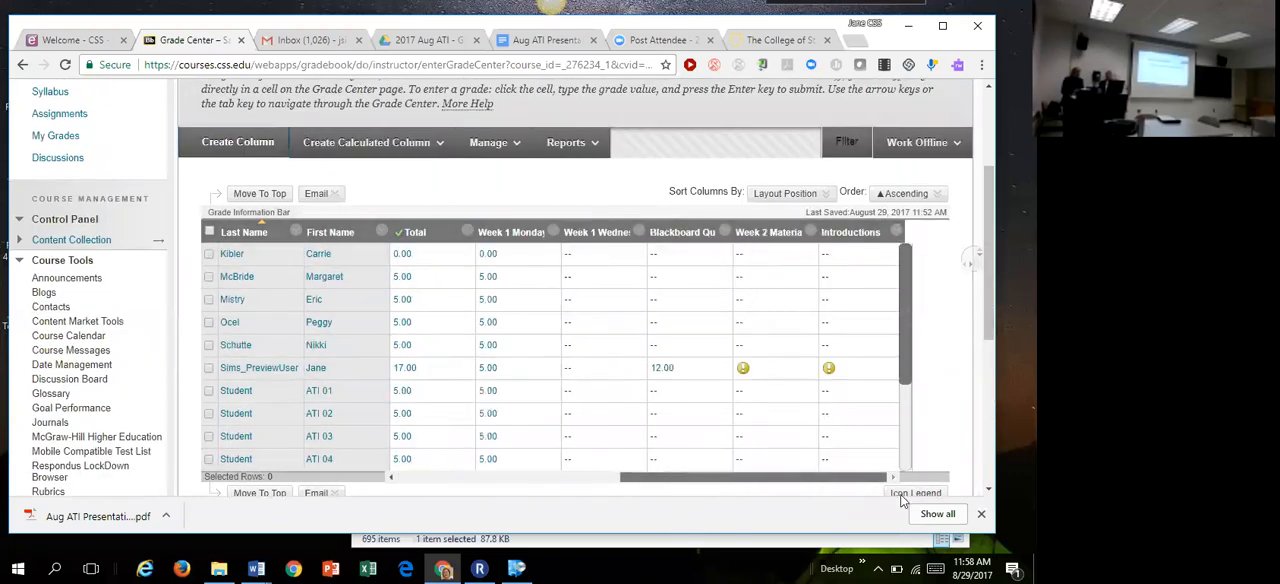
# Step: Open Item Analysis for the ati 3106 column and run a new analysis of that test
pyautogui.click(895, 233)
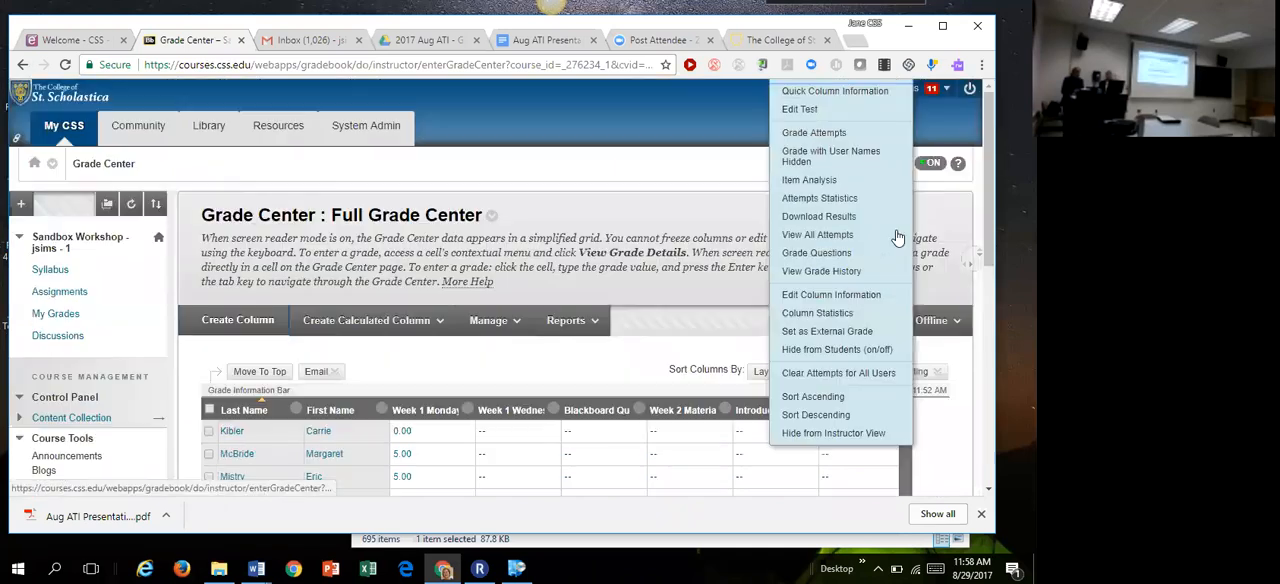
pyautogui.click(867, 181)
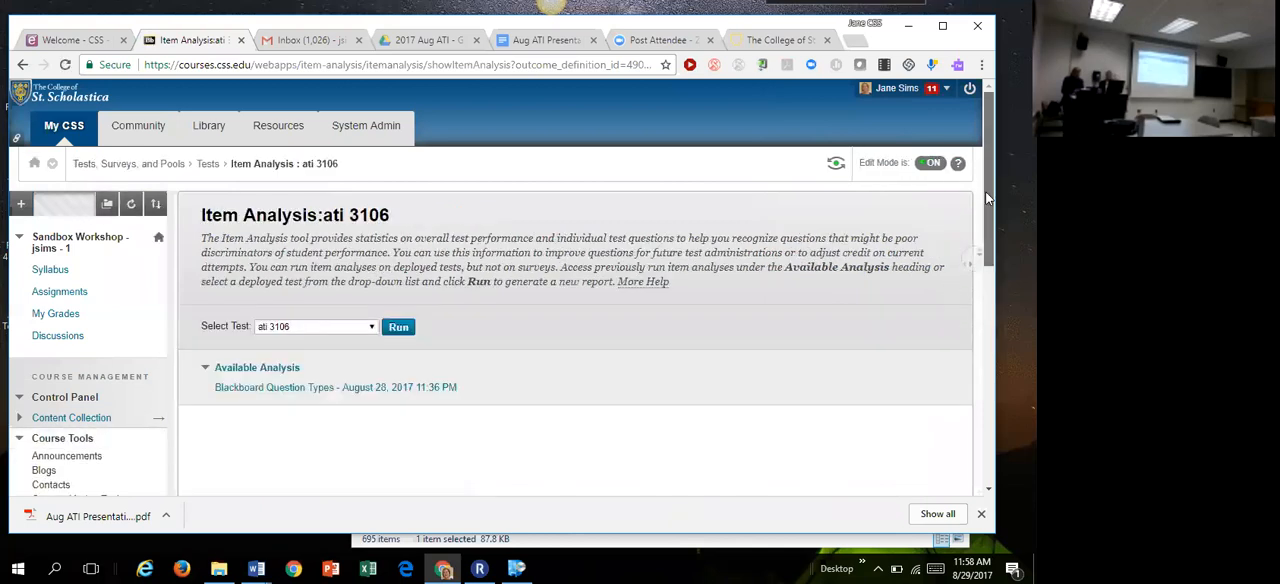
pyautogui.moveTo(986, 191); pyautogui.dragTo(986, 198)
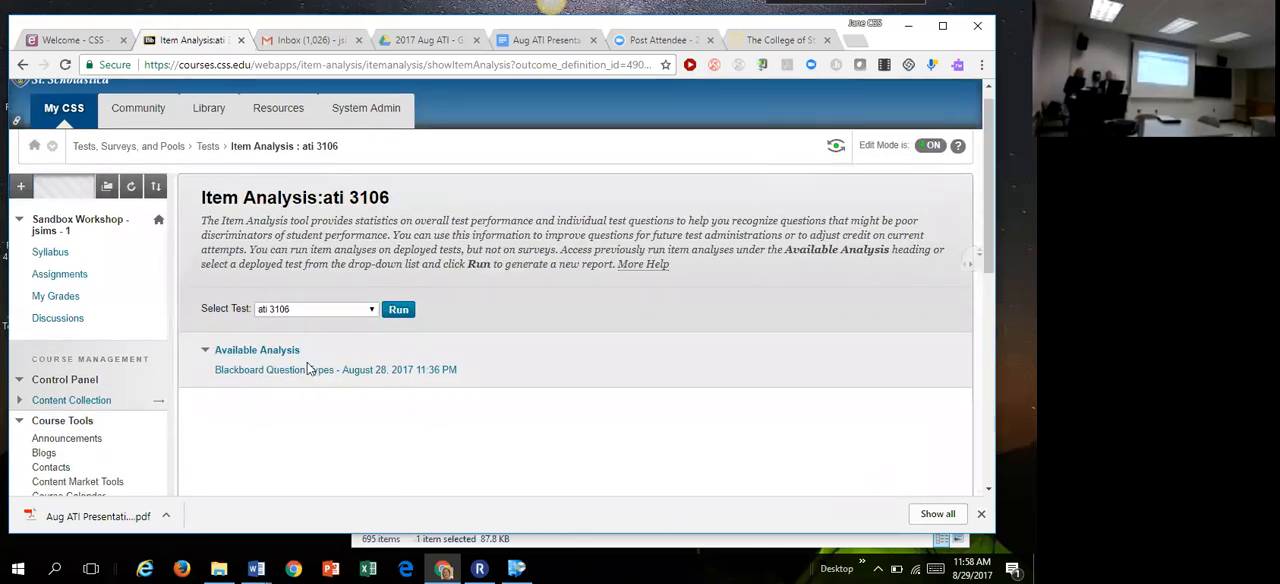
pyautogui.click(397, 311)
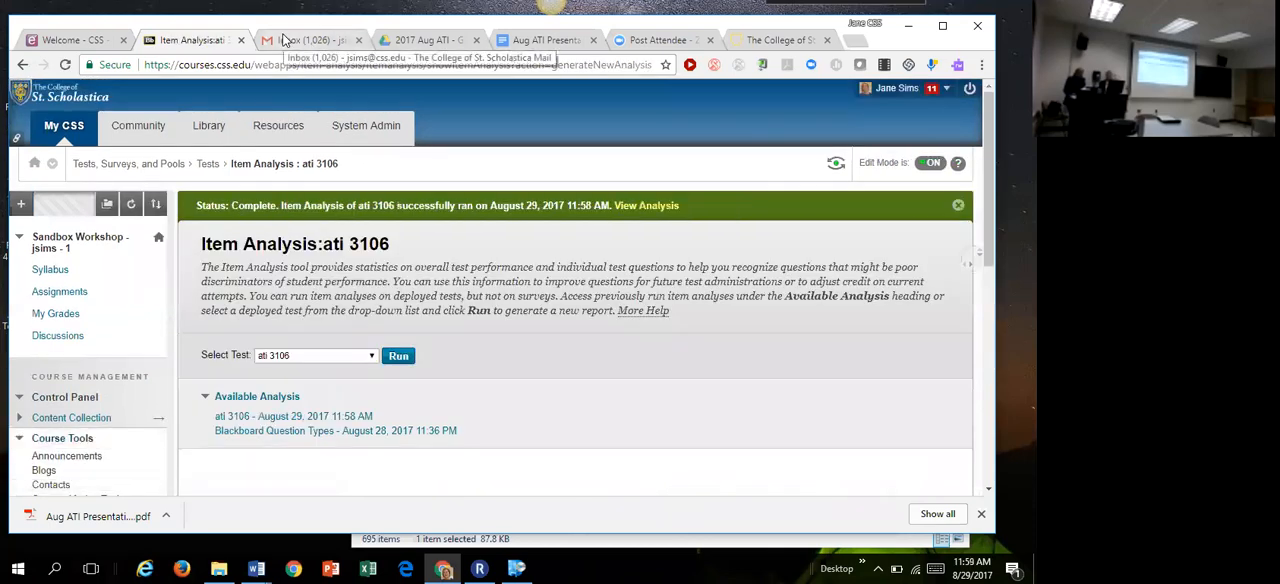
# Step: Switch to the Gmail inbox, look through the recent messages, and return to the ati 3106 Item Analysis page
pyautogui.click(285, 39)
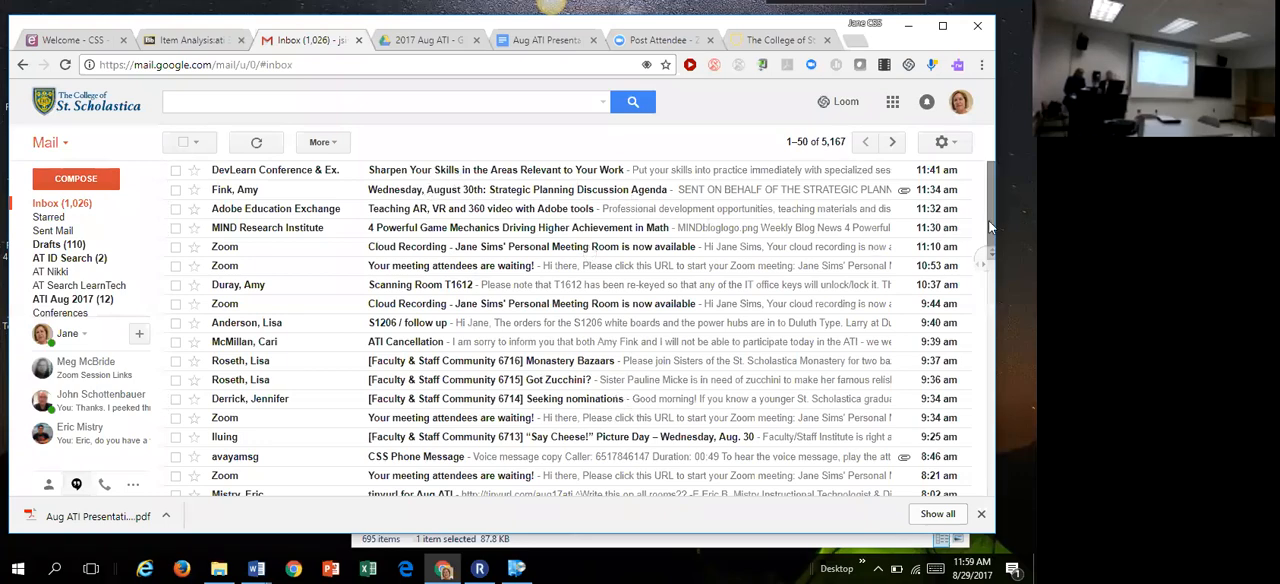
pyautogui.scroll(-2, 987, 237)
pyautogui.moveTo(987, 234)
pyautogui.mouseDown()
pyautogui.moveTo(982, 268)
pyautogui.moveTo(980, 240)
pyautogui.mouseUp()
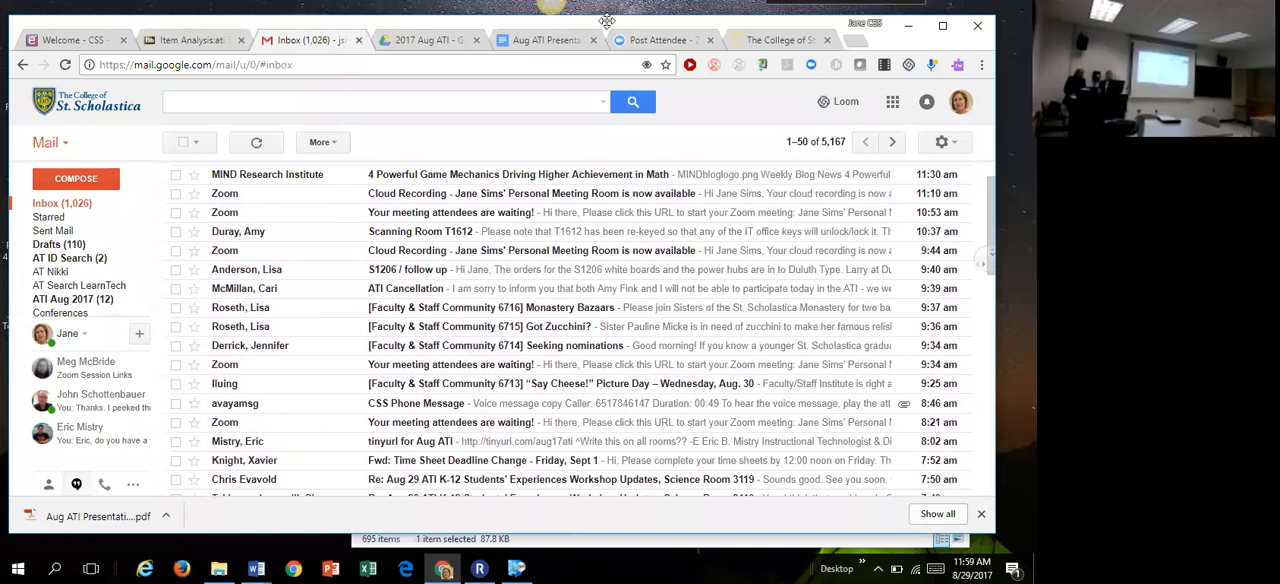
pyautogui.click(185, 40)
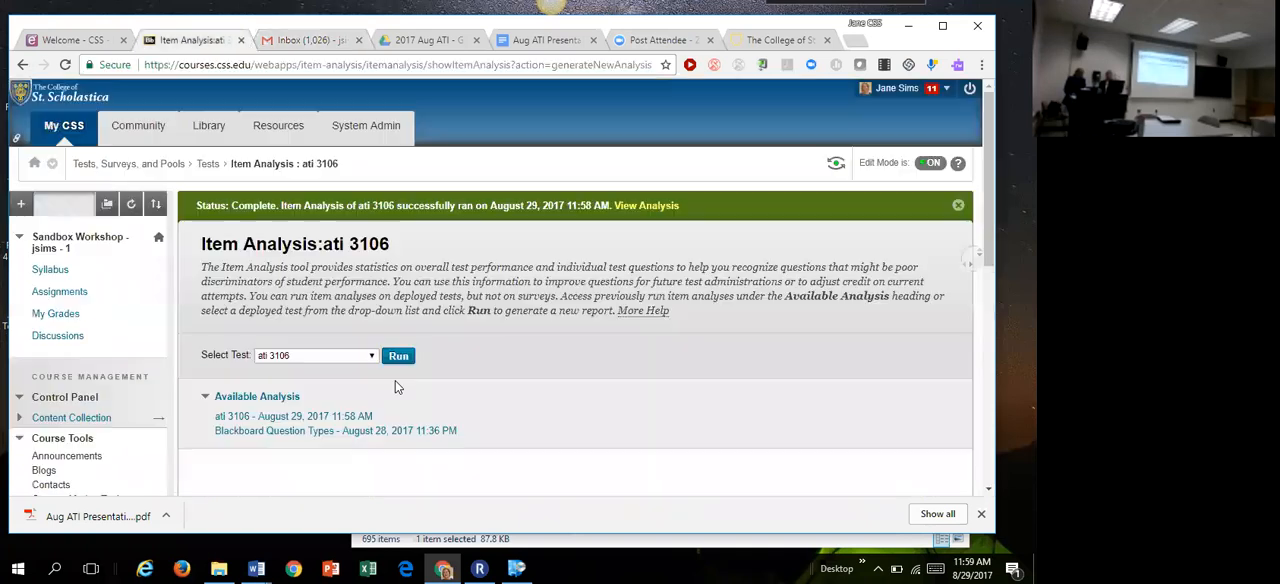
# Step: Open the available Blackboard Question Types analysis and examine its test summary, discrimination, difficulty, and per-question table
pyautogui.click(346, 432)
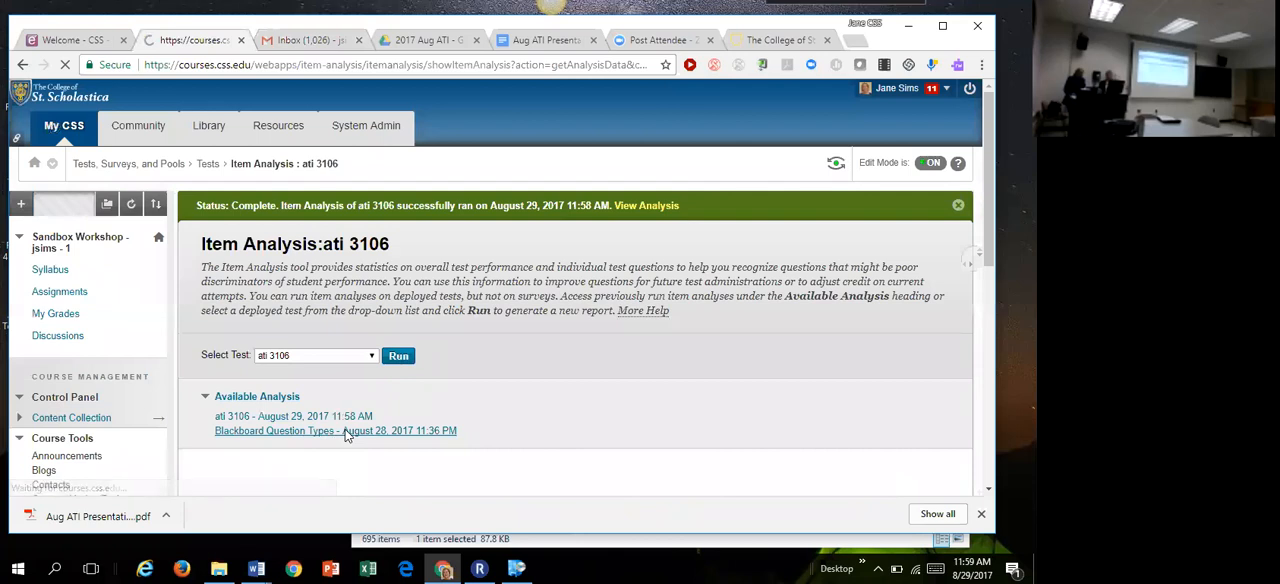
pyautogui.moveTo(993, 225); pyautogui.dragTo(955, 369)
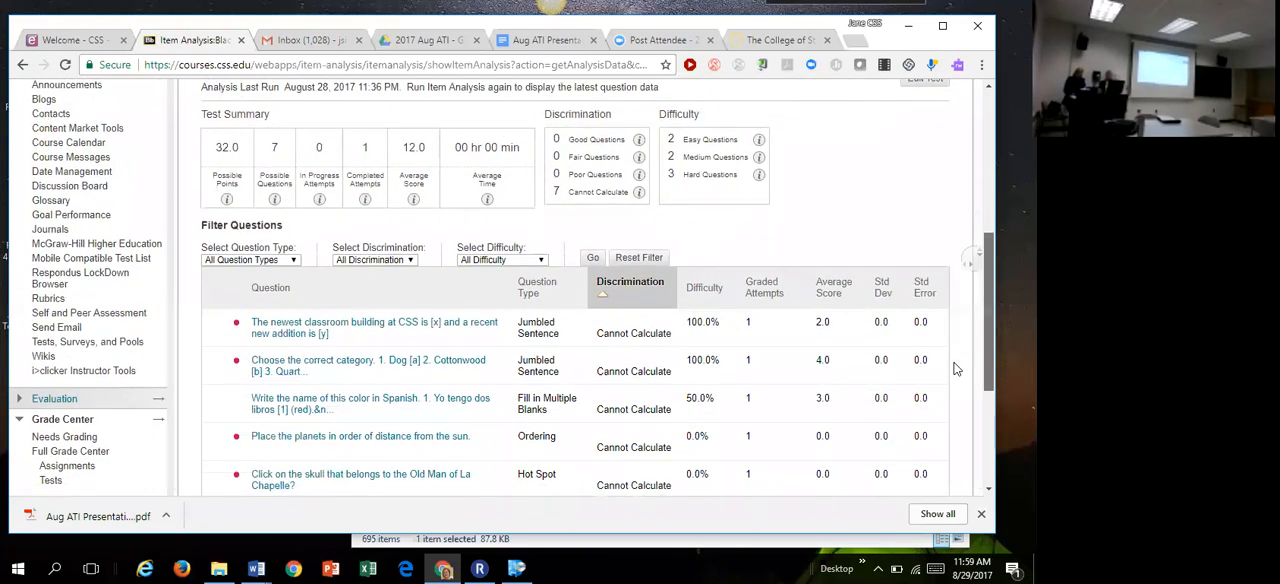
pyautogui.moveTo(955, 369); pyautogui.dragTo(955, 376)
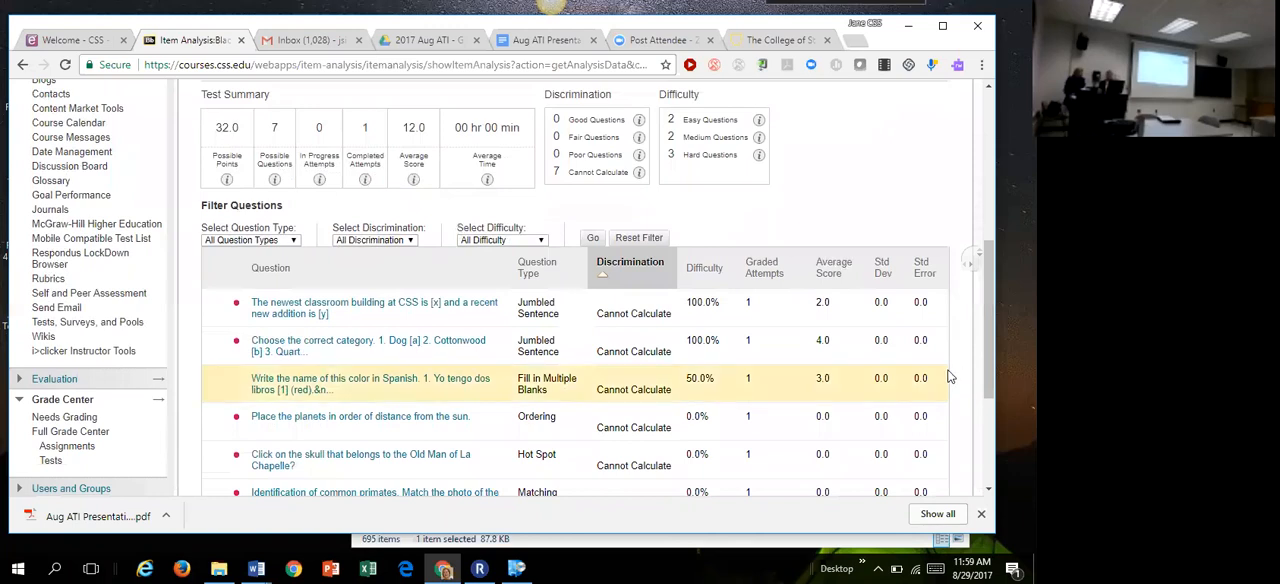
pyautogui.moveTo(990, 344)
pyautogui.mouseDown()
pyautogui.moveTo(987, 354)
pyautogui.moveTo(990, 336)
pyautogui.mouseUp()
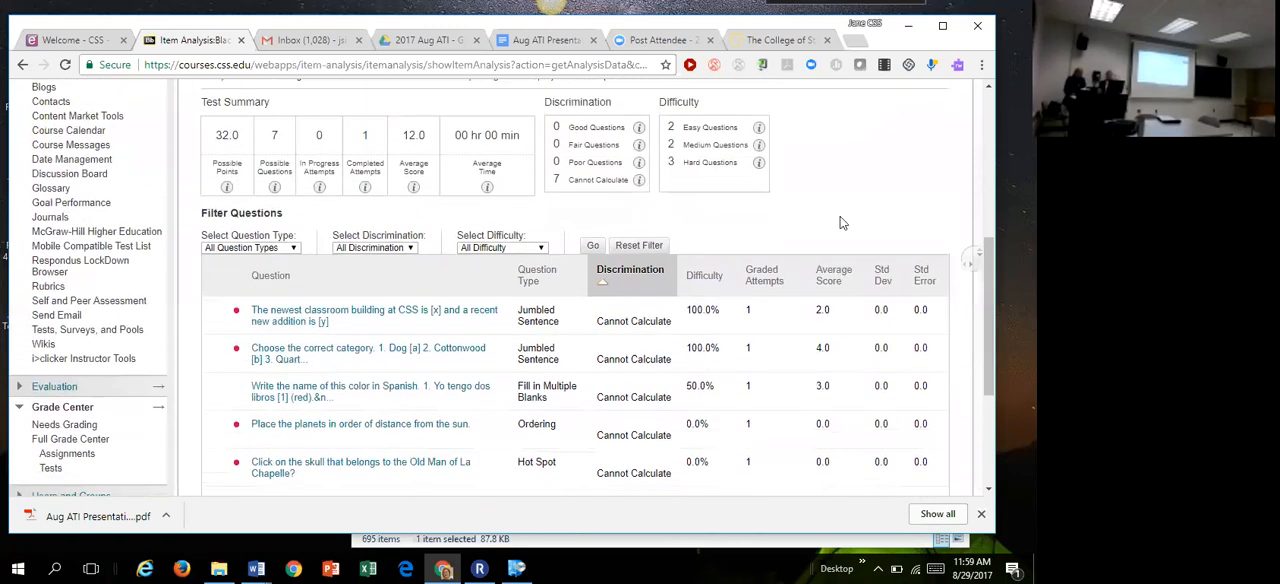